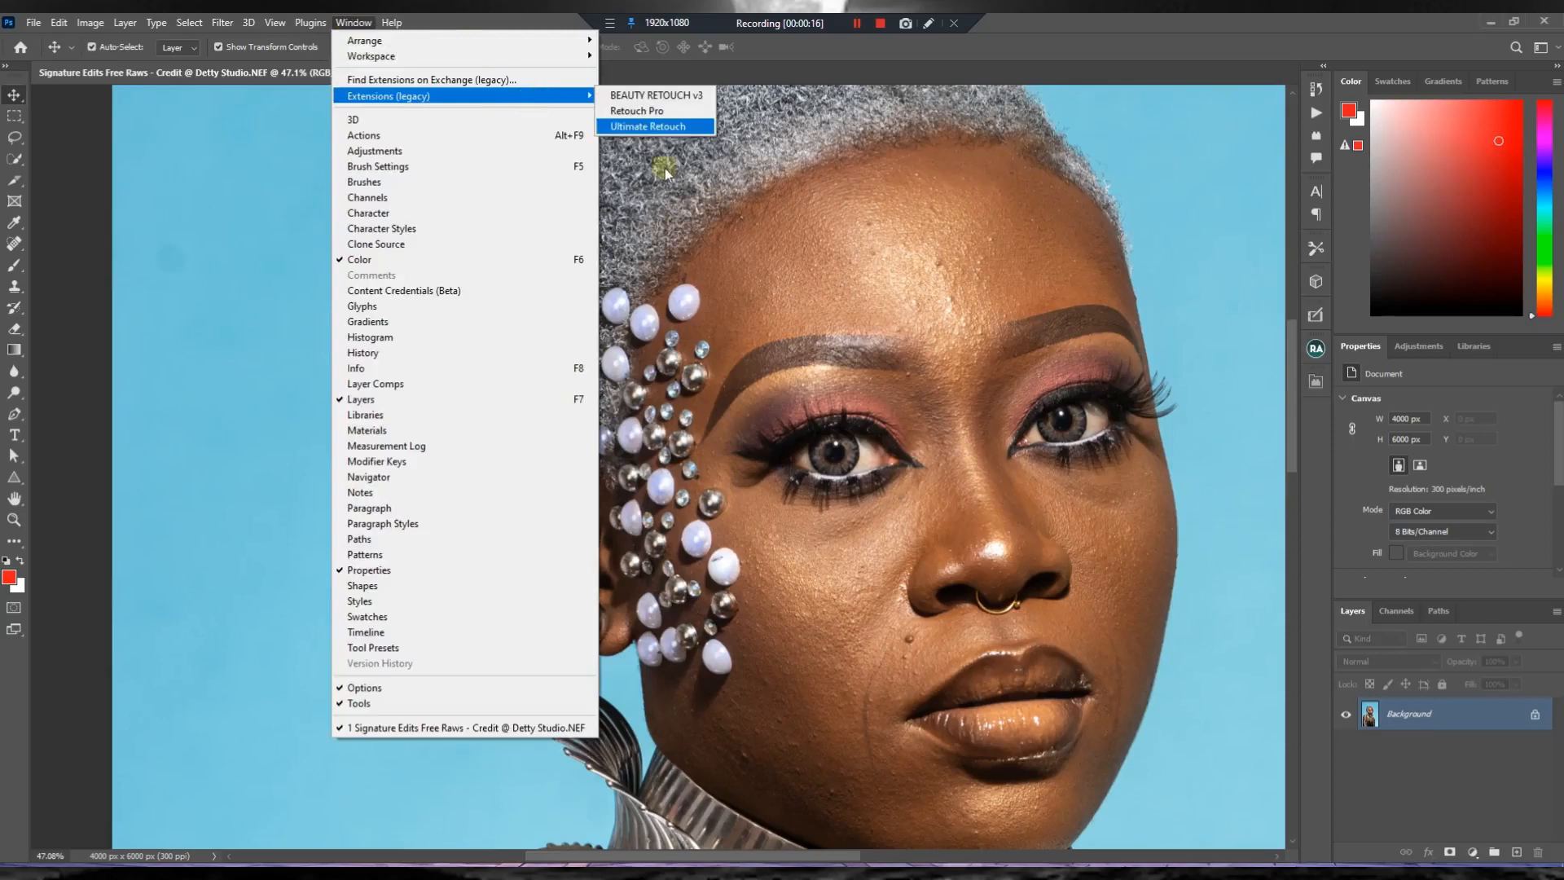
Examine the skin texture and blemishes on the portrait's forehead, eye area and cheeks before retouching.
left_click(253, 145)
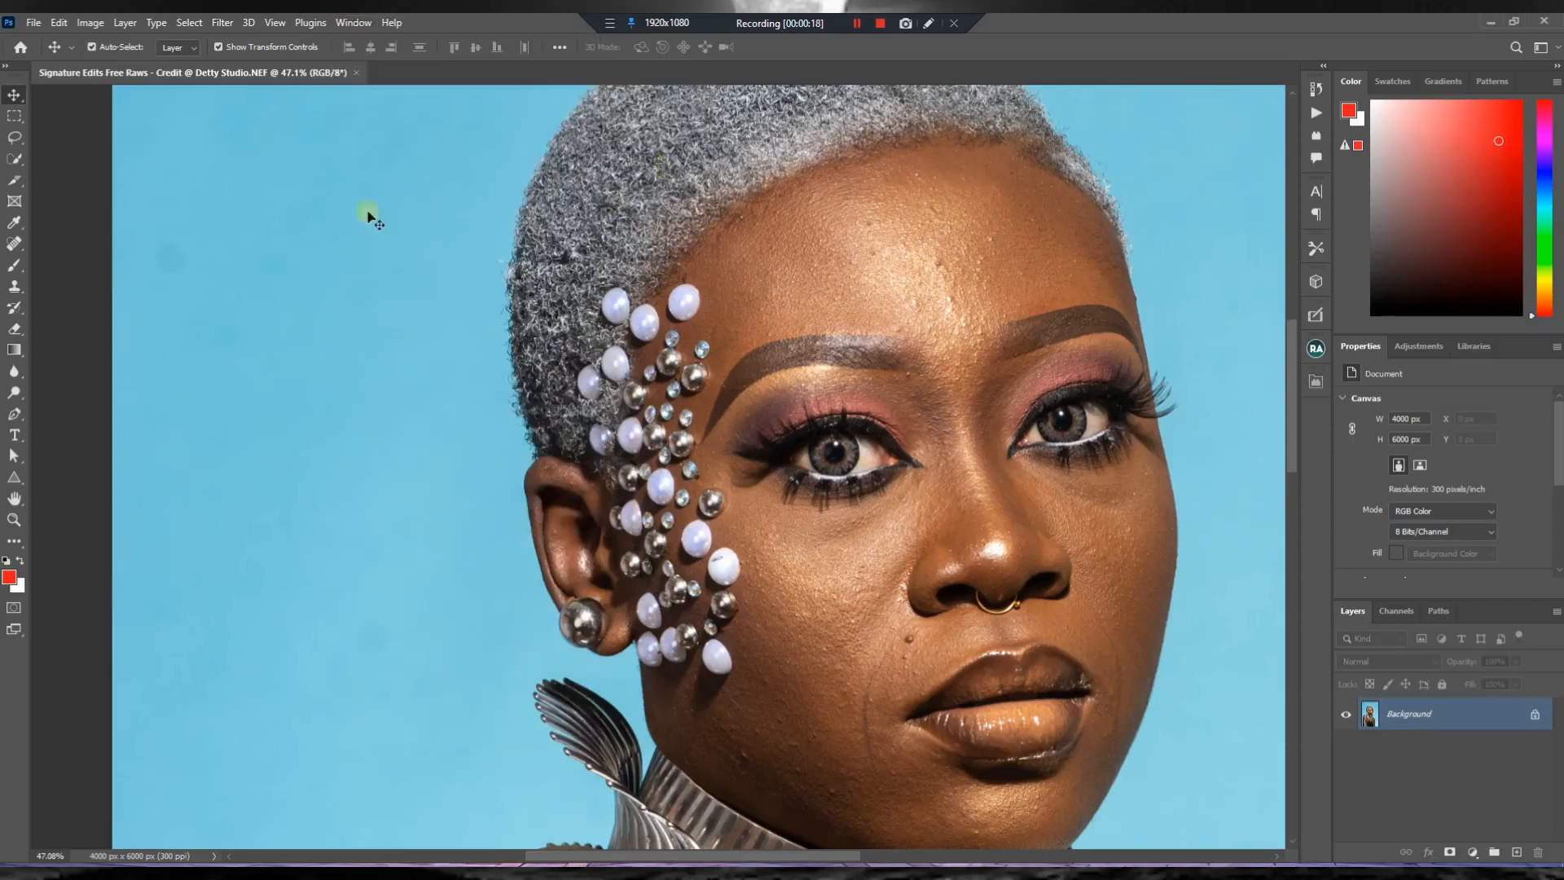
scroll(429, 230, "down", 1)
scroll(430, 231, "down", 3)
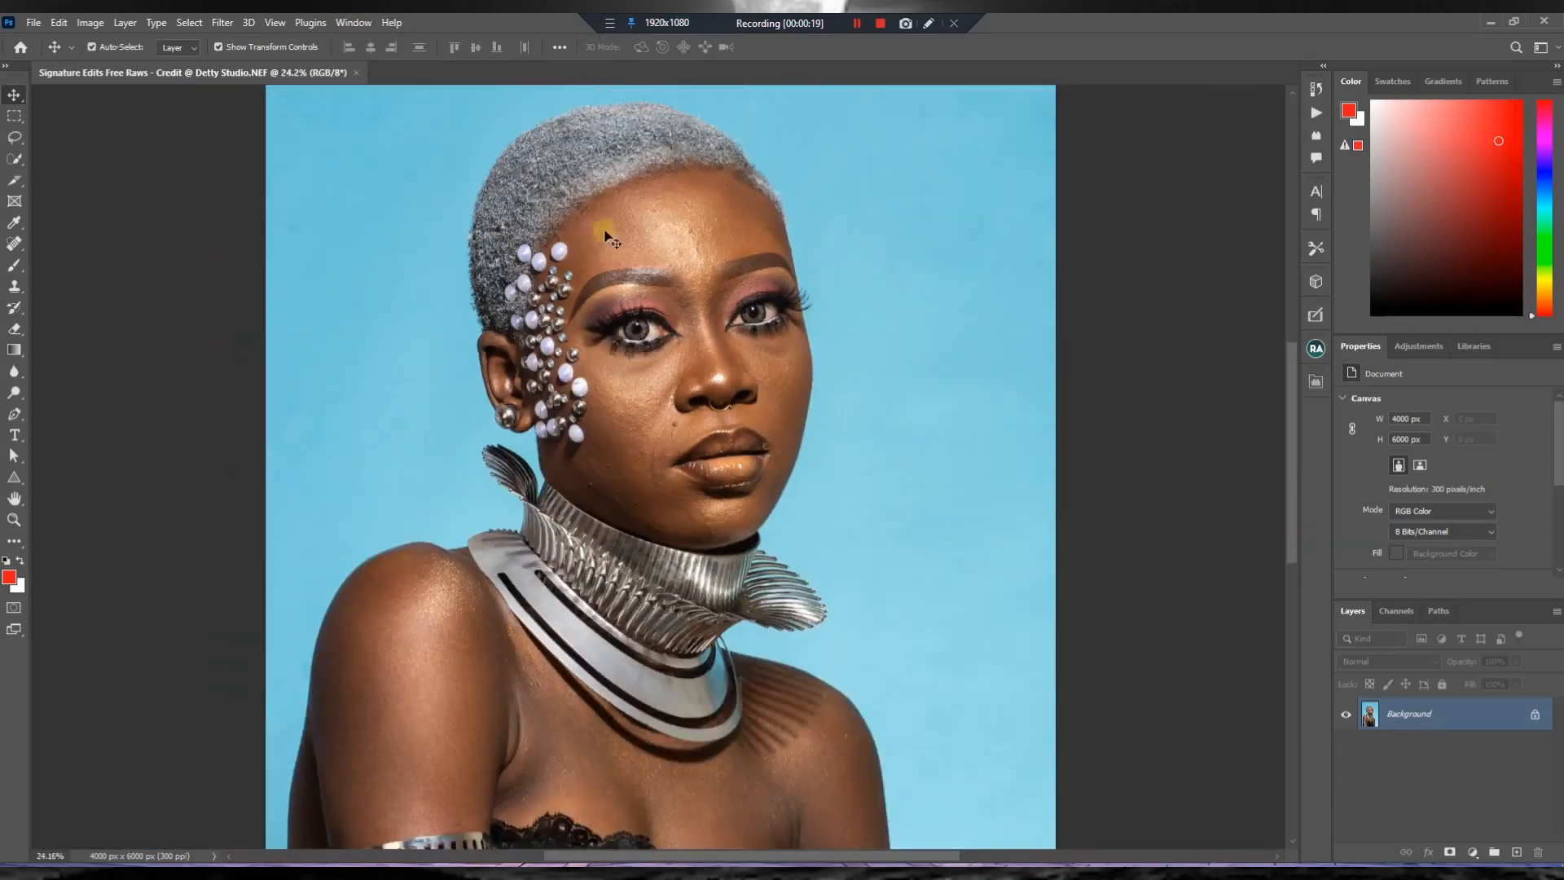
scroll(701, 222, "up", 2)
scroll(651, 269, "up", 4)
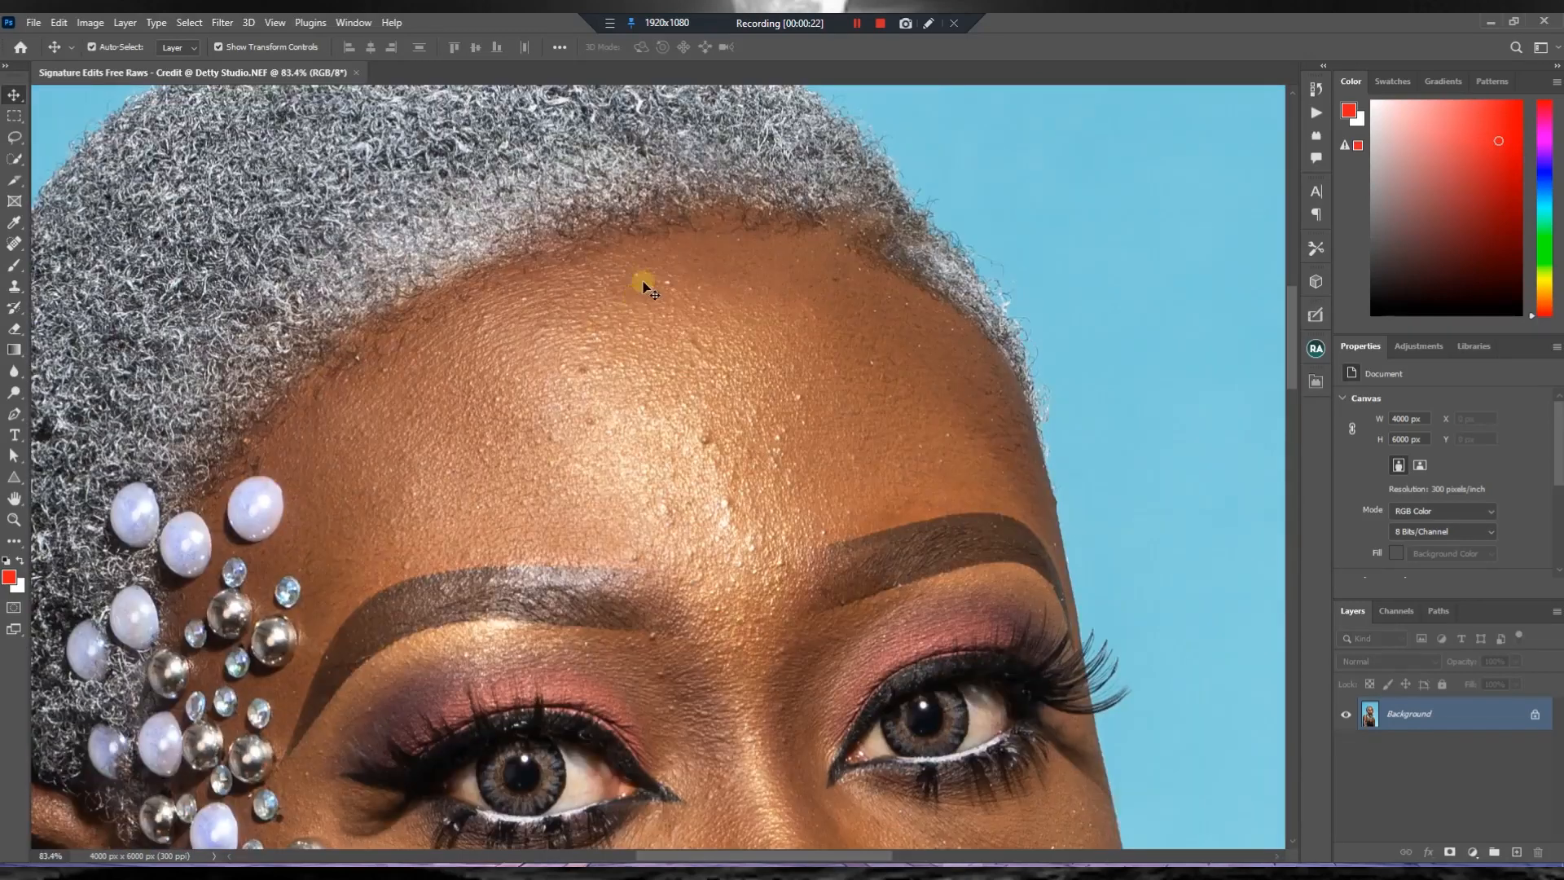
scroll(646, 280, "down", 1)
scroll(643, 285, "down", 4)
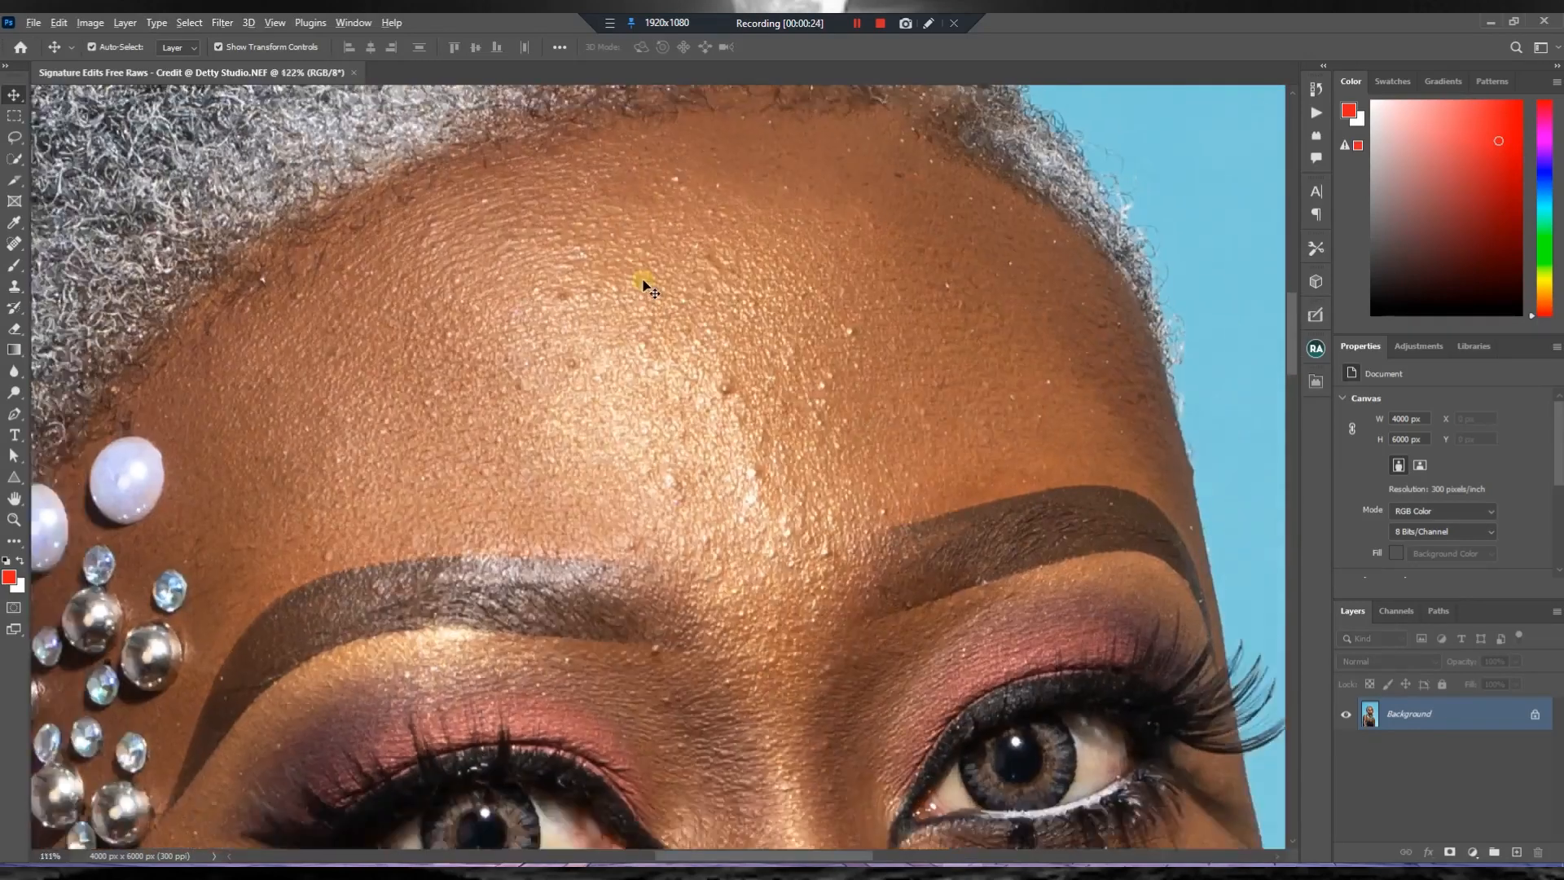
scroll(562, 326, "up", 3)
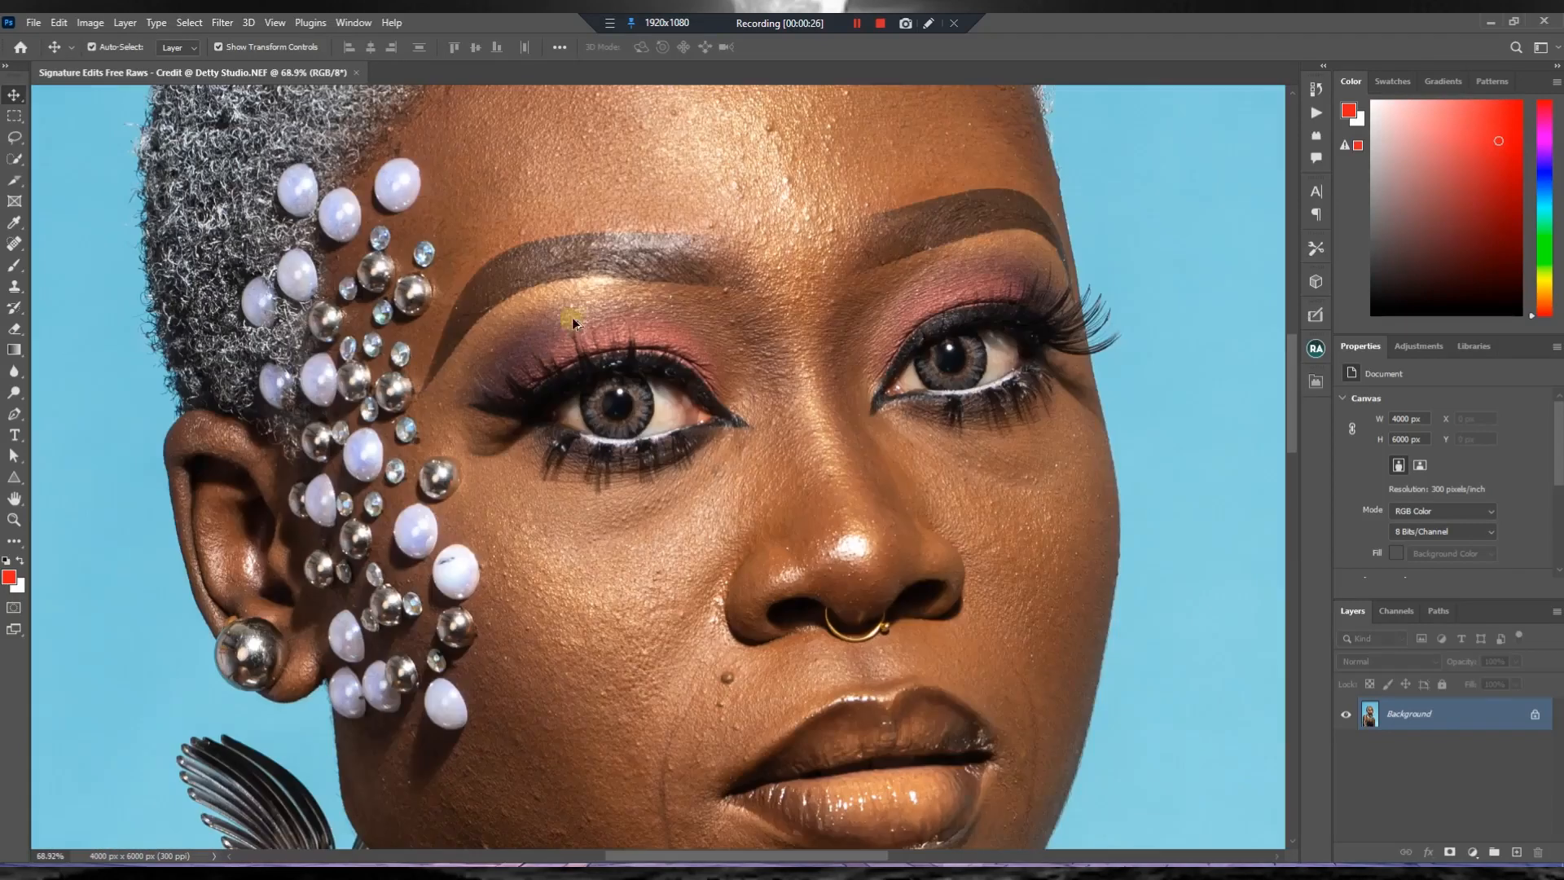
scroll(693, 238, "down", 2)
scroll(721, 265, "up", 2)
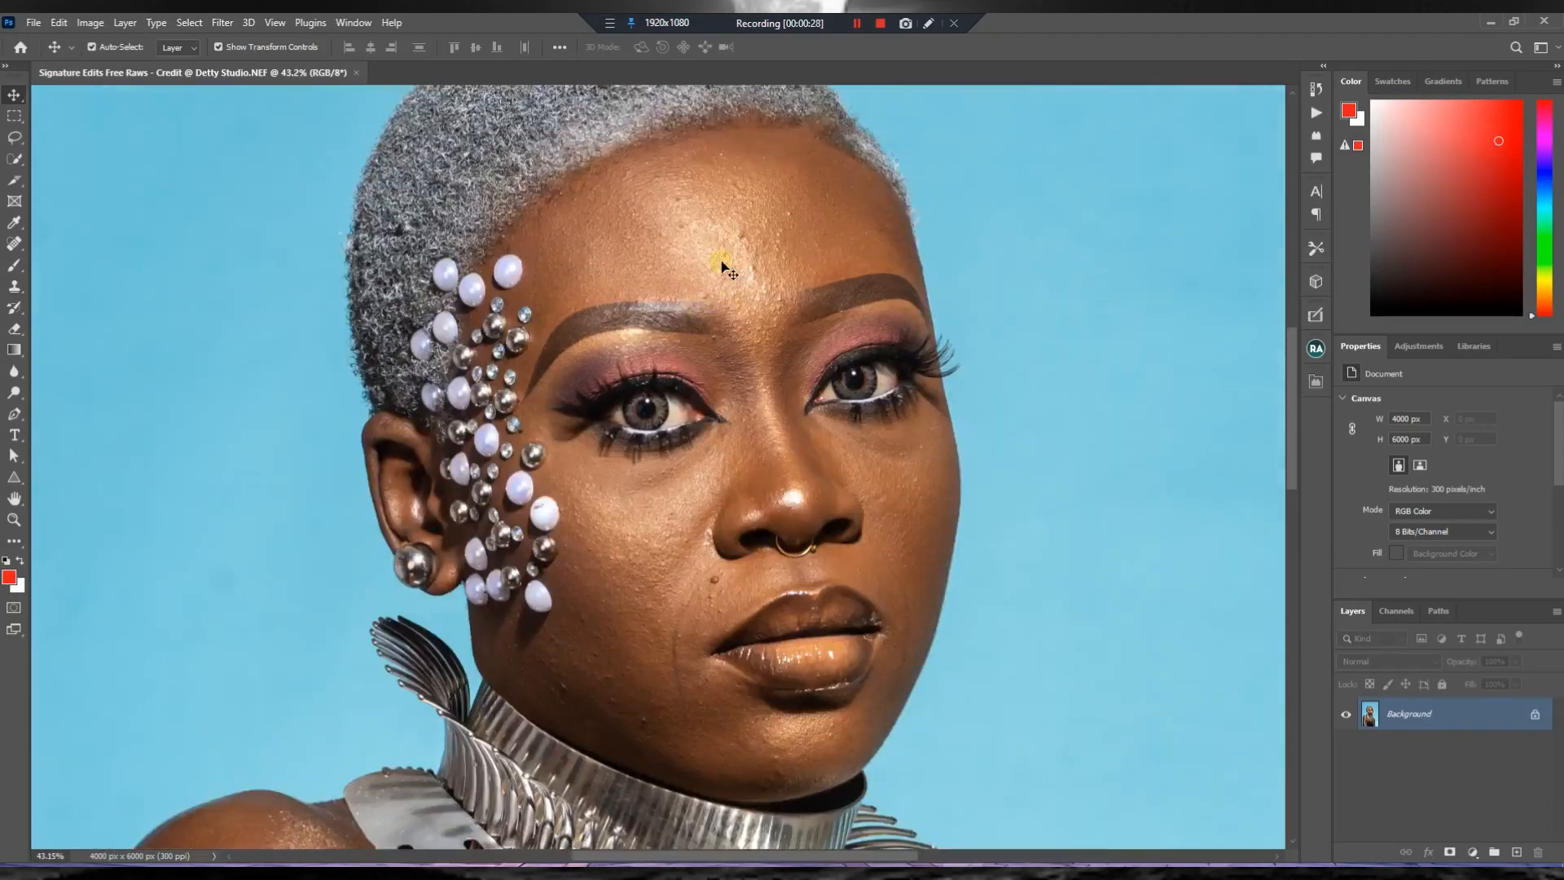
scroll(721, 265, "down", 3)
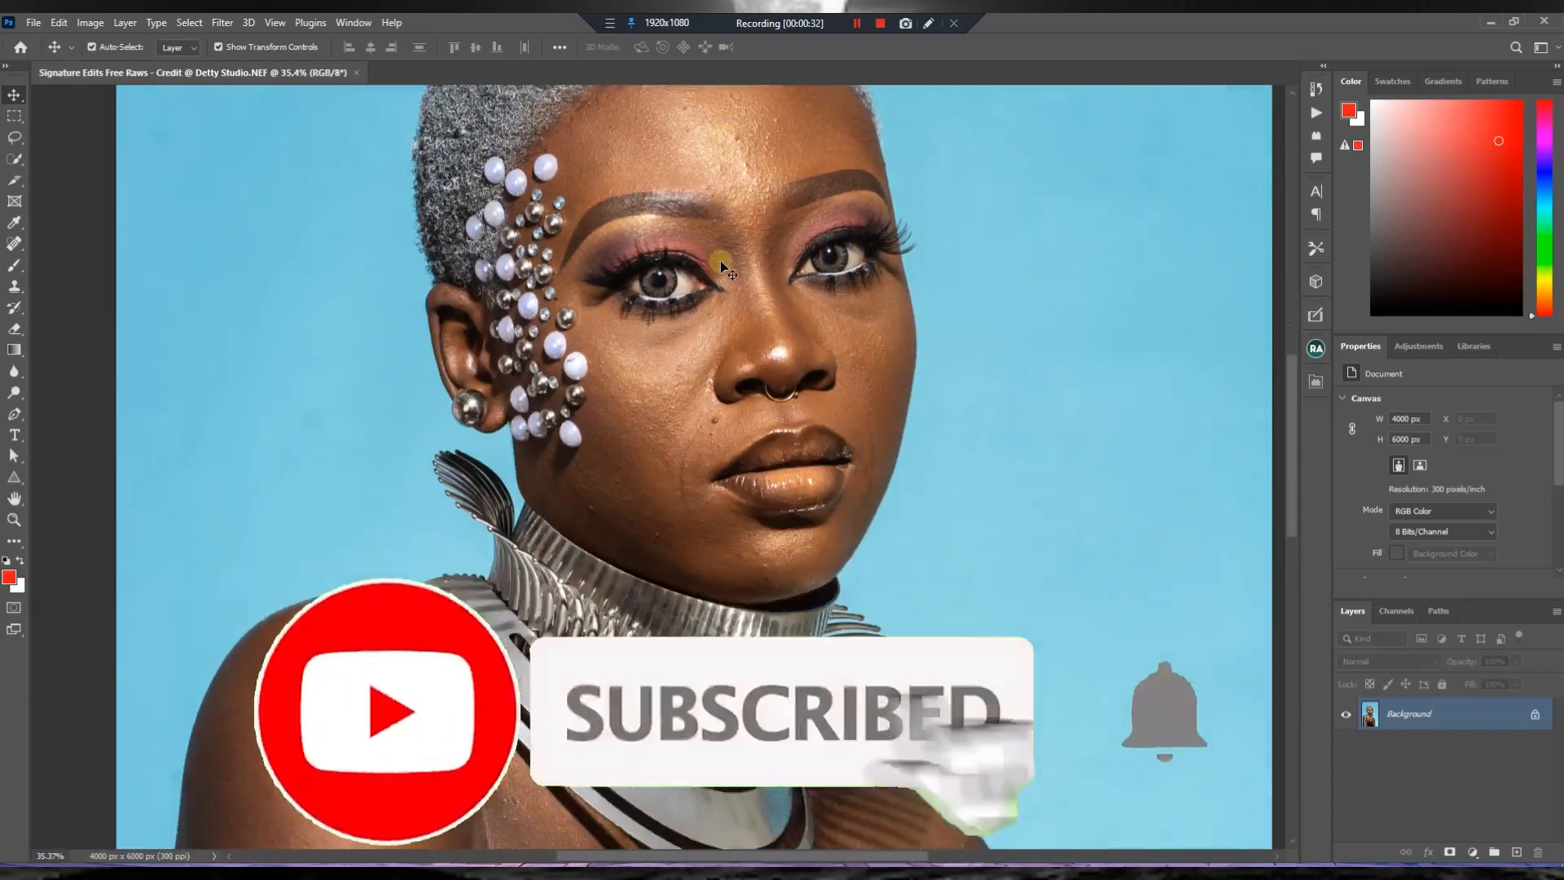
scroll(501, 197, "up", 2)
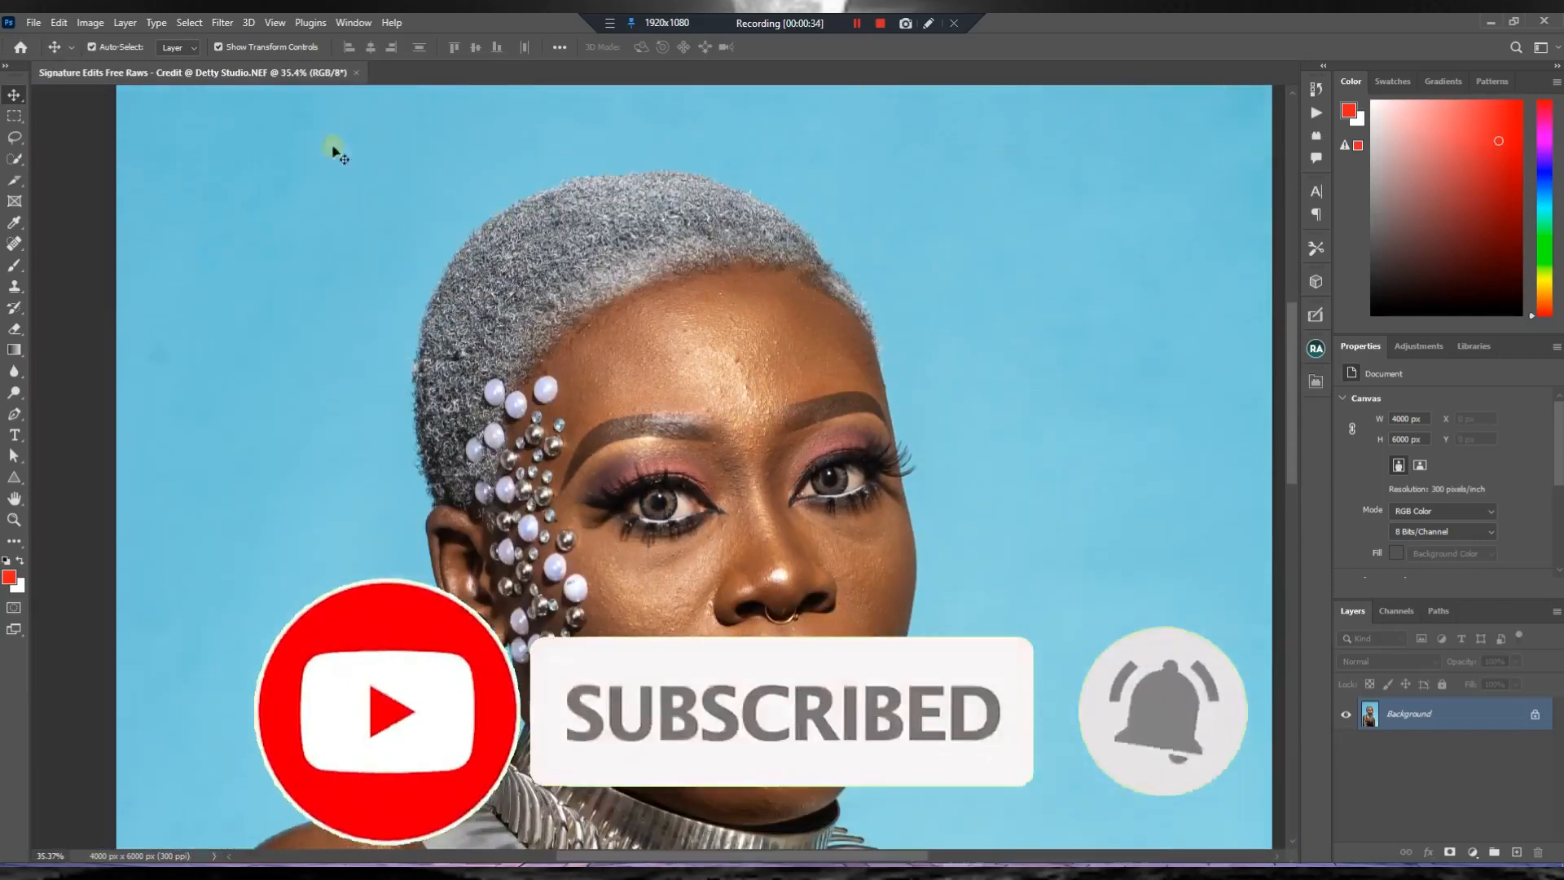
scroll(720, 324, "up", 1)
scroll(720, 324, "up", 2)
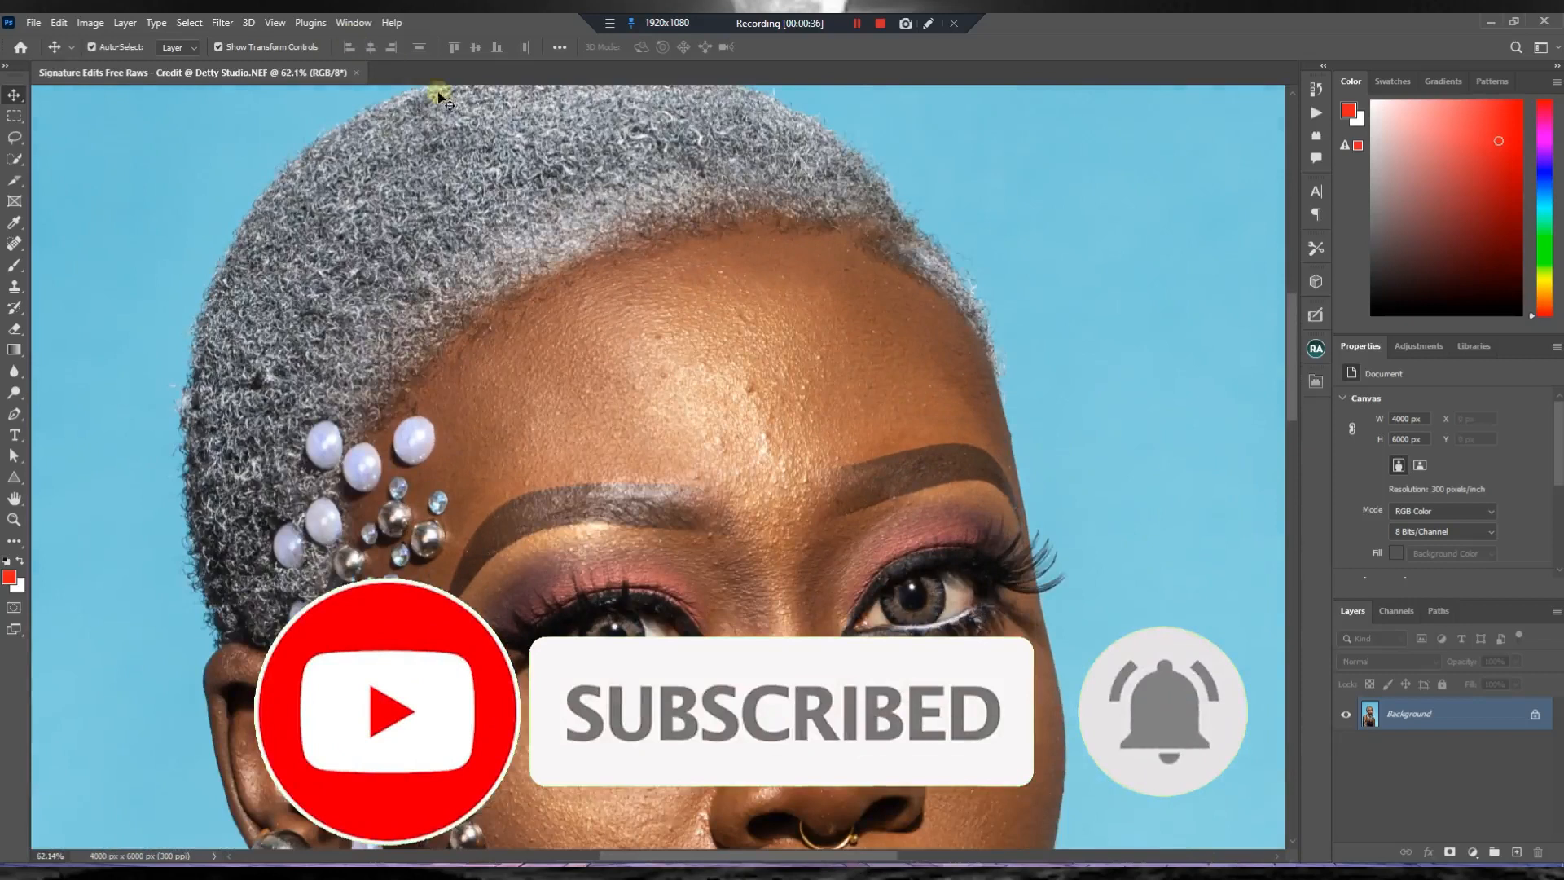
Check the list of installed legacy extensions and open the Retouch Pro extension panel.
left_click(353, 22)
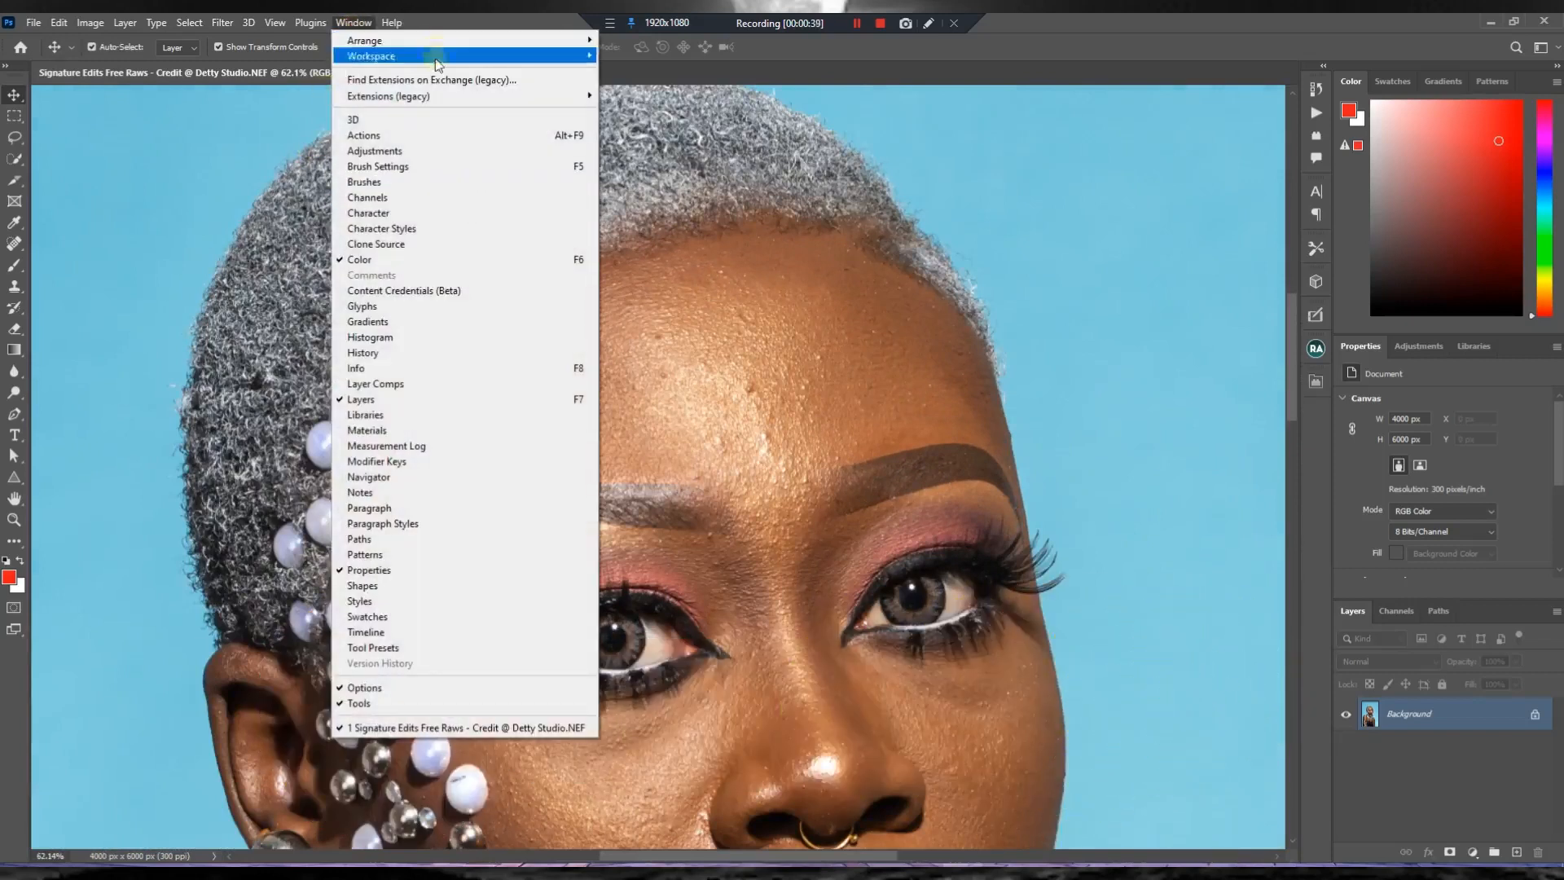
mouse_move(443, 92)
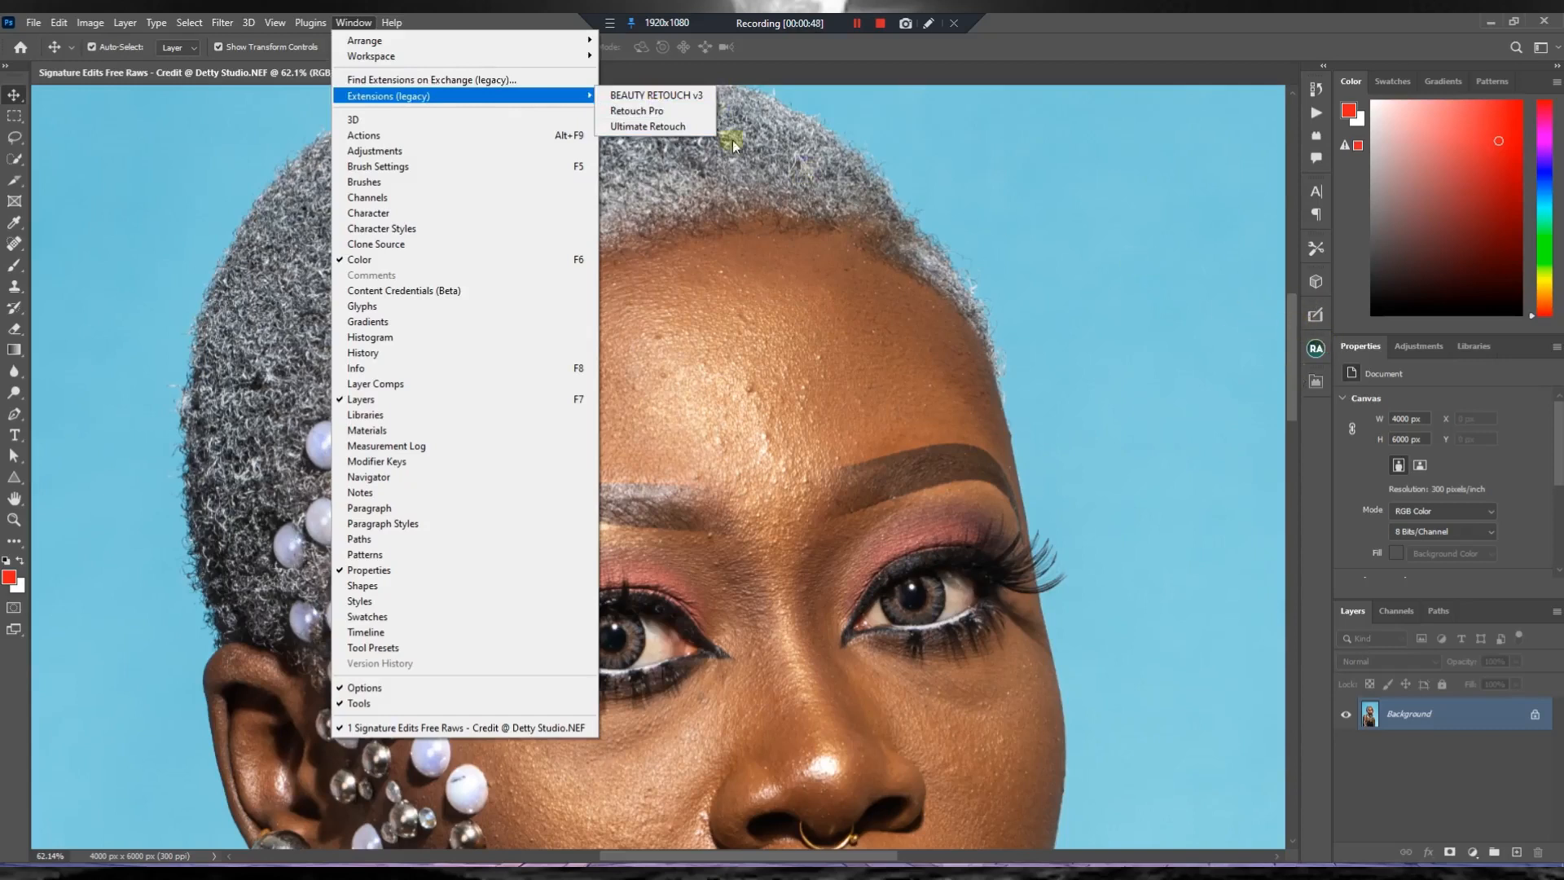
left_click(1026, 216)
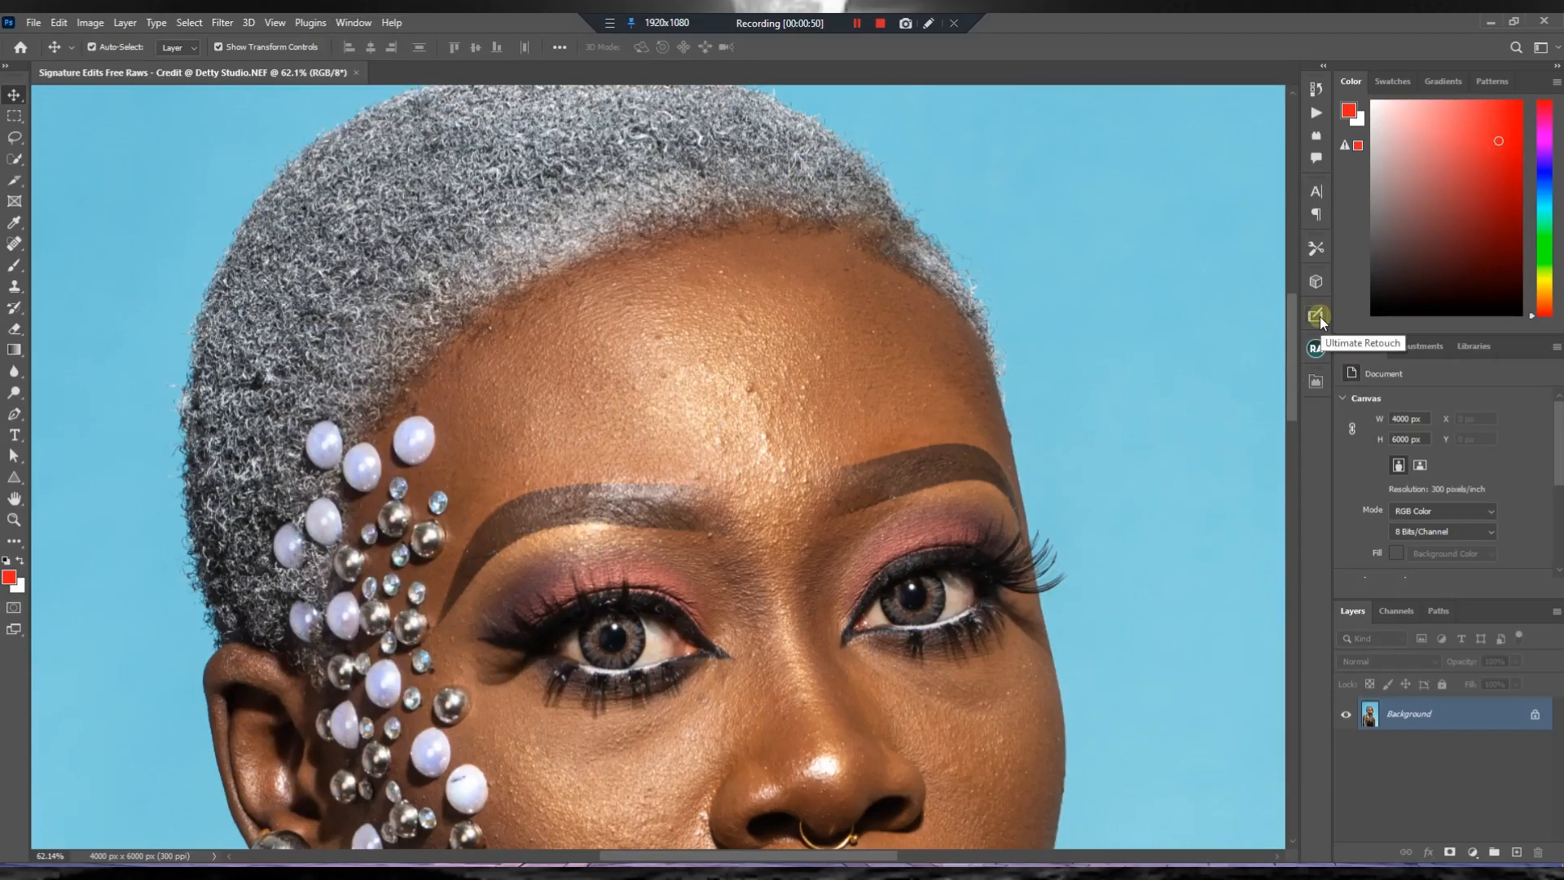
left_click(1317, 380)
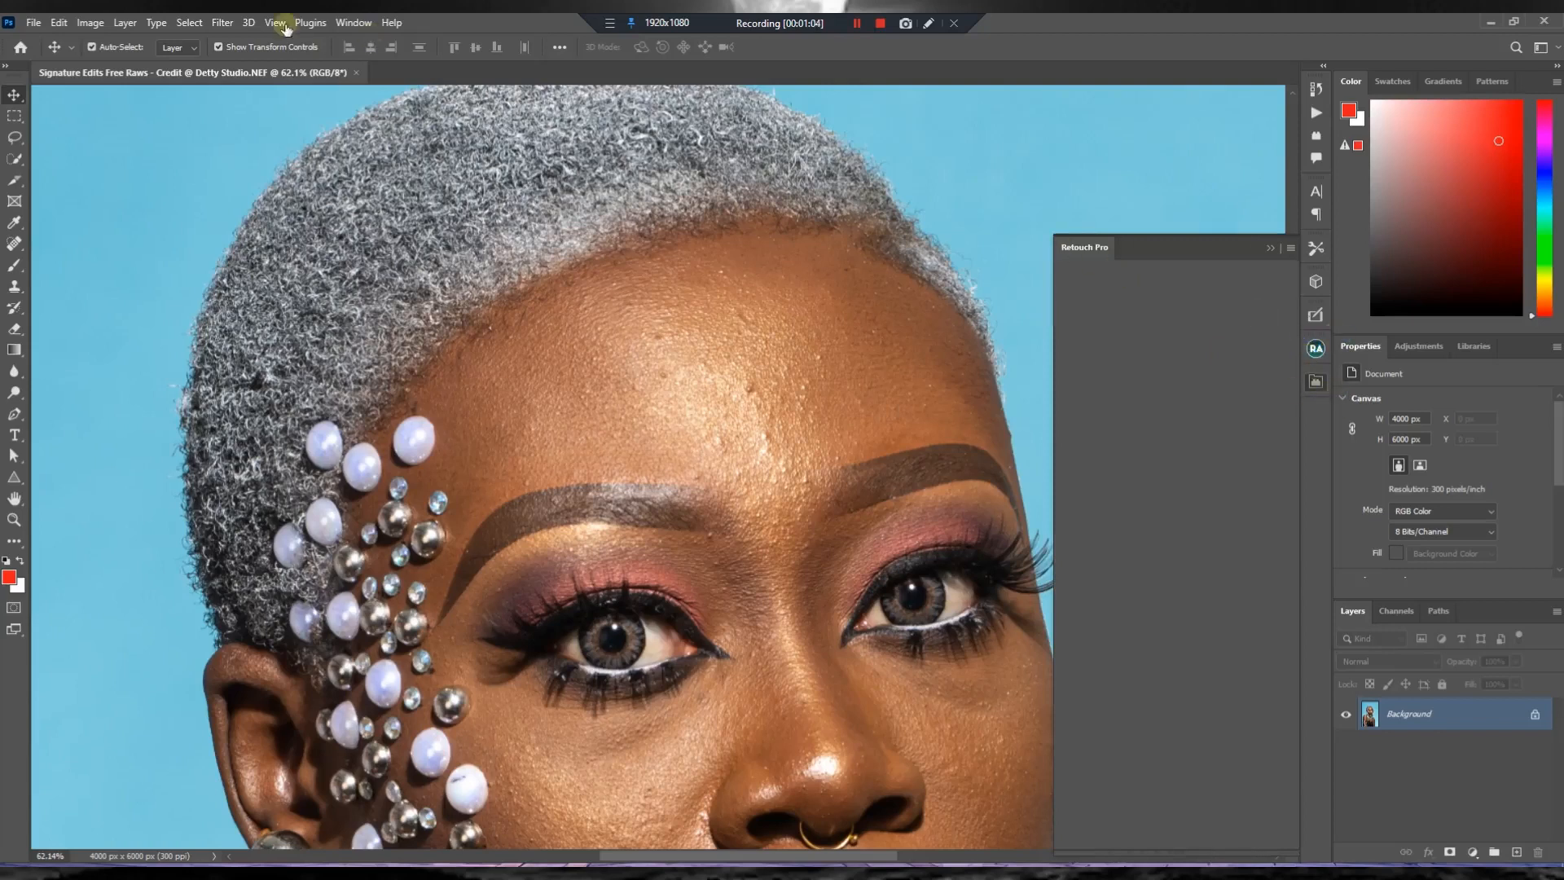
left_click(348, 22)
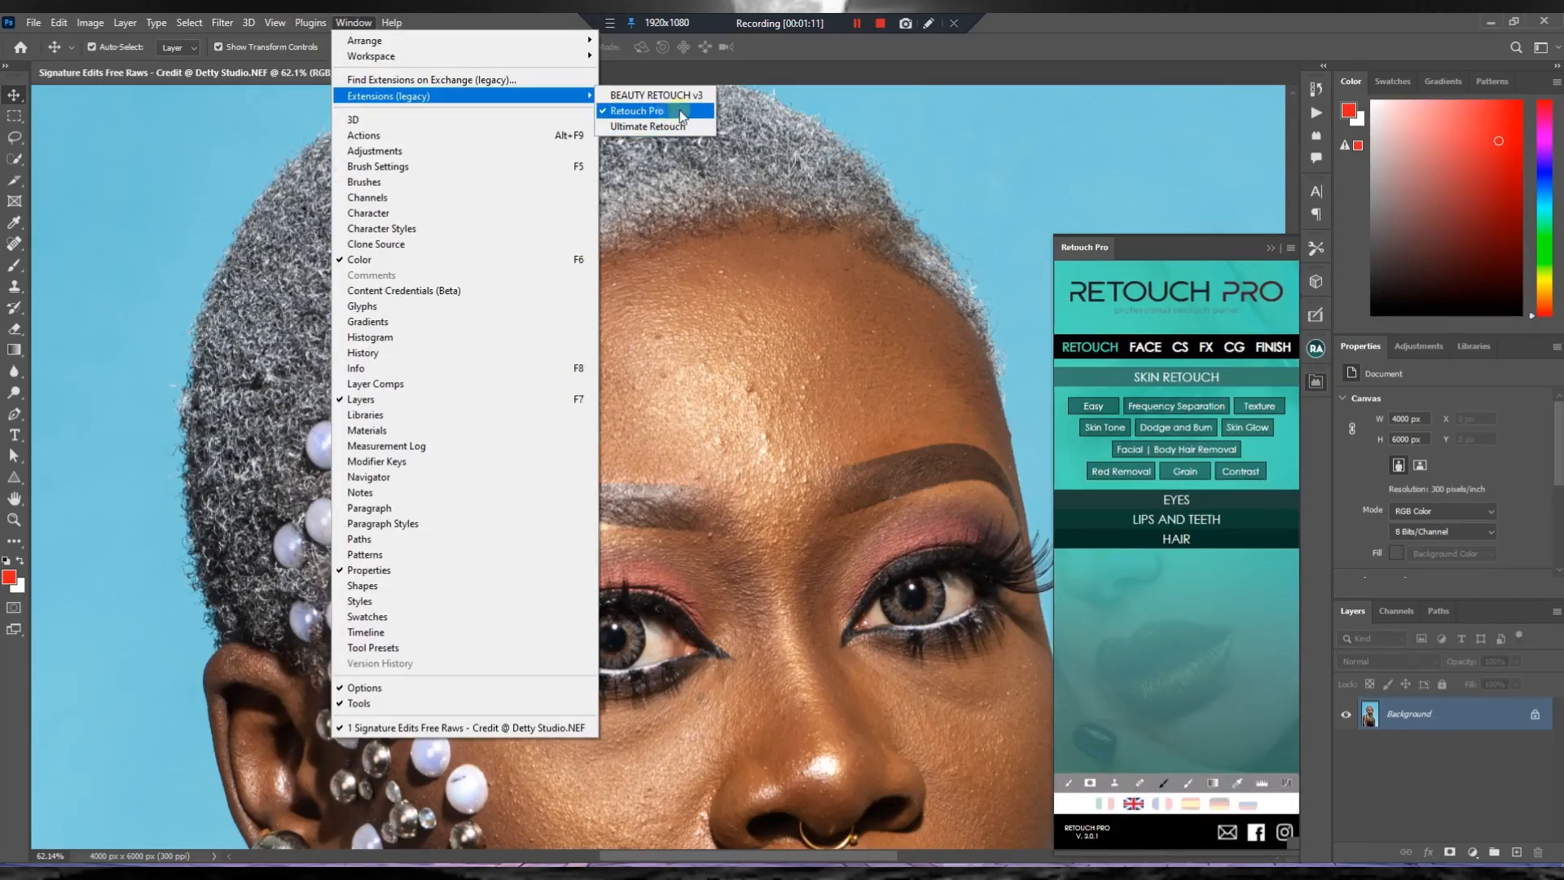
left_click(804, 115)
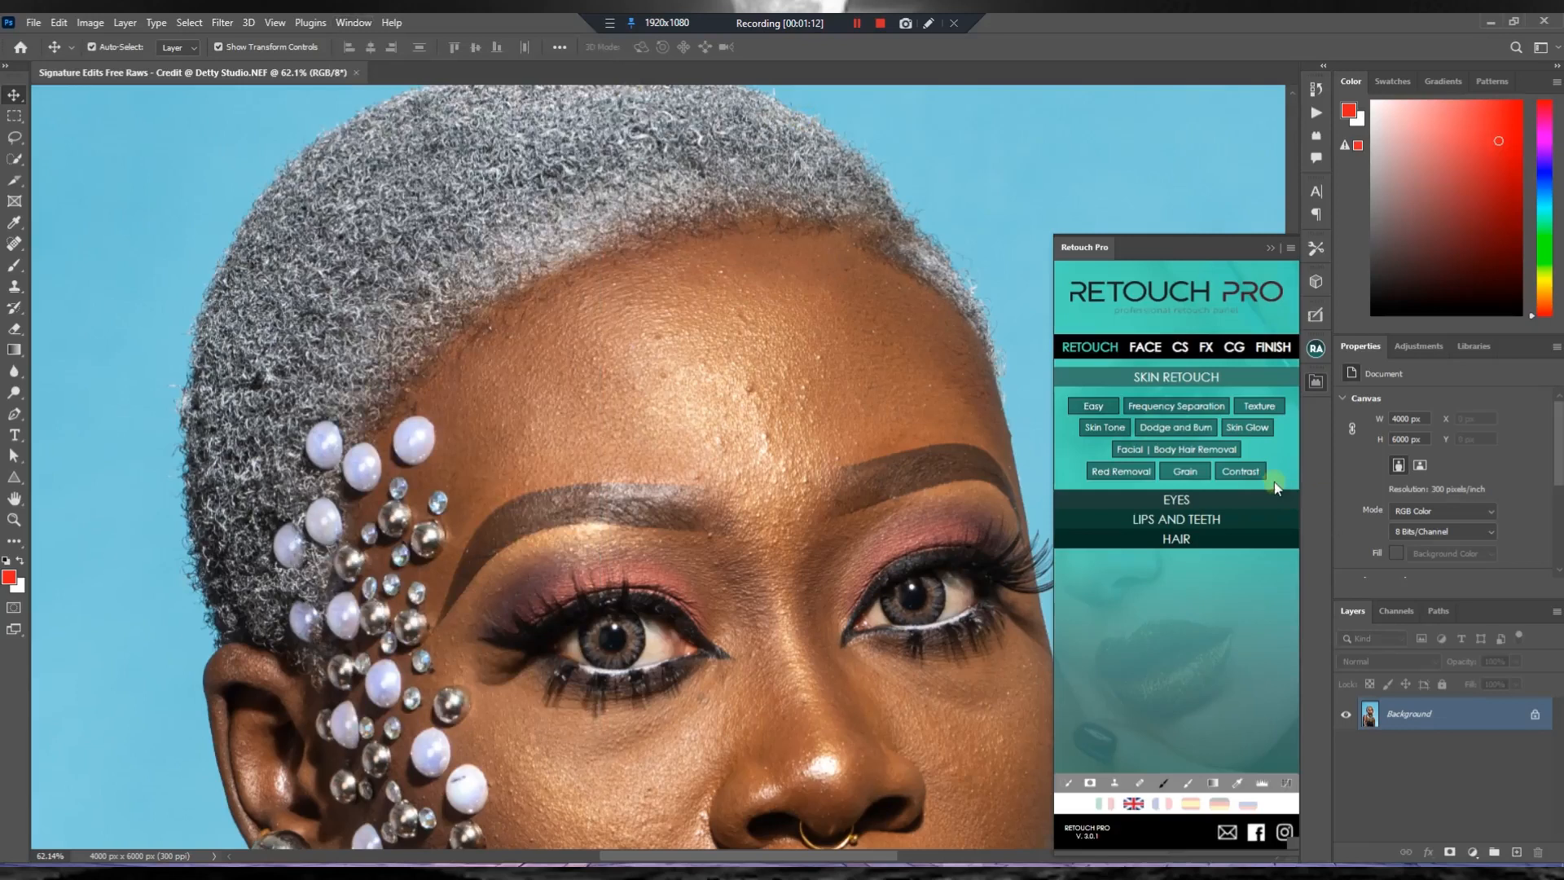
Duplicate the Background layer of the portrait onto a new layer.
scroll(744, 562, "down", 5)
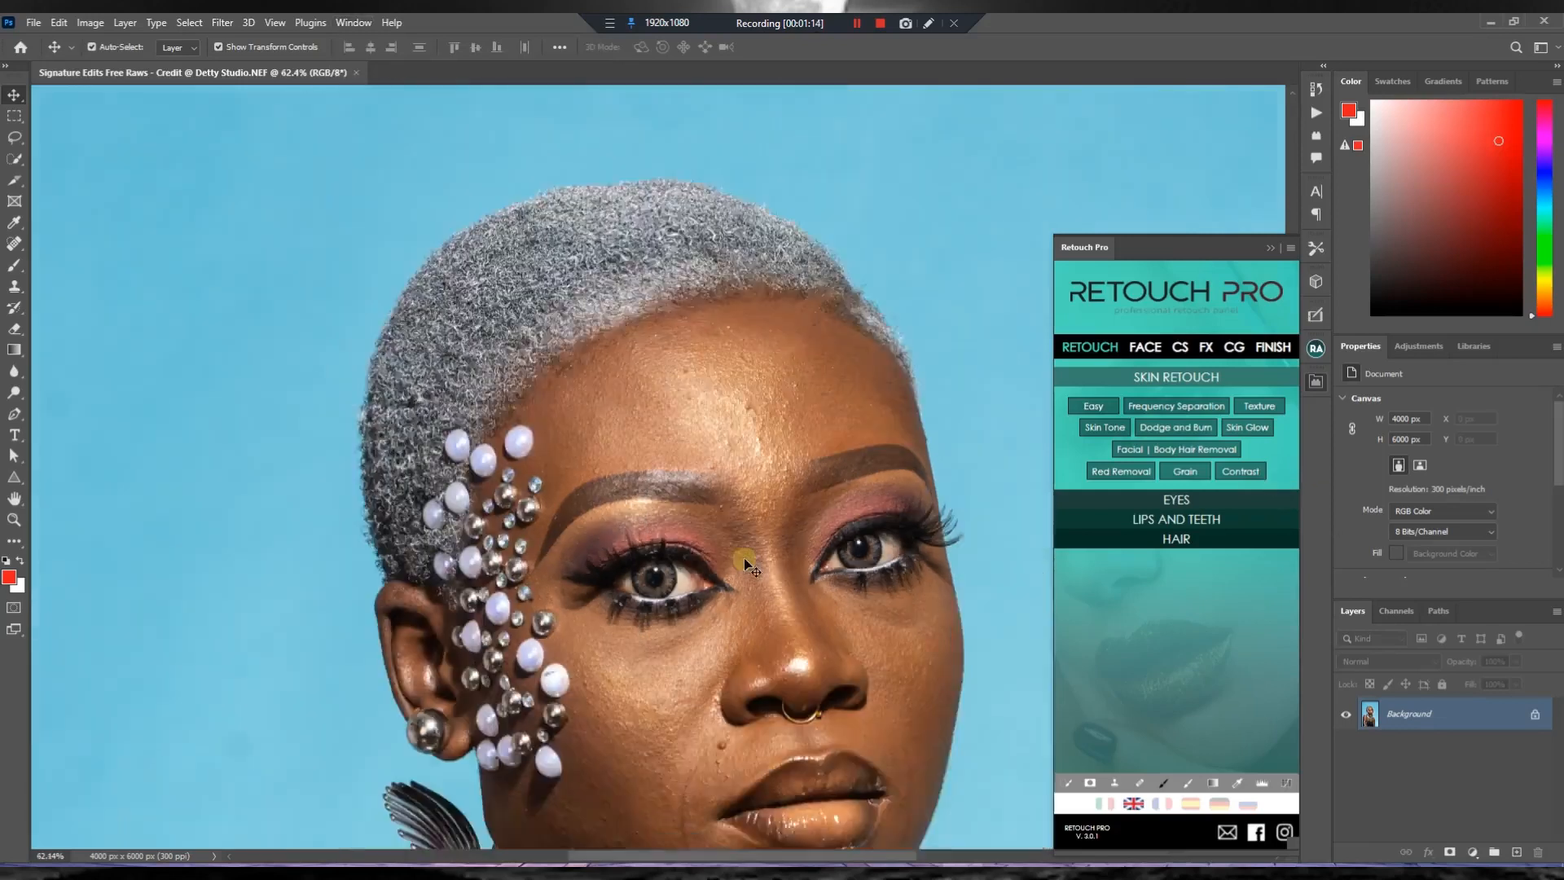
scroll(744, 562, "down", 2)
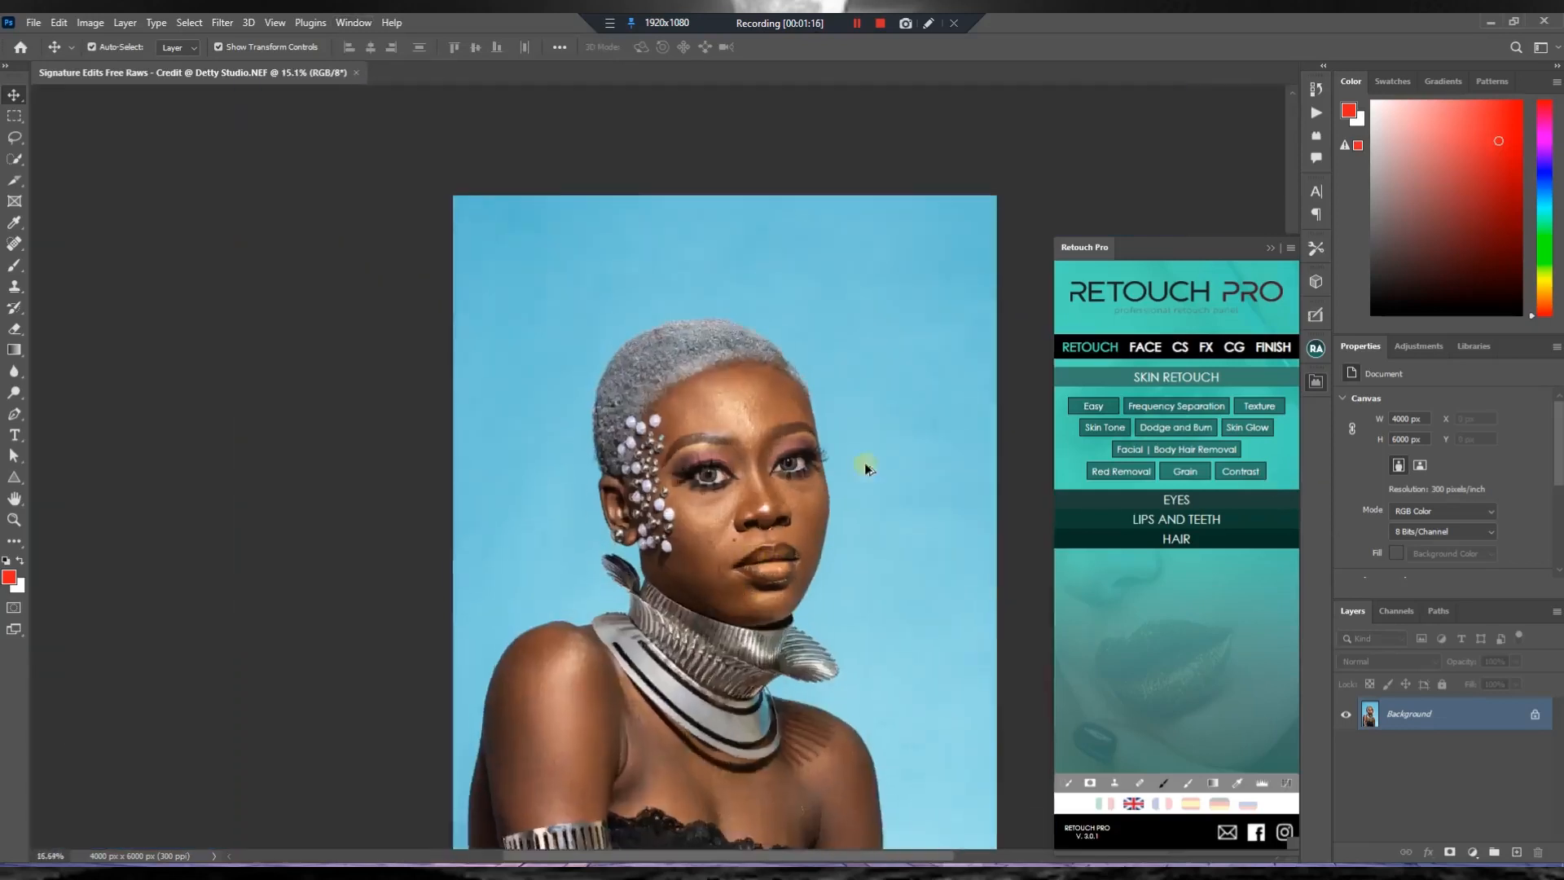
scroll(765, 340, "up", 3)
scroll(766, 341, "up", 2)
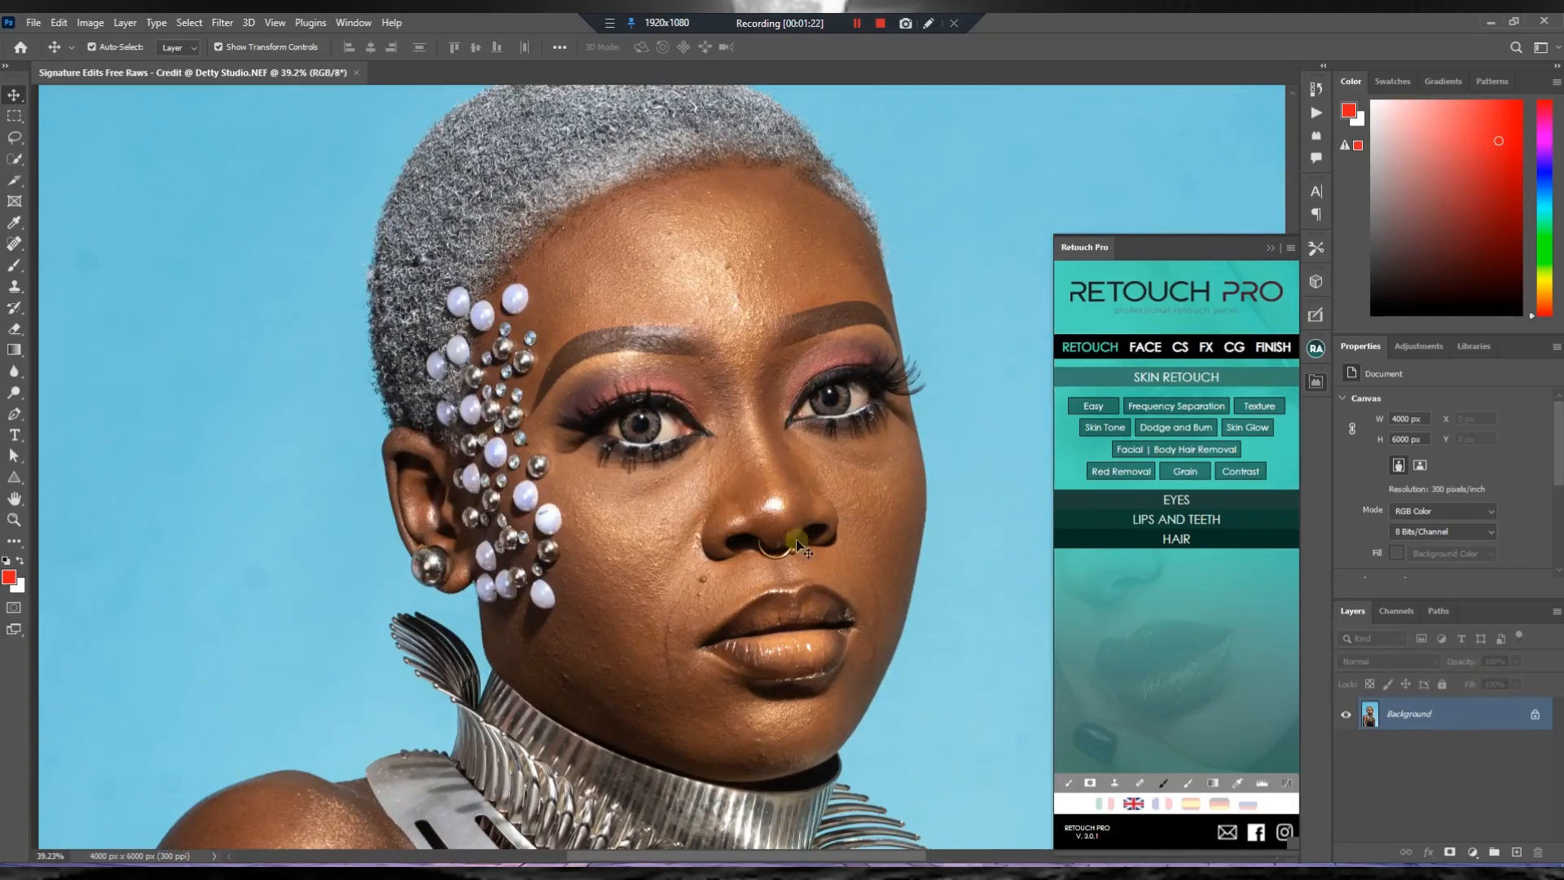
scroll(856, 585, "up", 2)
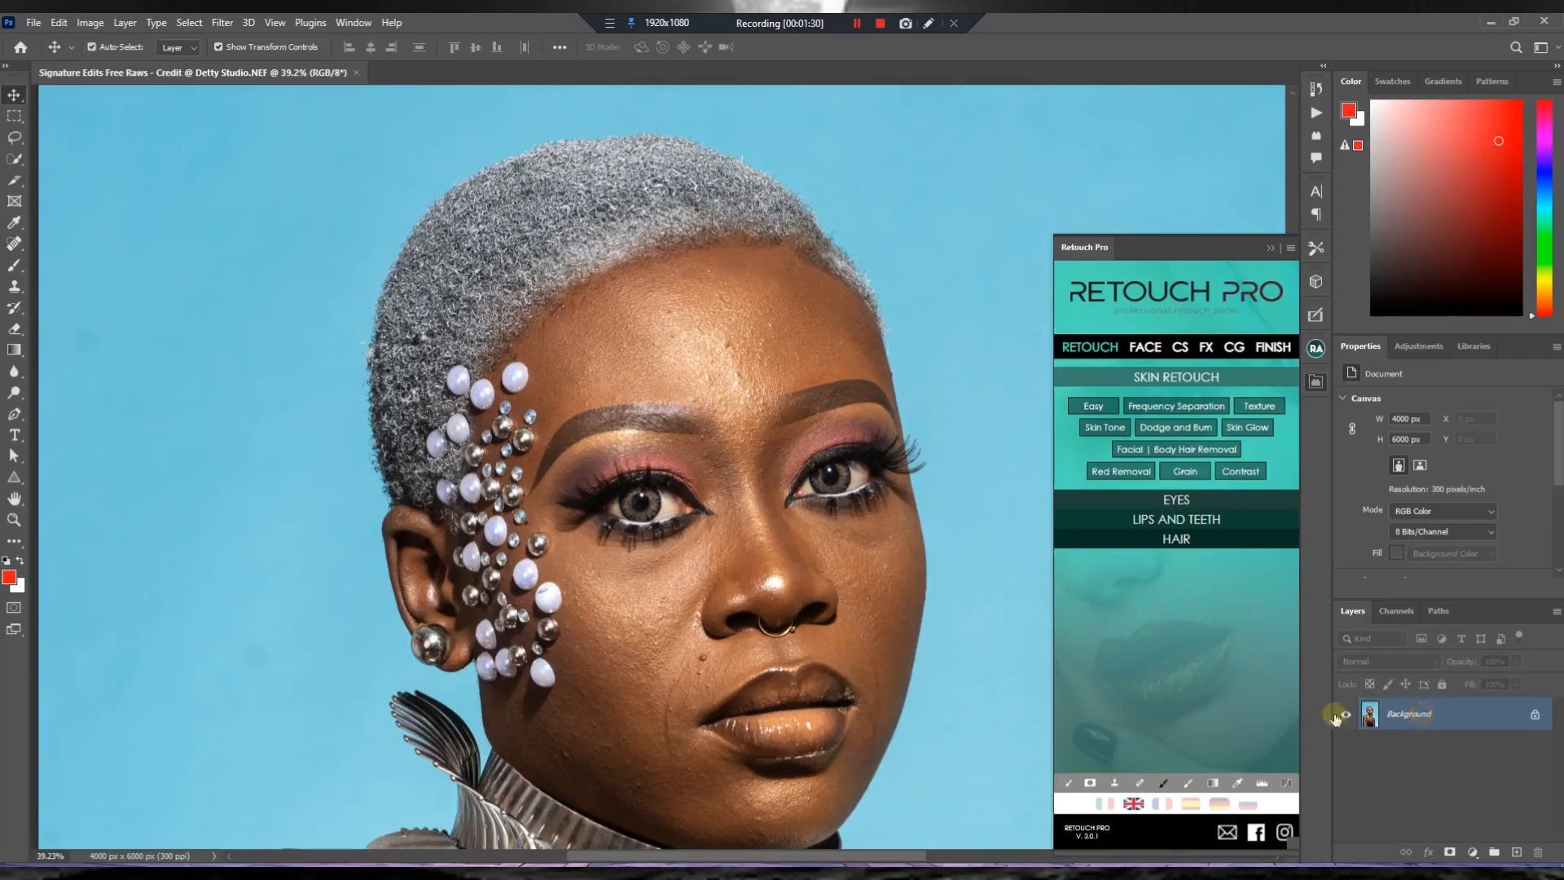
scroll(847, 619, "down", 1)
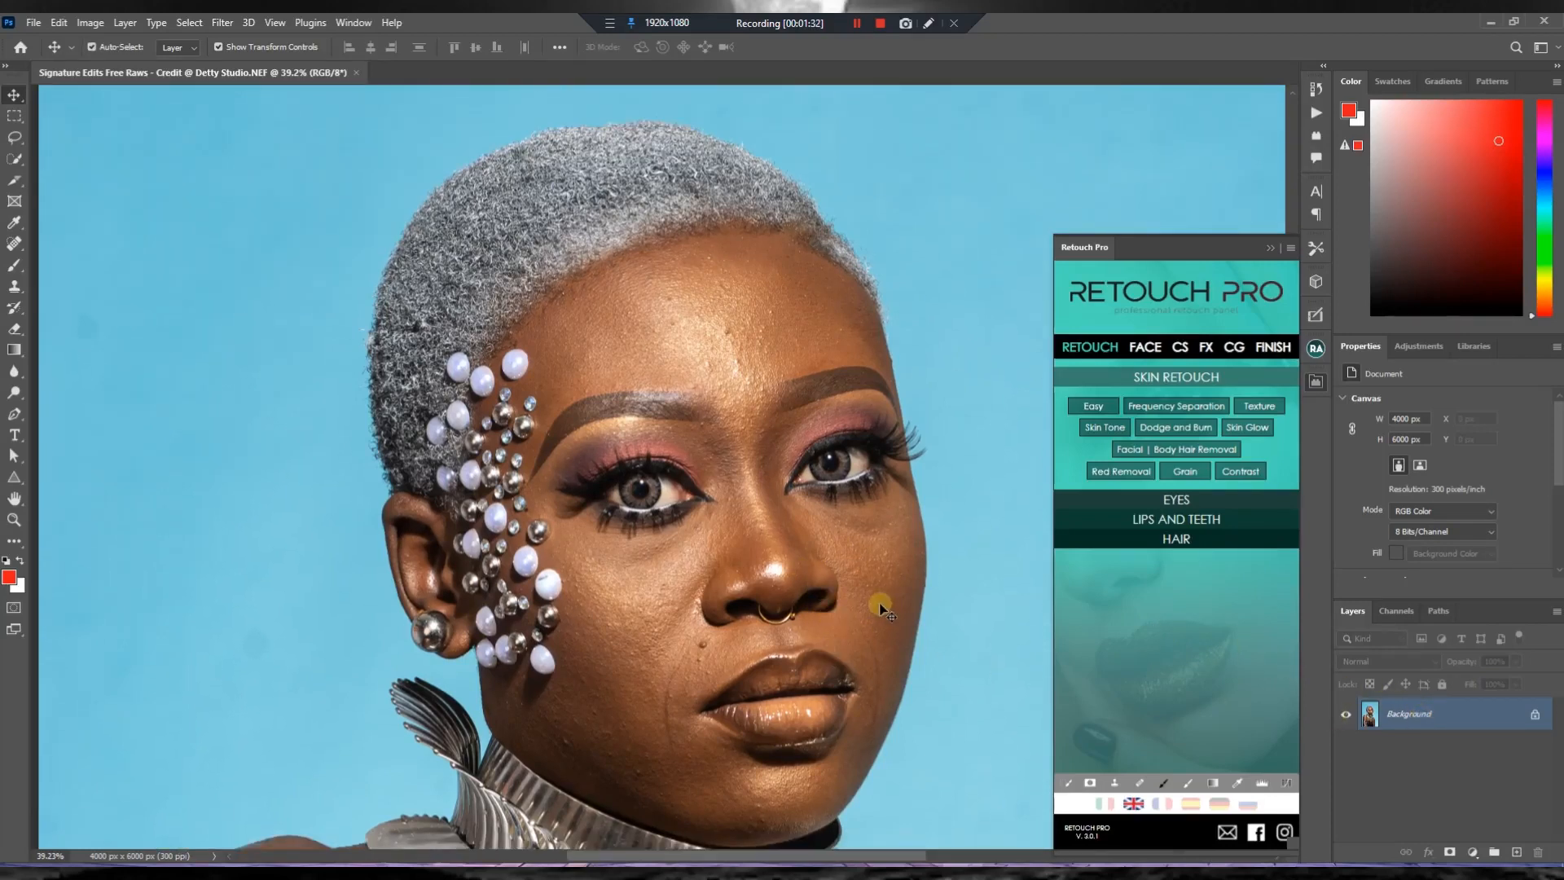
key("ctrl+j")
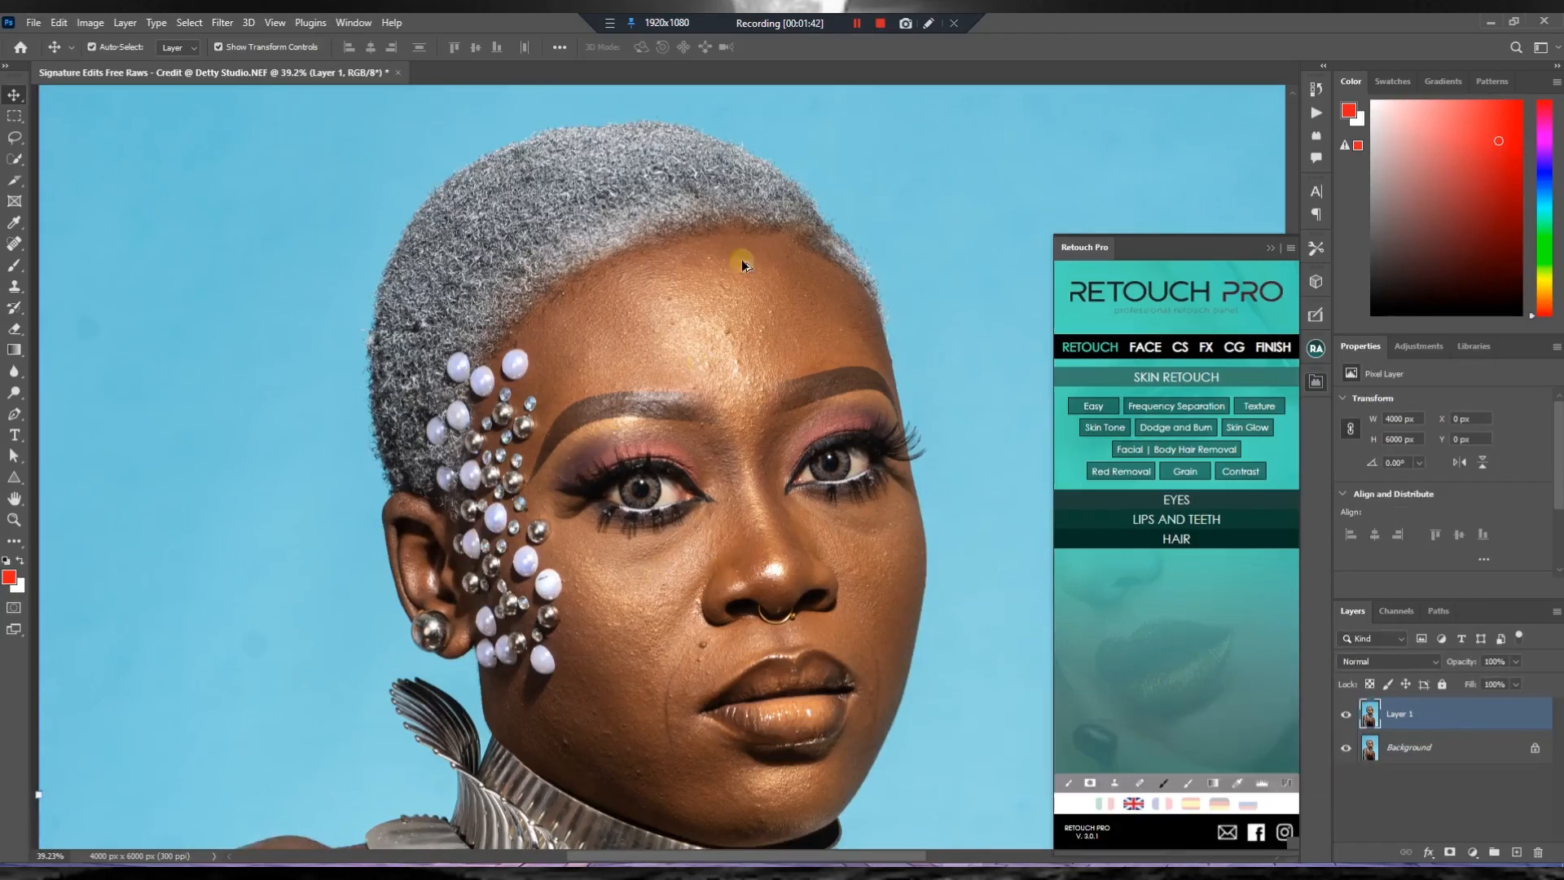
Remove the first raised blemishes from the middle of the forehead with the Spot Healing Brush in Content-Aware mode.
scroll(730, 261, "up", 2)
scroll(730, 261, "up", 5)
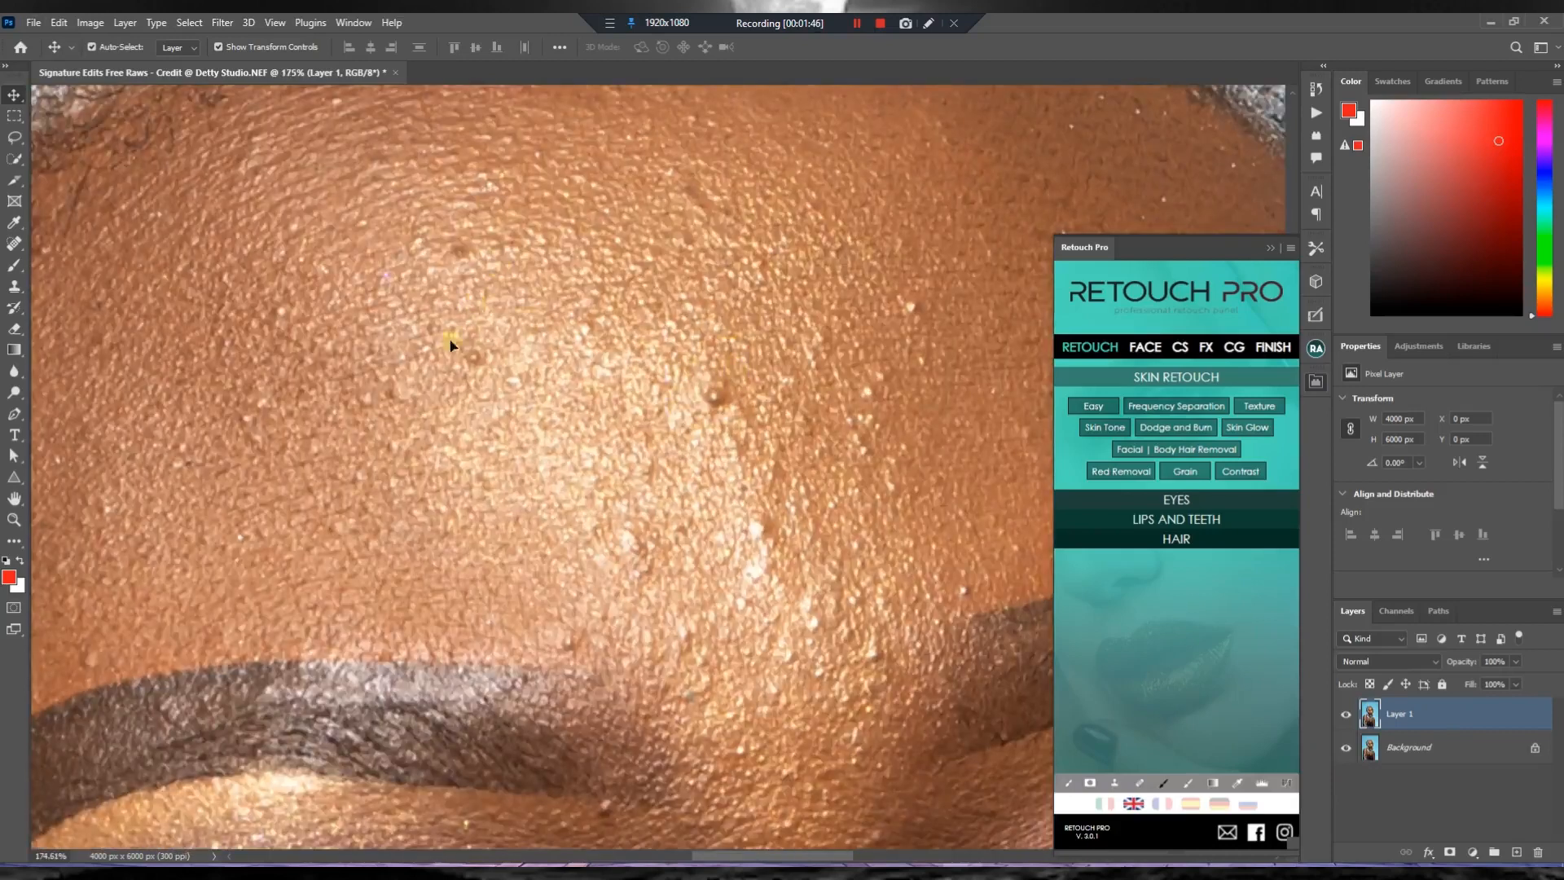
scroll(671, 277, "down", 6)
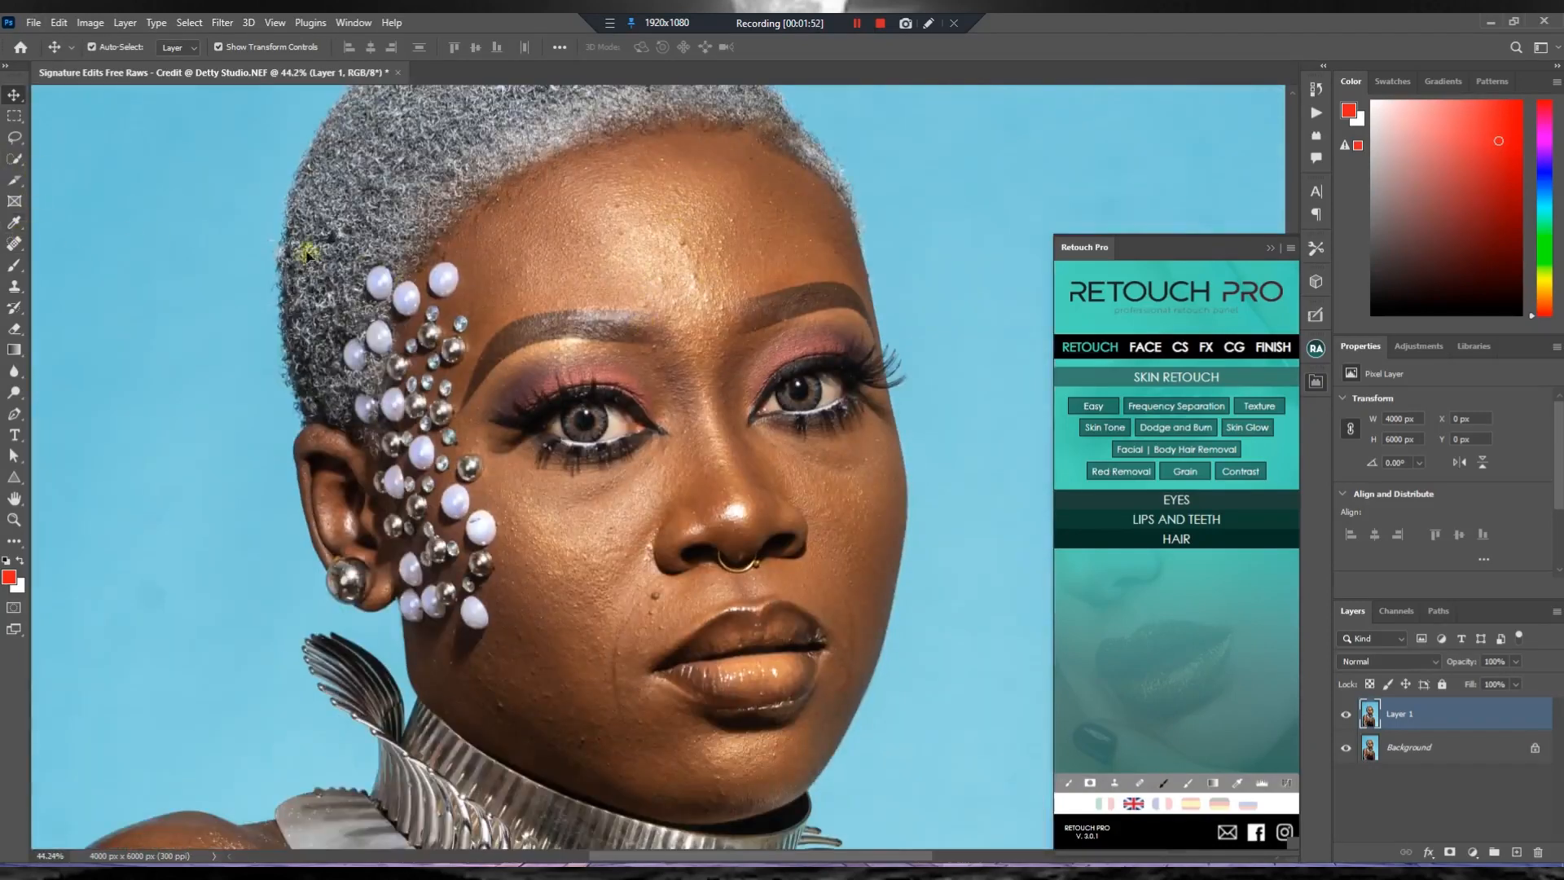
mouse_move(14, 246)
left_mouse_down()
mouse_move(110, 247)
mouse_move(111, 277)
mouse_move(124, 251)
left_mouse_up()
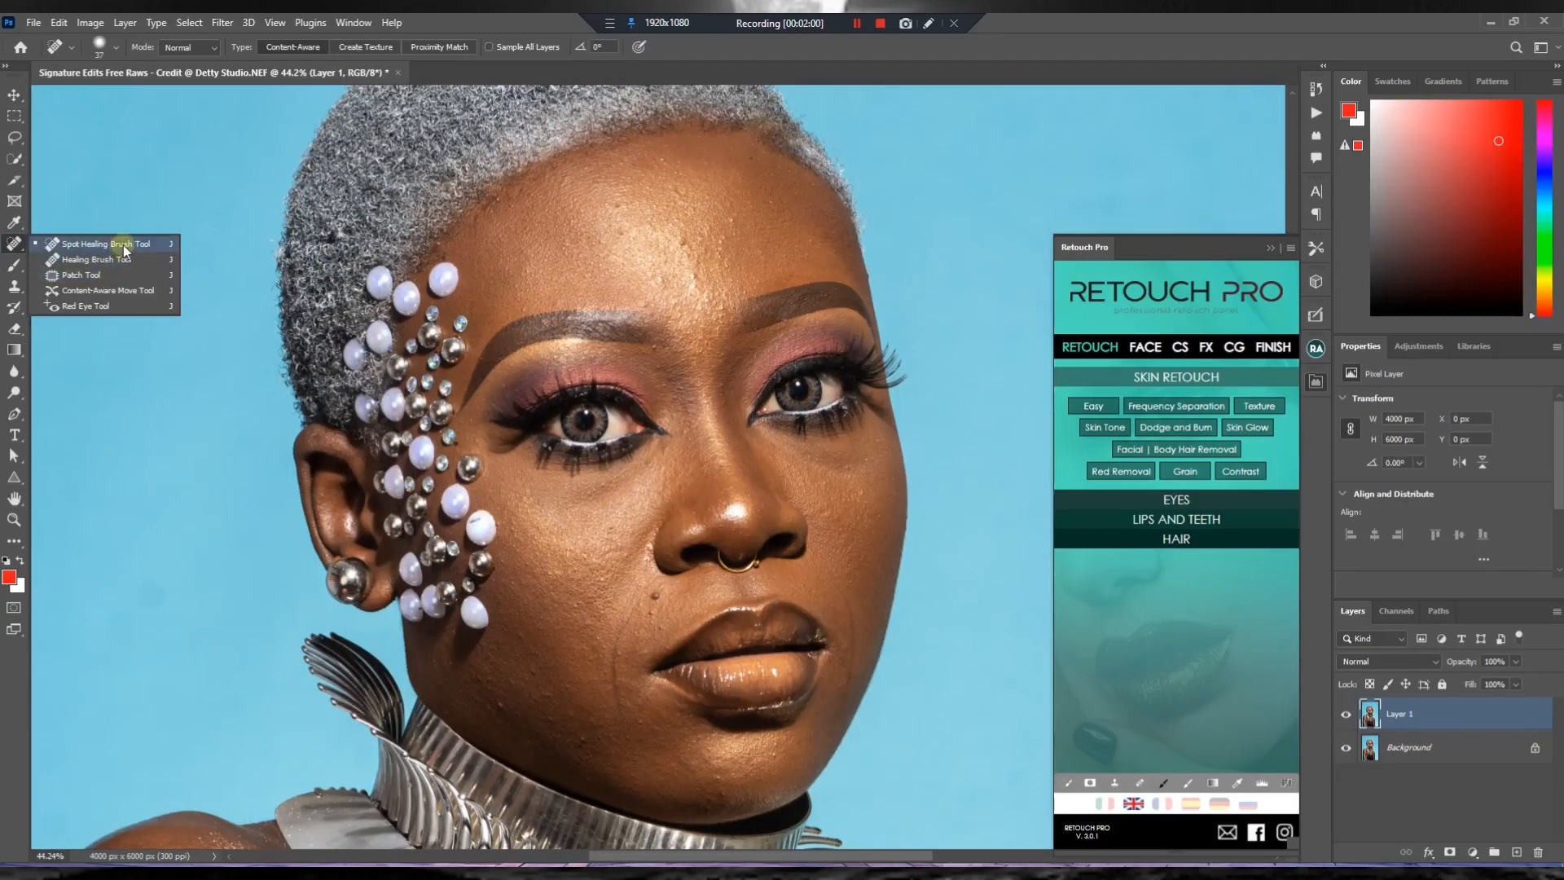
left_click_drag(124, 243, 124, 243)
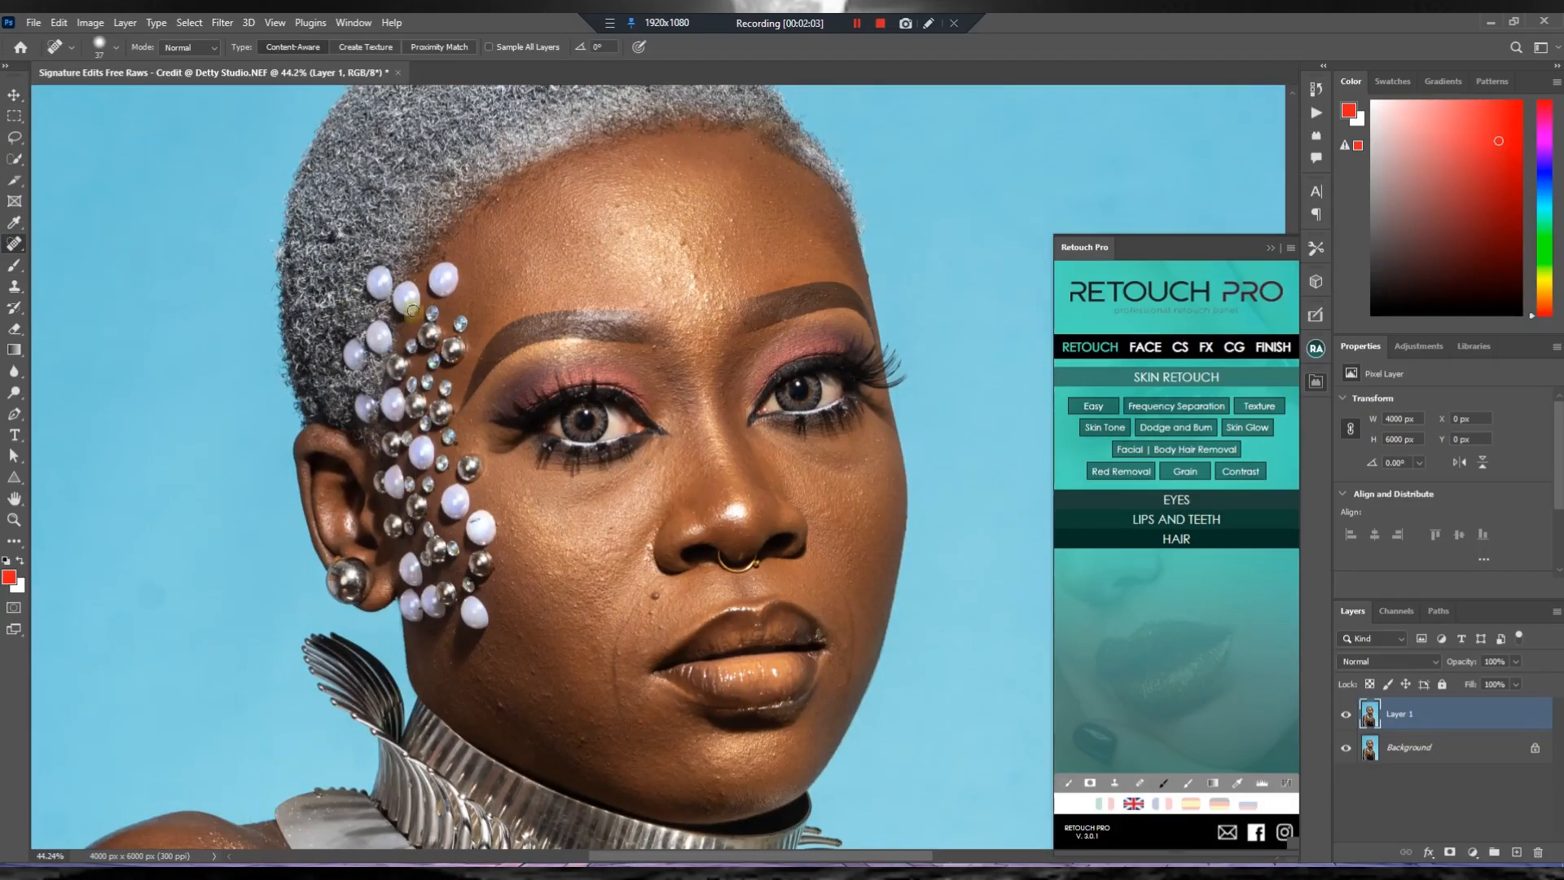
scroll(644, 252, "up", 5)
left_click(705, 245)
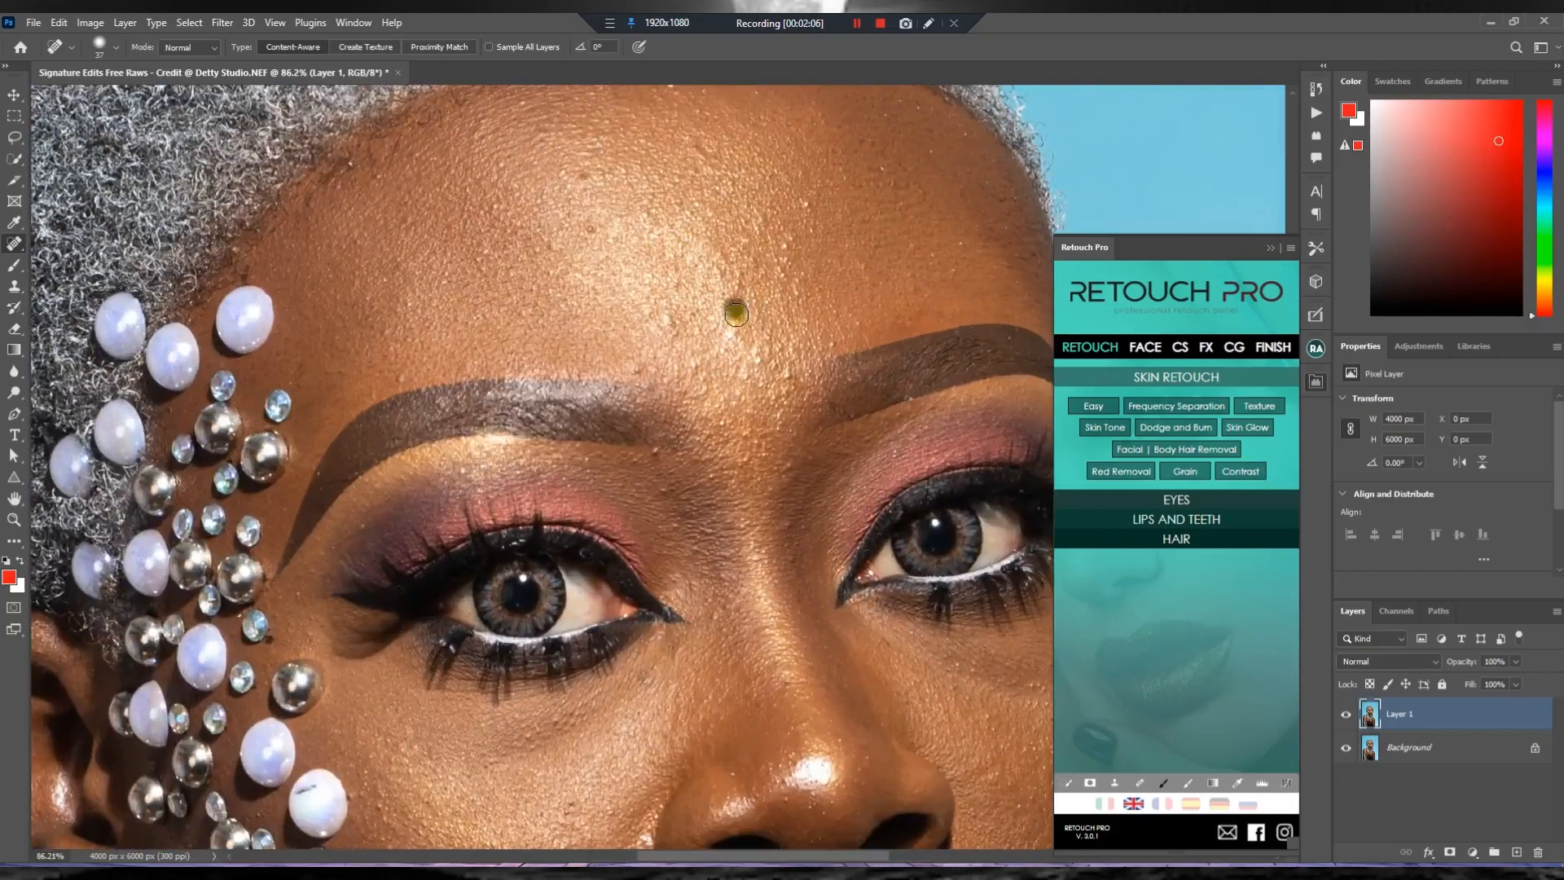
left_click(588, 224)
scroll(797, 208, "up", 5)
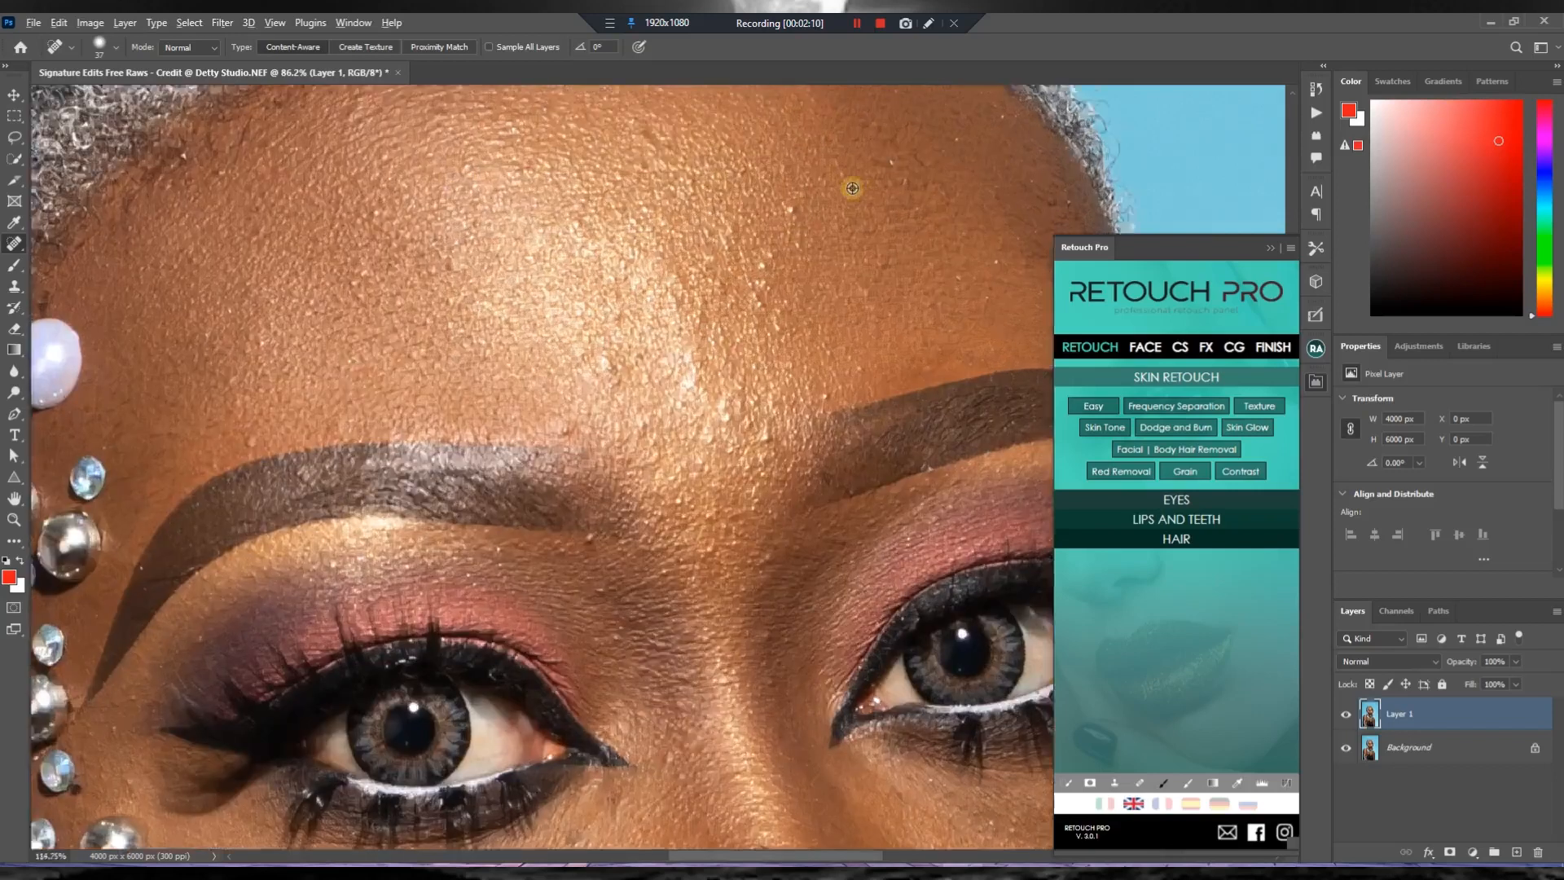
left_click(777, 213)
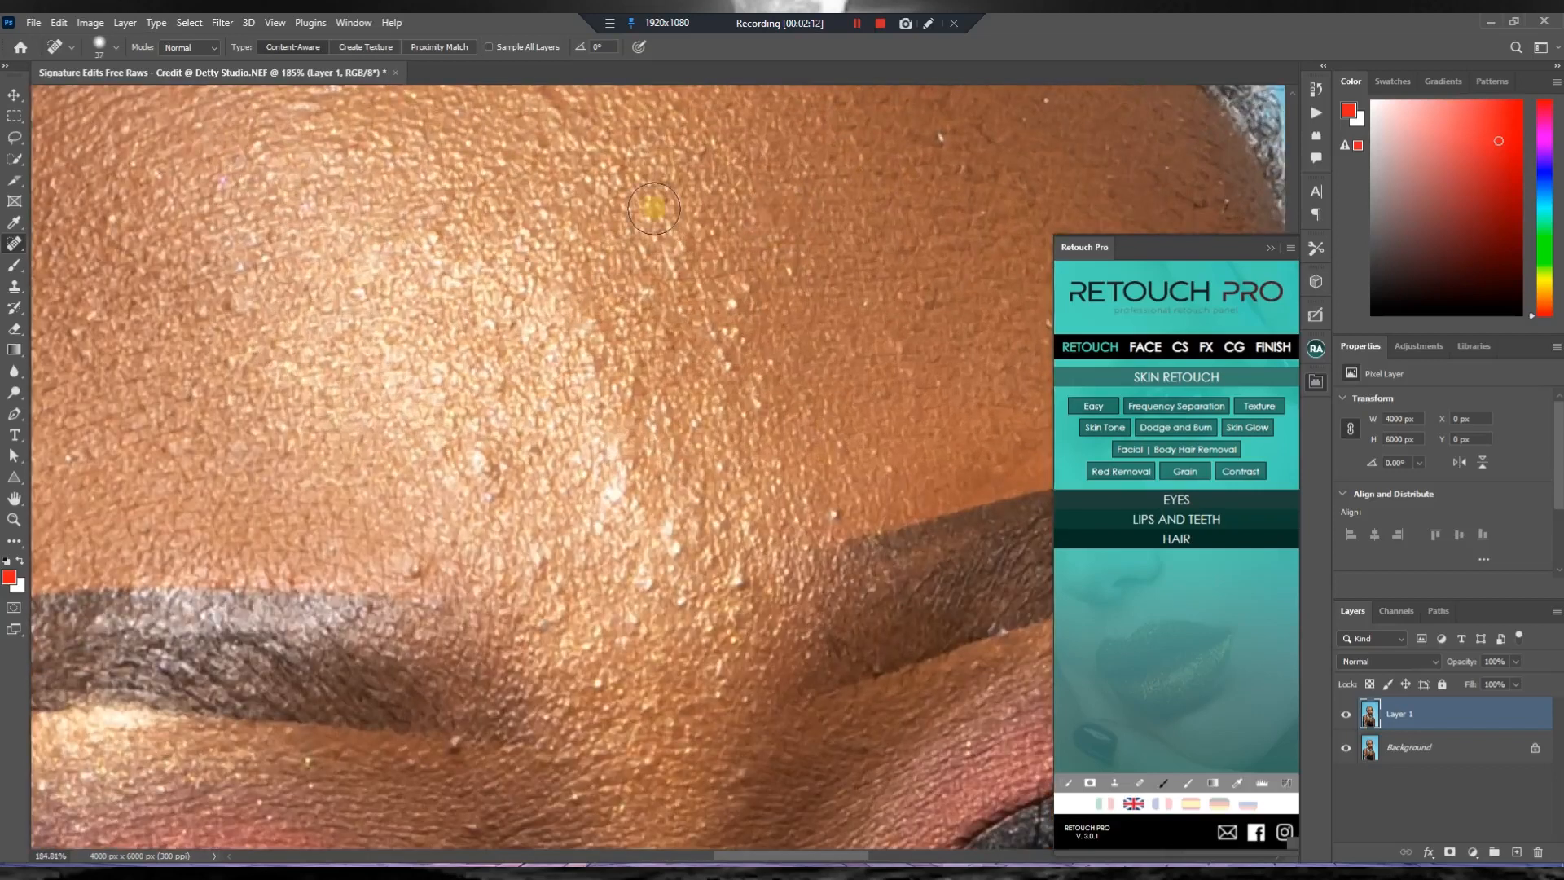
Heal the next blemishes on the forehead, just outside the bright highlight on the image's right side.
scroll(653, 209, "down", 2)
left_click(733, 251)
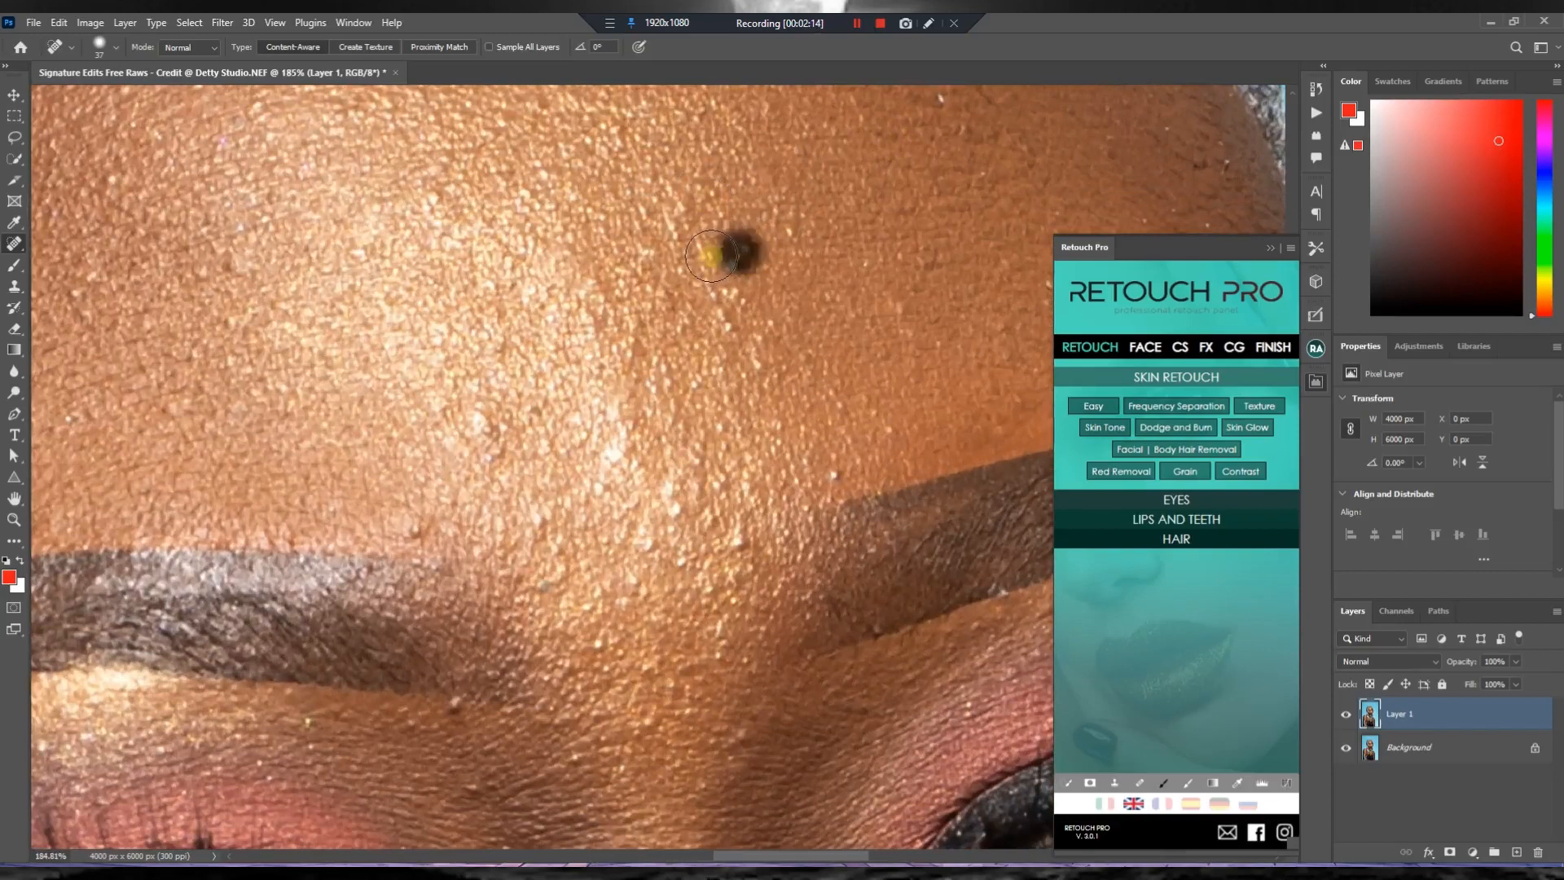
scroll(698, 272, "down", 1)
left_click(787, 202)
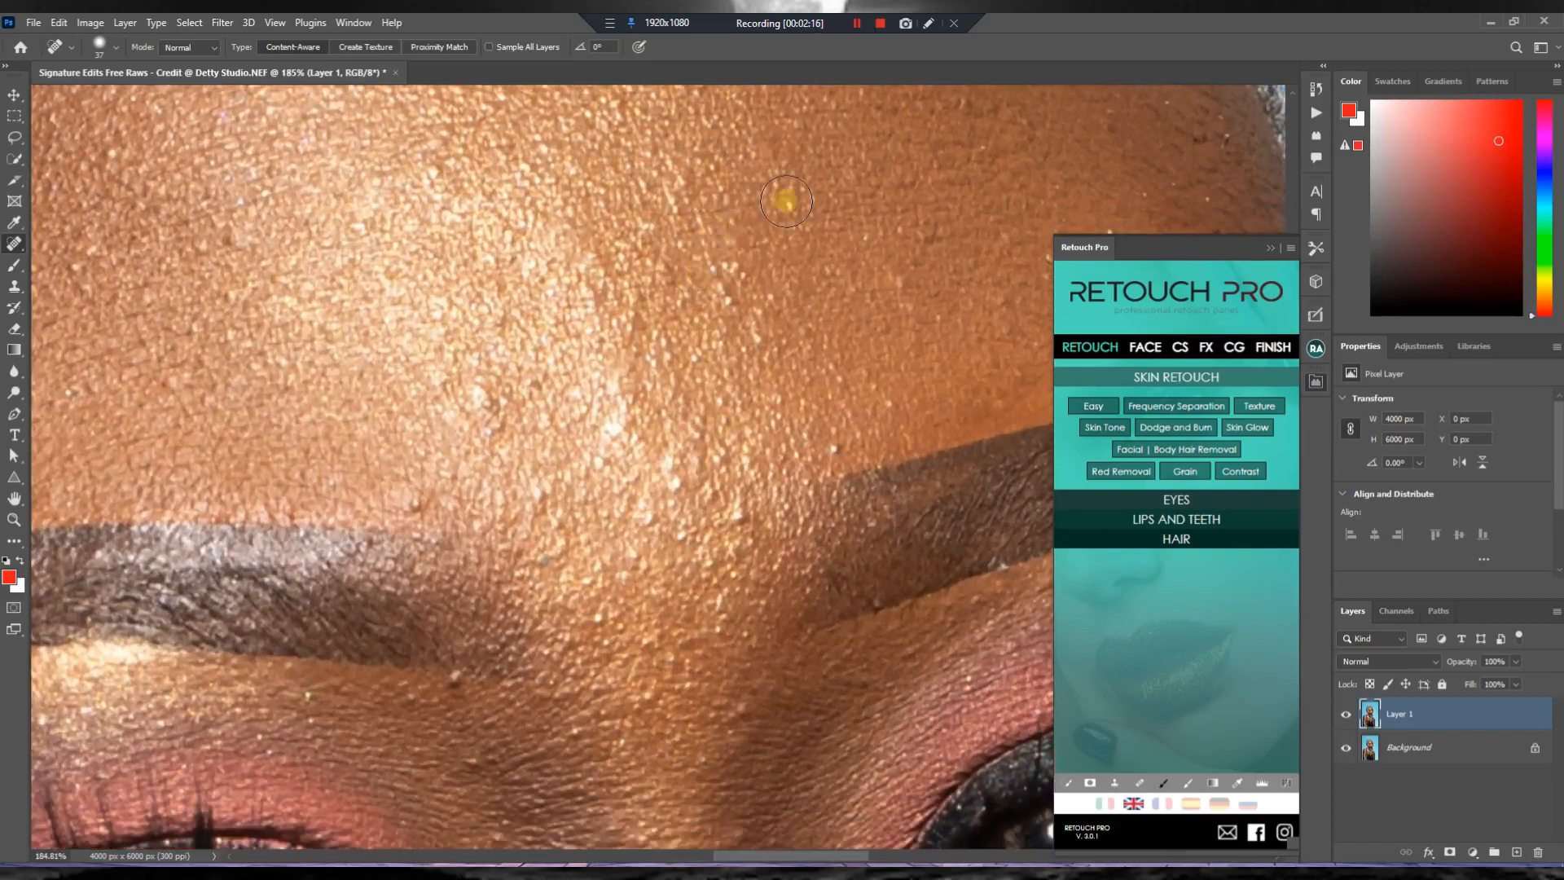
Try healing more spots on the forehead above the eyebrow on the image's right, and undo the last strokes.
left_click_drag(906, 262, 927, 293)
left_click(763, 275)
scroll(765, 269, "down", 4)
key("ctrl+z")
key("z")
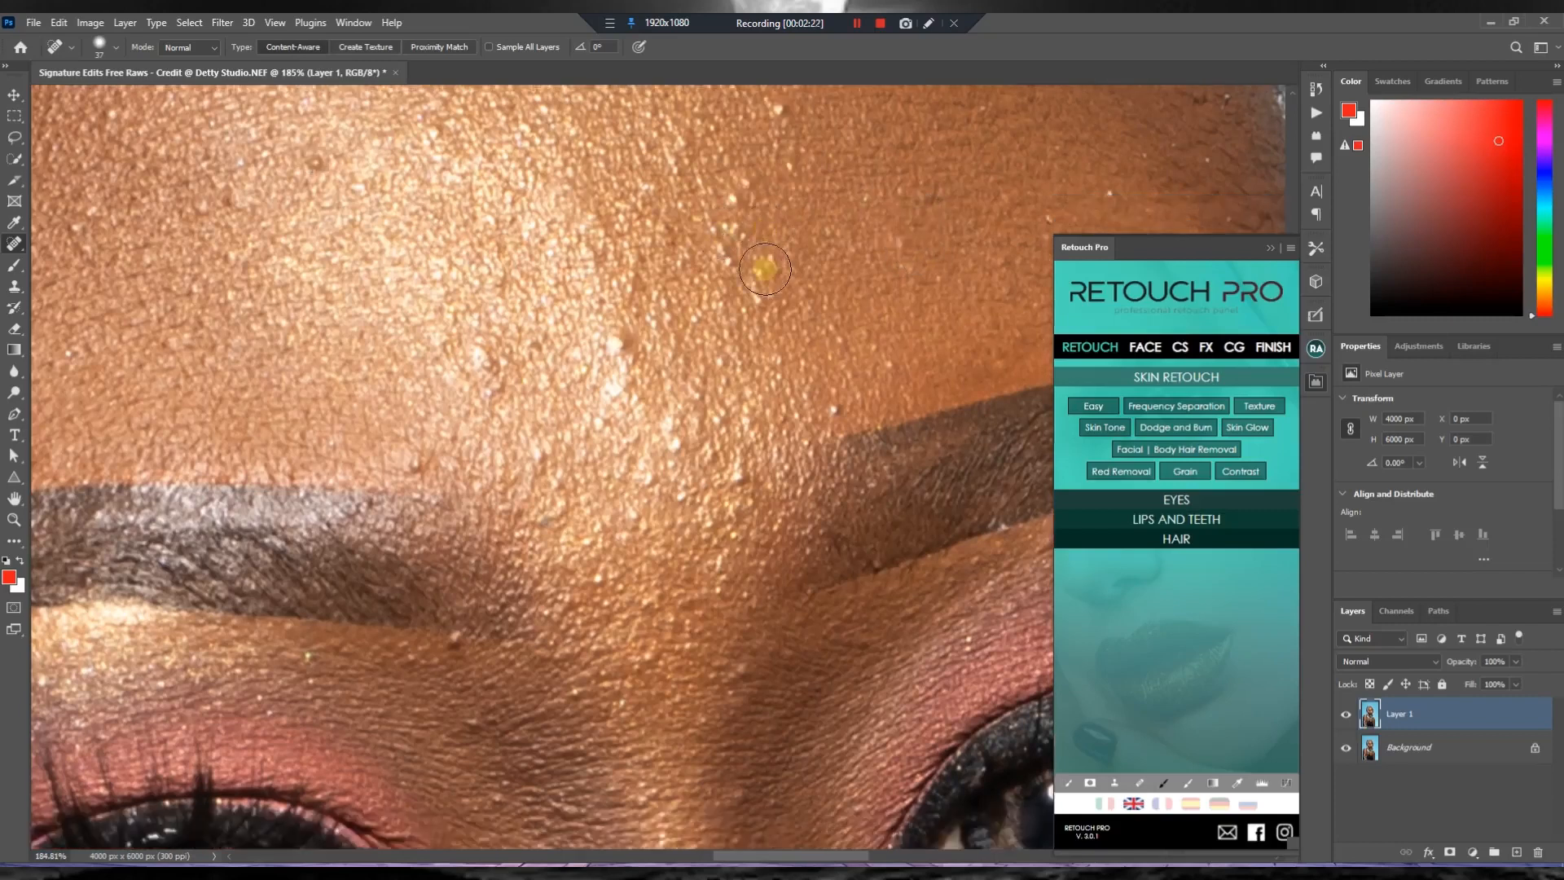
Heal the bumps on the lower forehead highlight and the spot above the inner end of the image's right eyebrow.
scroll(765, 269, "up", 4)
scroll(765, 269, "down", 1)
left_click(742, 481)
left_click(619, 377)
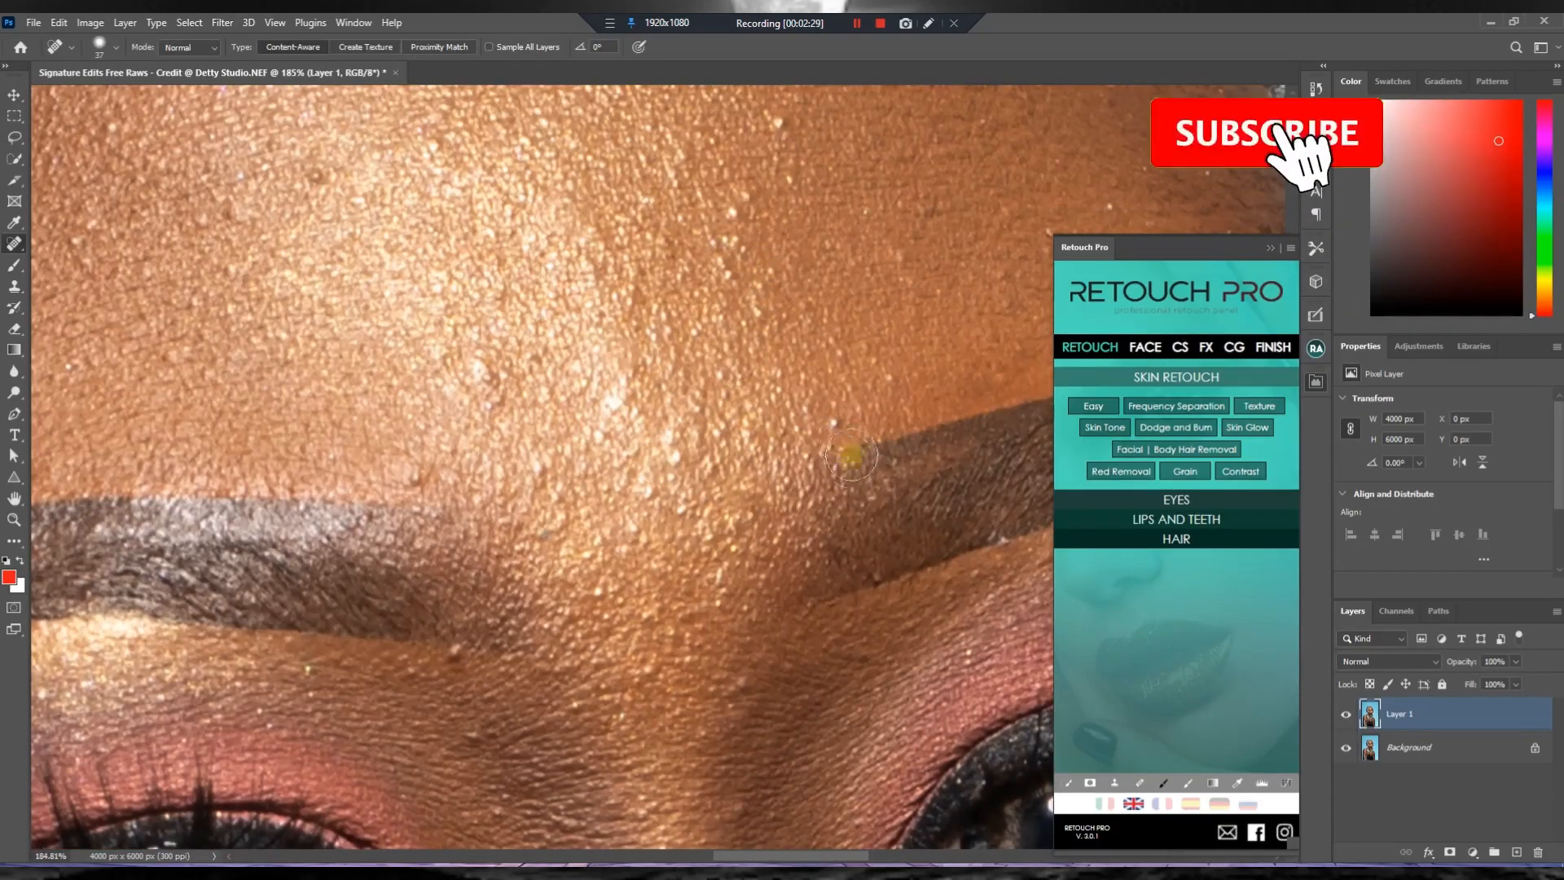
left_click(834, 418)
Heal the dark spot below the inner end of the image's left eyebrow and the blemishes just above that eyebrow.
scroll(521, 575, "down", 3)
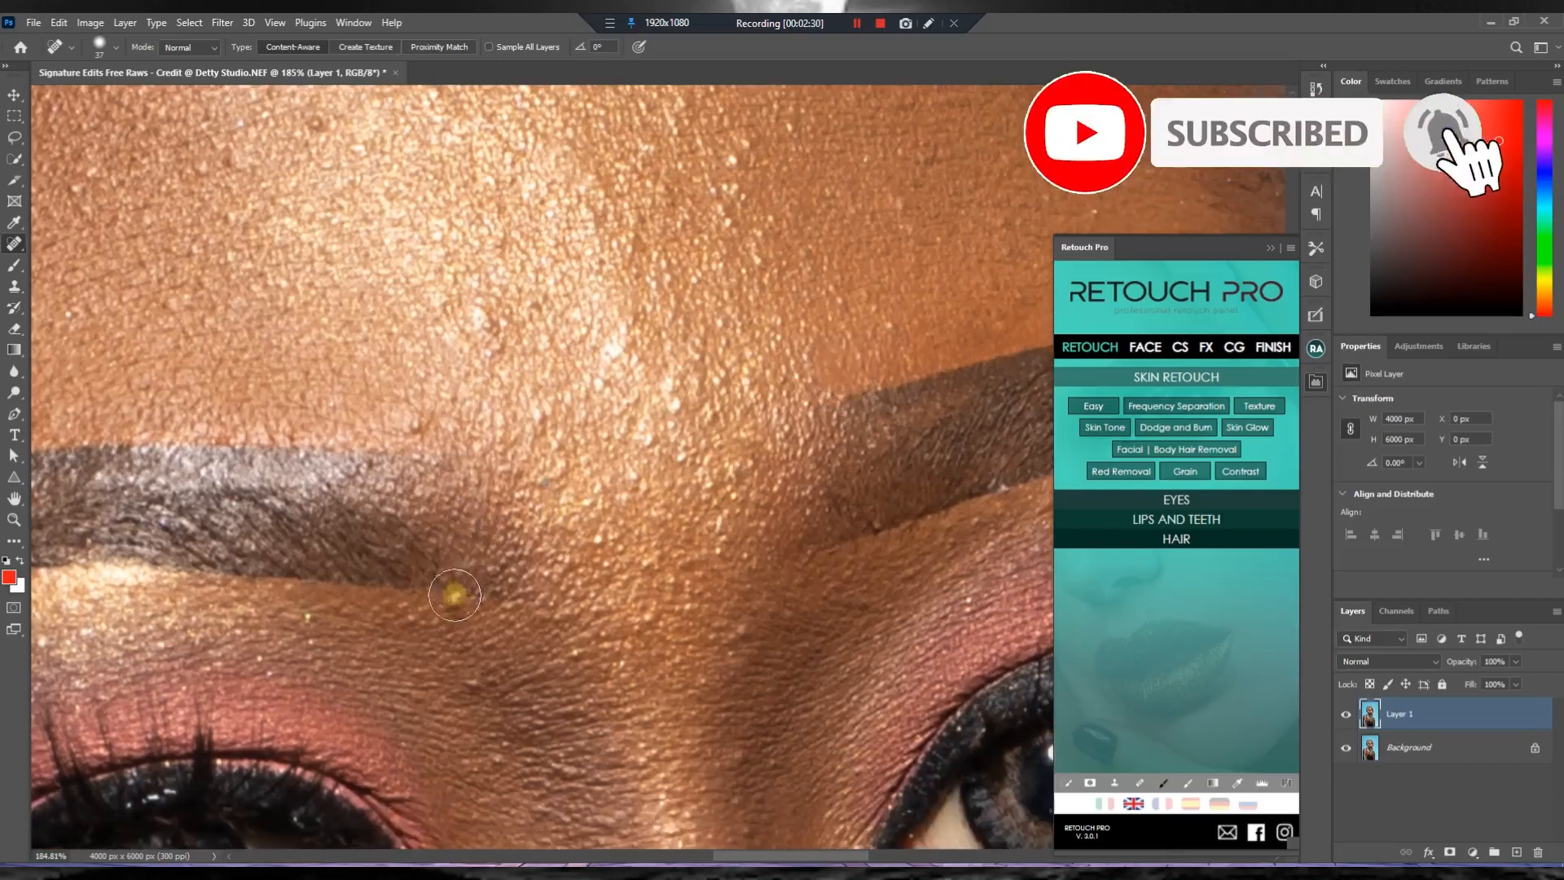
left_click(447, 587)
left_click(407, 412)
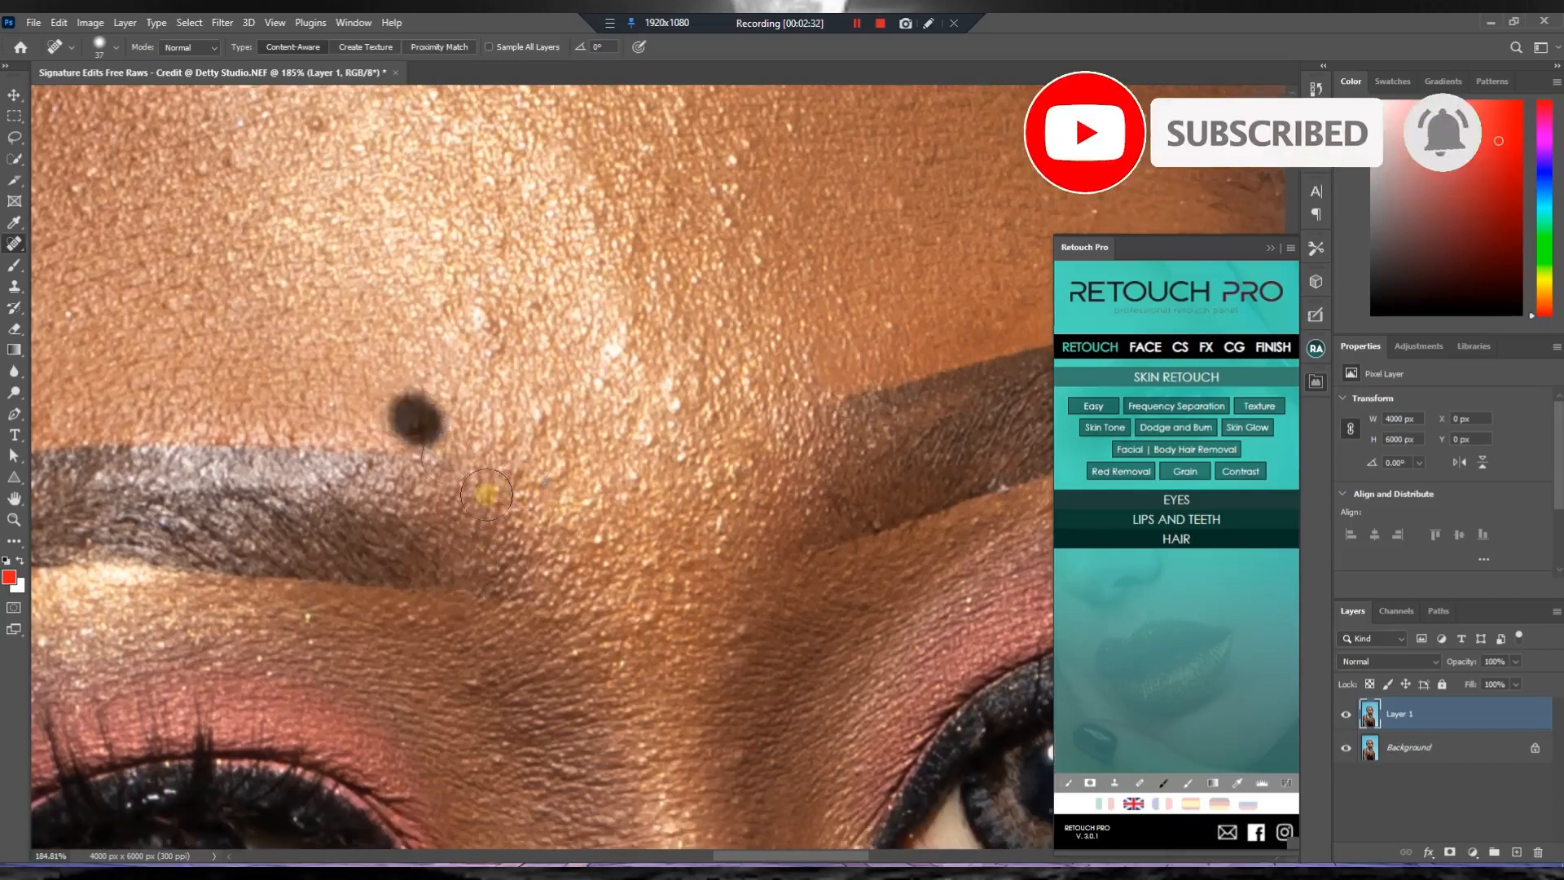
left_click_drag(489, 334, 512, 361)
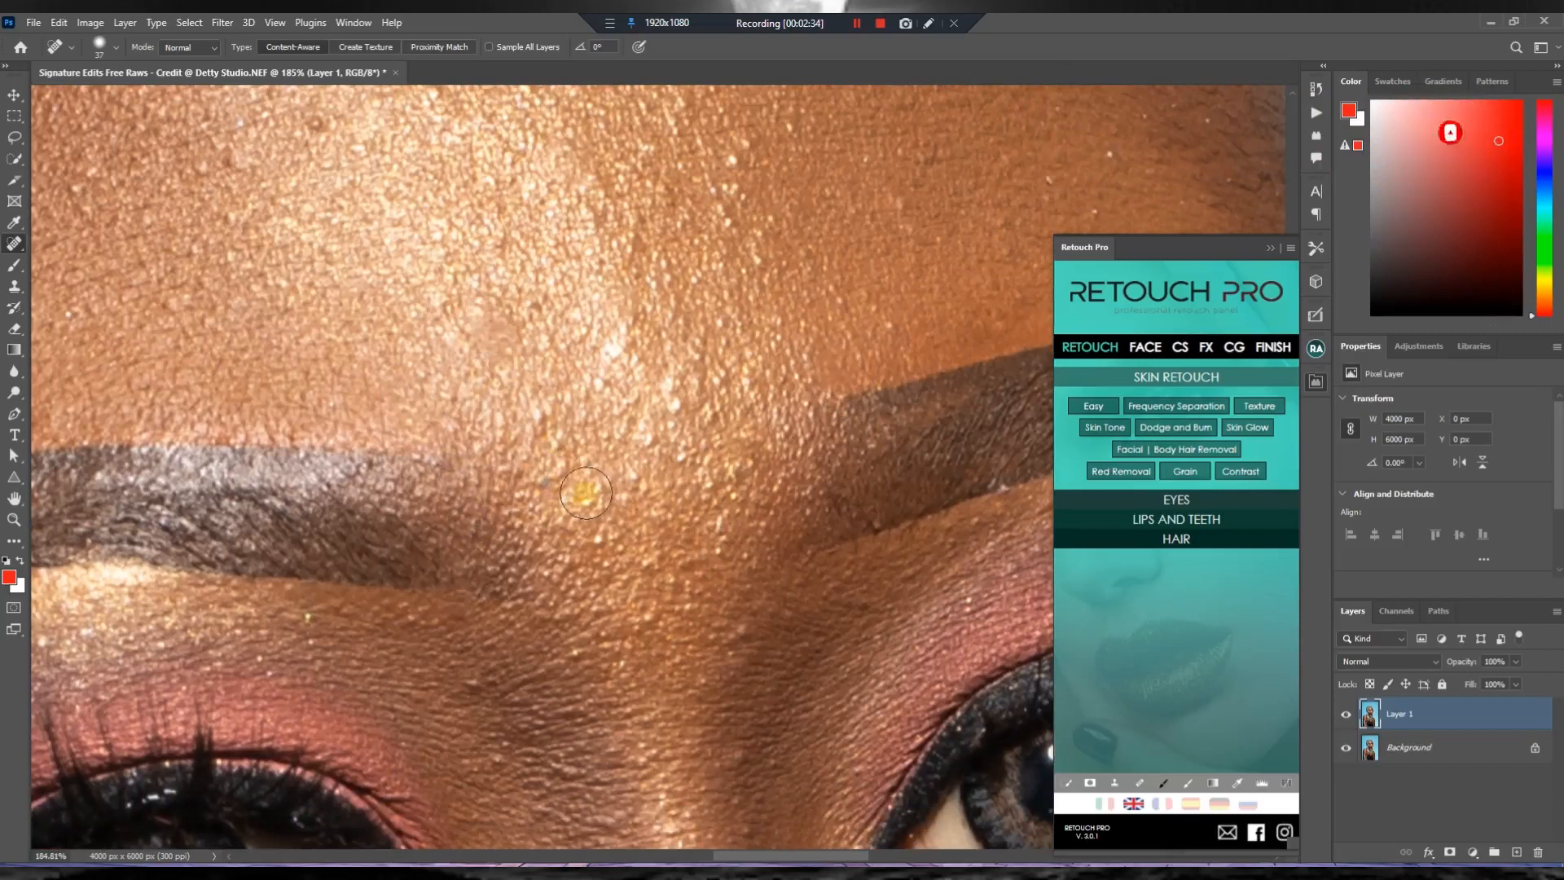
Heal the blemish between the eyebrows and the spots on the forehead above the eyebrow on the image's left.
left_click_drag(556, 481, 575, 483)
scroll(269, 294, "up", 4)
left_click(307, 234)
left_click(249, 253)
left_click(305, 122)
Heal the cluster of specks on the mid-forehead, along the edge of the bright highlight on the image's right.
left_click(787, 191)
left_click(743, 244)
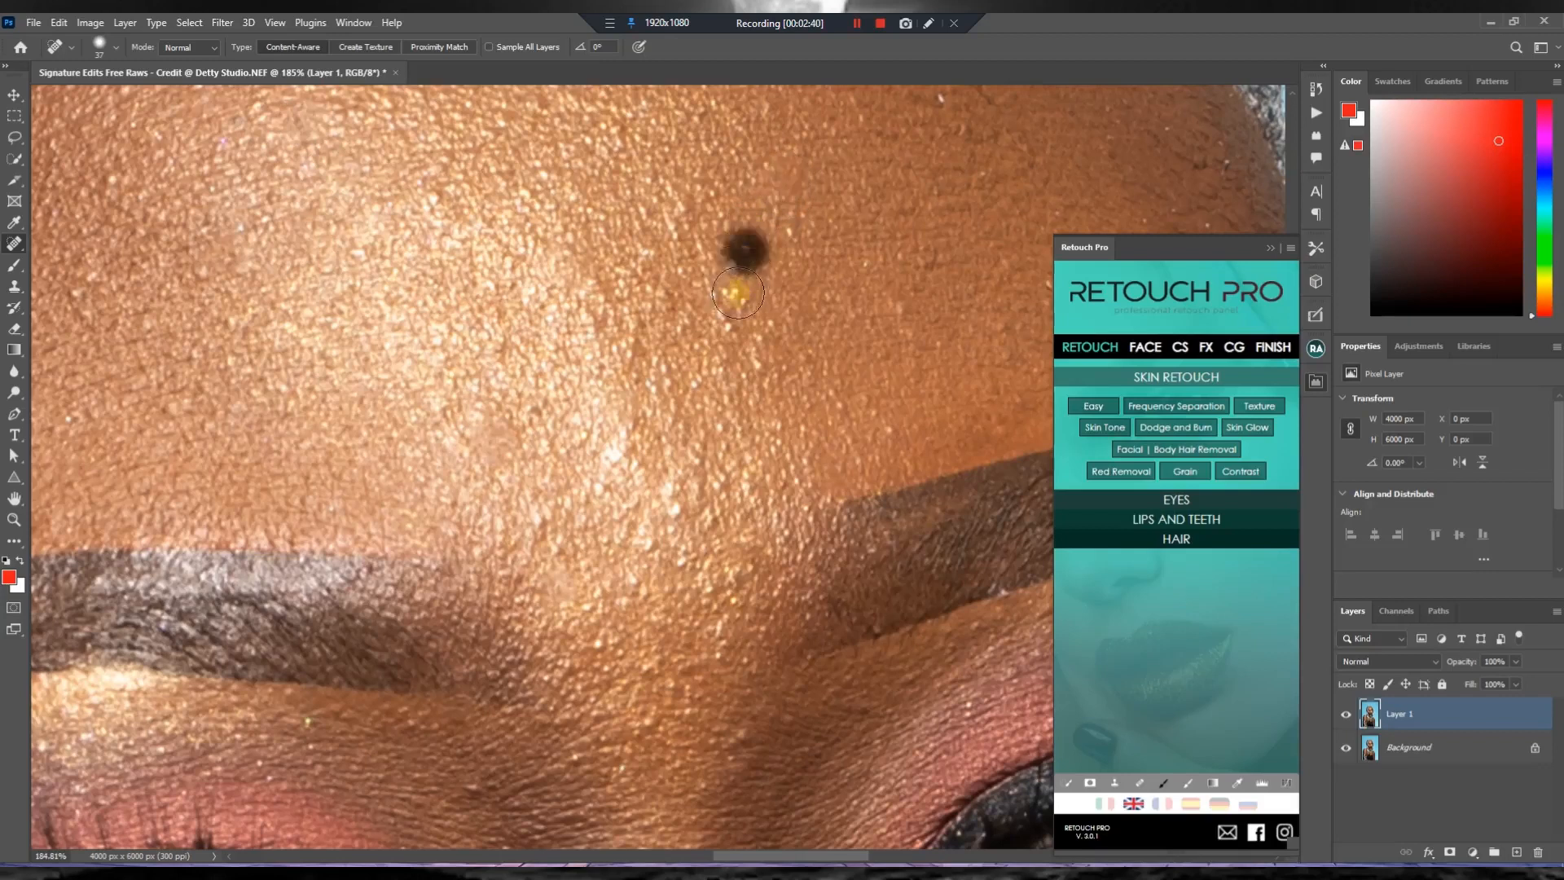
left_click(734, 298)
left_click(717, 318)
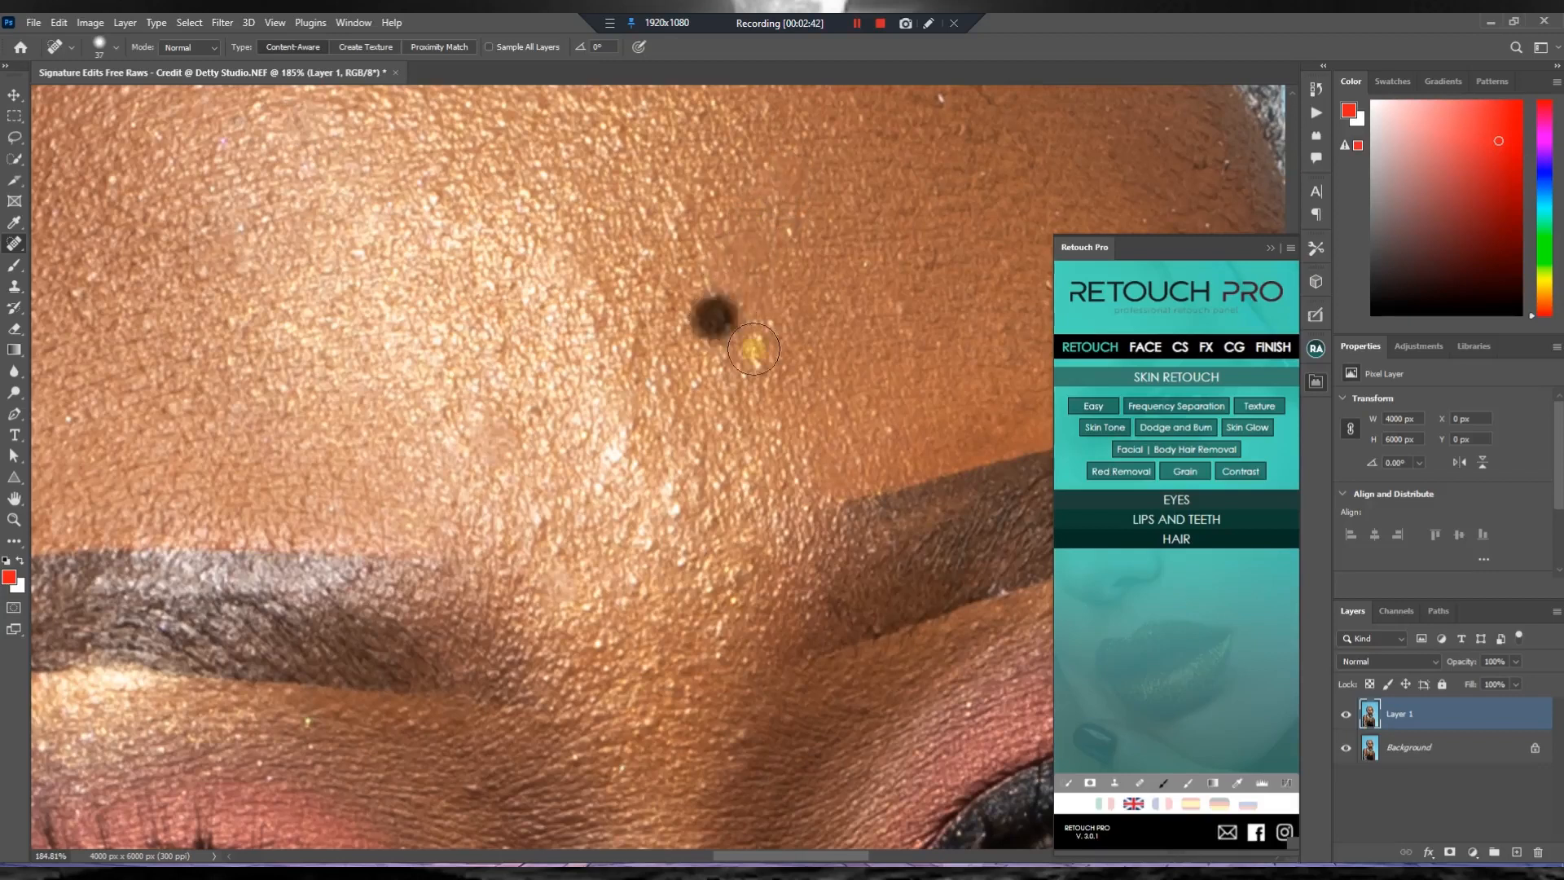
left_click(754, 358)
Heal the spots on the darker forehead skin above the eyebrow on the image's right, working up towards the hairline.
left_click(904, 313)
left_click(887, 425)
scroll(859, 292, "up", 3)
left_click(928, 228)
scroll(831, 383, "up", 1)
left_click(796, 408)
Heal the bright specks across the upper forehead just below the hairline, from the centre to the image's left side.
scroll(501, 273, "up", 2)
left_click(511, 273)
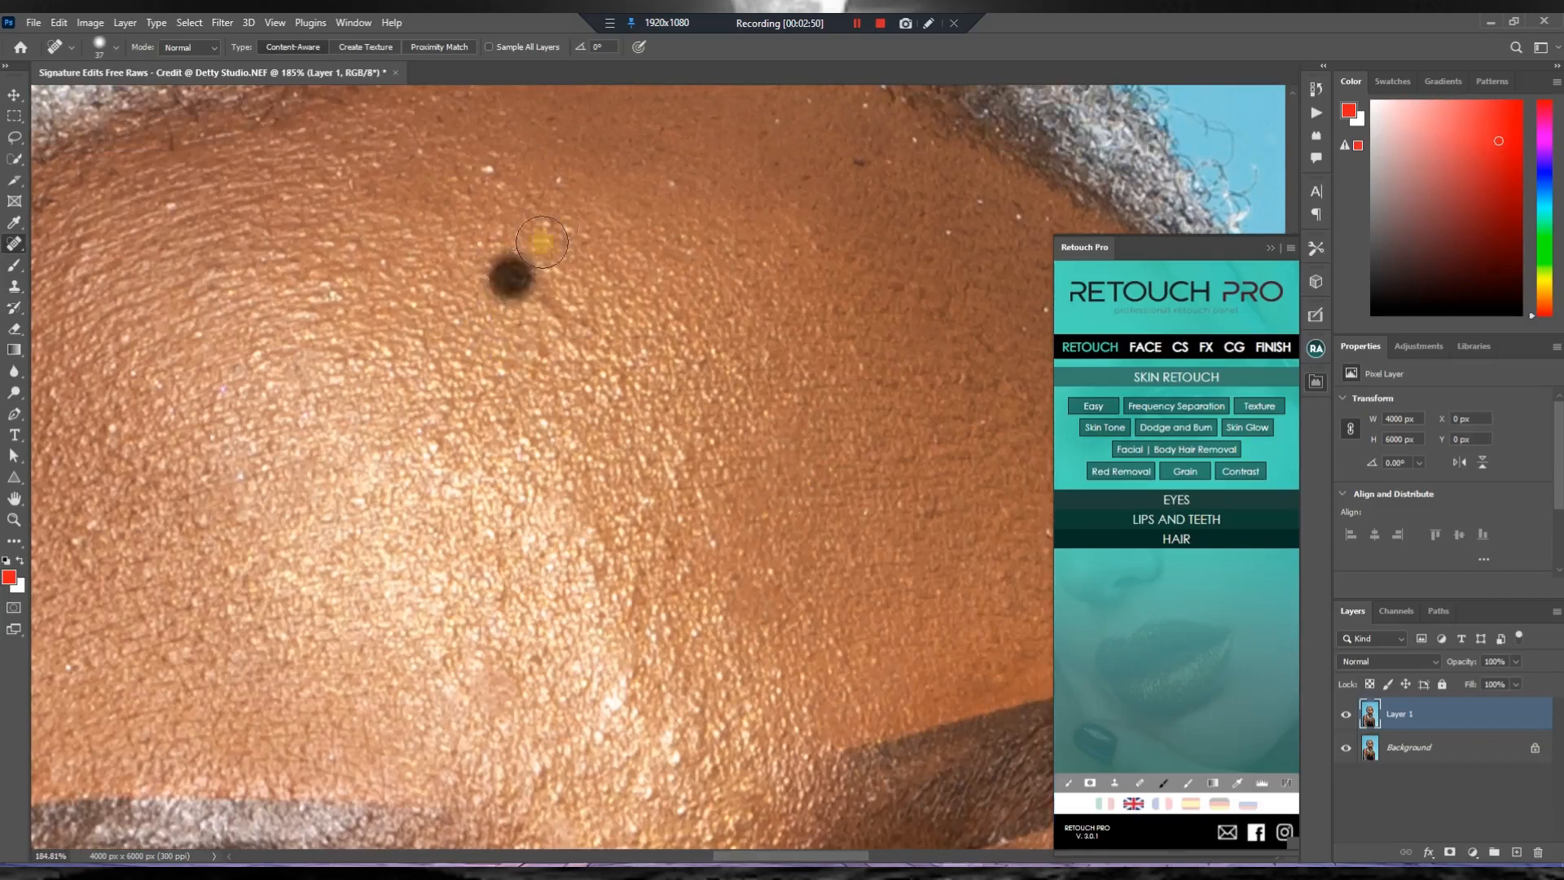
left_click(487, 169)
left_click(552, 176)
left_click(683, 186)
left_click(175, 188)
left_click(86, 237)
left_click(72, 270)
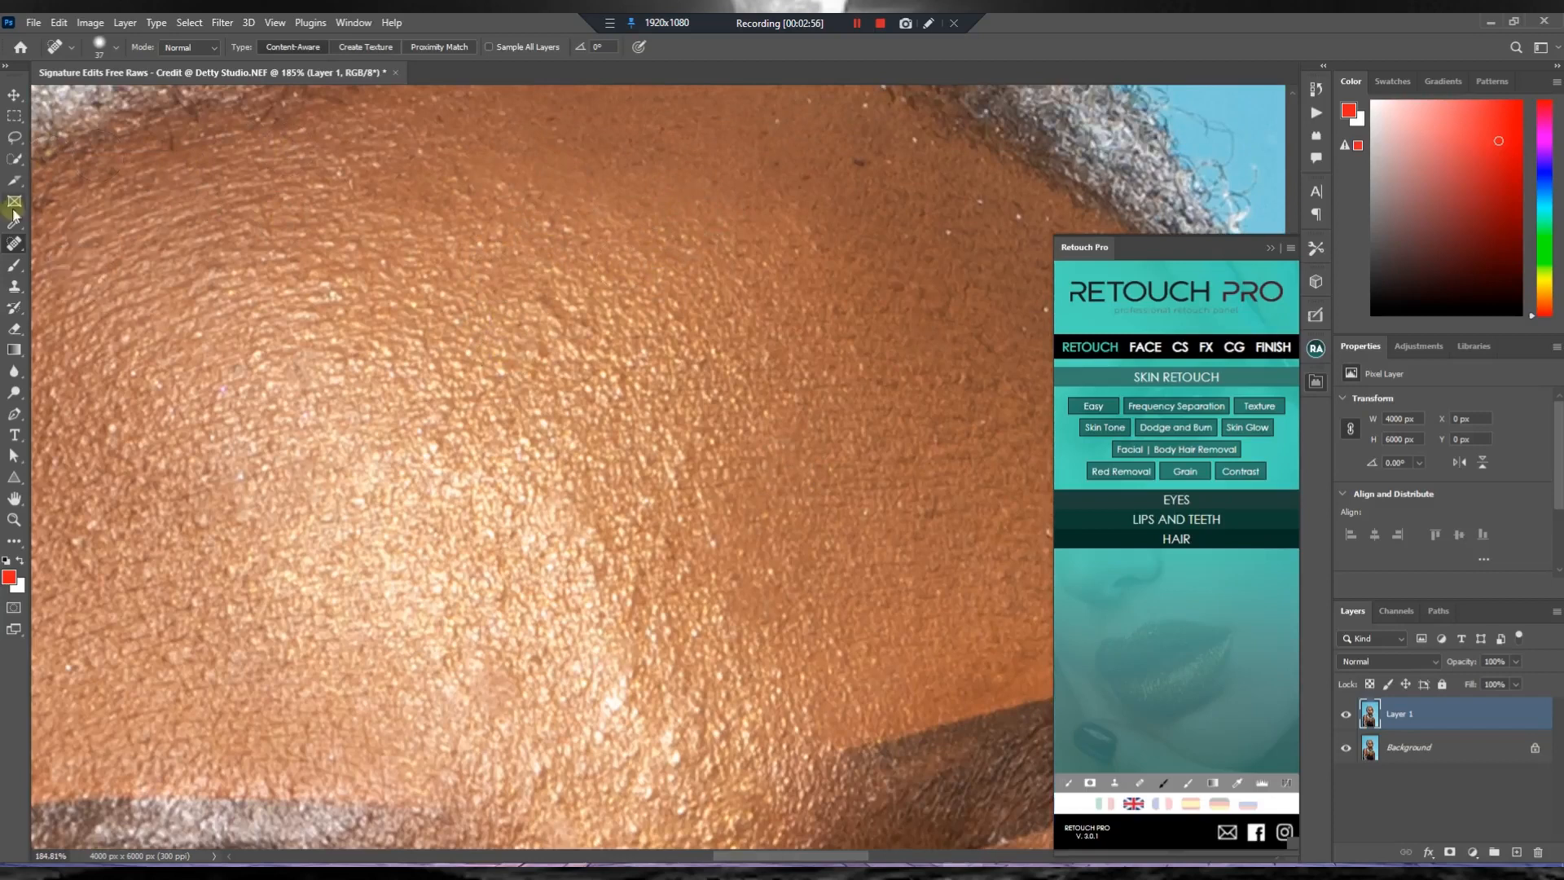
Switch to the Patch Tool and outline the mole between the nostril and the mouth corner on the image's left.
right_click(13, 246)
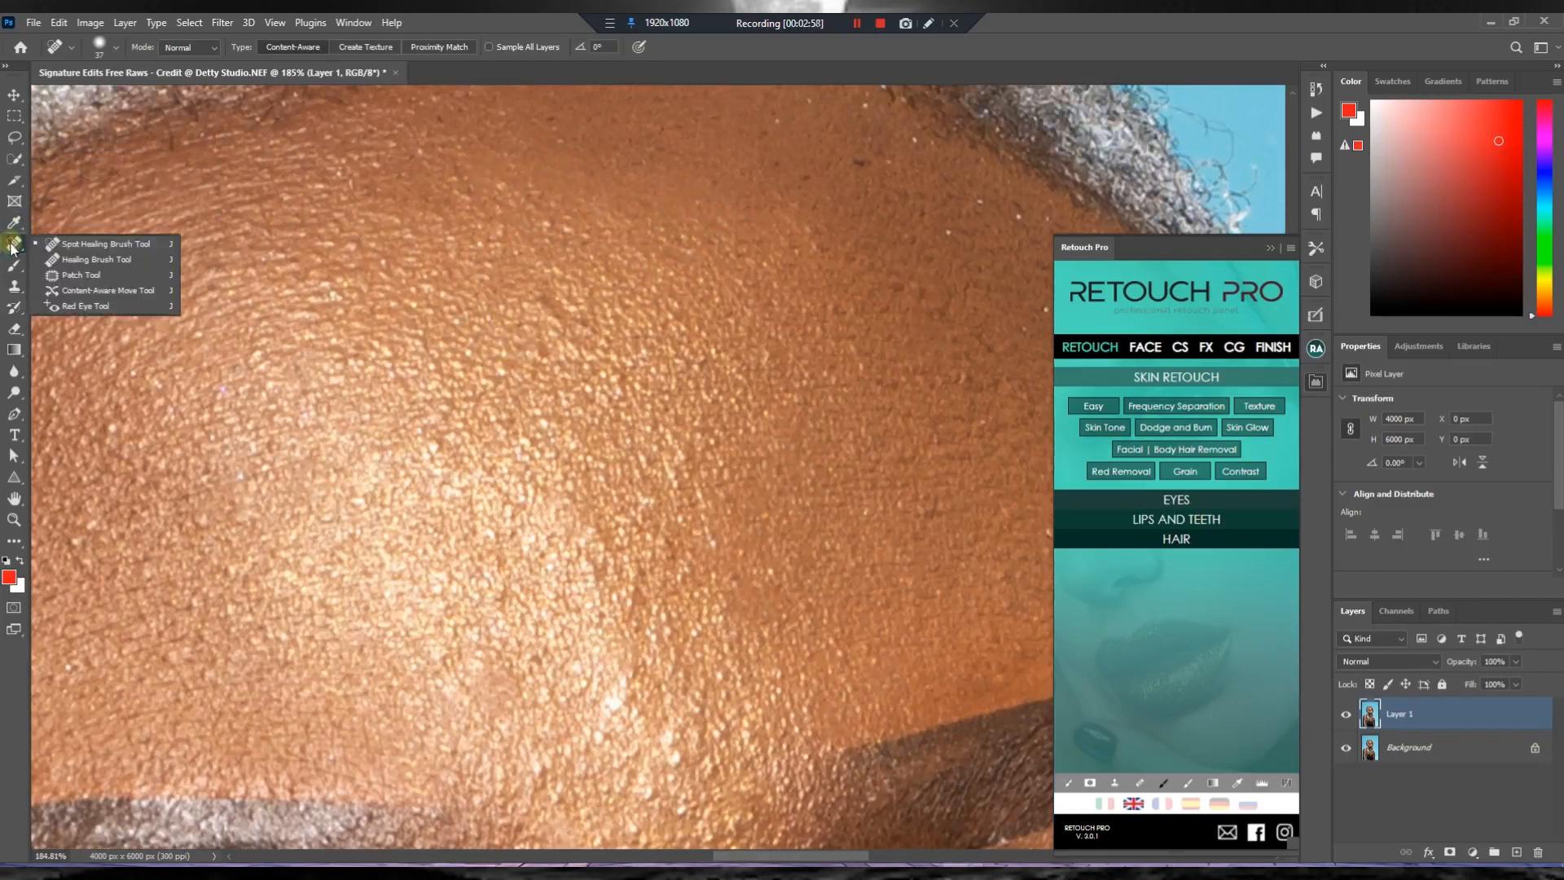
left_click(82, 276)
scroll(492, 376, "down", 1)
scroll(492, 377, "down", 5)
scroll(489, 374, "down", 5)
scroll(457, 391, "down", 2)
scroll(423, 530, "up", 5)
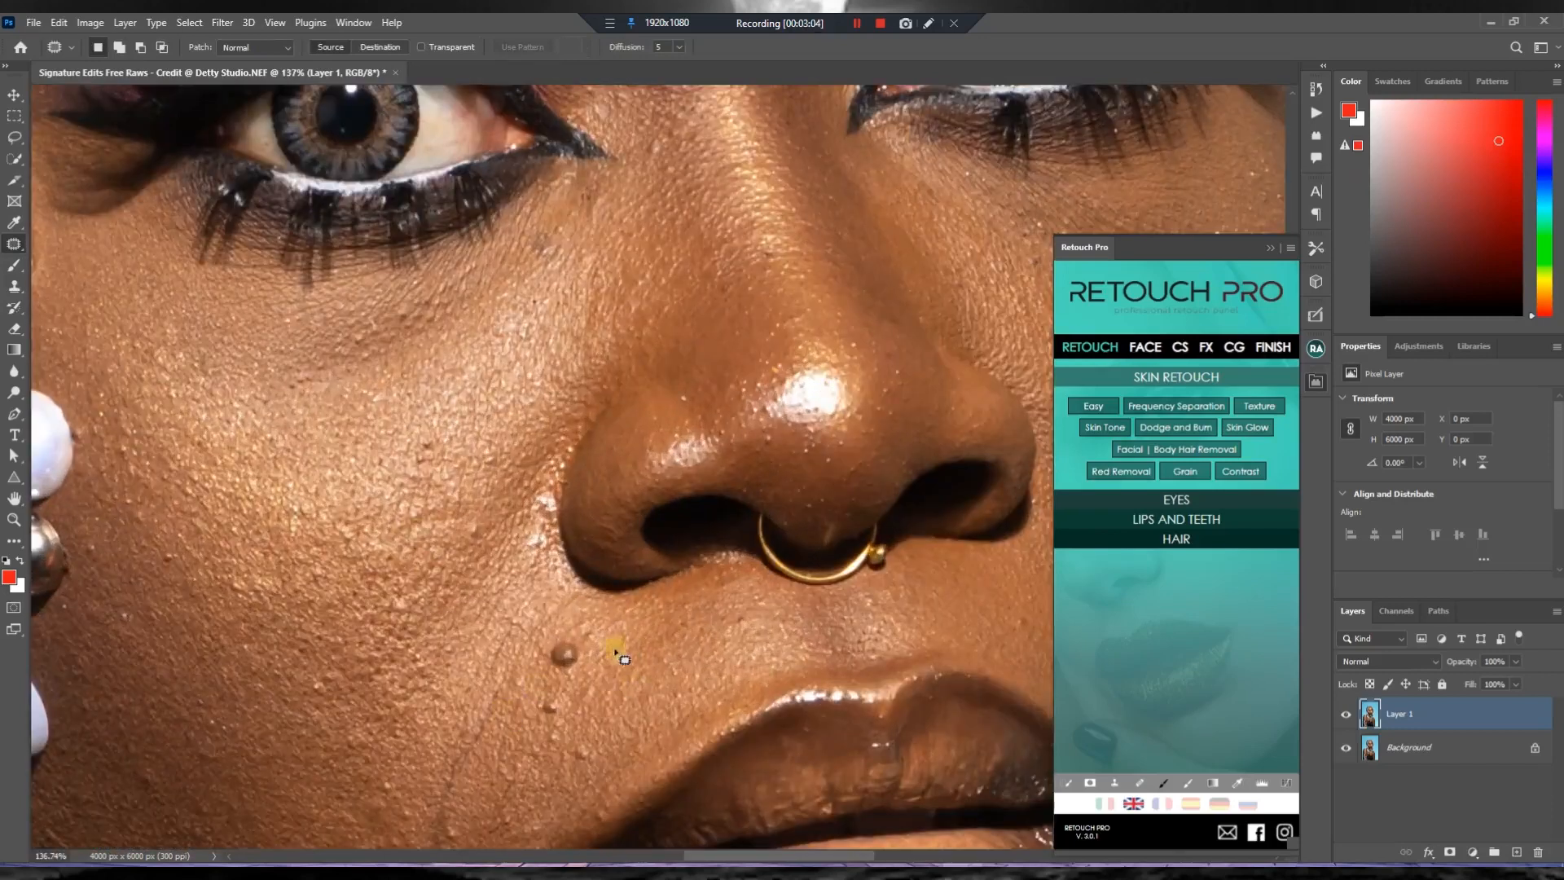
mouse_move(649, 654)
left_mouse_down()
mouse_move(626, 702)
mouse_move(678, 707)
mouse_move(658, 637)
mouse_move(643, 686)
left_mouse_up()
mouse_move(547, 662)
left_mouse_down()
mouse_move(574, 627)
mouse_move(556, 625)
left_mouse_up()
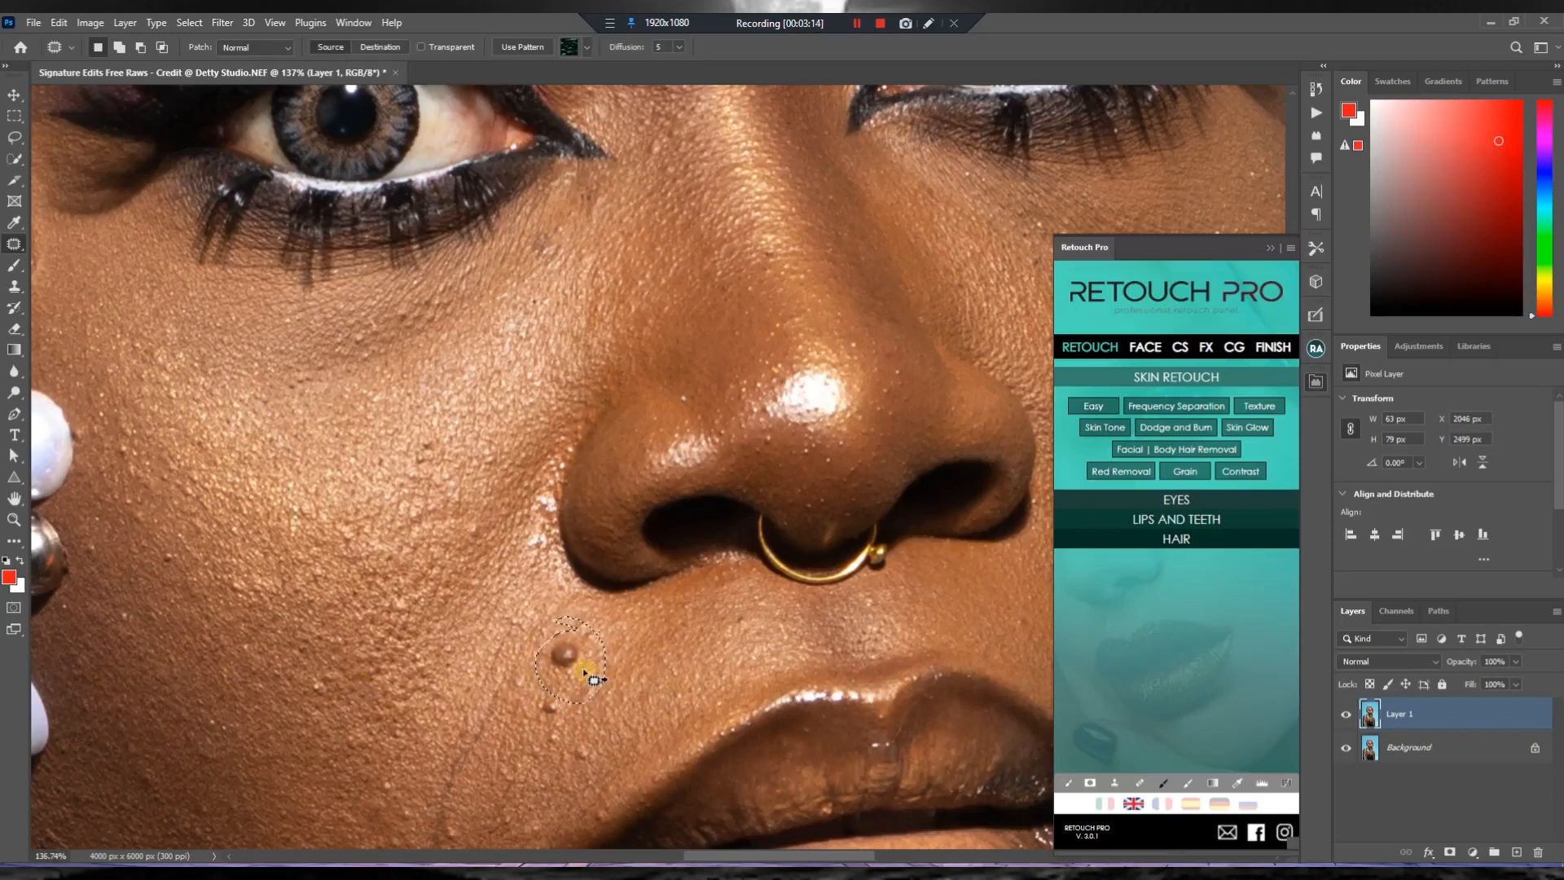
Redraw the outline around the mole, patch it with clean skin nearby, and patch the small spot beneath it.
scroll(593, 679, "down", 1)
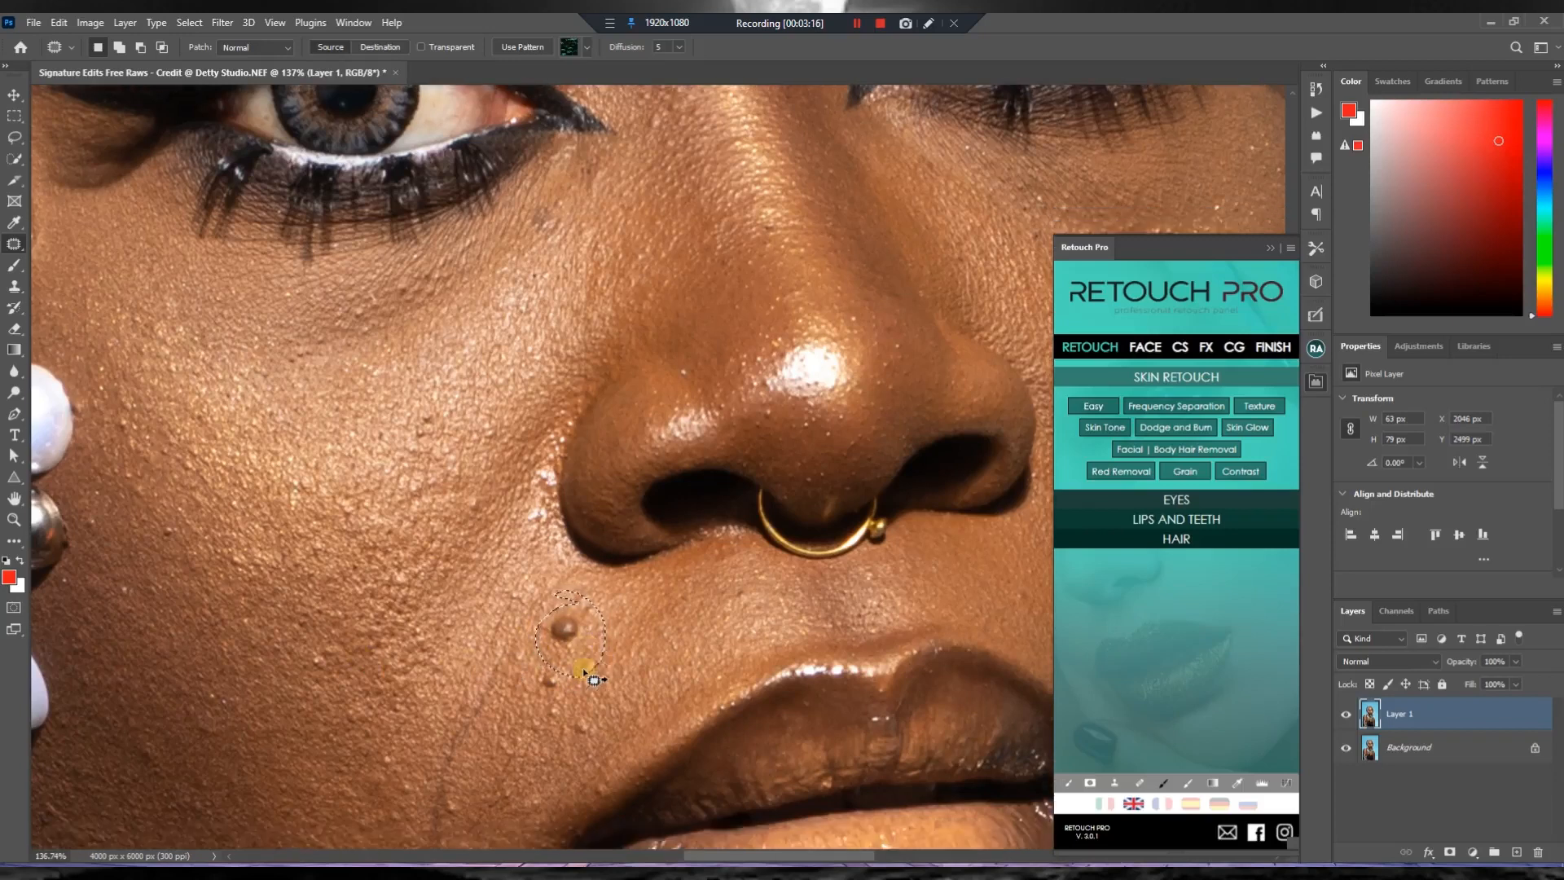
left_click(511, 585)
mouse_move(575, 622)
left_mouse_down()
mouse_move(542, 635)
mouse_move(565, 657)
mouse_move(594, 643)
mouse_move(580, 608)
mouse_move(572, 632)
mouse_move(615, 623)
mouse_move(530, 616)
mouse_move(587, 646)
mouse_move(574, 611)
mouse_move(563, 629)
mouse_move(668, 628)
mouse_move(574, 654)
left_mouse_up()
left_click_drag(495, 613, 625, 631)
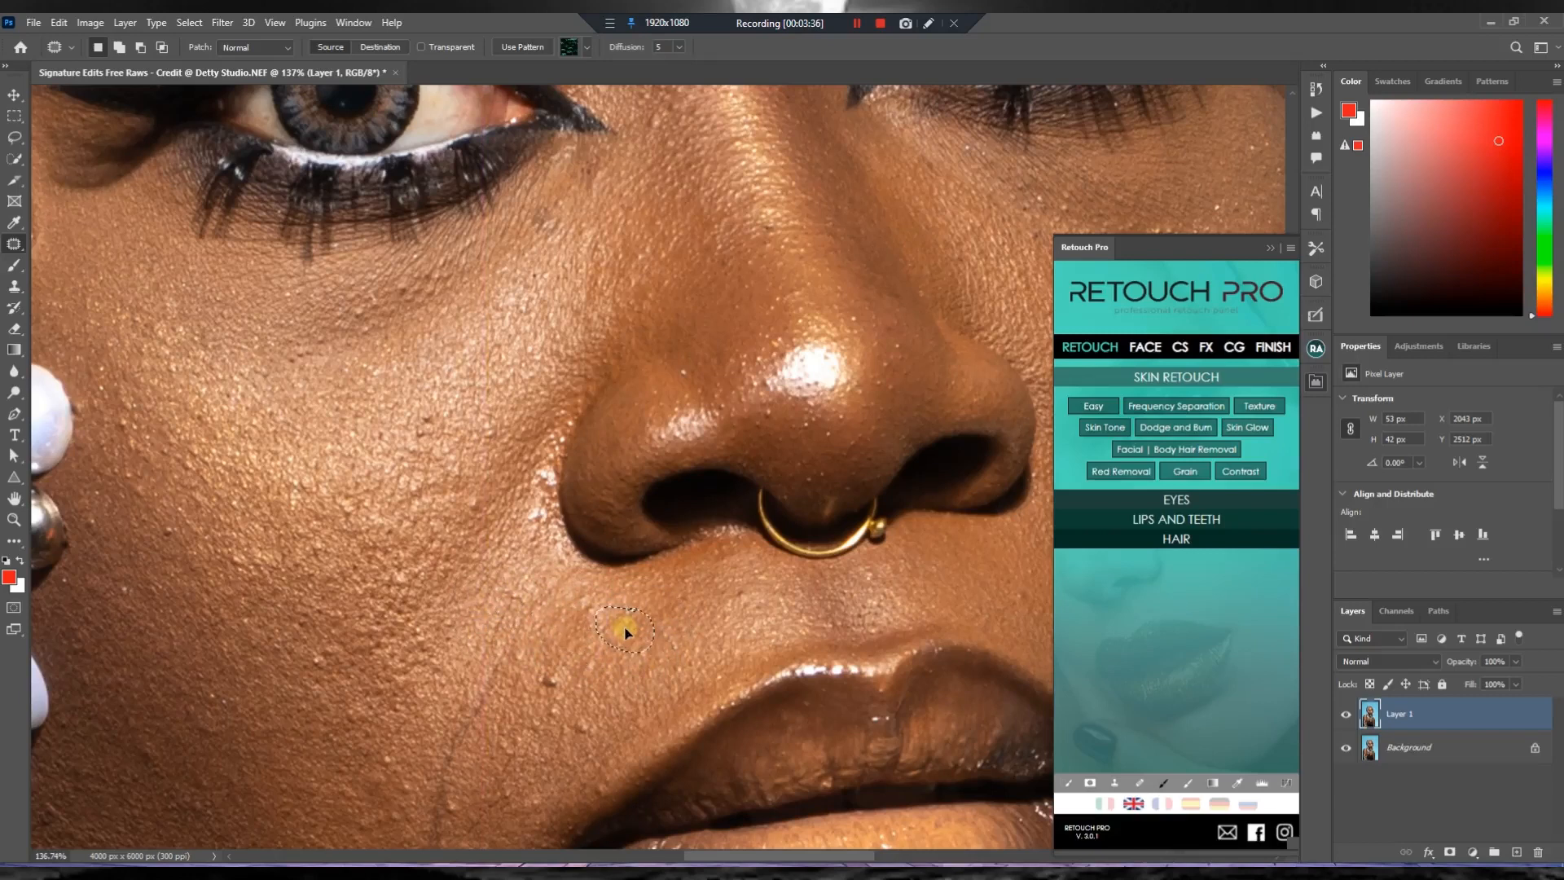
left_click_drag(625, 632, 552, 663)
left_click(592, 677)
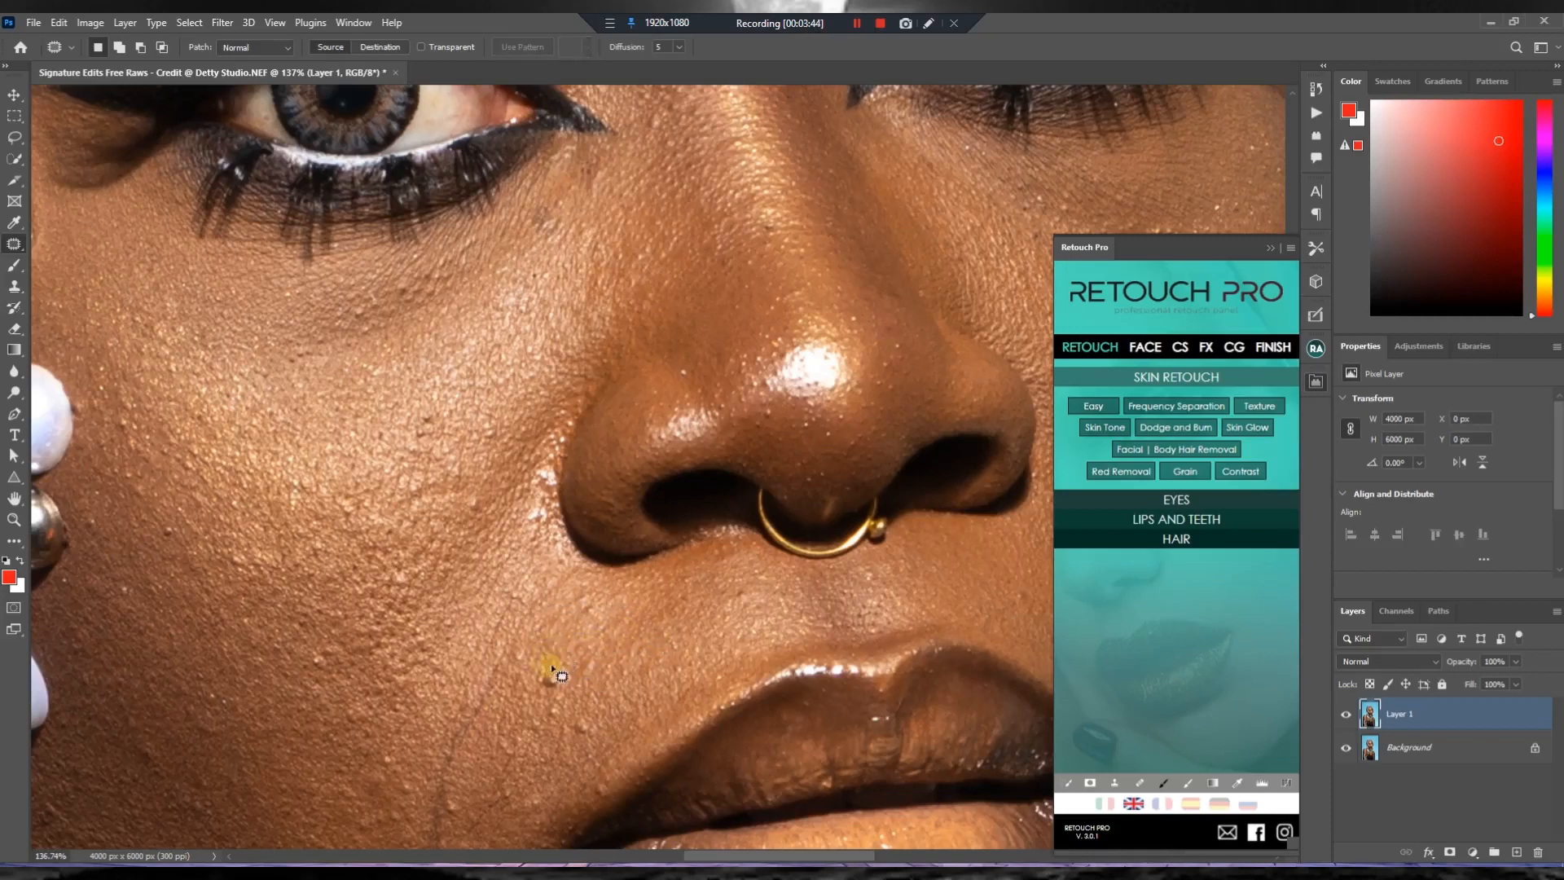
mouse_move(536, 671)
left_mouse_down()
mouse_move(575, 695)
mouse_move(567, 664)
mouse_move(544, 675)
mouse_move(620, 661)
mouse_move(566, 724)
mouse_move(595, 739)
mouse_move(599, 718)
mouse_move(577, 719)
mouse_move(633, 686)
mouse_move(565, 709)
left_mouse_up()
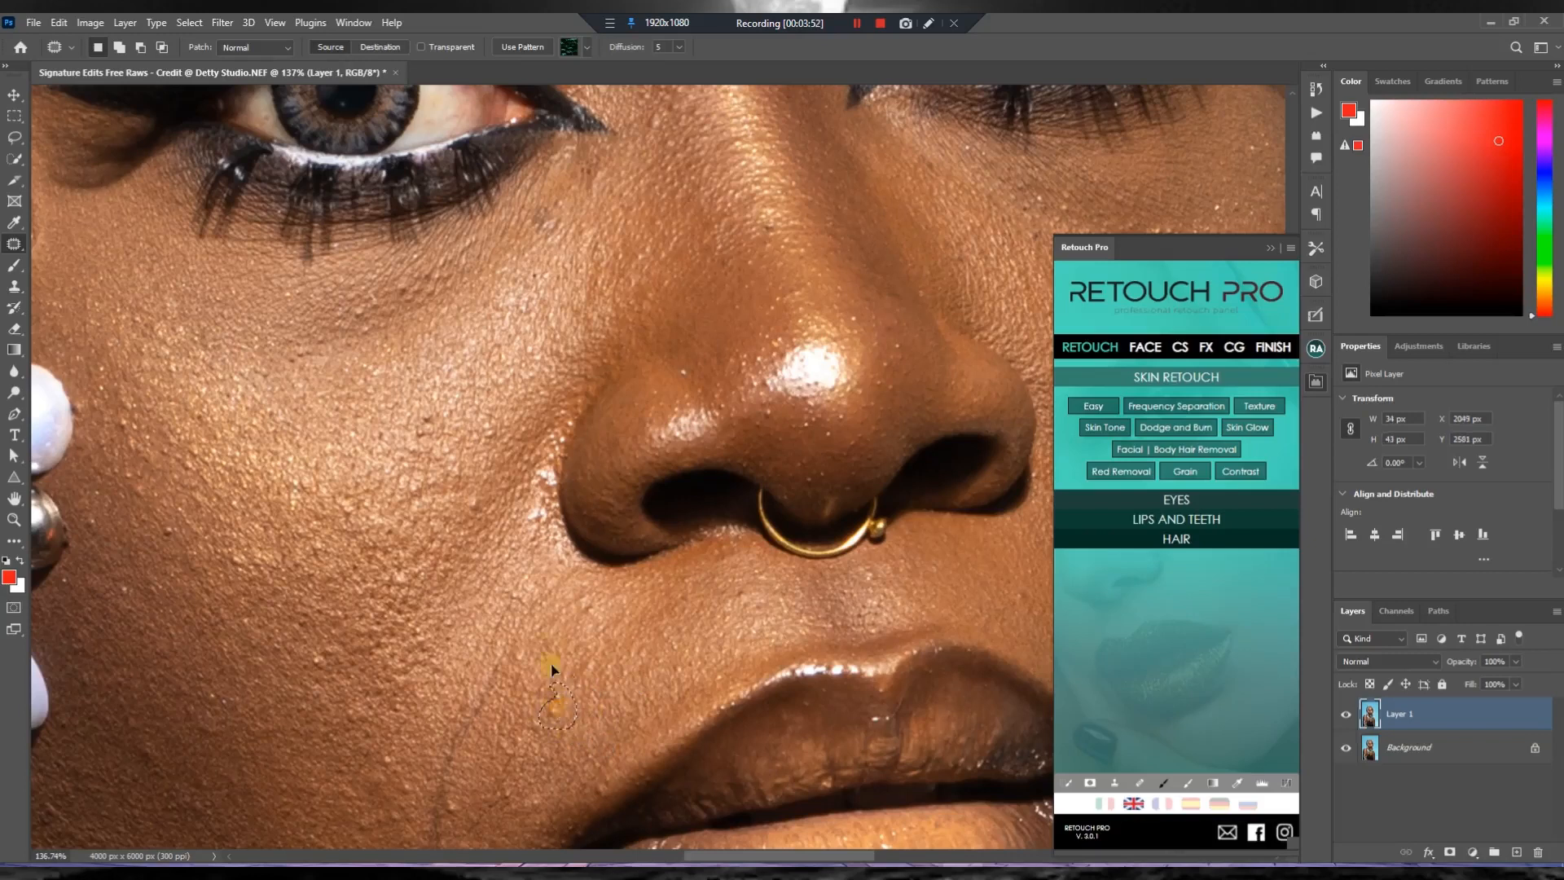
Patch the blemishes on the outer lower cheek below the pearls with neighbouring clean skin.
scroll(358, 688, "down", 5)
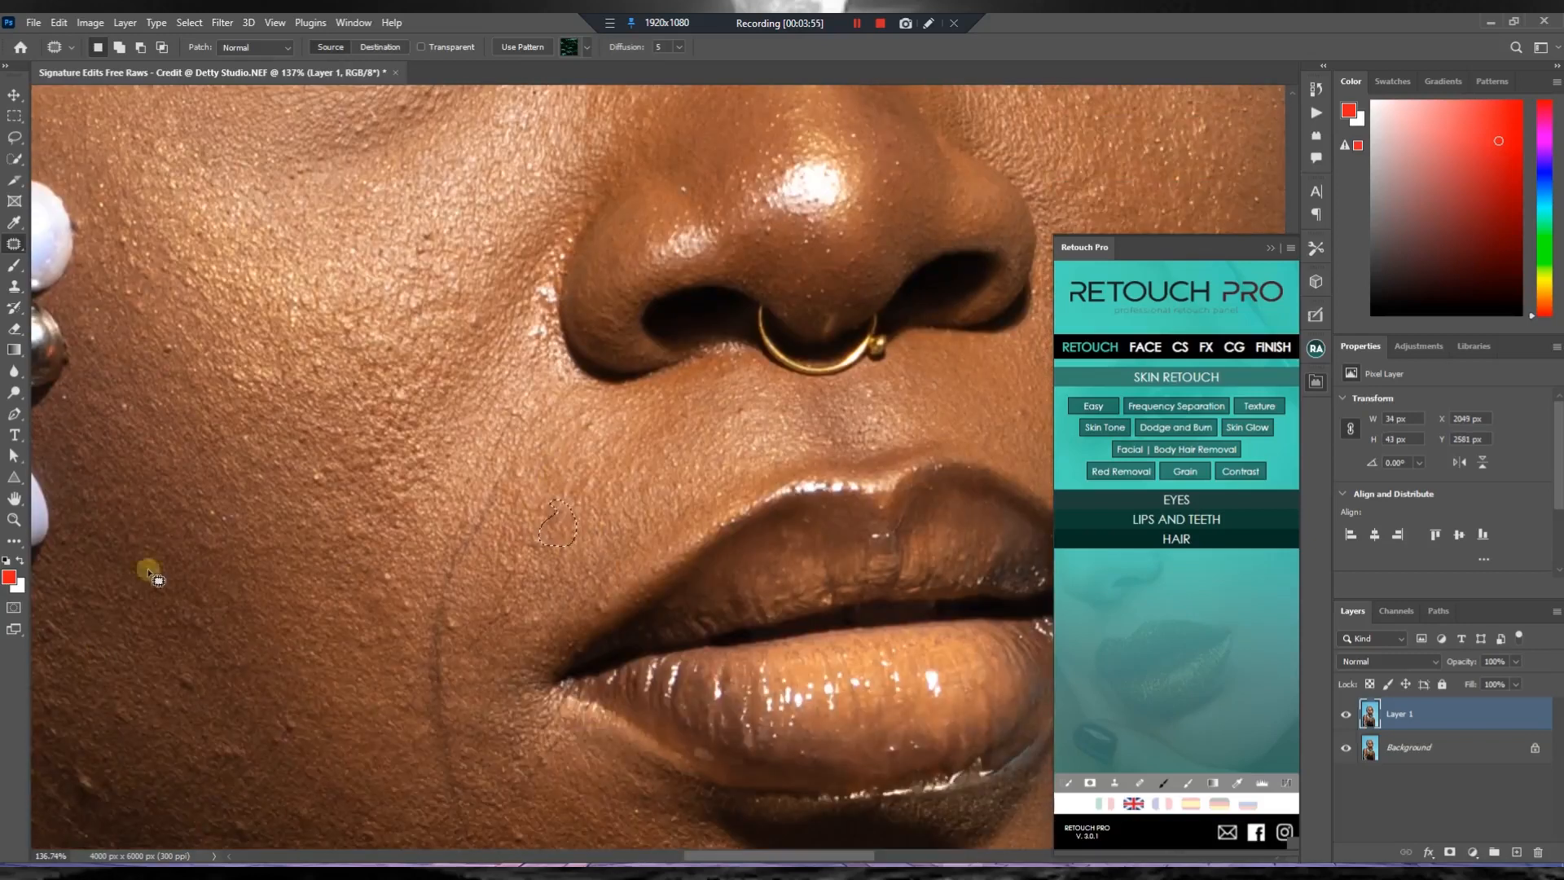
left_click_drag(136, 585, 157, 489)
mouse_move(181, 673)
left_mouse_down()
mouse_move(220, 702)
mouse_move(139, 611)
mouse_move(136, 638)
left_mouse_up()
scroll(76, 716, "down", 2)
mouse_move(82, 685)
left_mouse_down()
mouse_move(72, 713)
mouse_move(76, 681)
mouse_move(87, 699)
mouse_move(125, 629)
left_mouse_up()
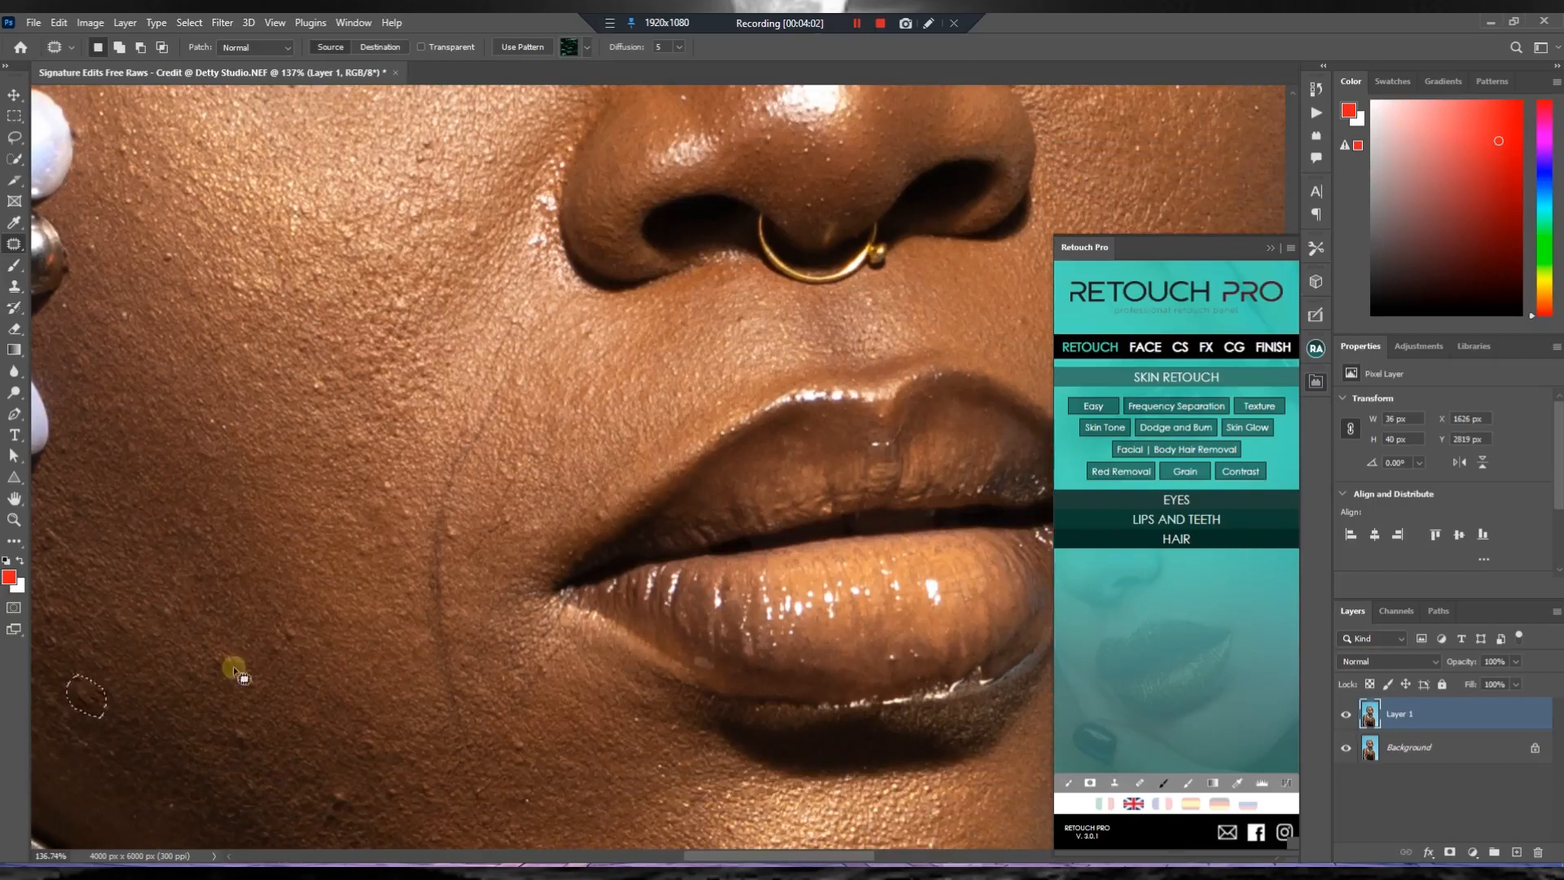
Patch the dark spots on the lower cheek between the mouth corner and the jawline on the image's left.
mouse_move(231, 650)
left_mouse_down()
mouse_move(220, 663)
mouse_move(236, 666)
mouse_move(230, 604)
left_mouse_up()
mouse_move(282, 620)
left_mouse_down()
mouse_move(272, 644)
mouse_move(312, 646)
mouse_move(280, 638)
left_mouse_up()
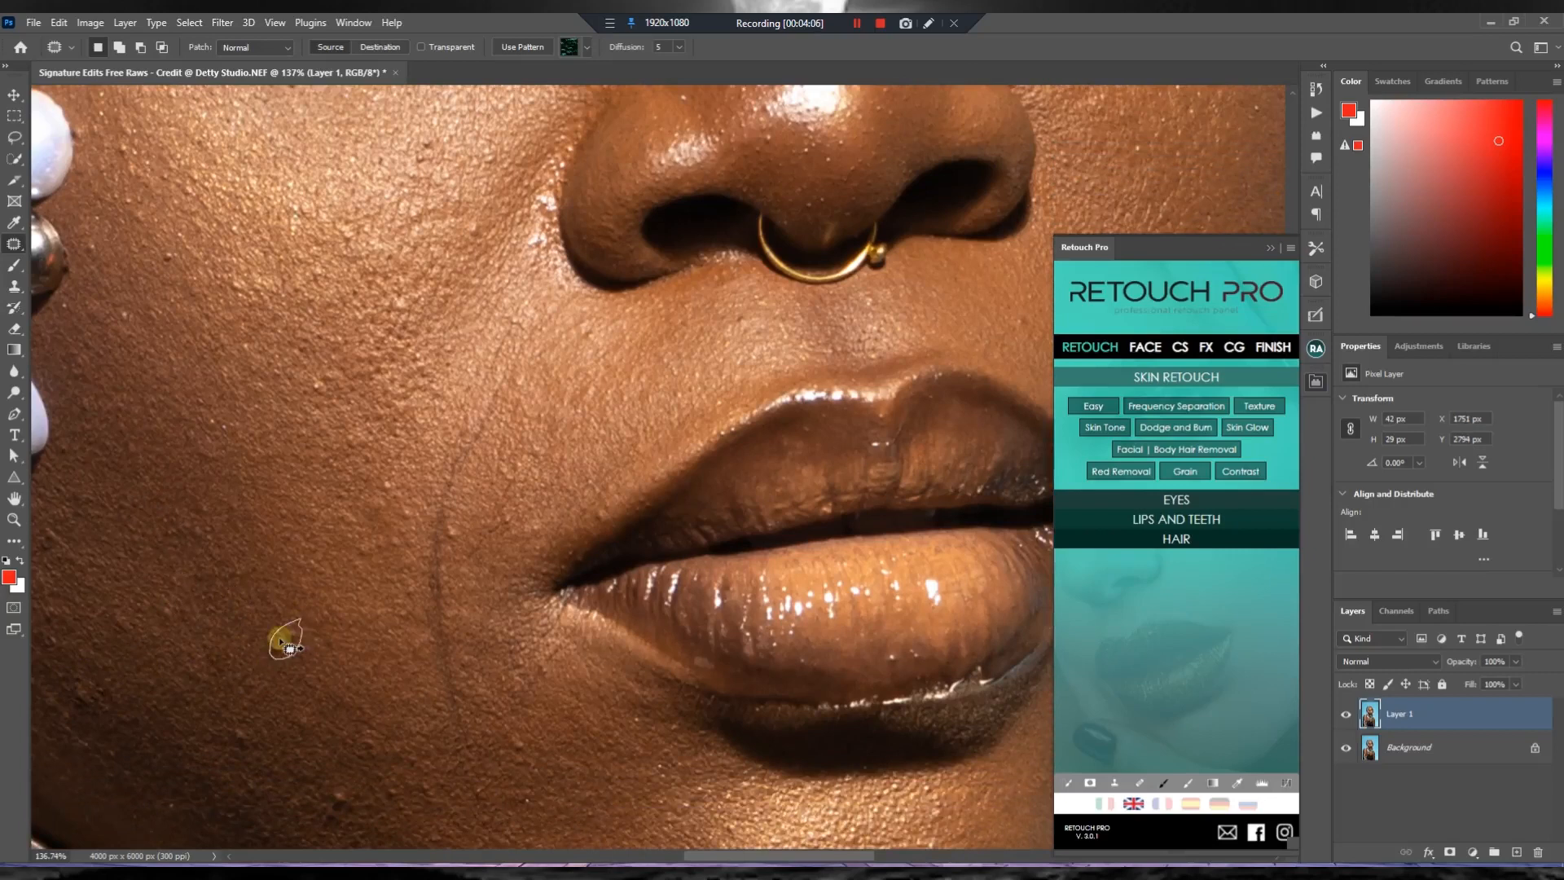
scroll(350, 750, "down", 1)
mouse_move(345, 738)
left_mouse_down()
mouse_move(334, 750)
mouse_move(363, 734)
left_mouse_up()
left_click_drag(243, 671, 259, 707)
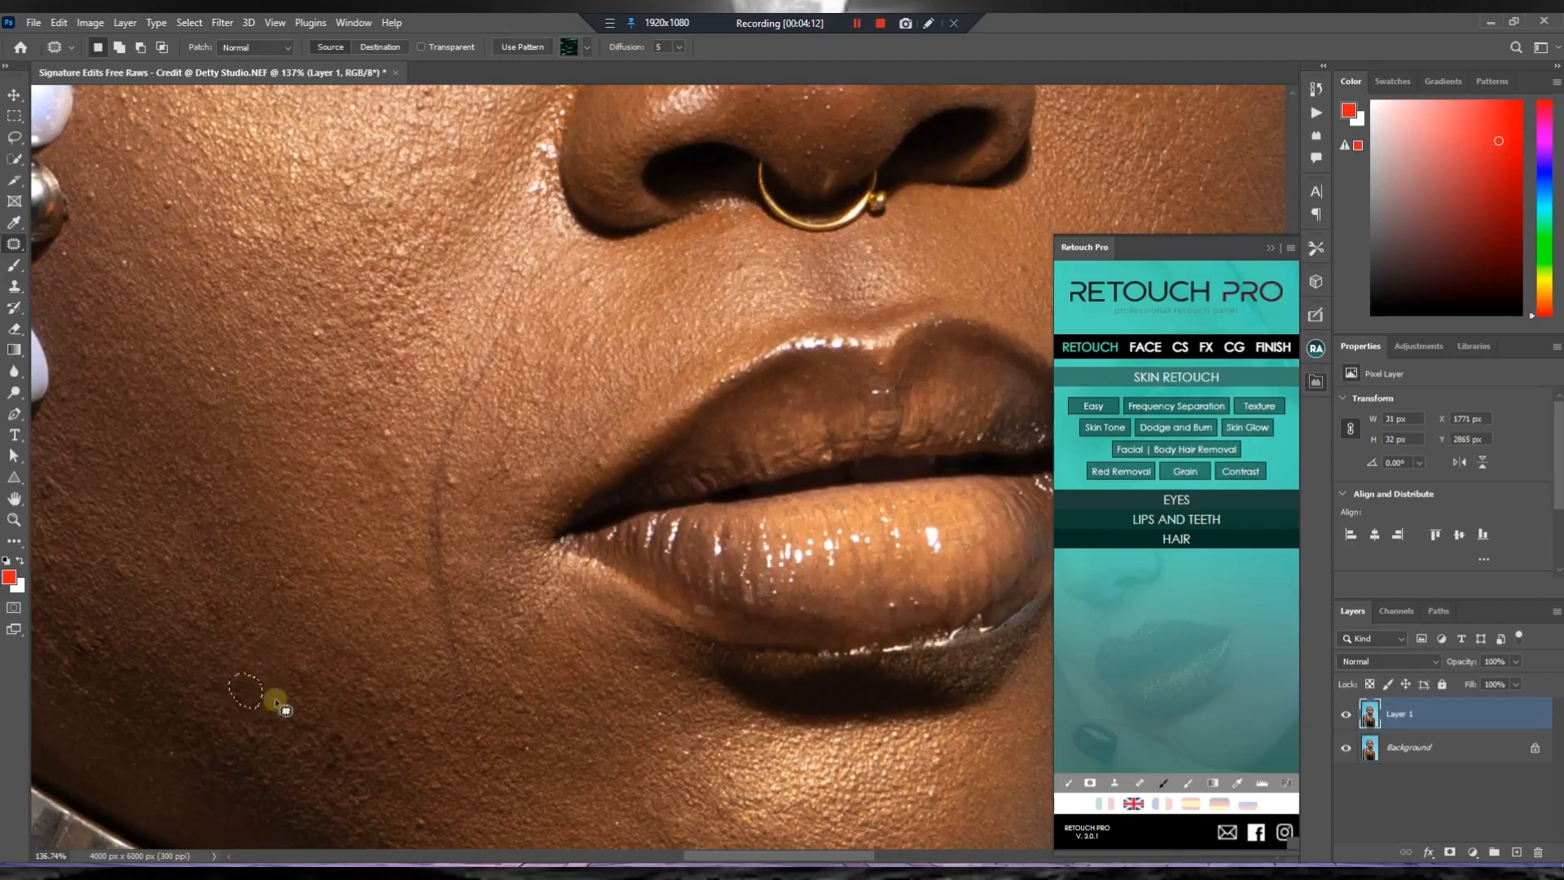
Patch the blemishes on the chin below the lower lip with adjacent clean skin.
scroll(413, 685, "down", 4)
left_click(782, 673)
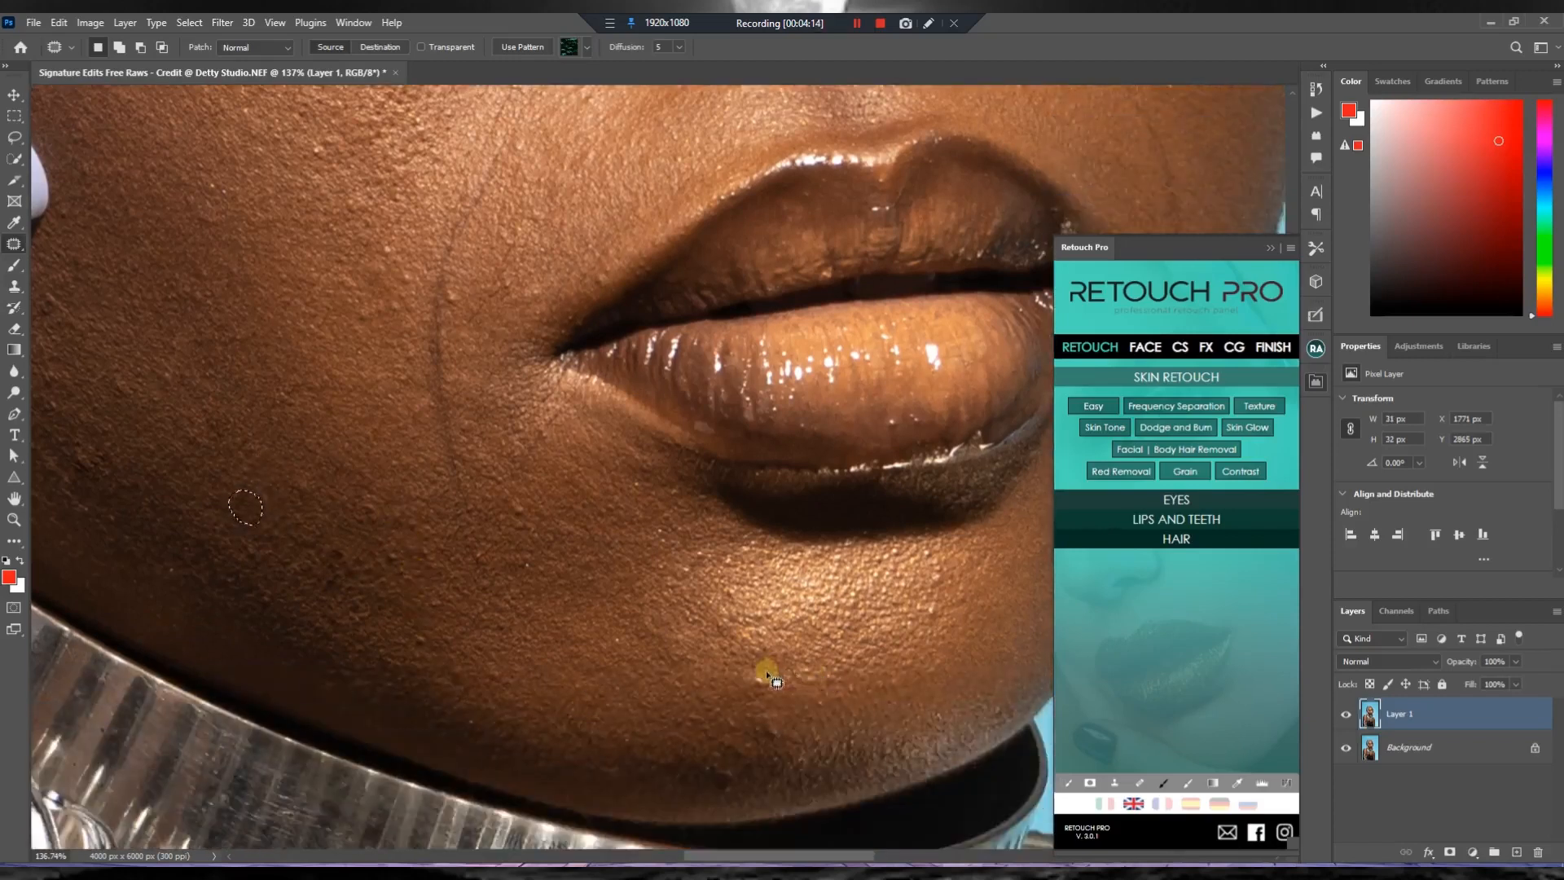
mouse_move(715, 645)
left_mouse_down()
mouse_move(702, 664)
mouse_move(758, 683)
mouse_move(782, 736)
mouse_move(761, 732)
left_mouse_up()
left_click(717, 780)
left_click_drag(757, 770, 775, 787)
Switch back to the Spot Healing Brush and try to heal the bumps on the cheek under the eye on the image's right.
scroll(615, 680, "up", 5)
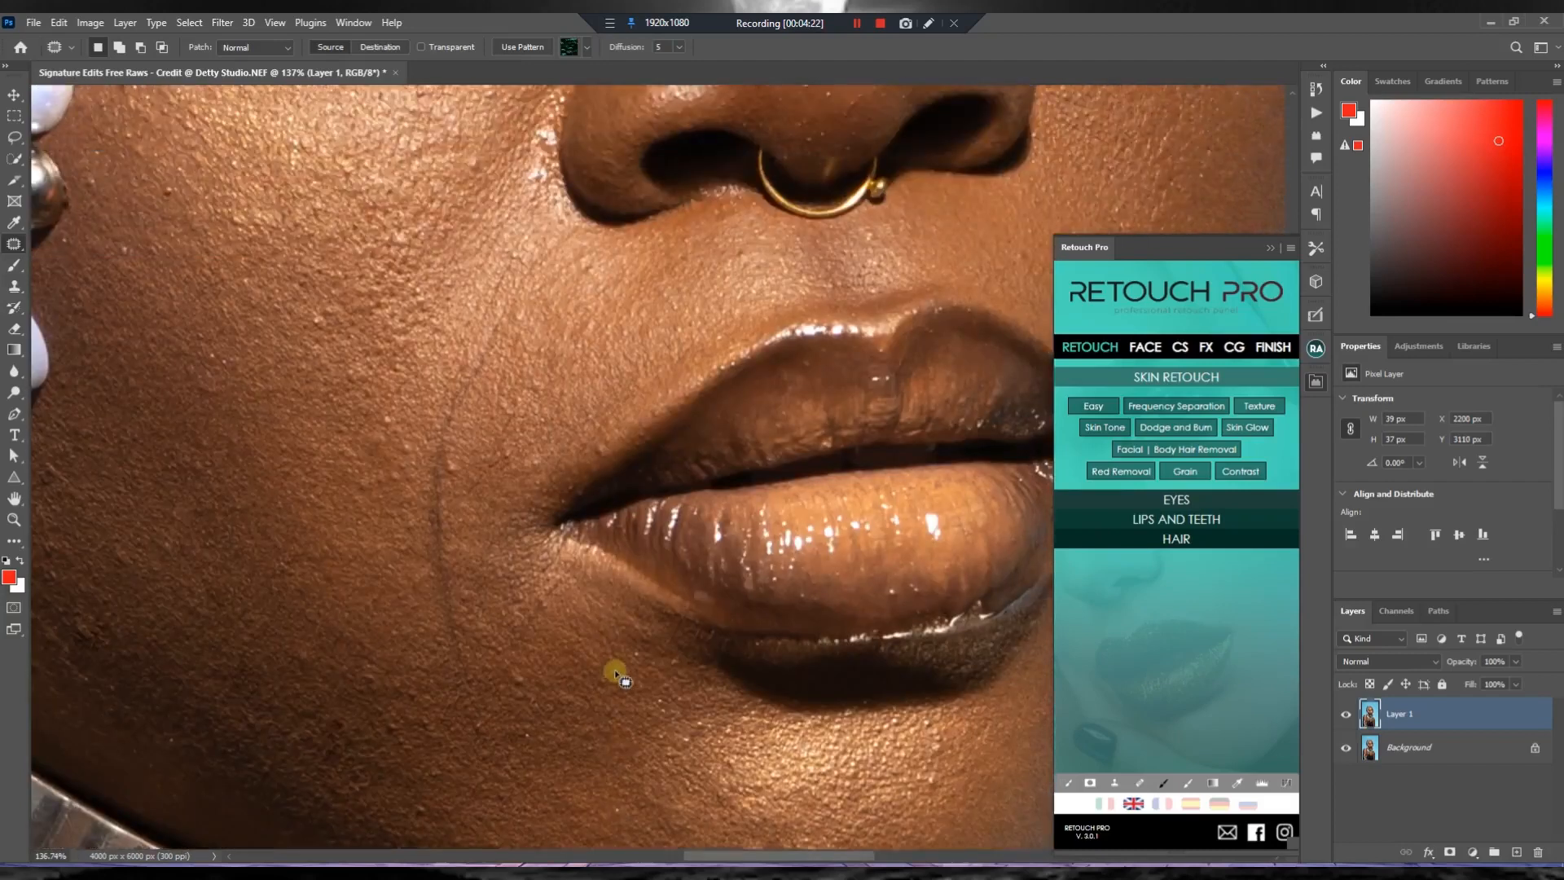
scroll(617, 678, "up", 1)
right_click(12, 244)
left_click(77, 238)
scroll(289, 369, "down", 1)
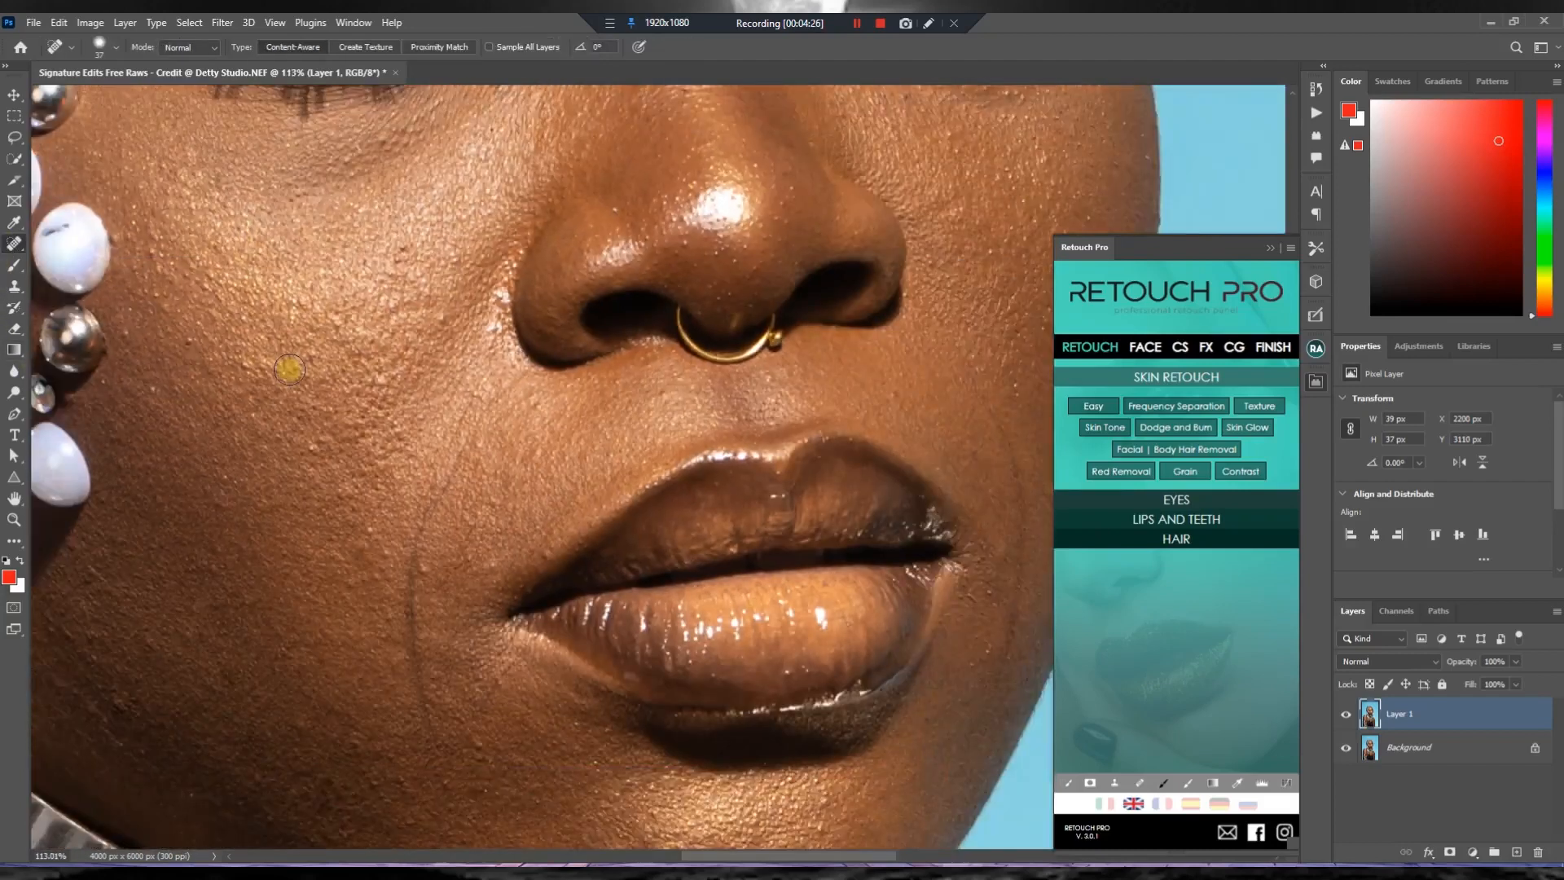
scroll(289, 369, "down", 3)
scroll(623, 253, "up", 2)
scroll(681, 292, "up", 2)
left_click(628, 199)
left_click(657, 202)
left_click(628, 199)
left_click(703, 300)
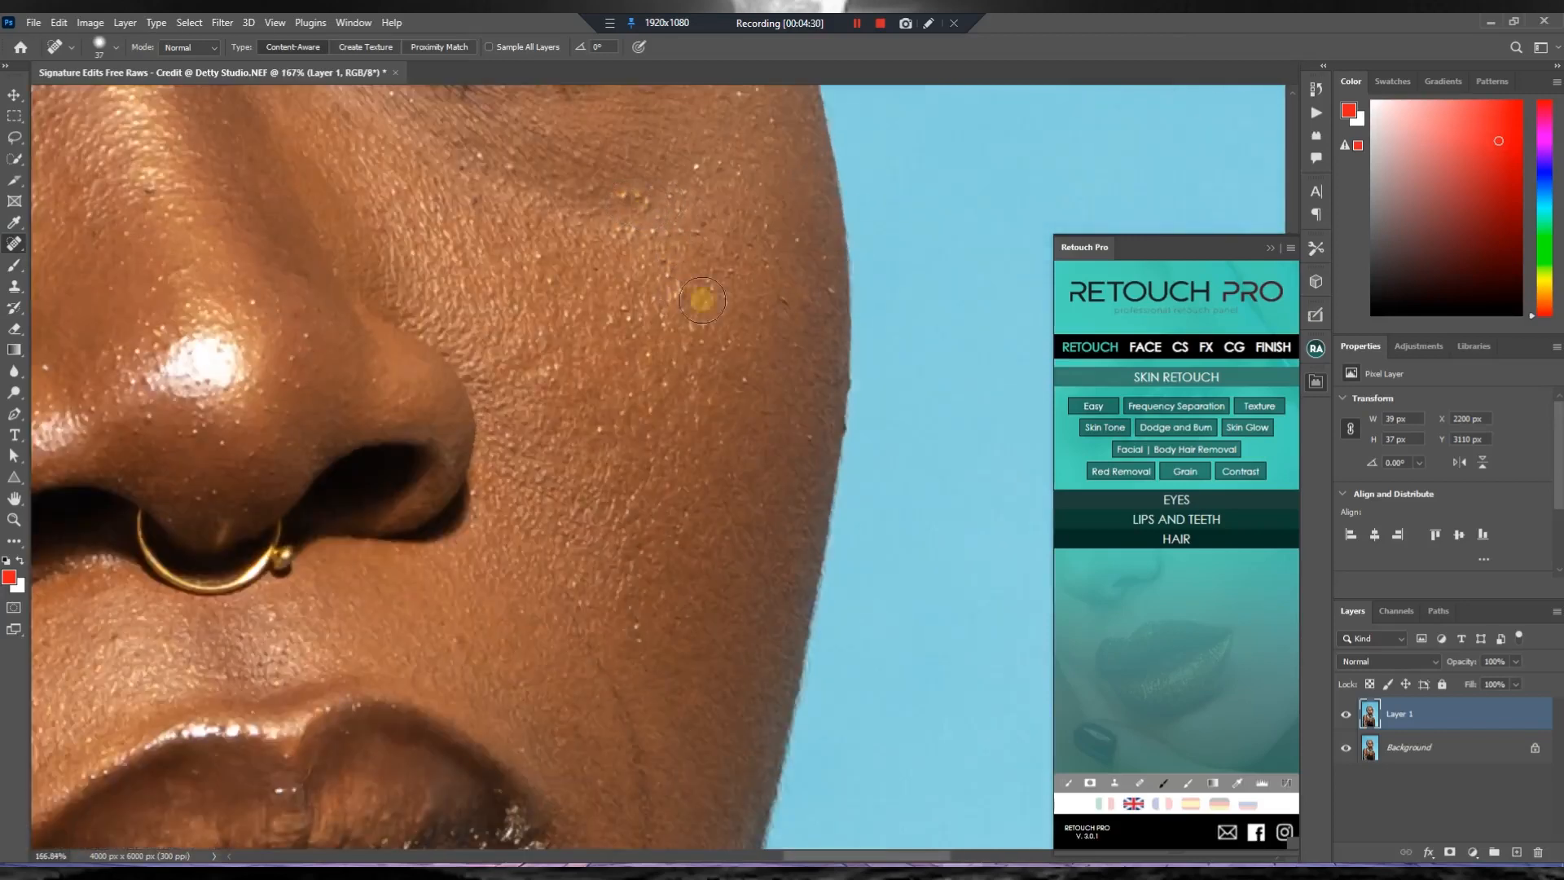
Clear the leftover patch selection on the chin.
scroll(726, 394, "down", 2)
scroll(587, 447, "up", 2)
scroll(303, 463, "down", 1)
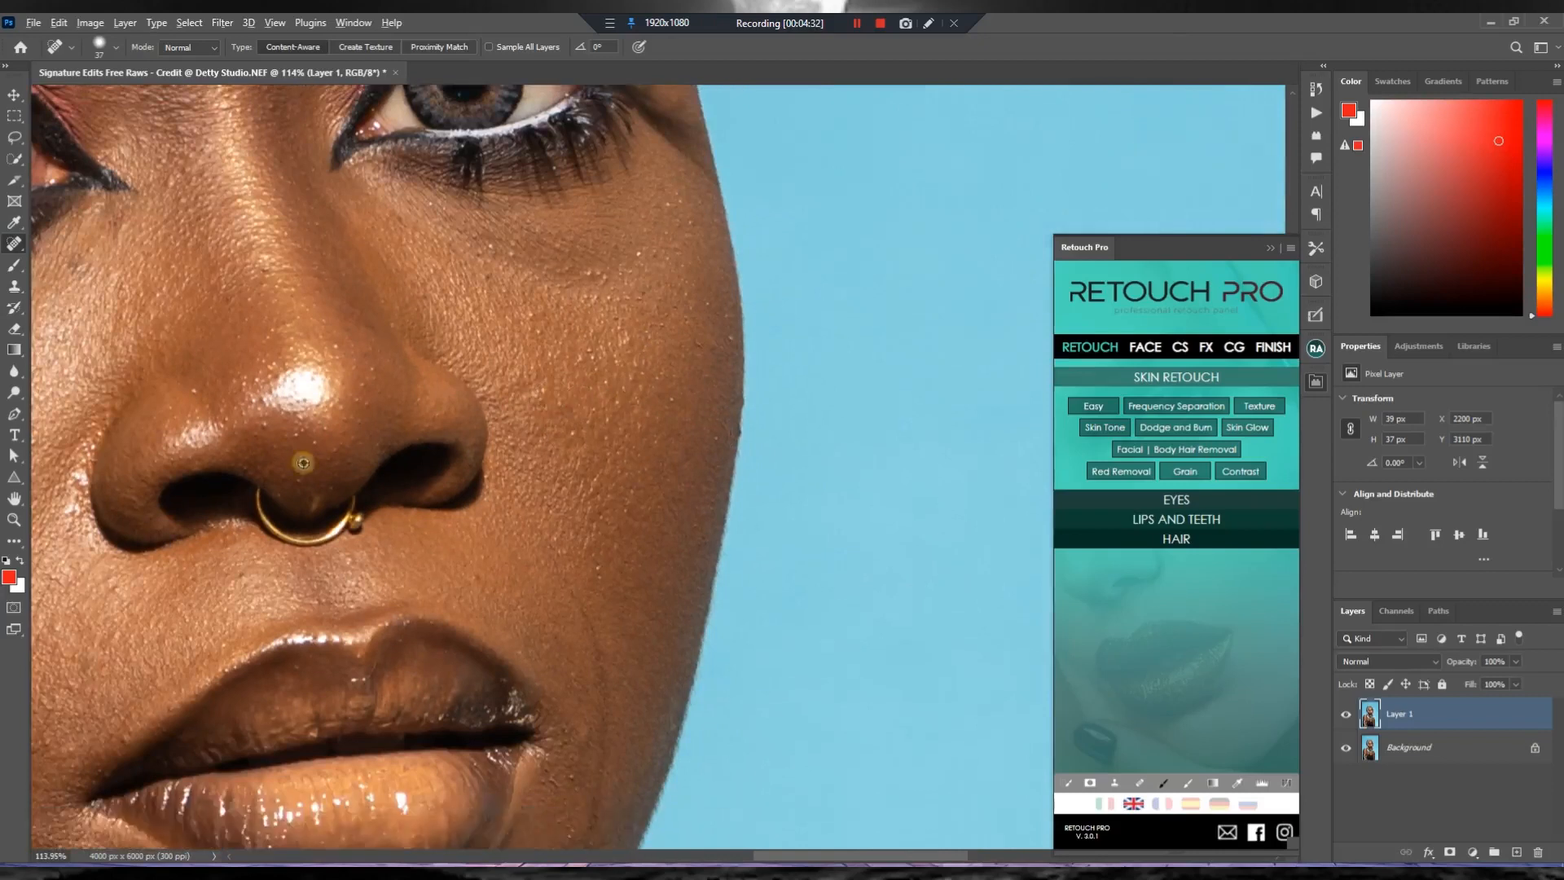
scroll(303, 463, "down", 3)
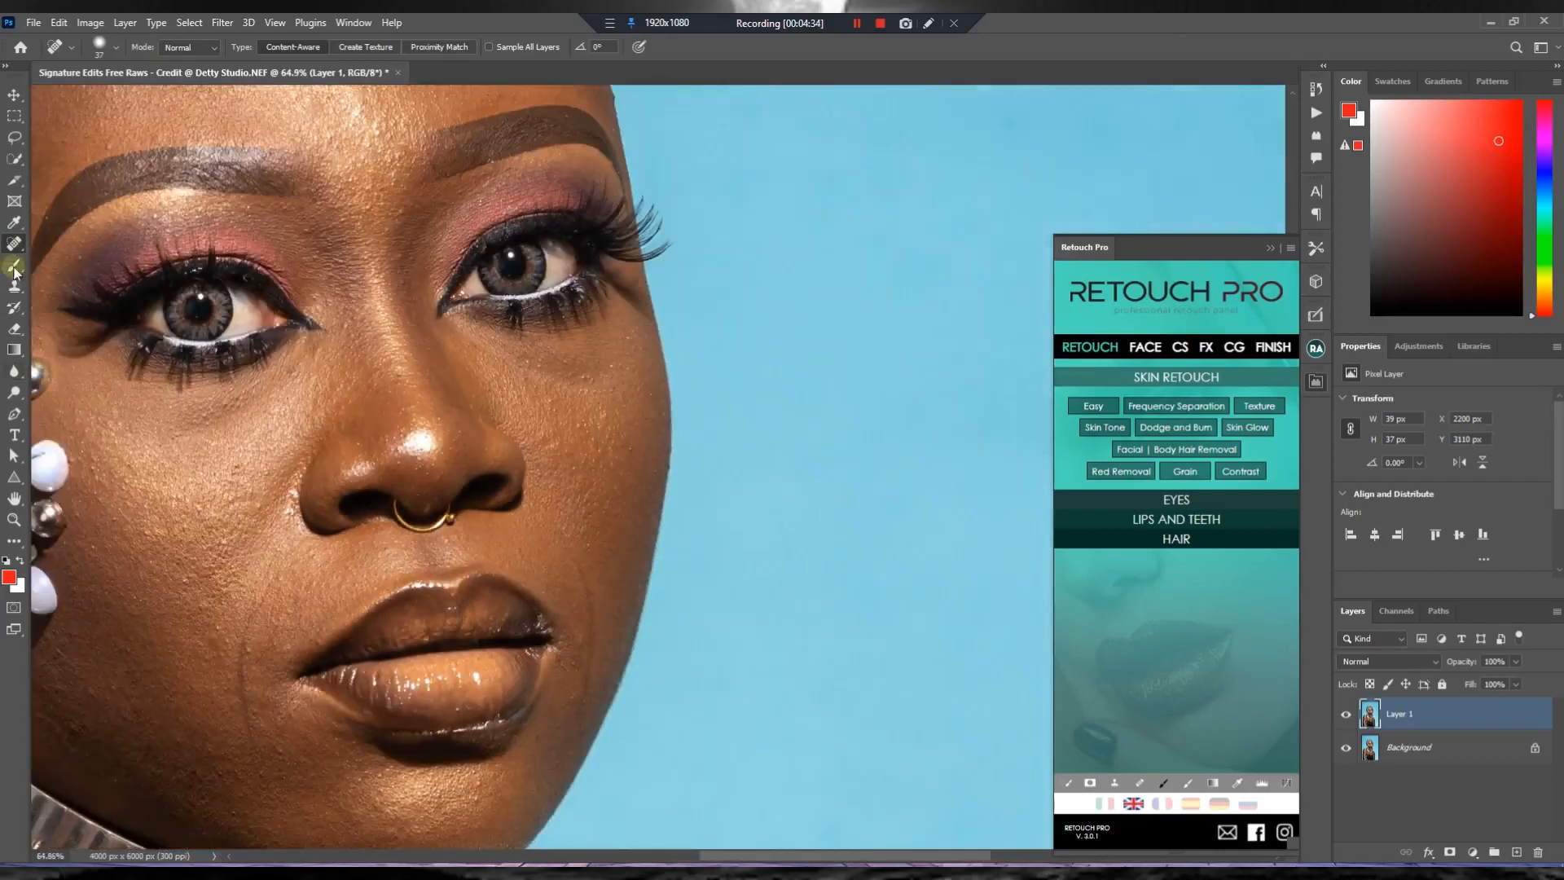
right_click(12, 245)
left_click(69, 245)
scroll(1021, 678, "down", 1)
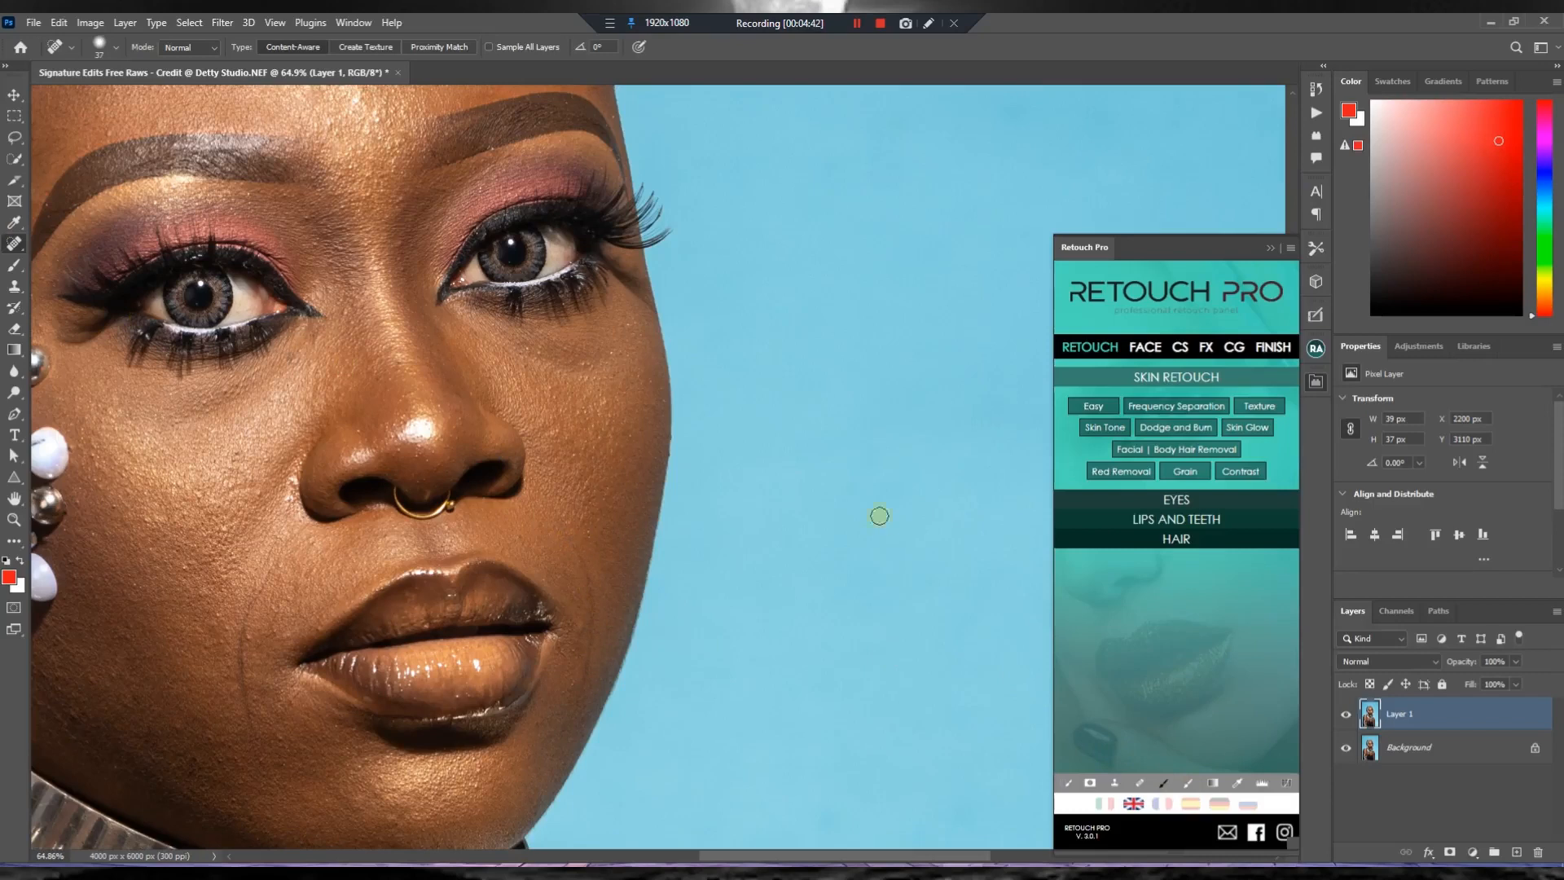
left_click(17, 100)
scroll(559, 507, "down", 3)
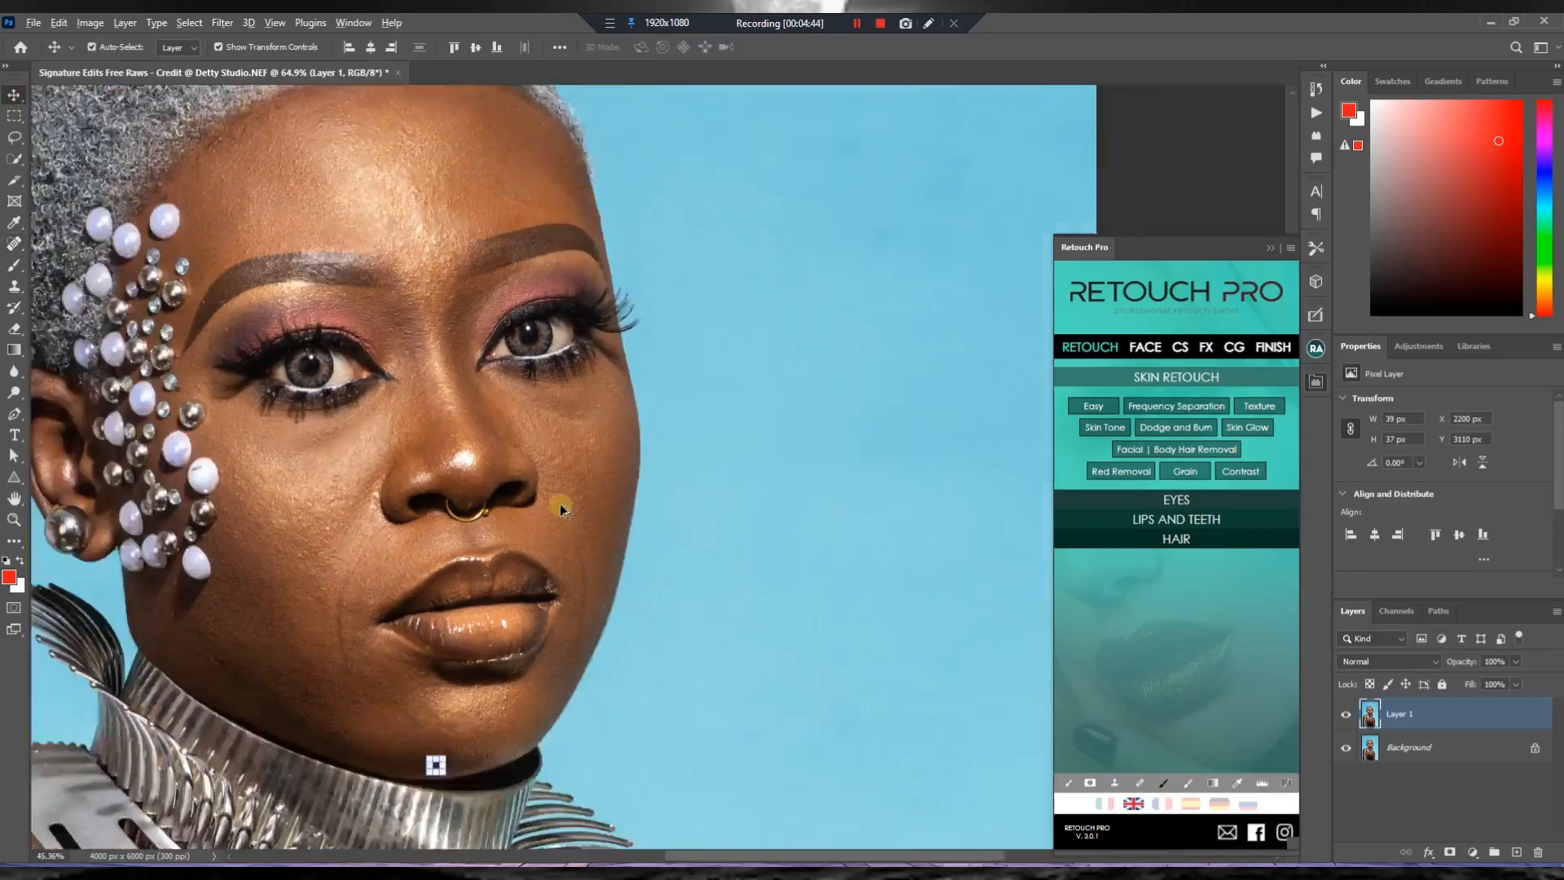
scroll(260, 505, "up", 2)
scroll(293, 516, "down", 2)
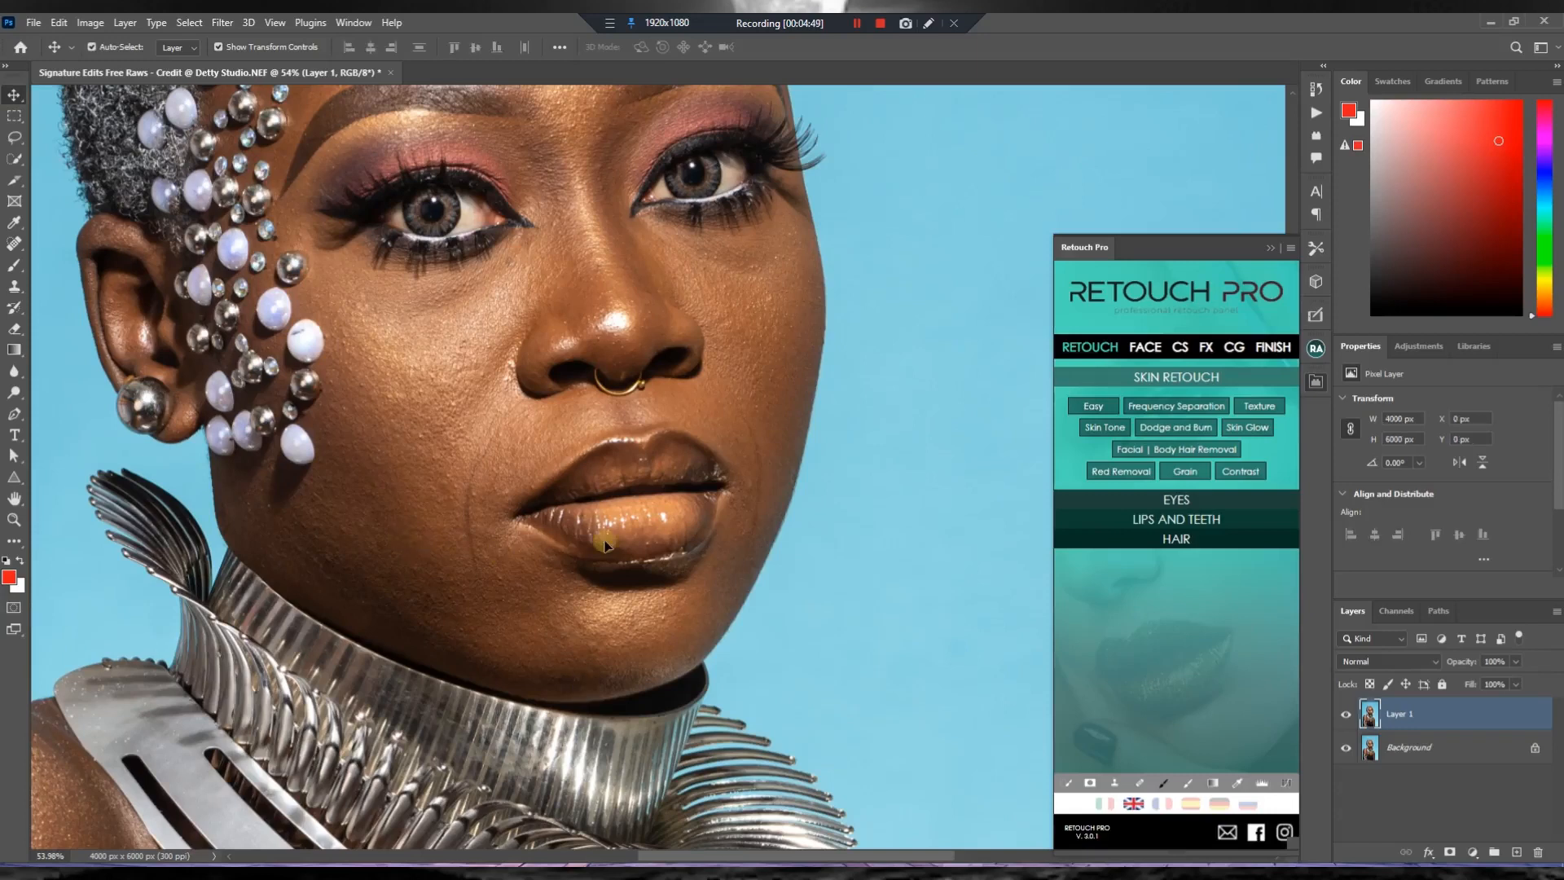
Heal the long crease line beside the mouth on the image's left with the Spot Healing Brush.
scroll(603, 542, "up", 2)
left_click(13, 245)
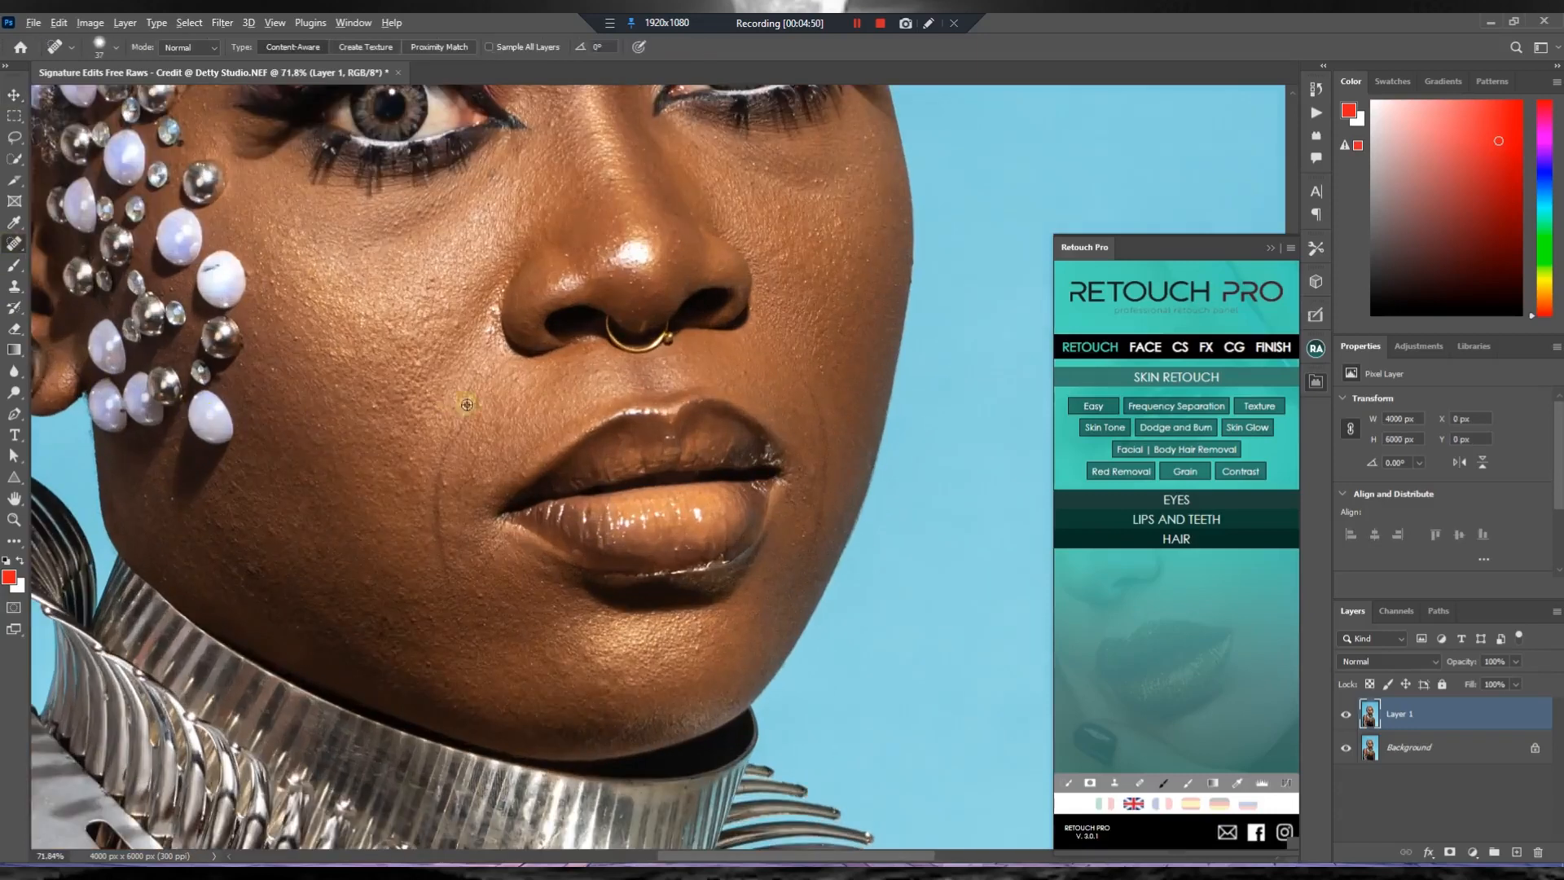
scroll(453, 501, "up", 3)
mouse_move(444, 389)
left_mouse_down()
mouse_move(432, 442)
mouse_move(449, 665)
left_mouse_up()
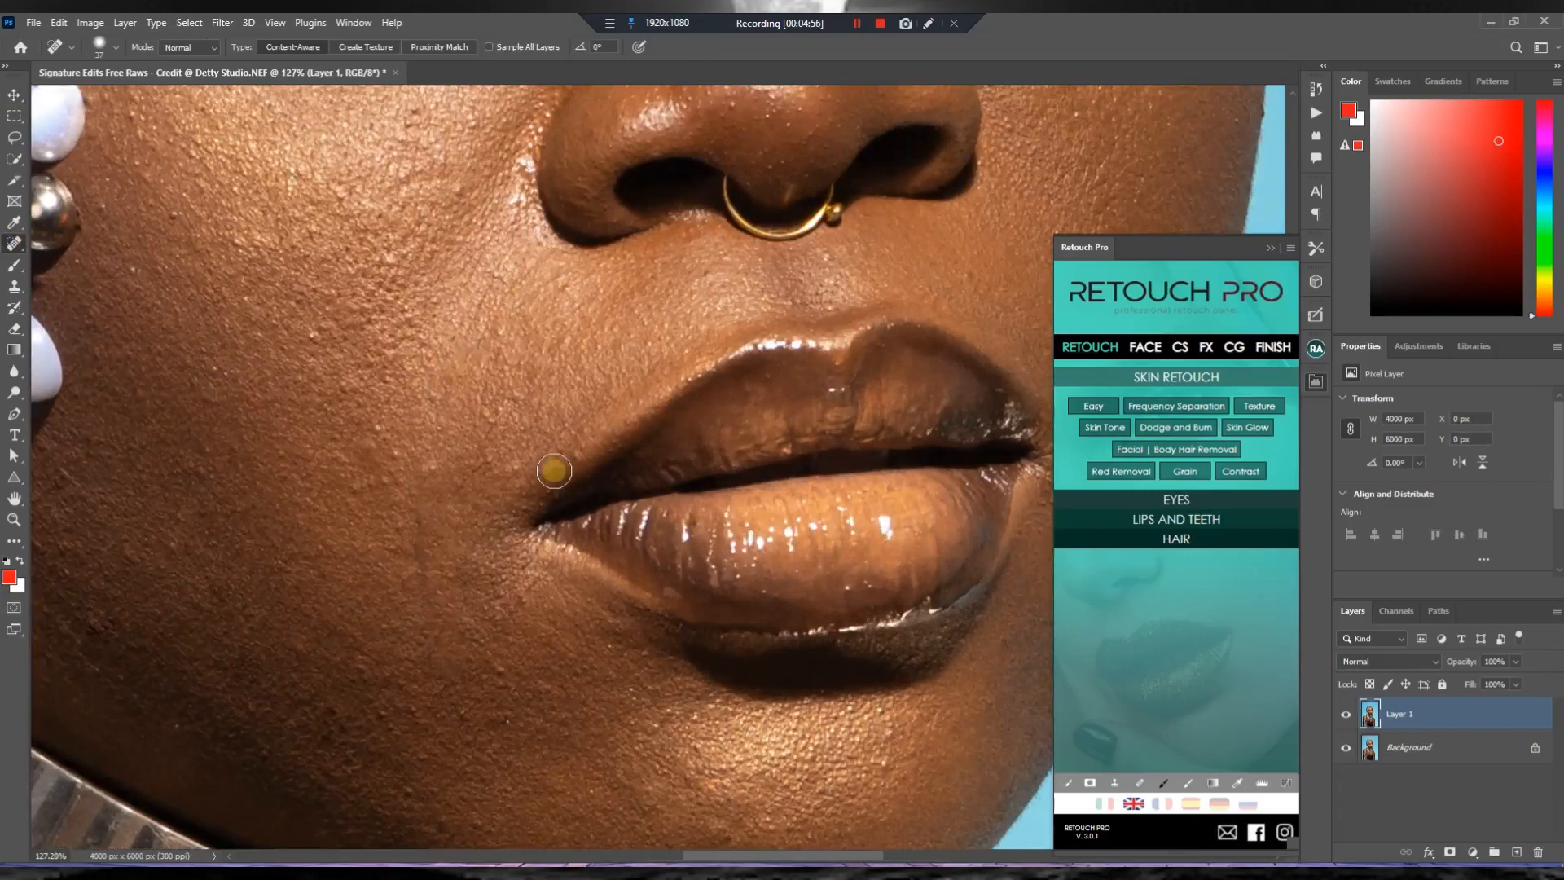
Heal the crease remnants by the mouth corner on the image's left and the crease beside the mouth on the image's right.
scroll(469, 547, "down", 1)
left_click_drag(413, 496, 433, 562)
left_click_drag(548, 537, 501, 581)
scroll(627, 544, "down", 3)
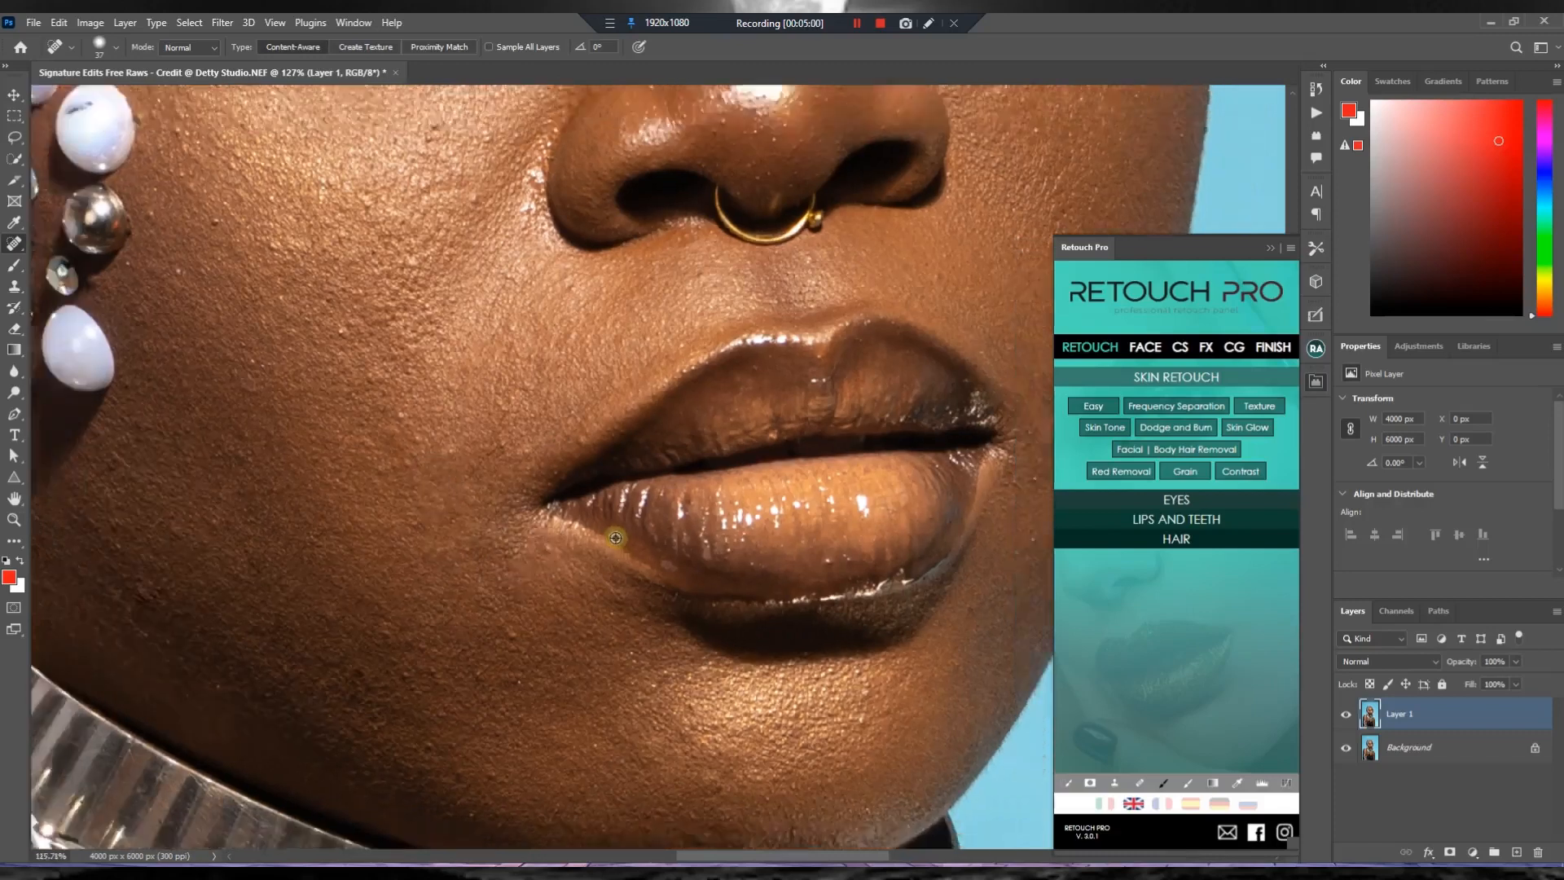
mouse_move(920, 328)
left_mouse_down()
mouse_move(952, 448)
mouse_move(944, 543)
left_mouse_up()
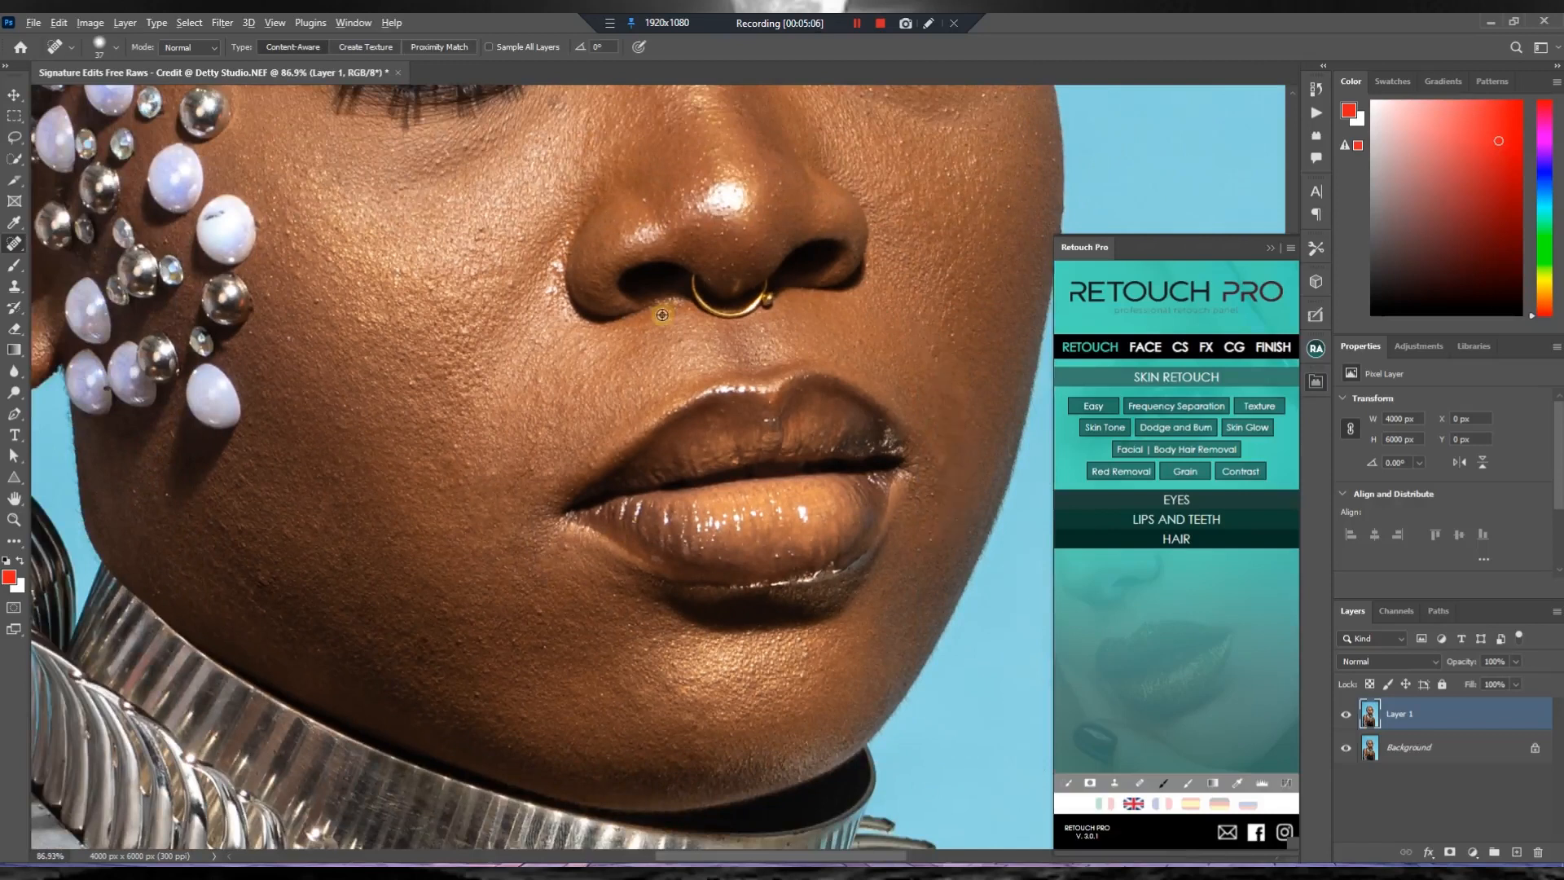
Heal the spot on the upper chest beside the metal necklace on the image's left.
scroll(663, 314, "down", 5)
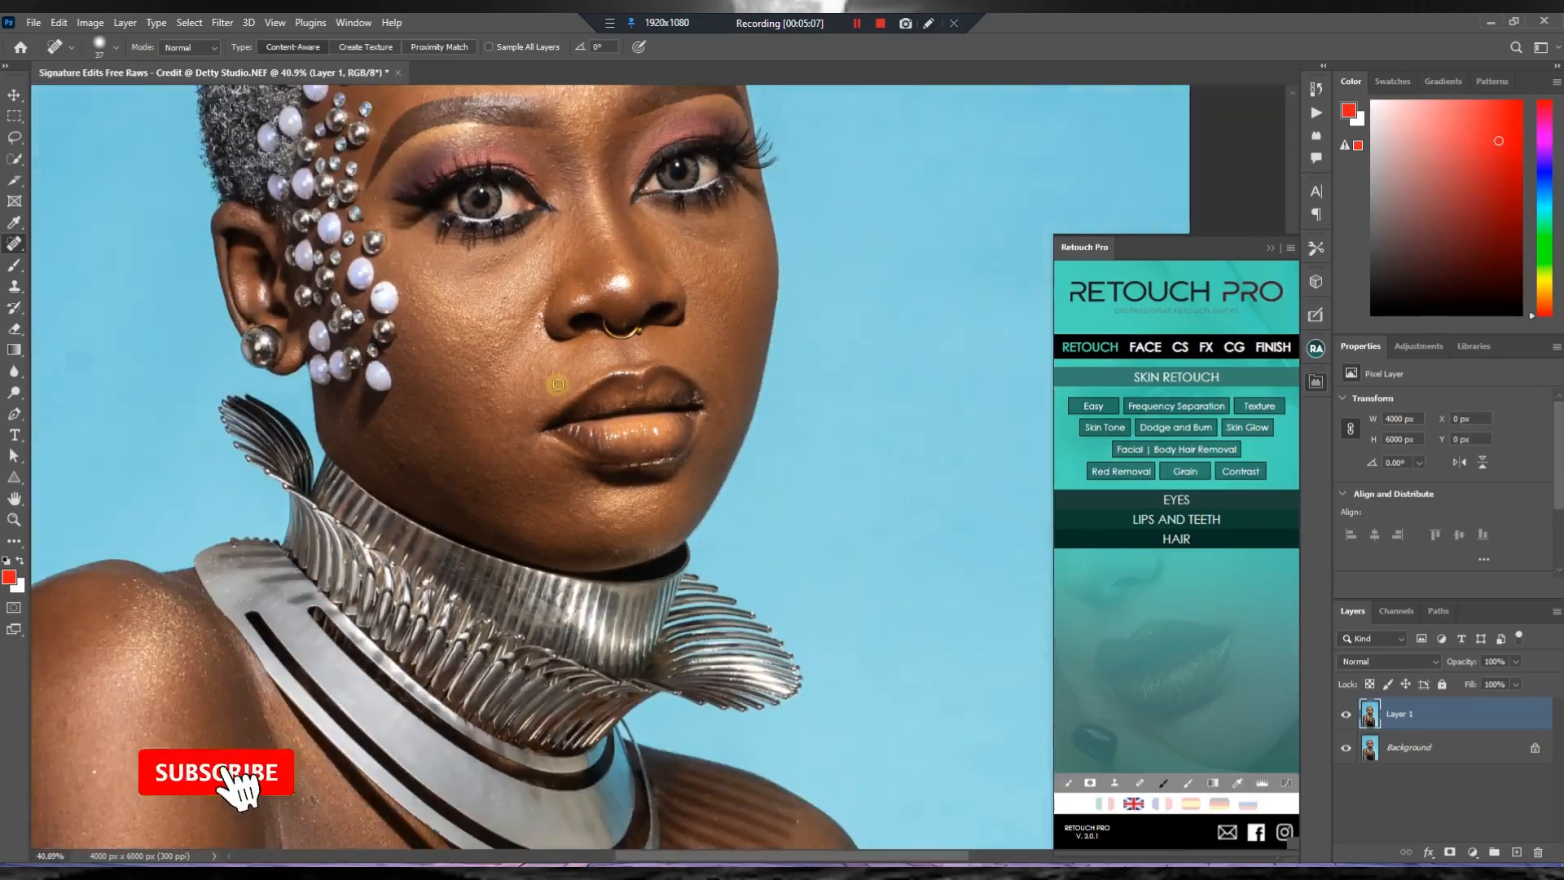
scroll(587, 489, "down", 5)
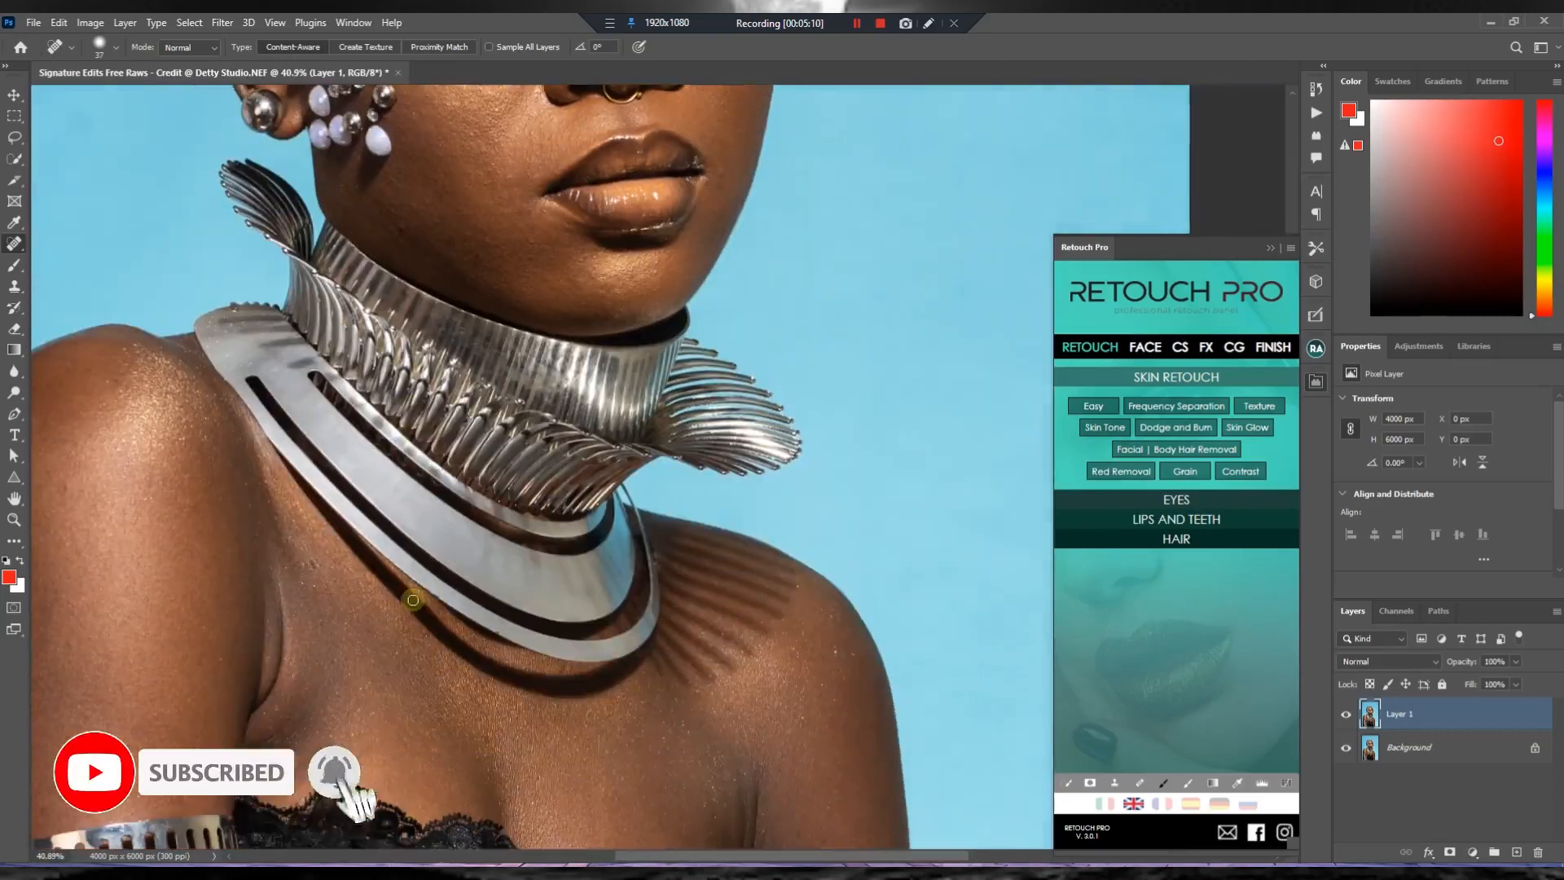
scroll(413, 600, "down", 3)
scroll(436, 677, "up", 2)
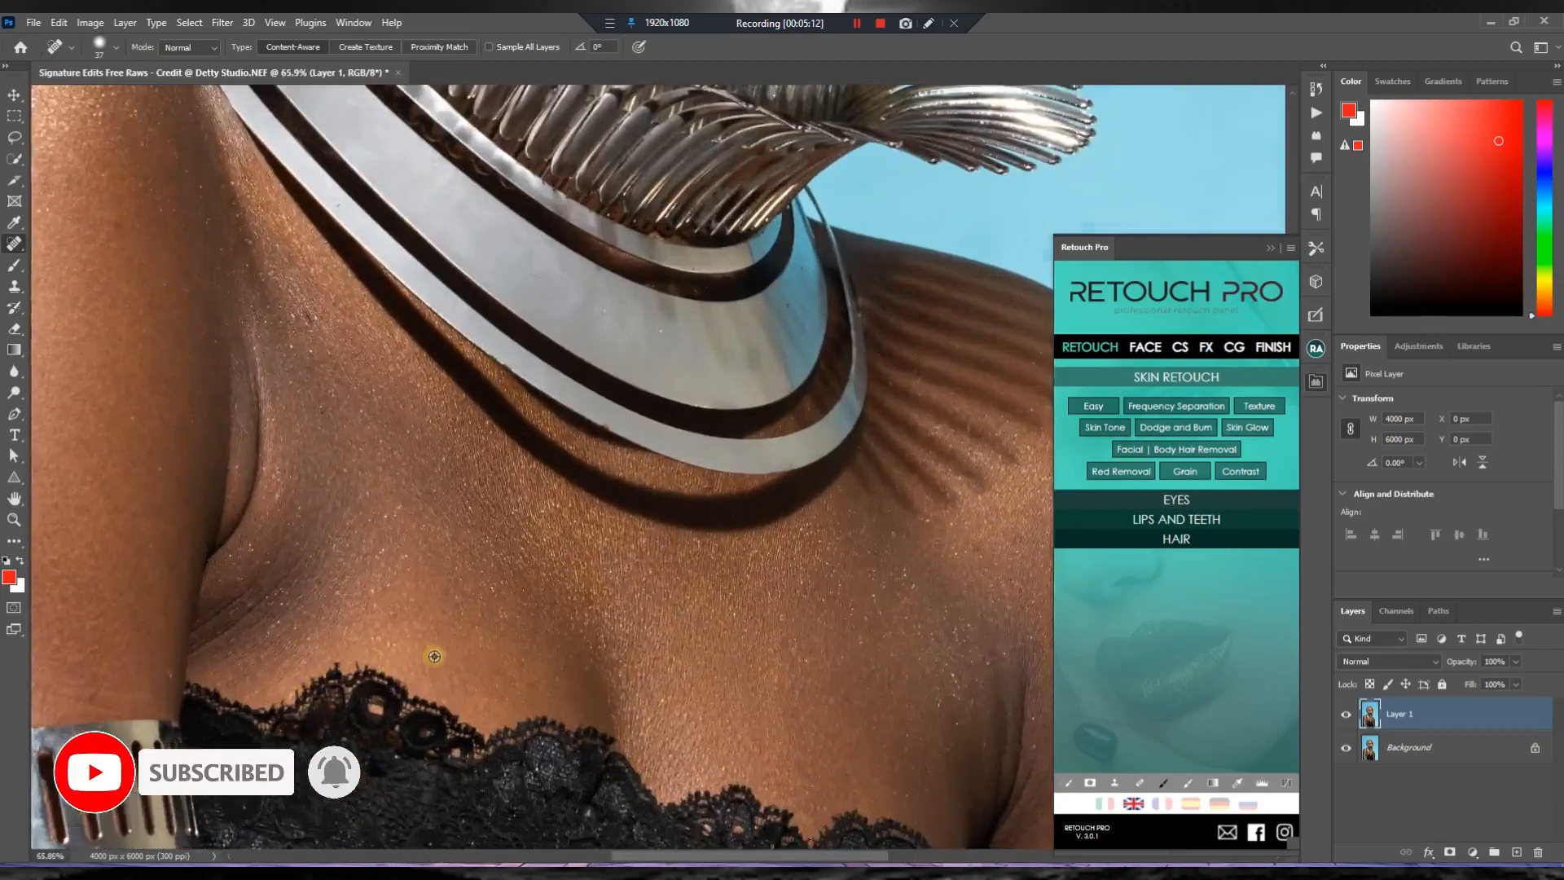
scroll(399, 571, "up", 3)
scroll(332, 373, "up", 2)
left_click(332, 373)
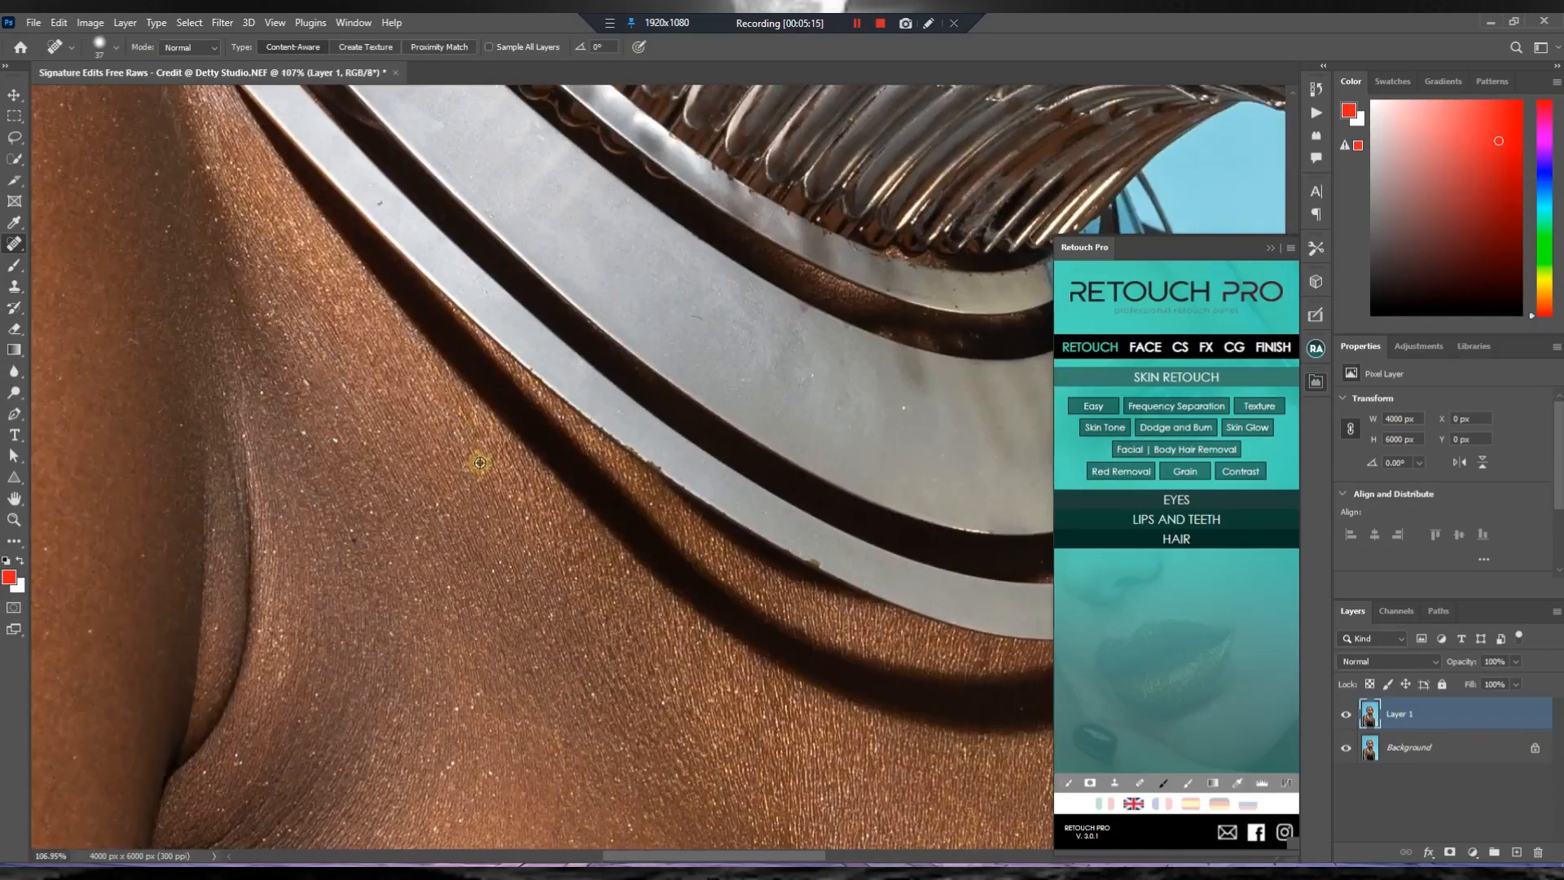
Heal the speck on the outer forehead near the hairline on the image's right.
scroll(480, 462, "down", 5)
scroll(530, 268, "up", 3)
scroll(555, 85, "up", 2)
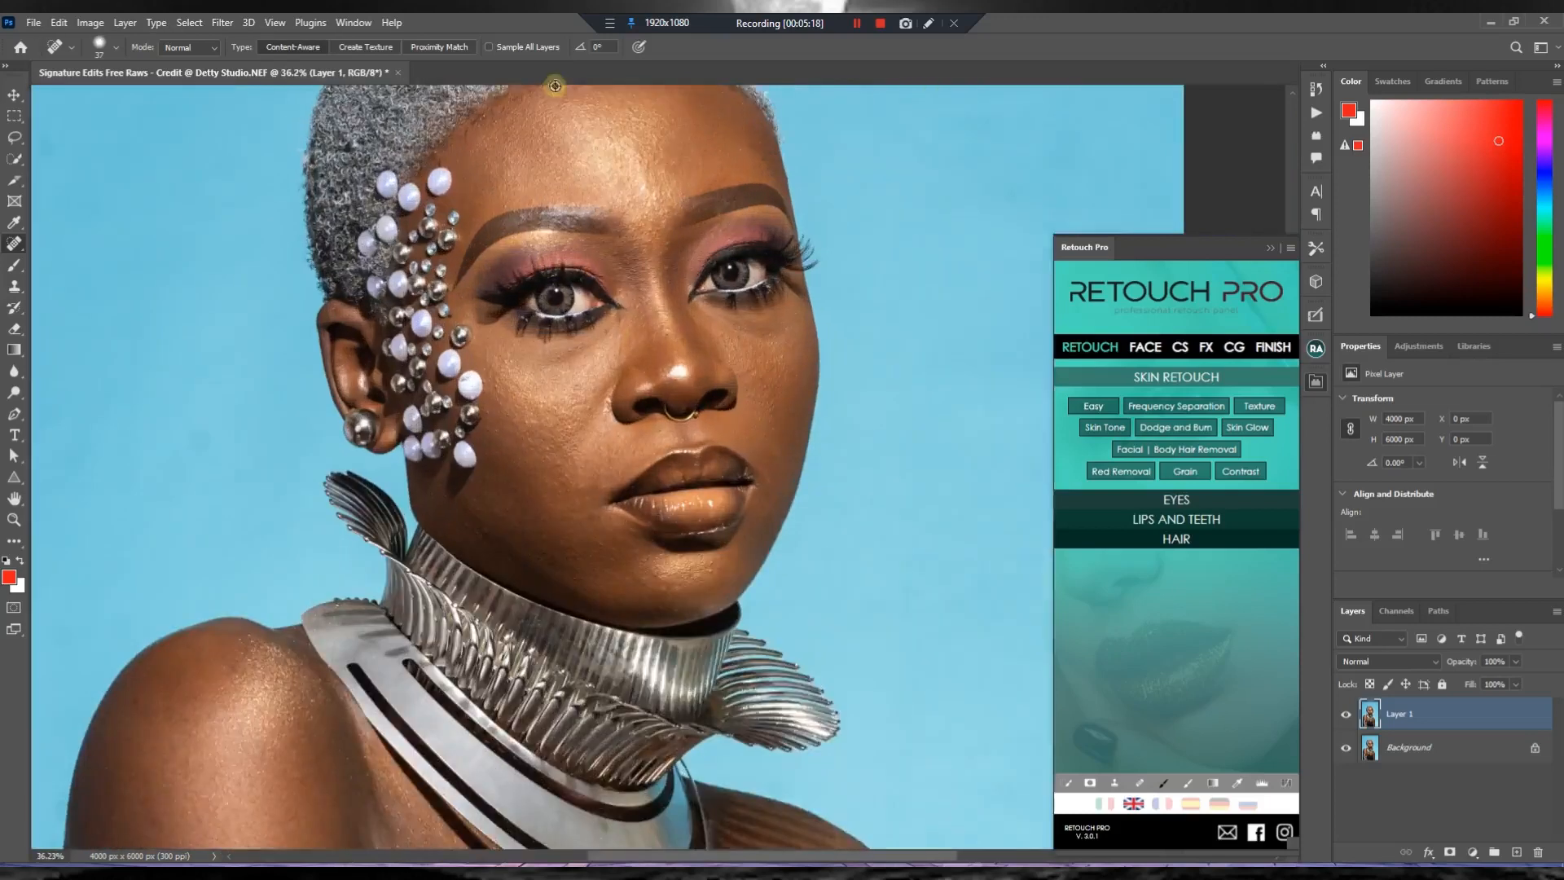
scroll(555, 86, "up", 5)
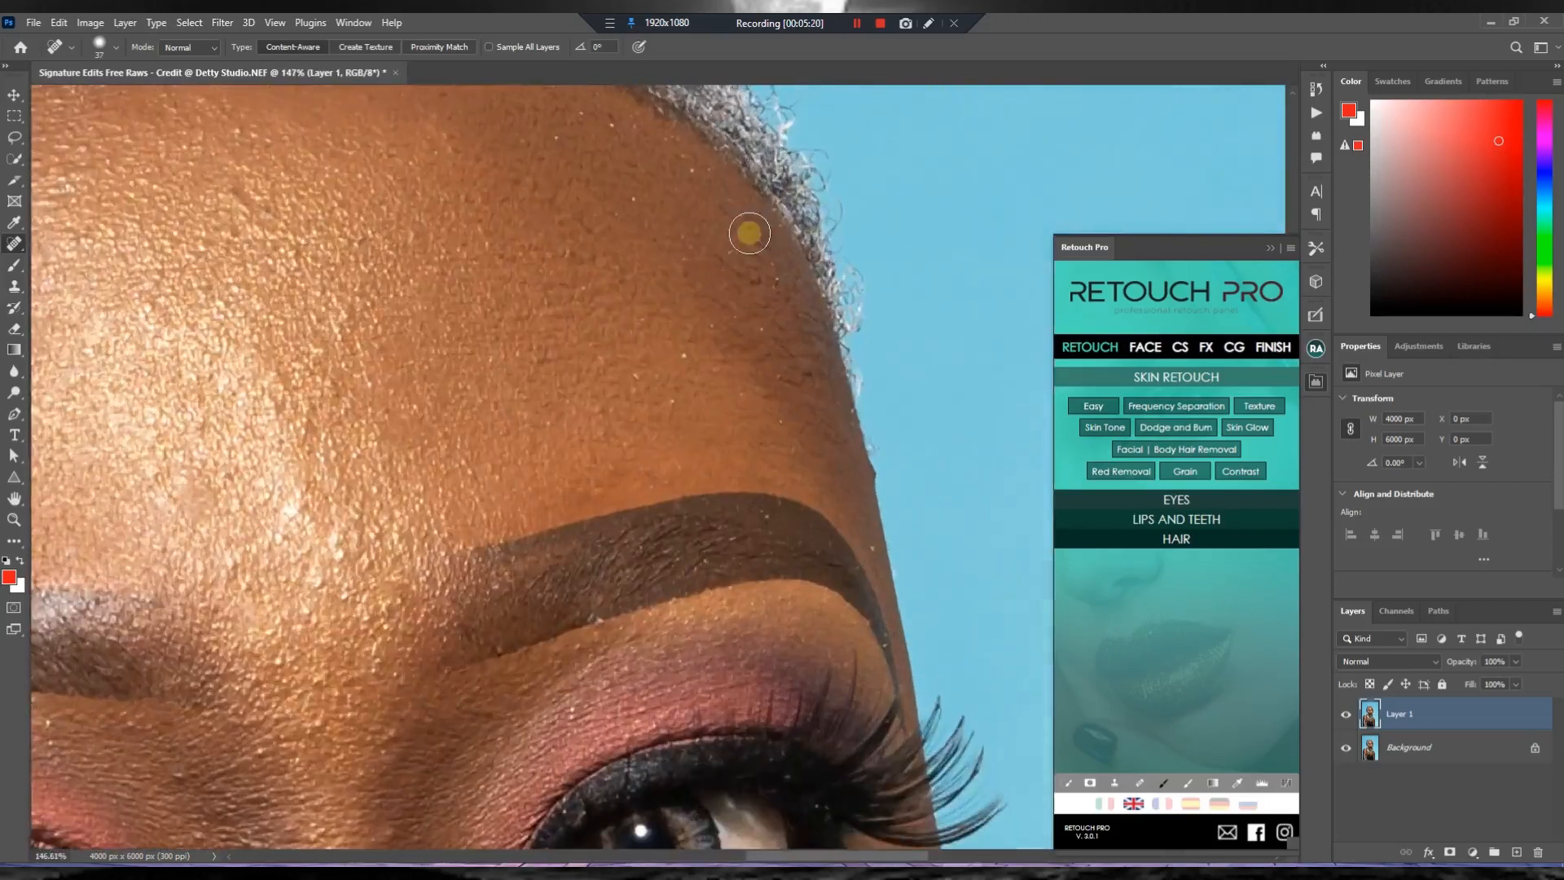
scroll(750, 234, "down", 2)
scroll(754, 241, "up", 1)
left_click(768, 267)
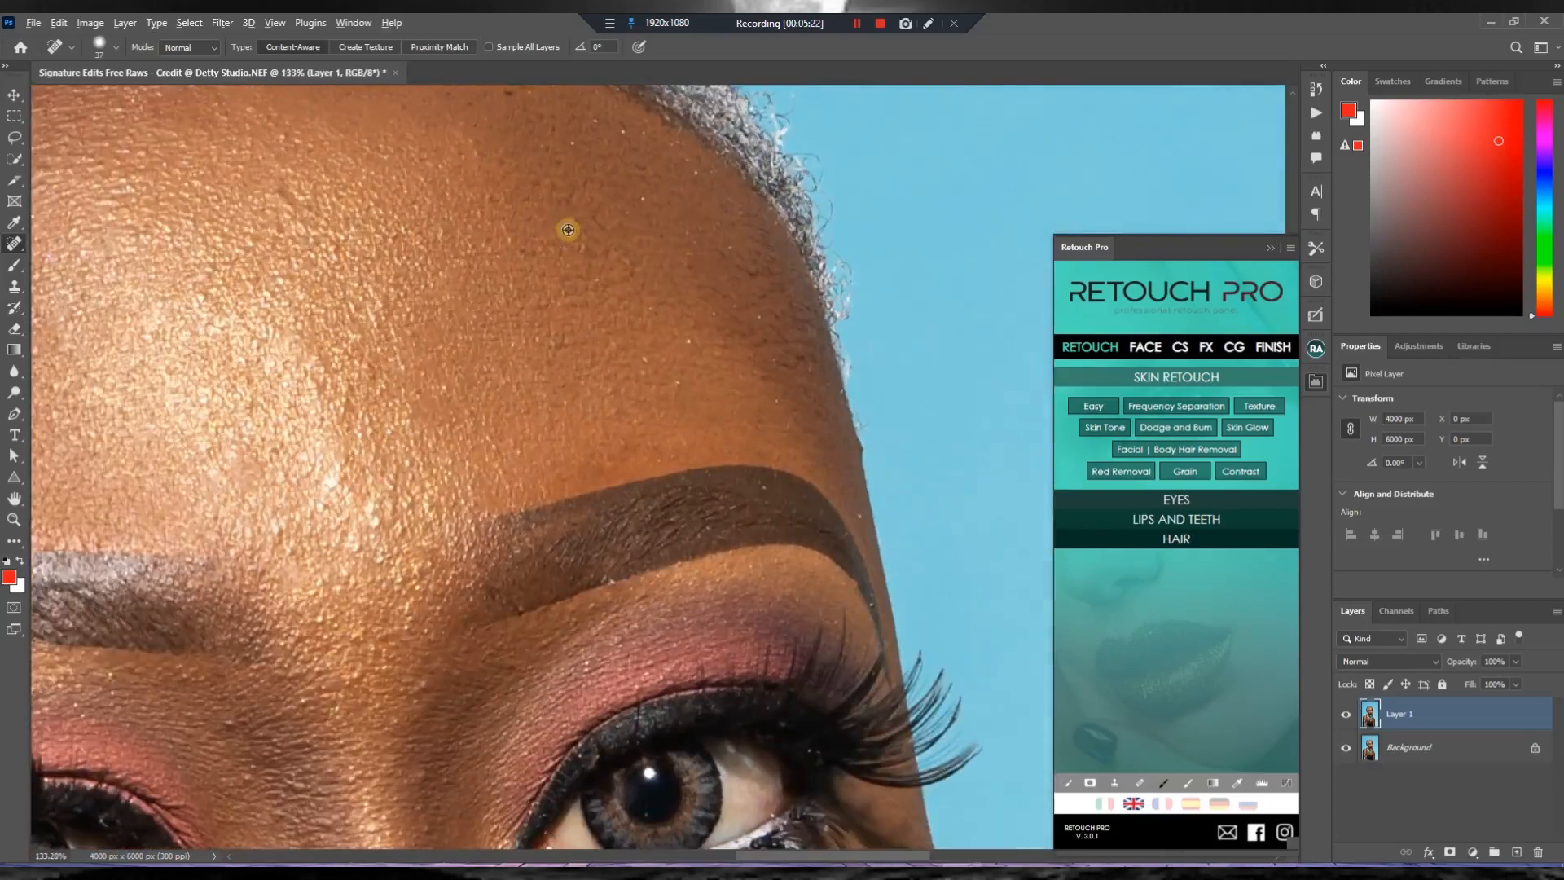
Heal the specks on the outer cheek and under the eye on the image's right with the Spot Healing Brush.
scroll(568, 230, "down", 2)
scroll(188, 338, "down", 1)
scroll(603, 462, "down", 2)
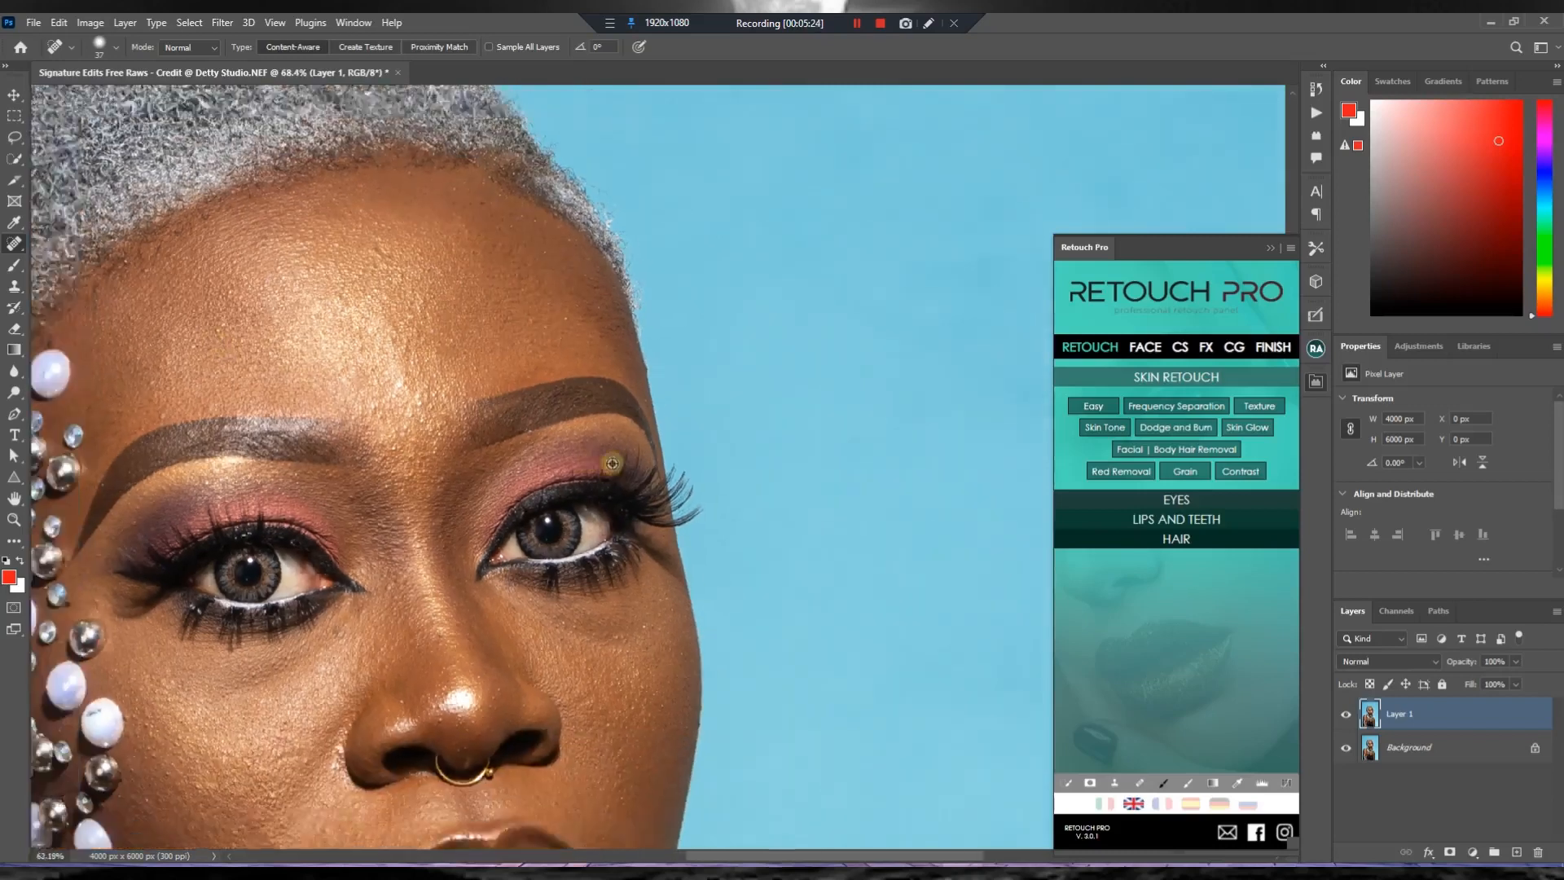
scroll(686, 717, "up", 5)
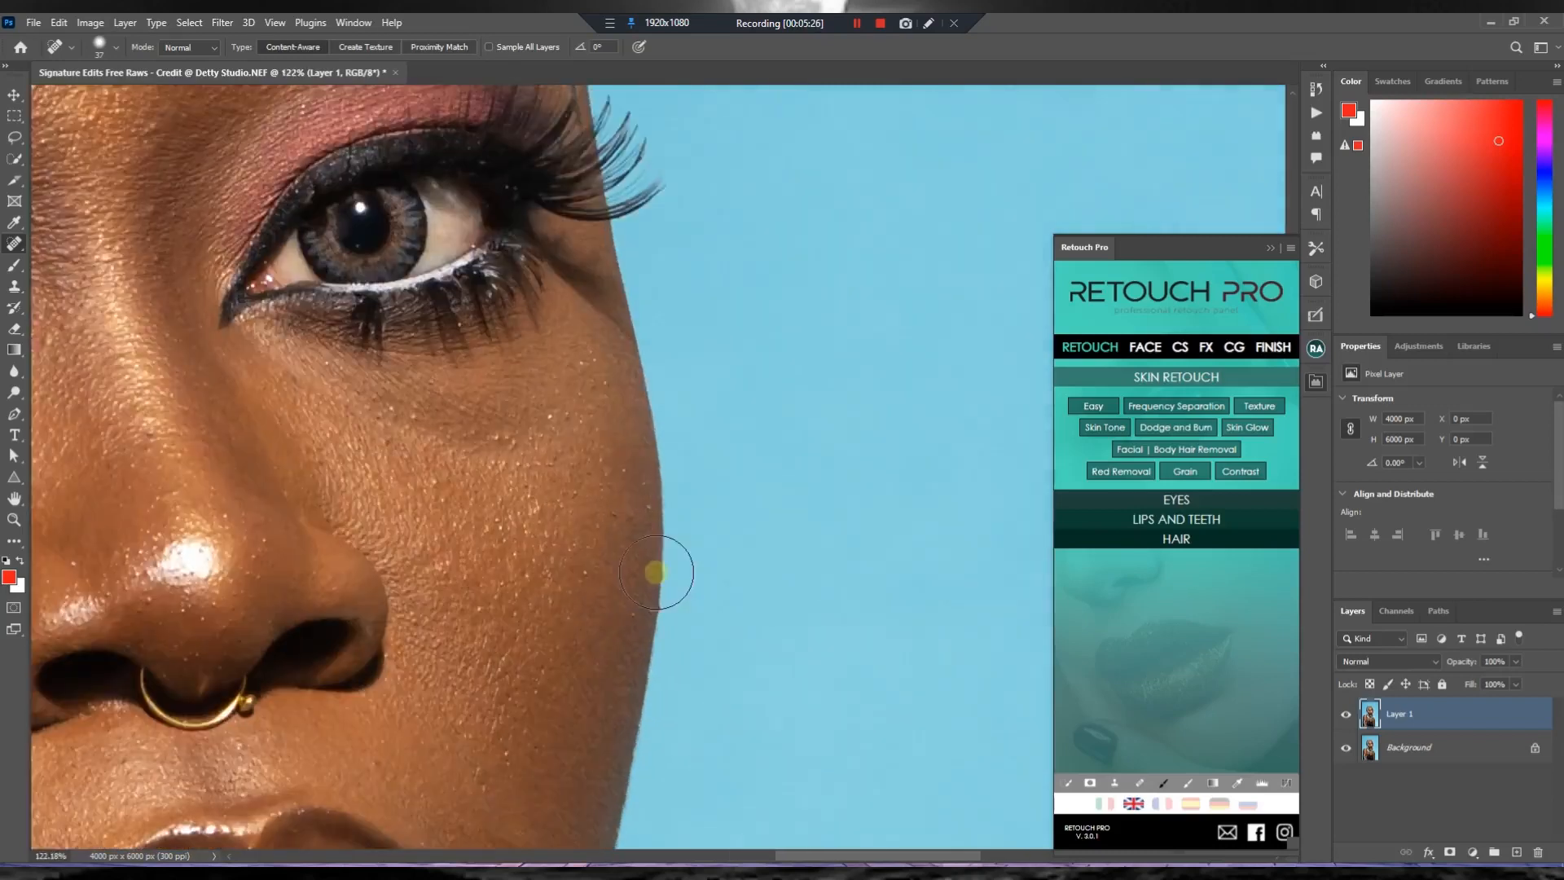
left_click_drag(639, 560, 624, 565)
left_click(608, 628)
left_click(443, 541)
left_click(370, 210)
left_click_drag(379, 288, 366, 318)
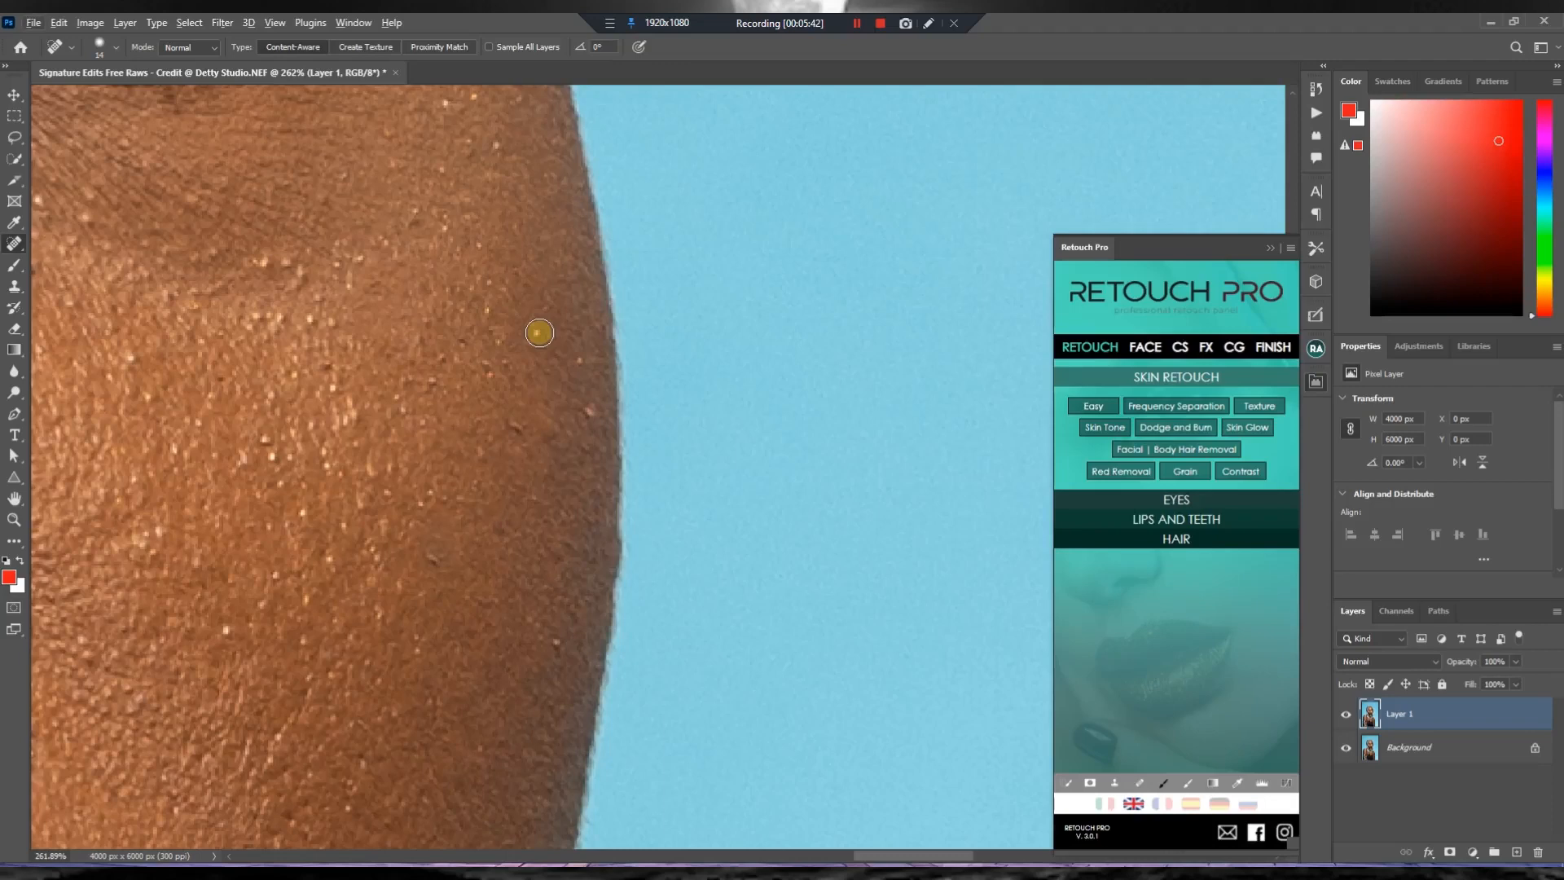
Heal the small dark spots across the outer cheek on the image's right with a 14 px Spot Healing Brush.
left_click(539, 332, "alt")
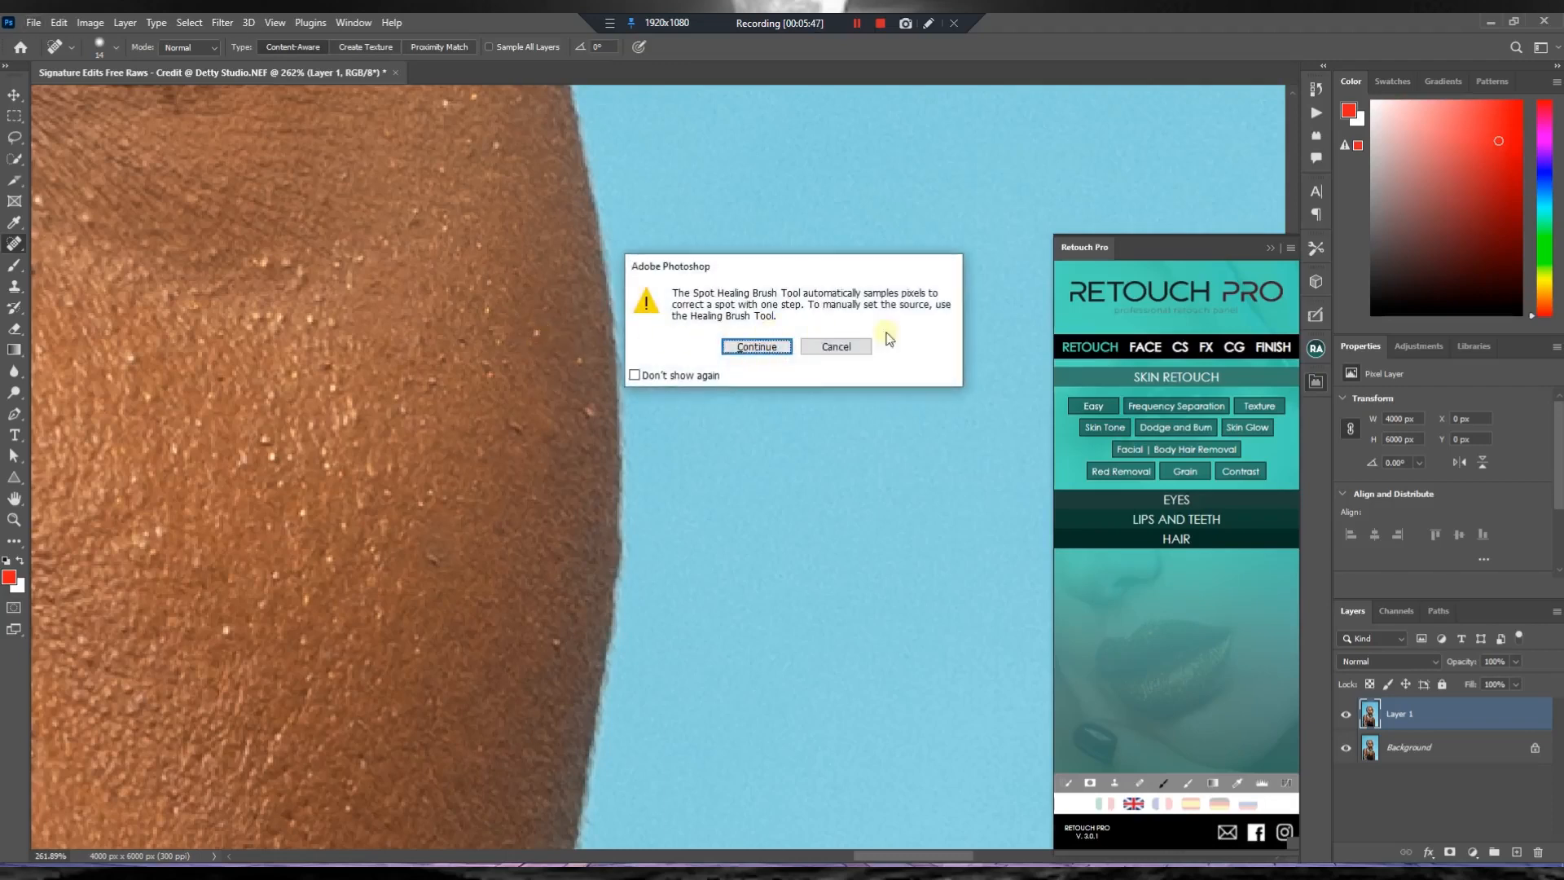
key("Return")
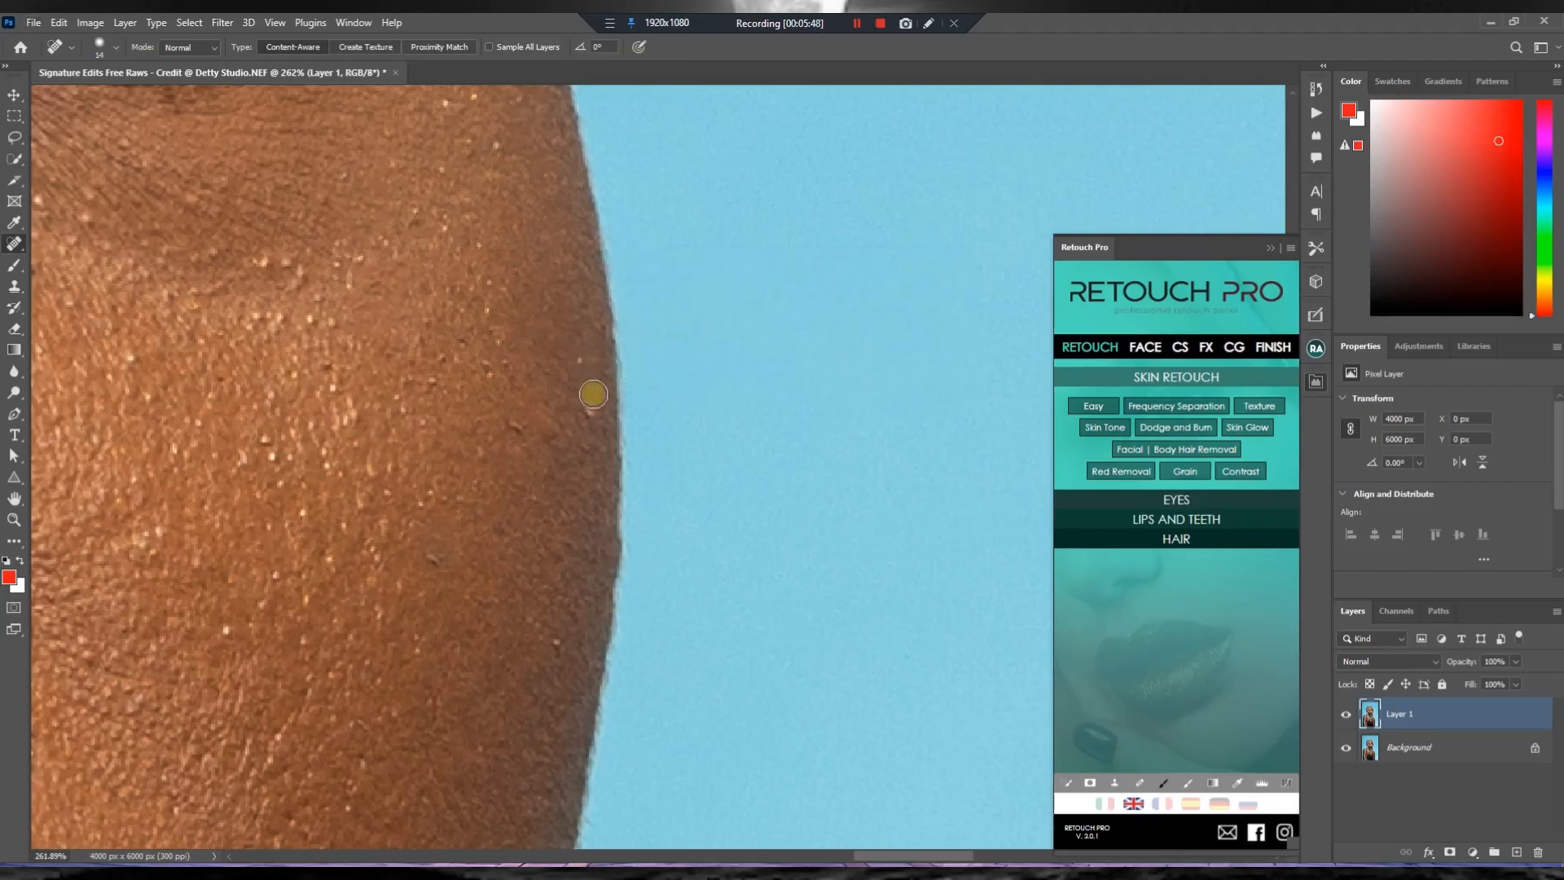
left_click(516, 423)
left_click(549, 638)
left_click(432, 555)
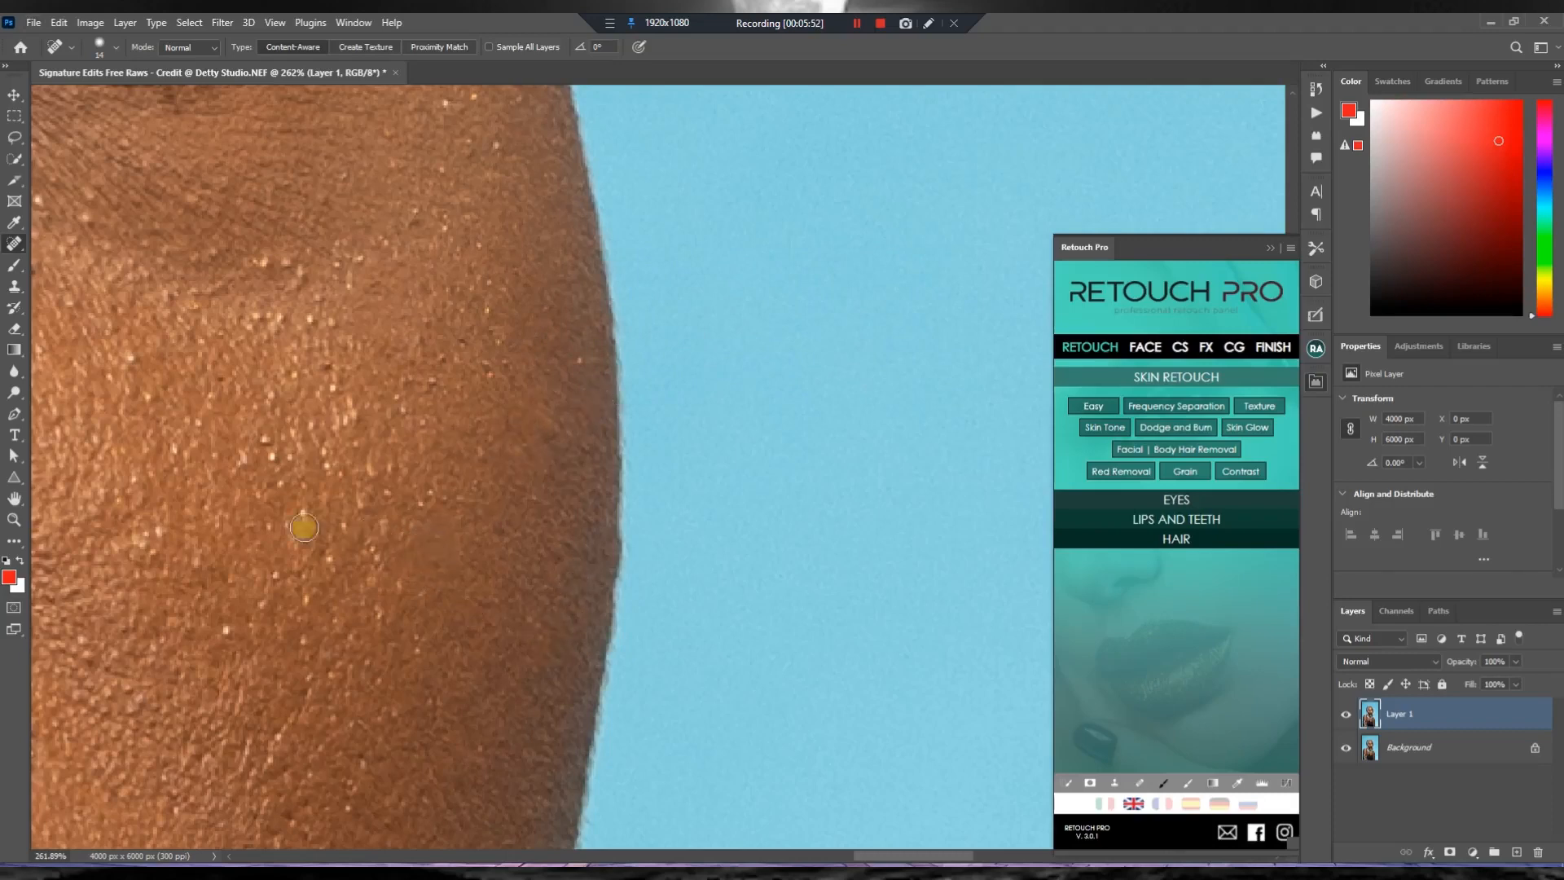
left_click(266, 448)
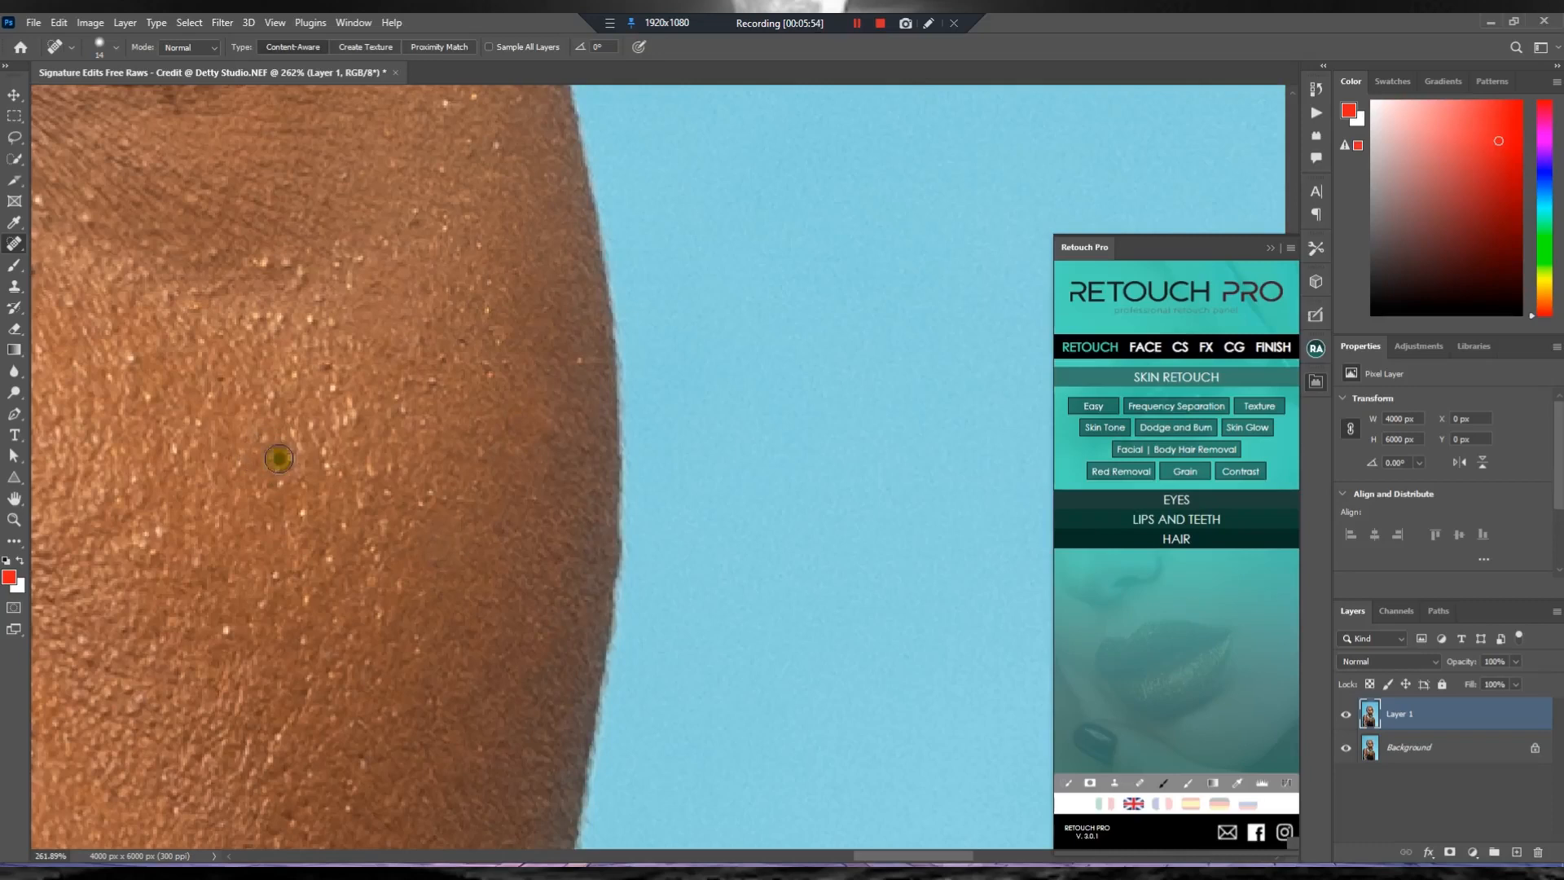
left_click(290, 268)
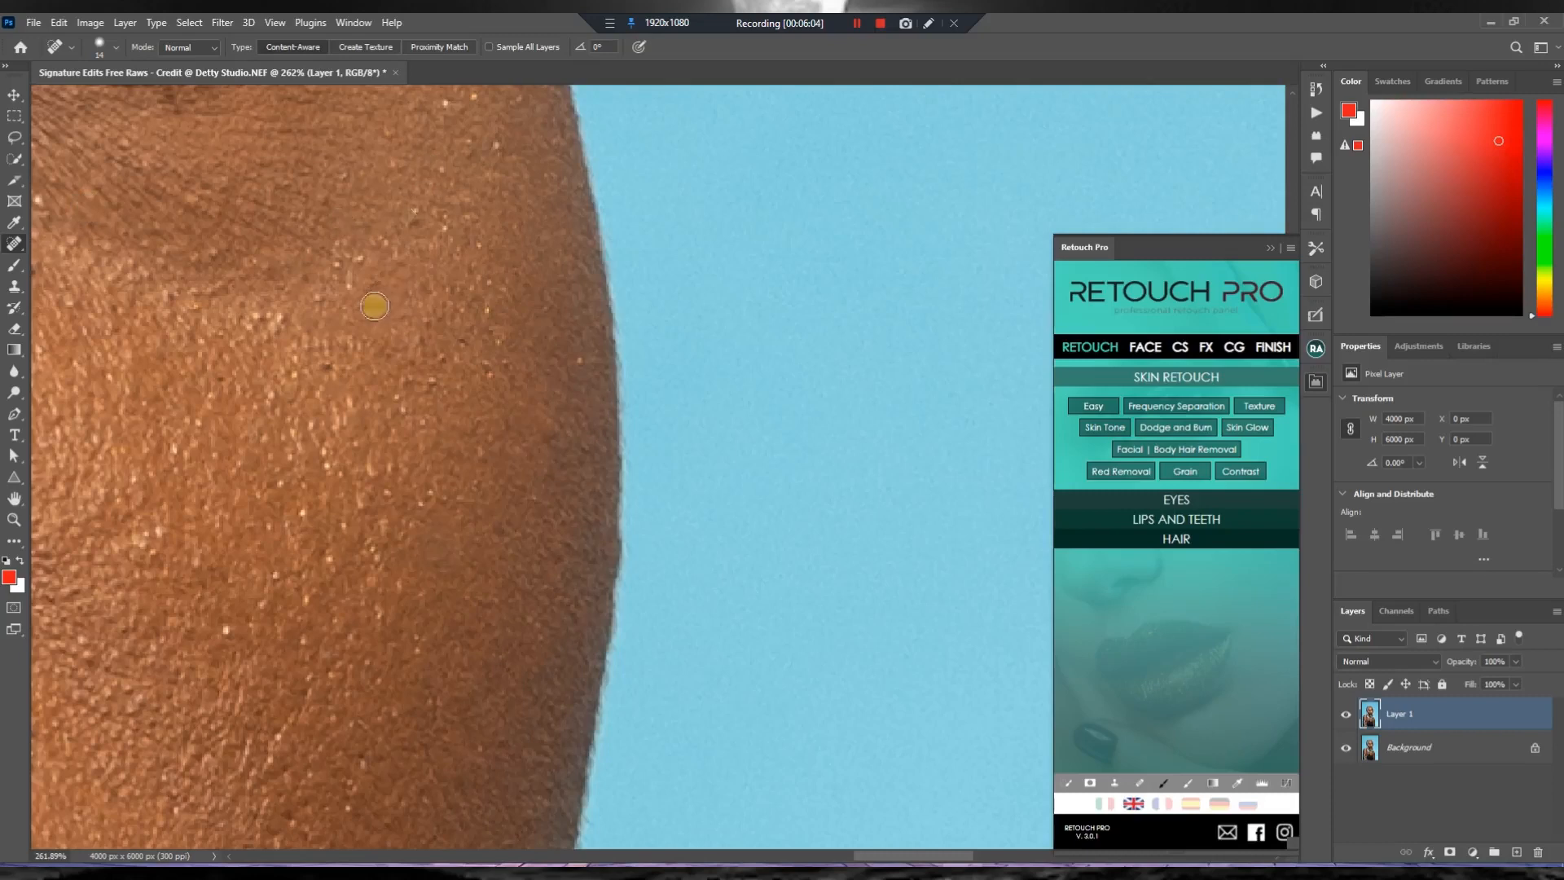
Examine the cheeks, jaw, forehead and hairline for remaining blemishes.
scroll(373, 310, "up", 3)
scroll(373, 316, "down", 6)
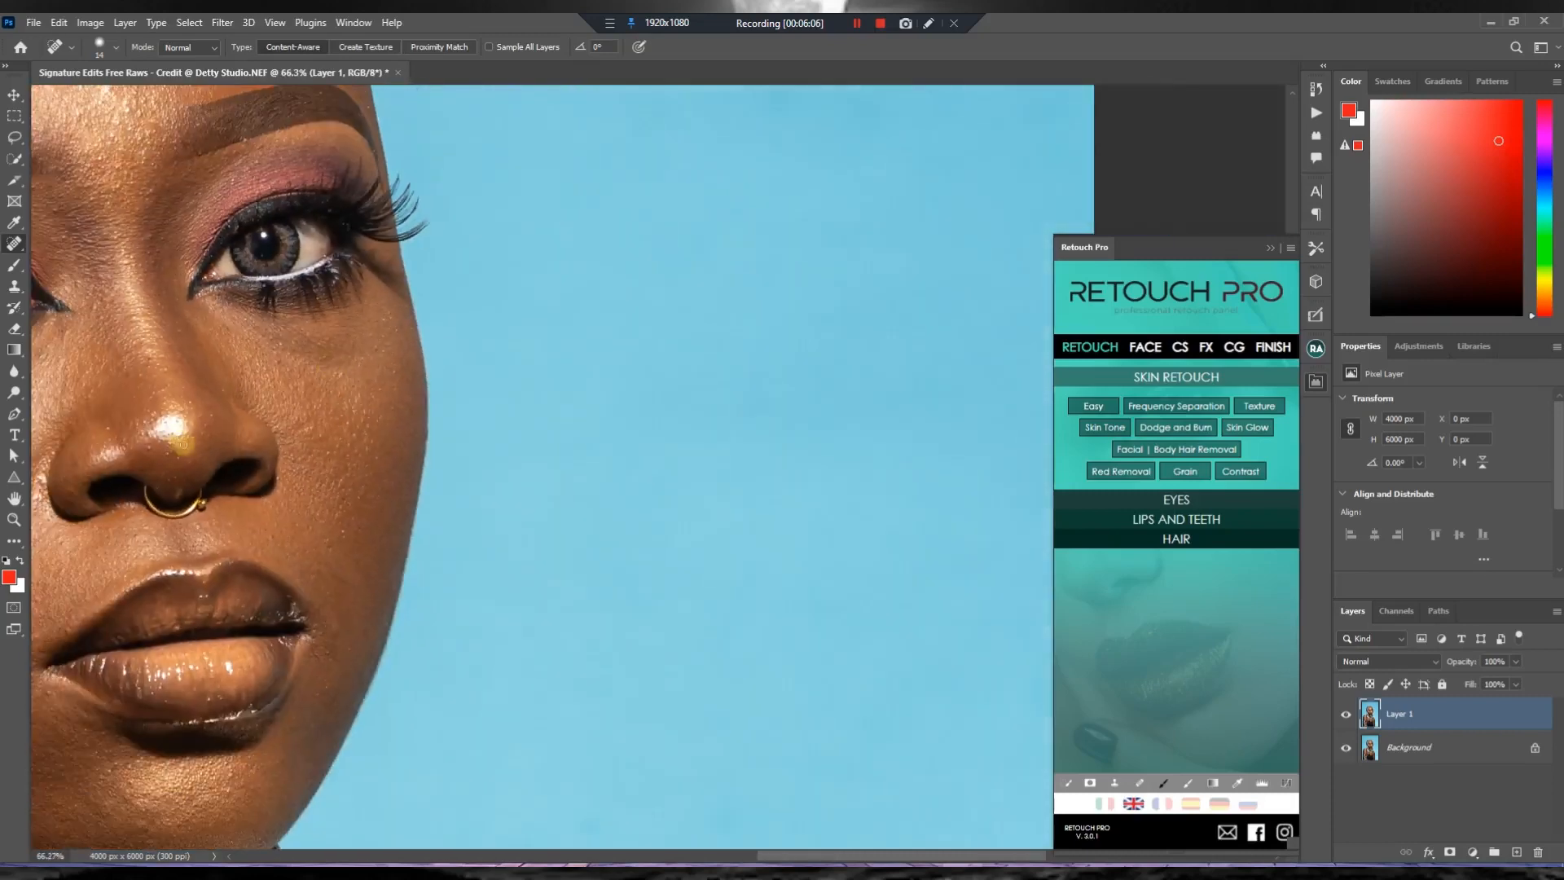
scroll(130, 412, "left", 6)
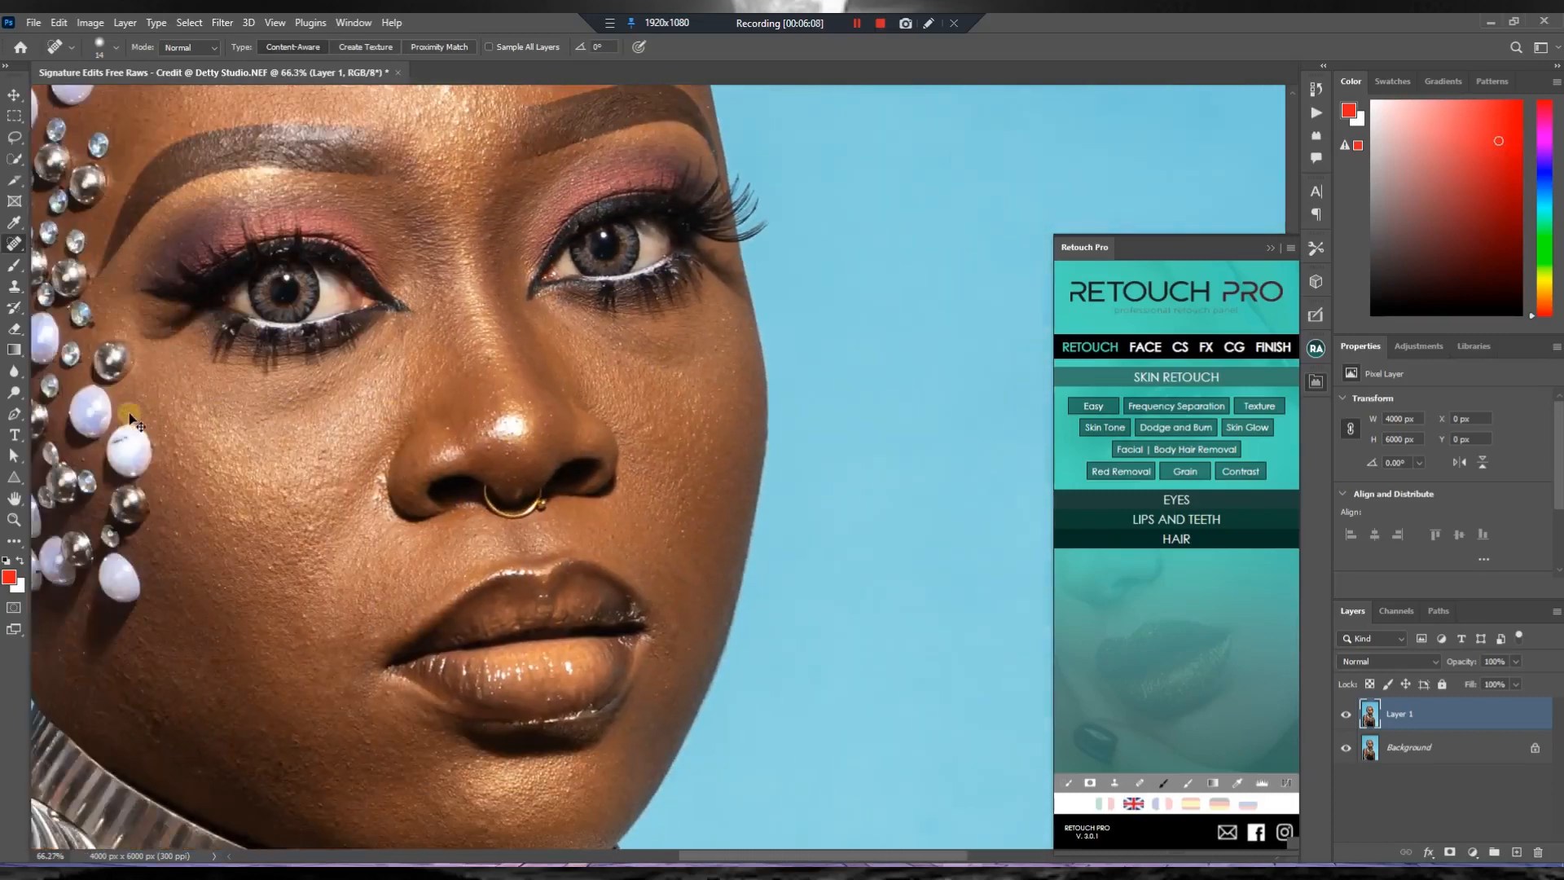
scroll(202, 521, "down", 3)
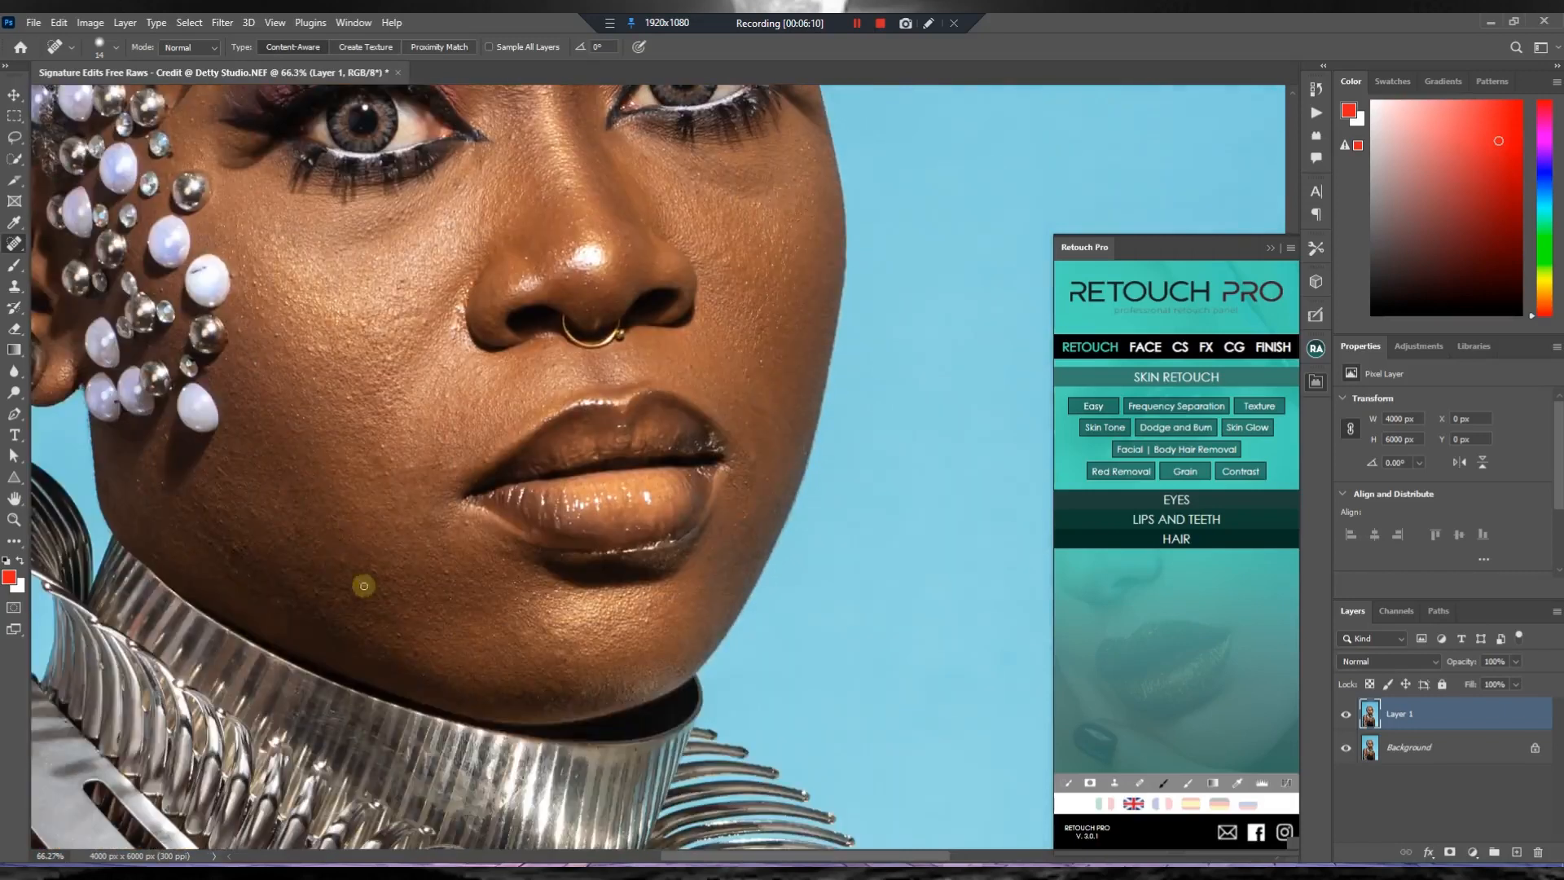
scroll(418, 489, "left", 2)
scroll(419, 481, "up", 5)
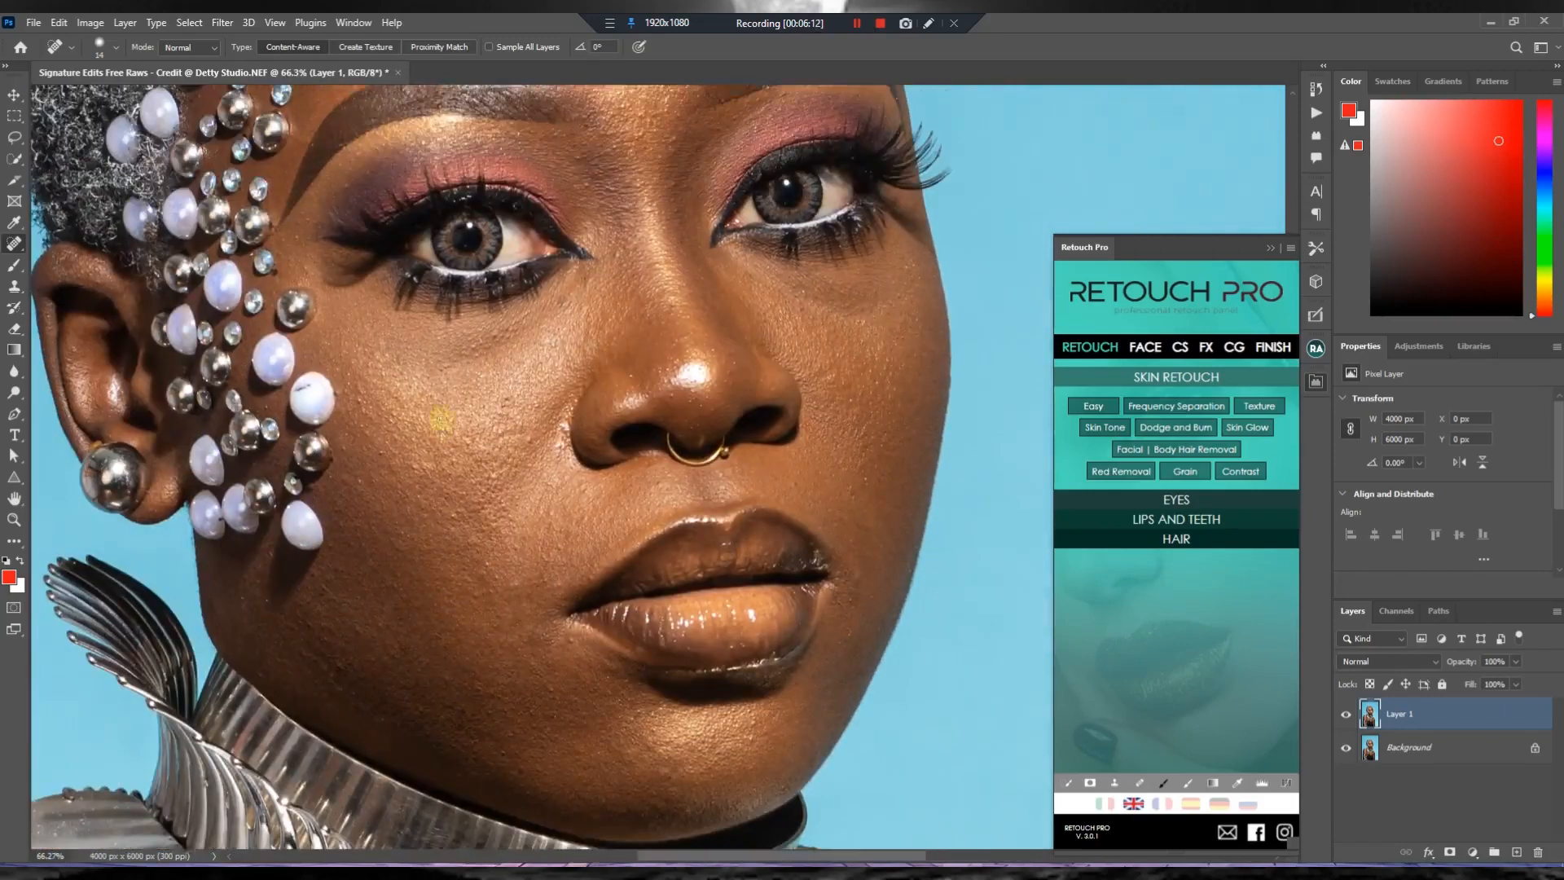
scroll(454, 431, "up", 3)
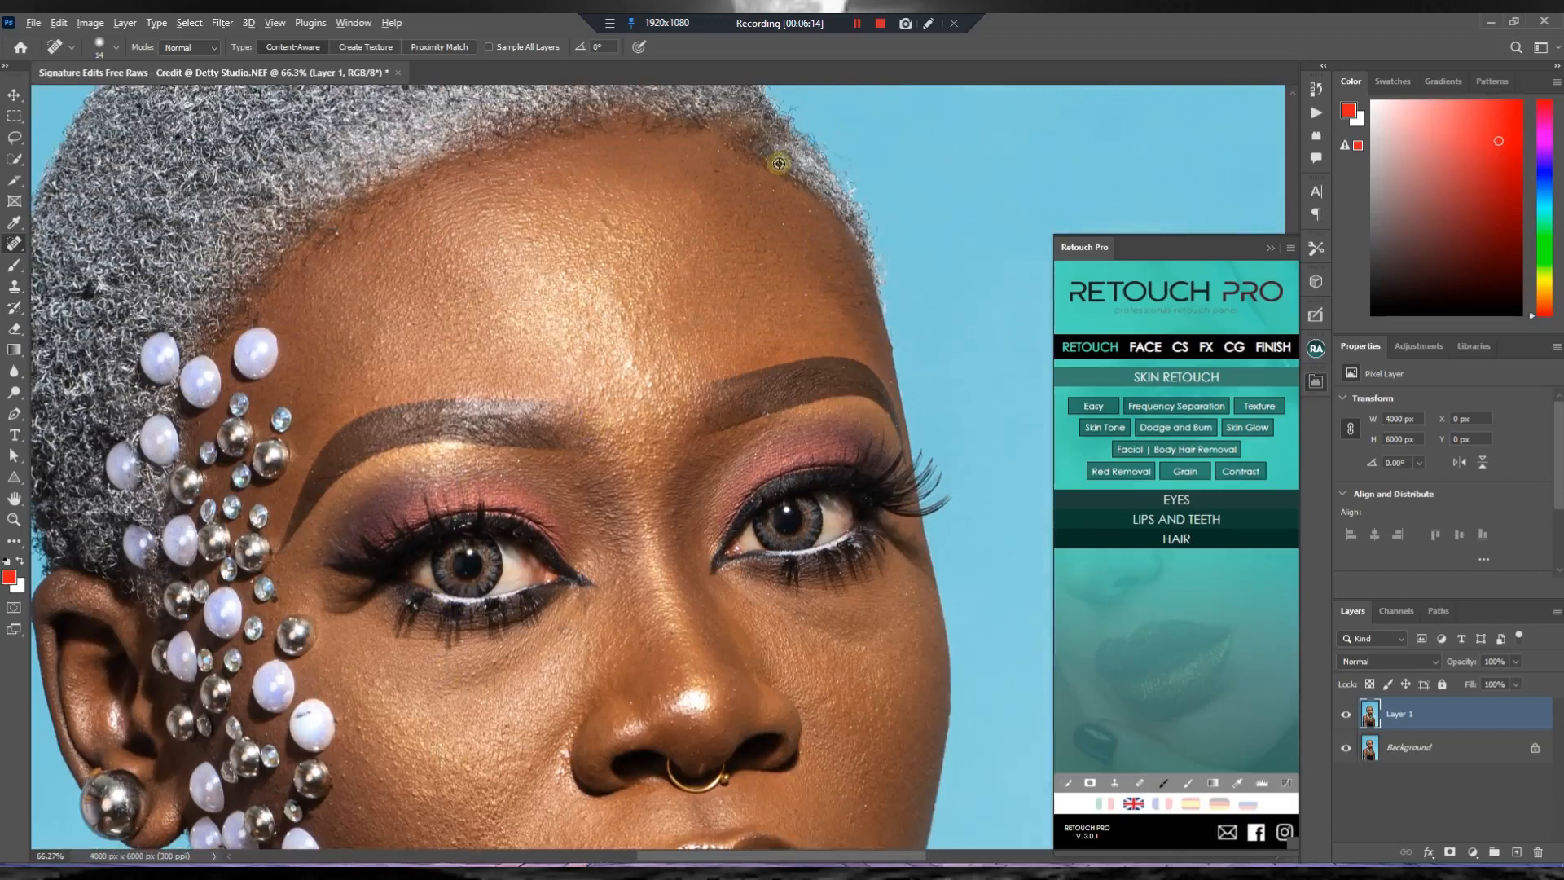
scroll(757, 167, "up", 2)
scroll(692, 277, "up", 5)
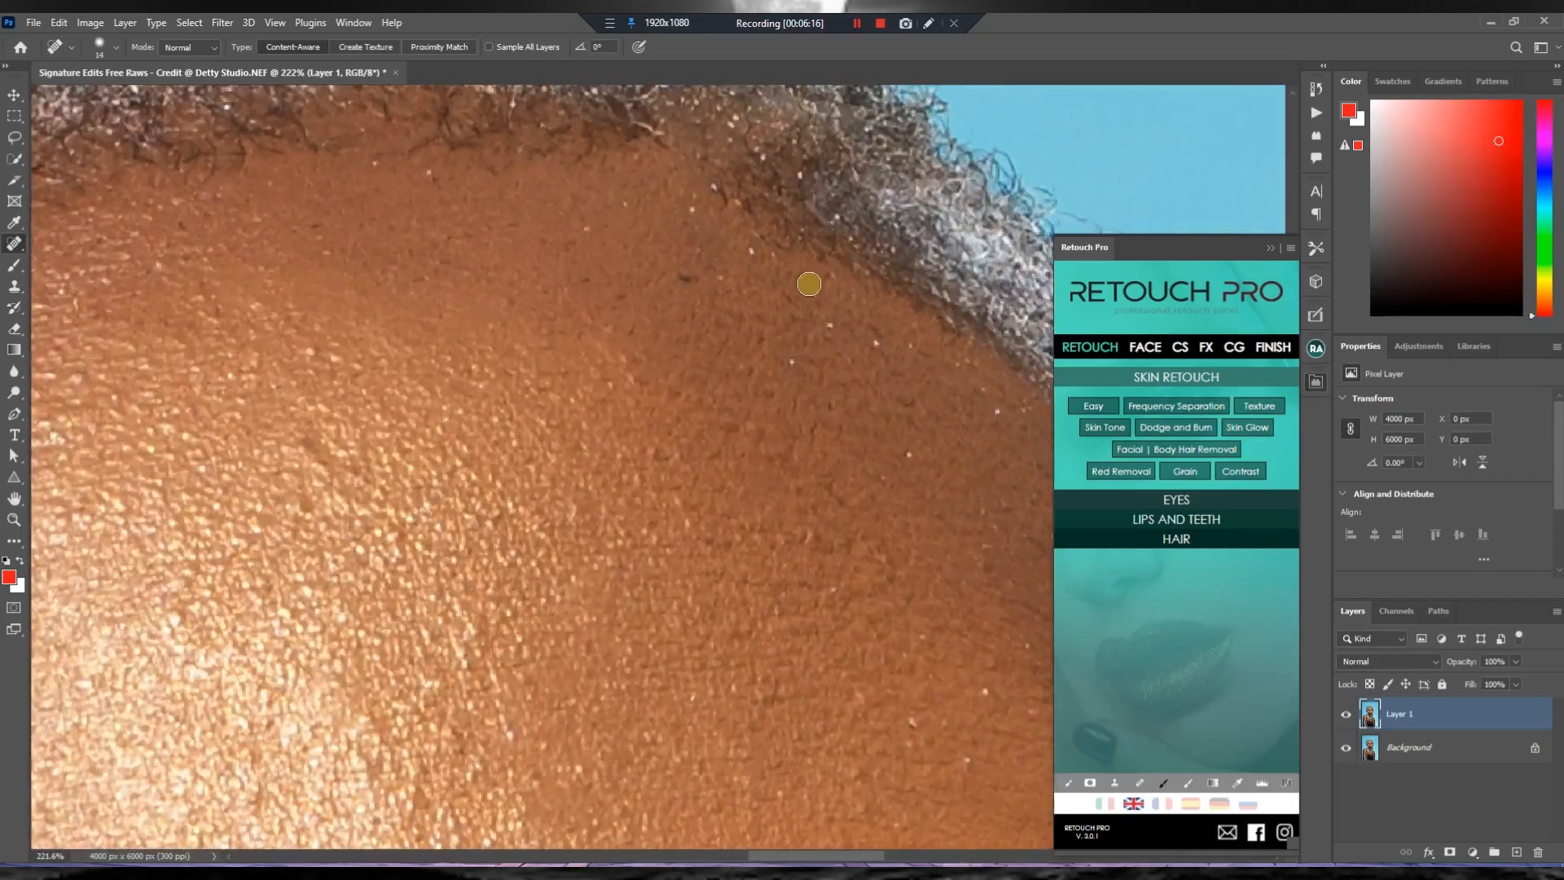
scroll(664, 293, "down", 5)
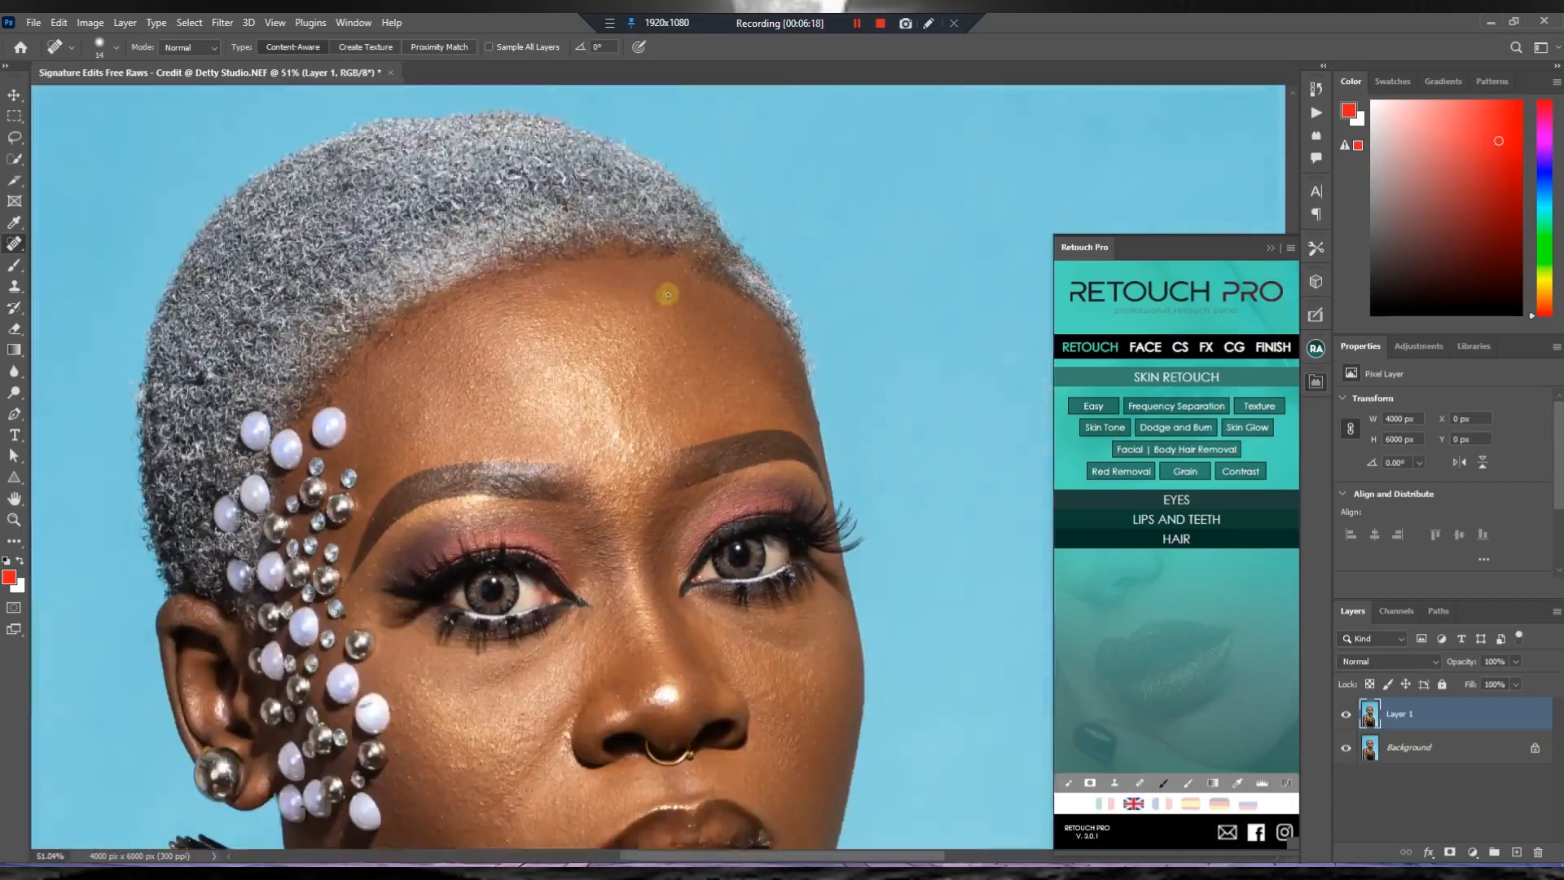
scroll(667, 291, "down", 3)
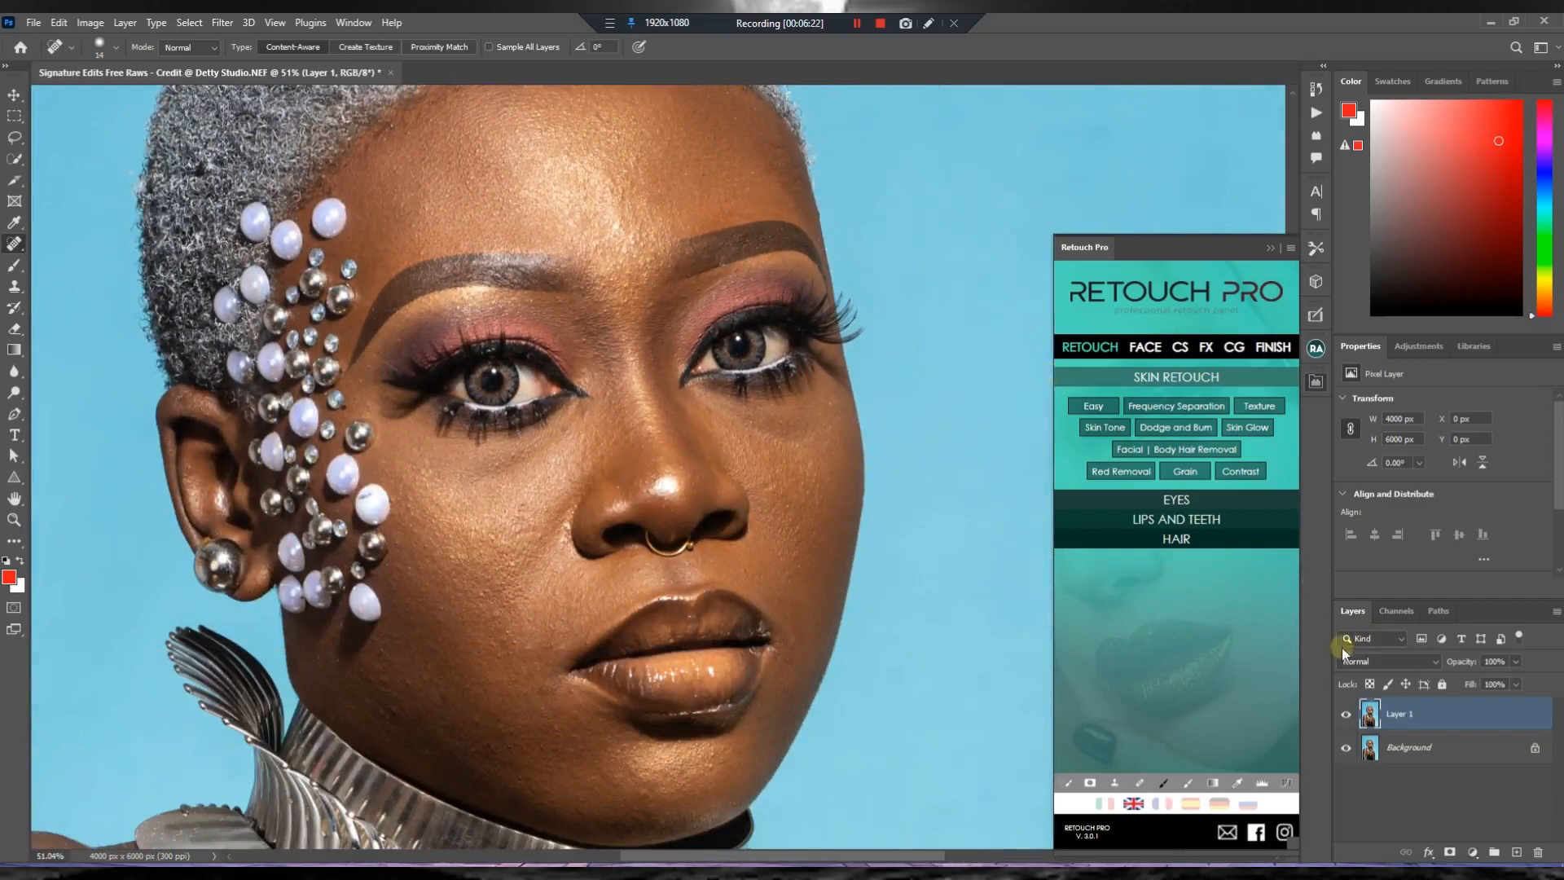
Compare the portrait before and after healing by hiding and showing Layer 1.
left_click(1347, 717)
left_click(1347, 719)
left_click(1347, 719)
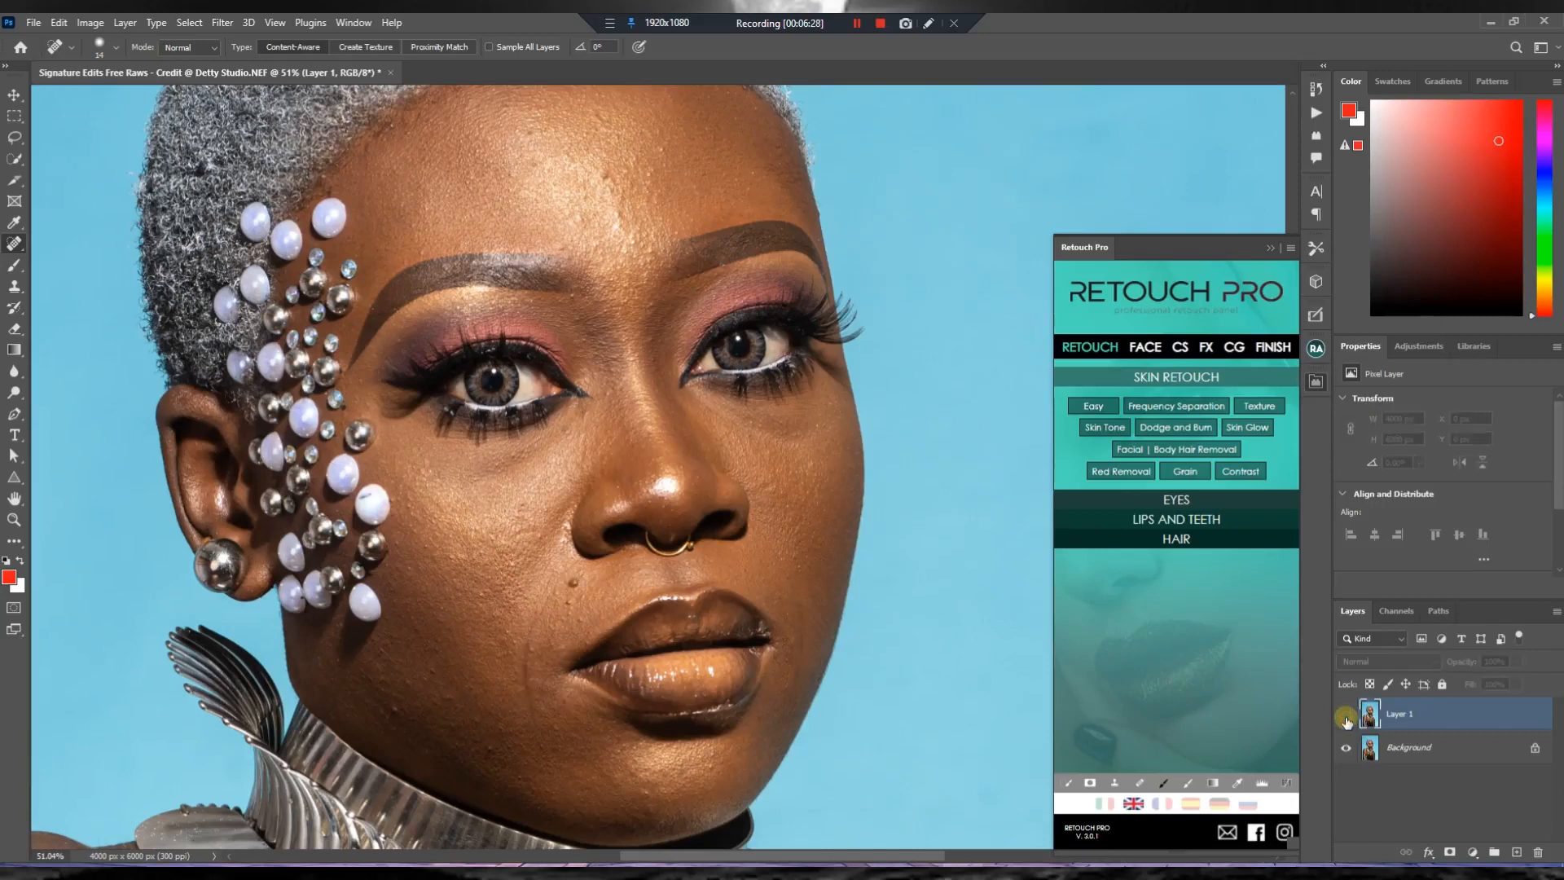
left_click(1347, 718)
left_click(1347, 718)
left_click(1347, 719)
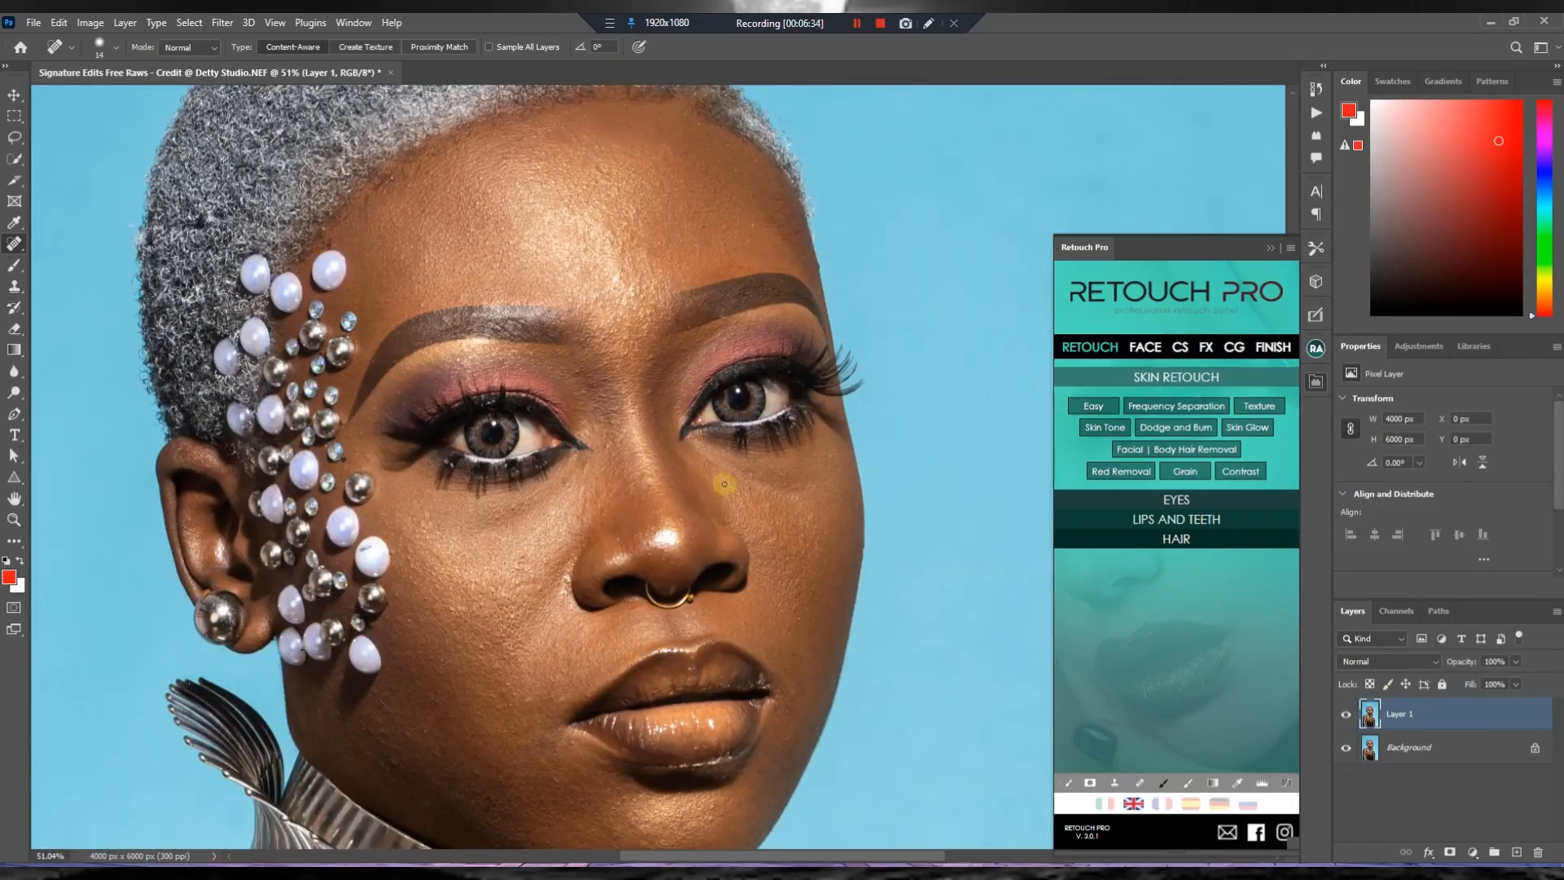
Switch to the Move tool and run Retouch Pro's Frequency Separation on the healed portrait.
left_click(14, 97)
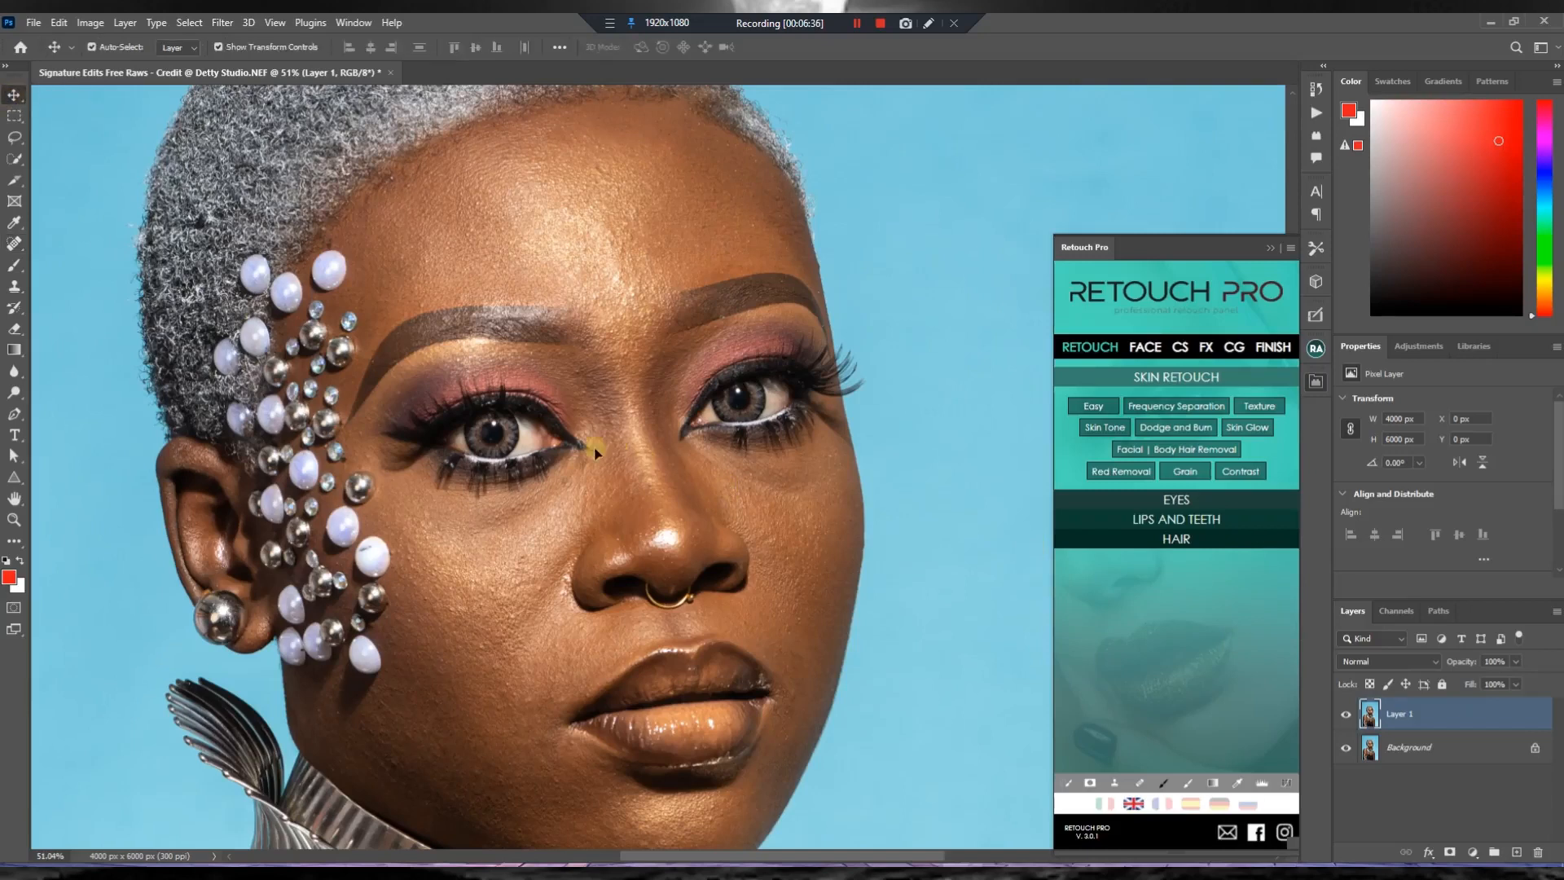
scroll(650, 454, "down", 3)
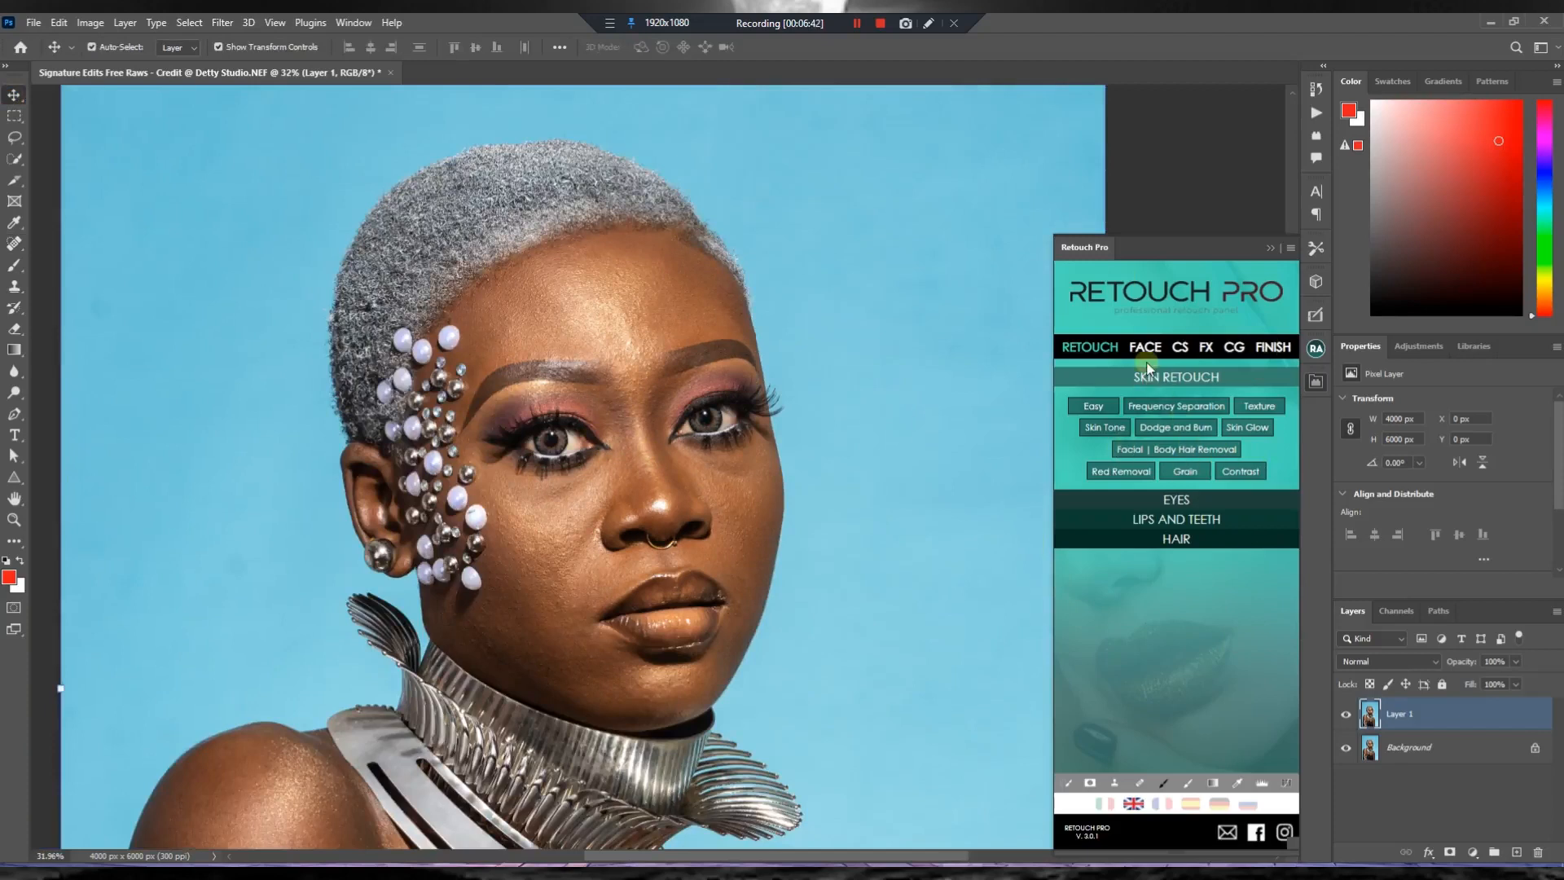
left_click(1164, 411)
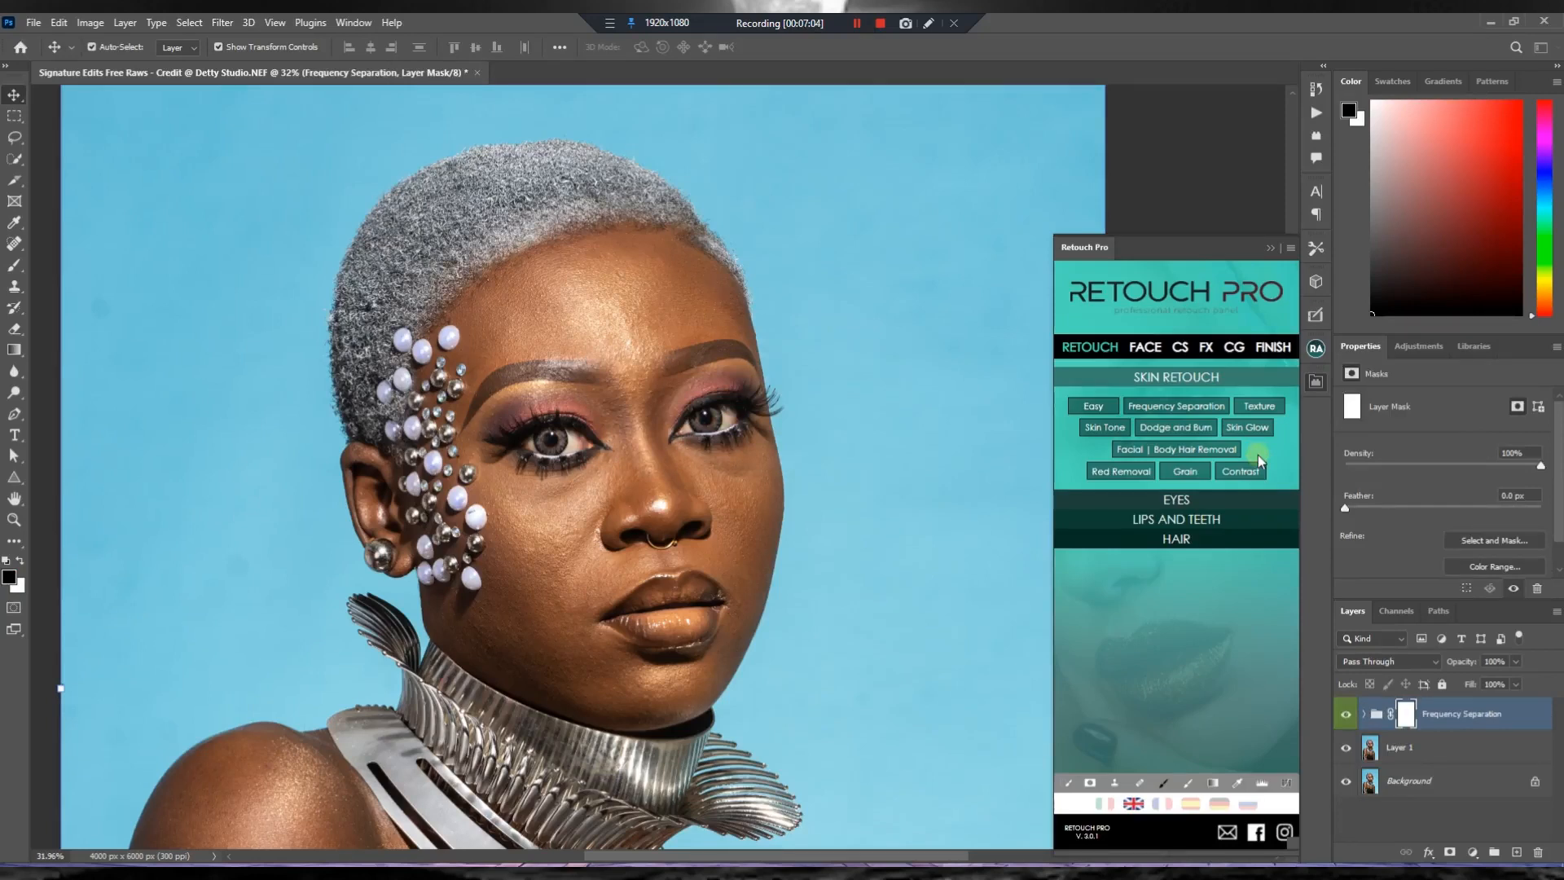
scroll(1001, 556, "down", 1)
scroll(1001, 556, "up", 1)
scroll(575, 467, "left", 2)
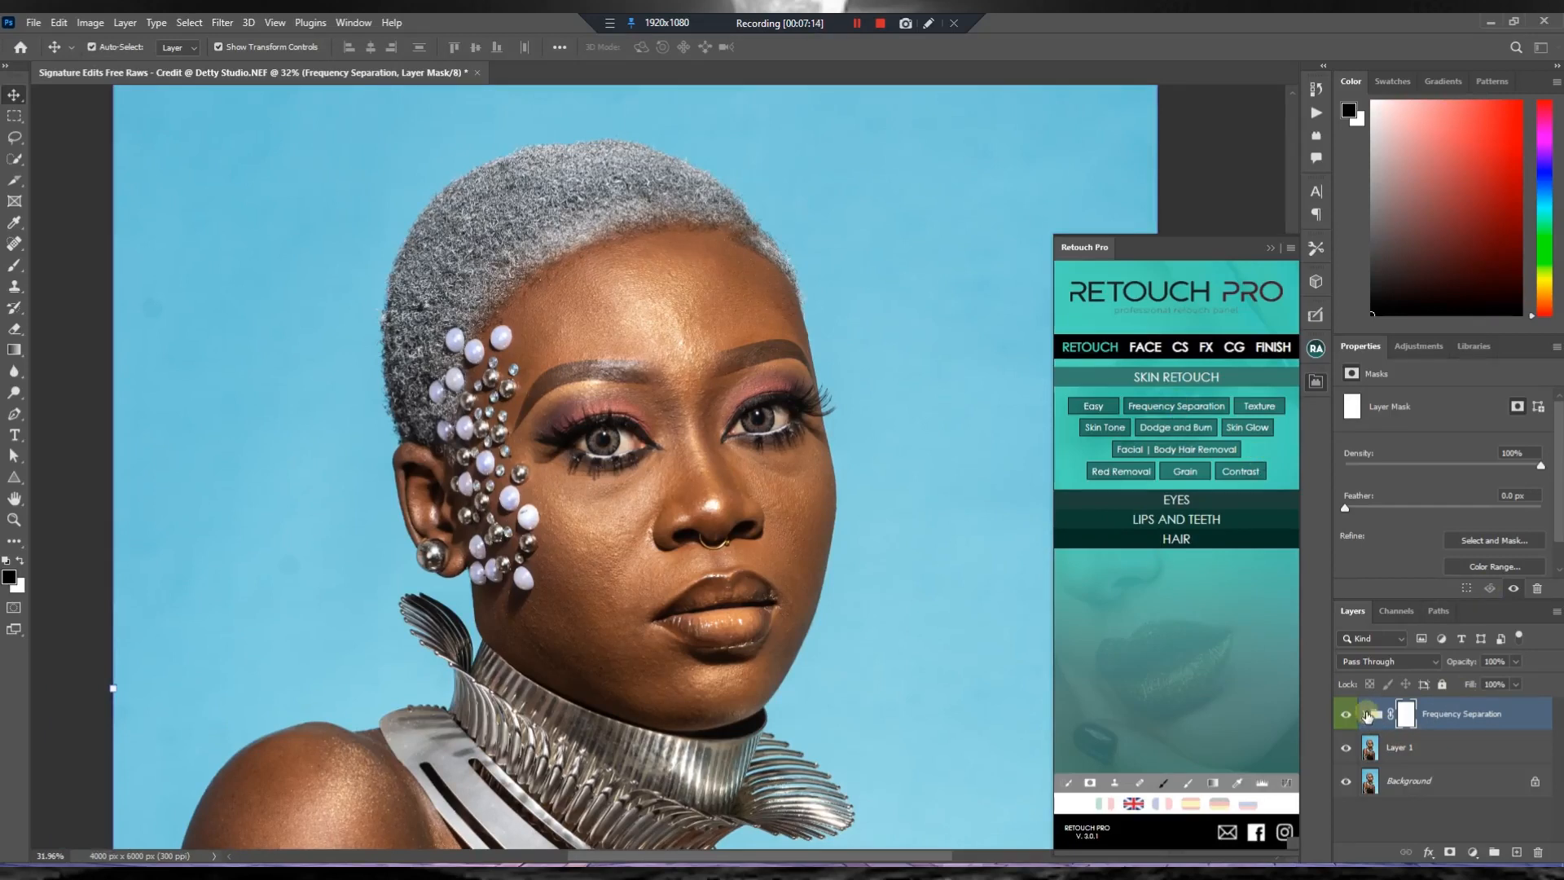
Look through the frequency separation actions in the ABBUZAE action set, and collapse the set and the actions list.
left_click(1314, 121)
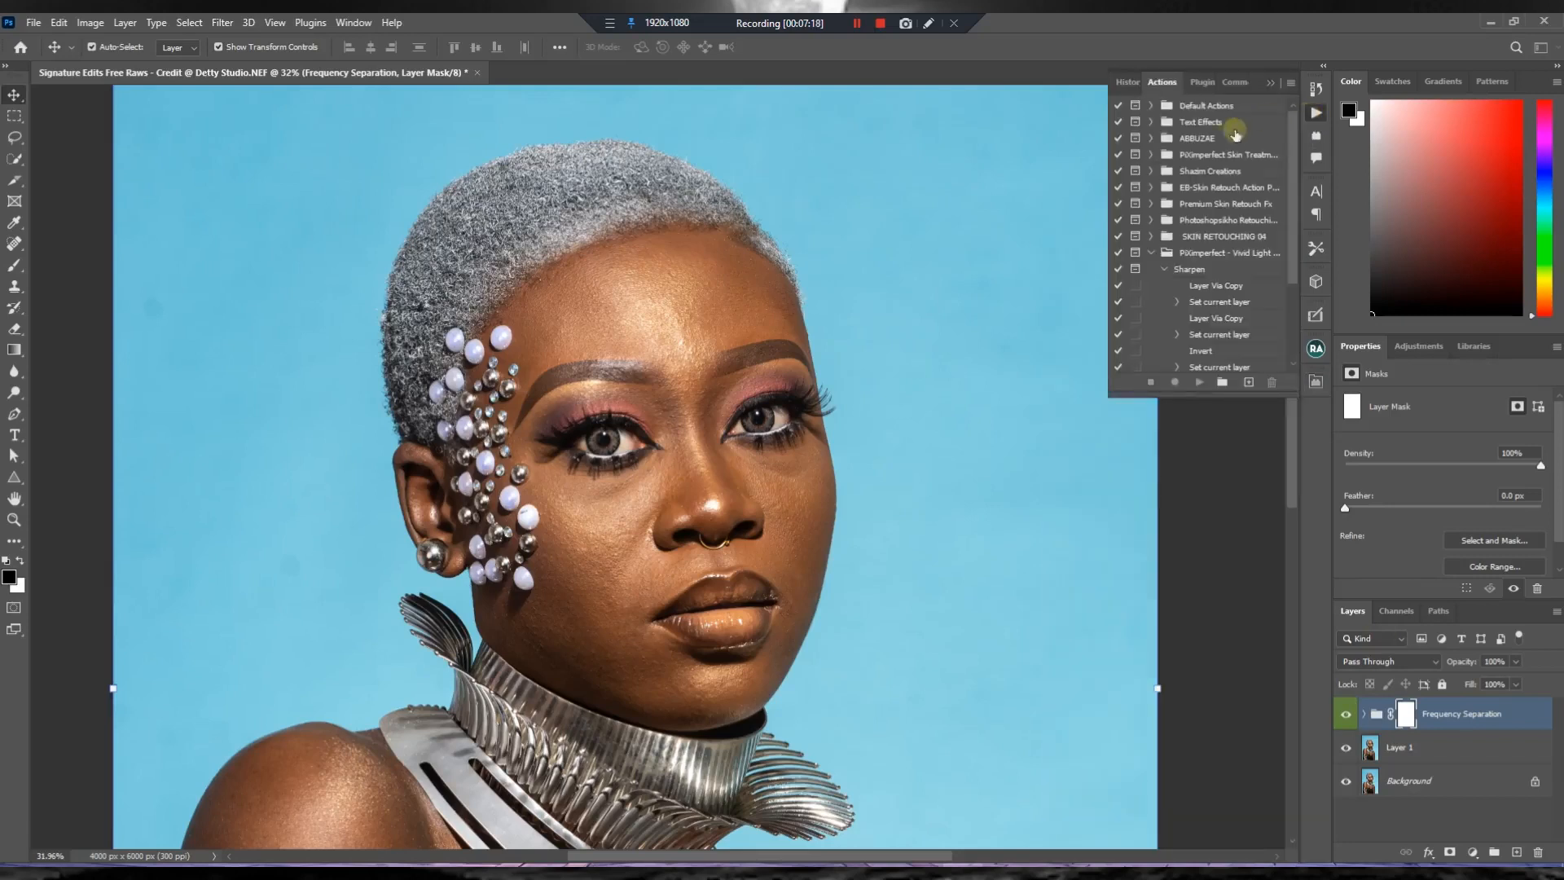
left_click(1151, 253)
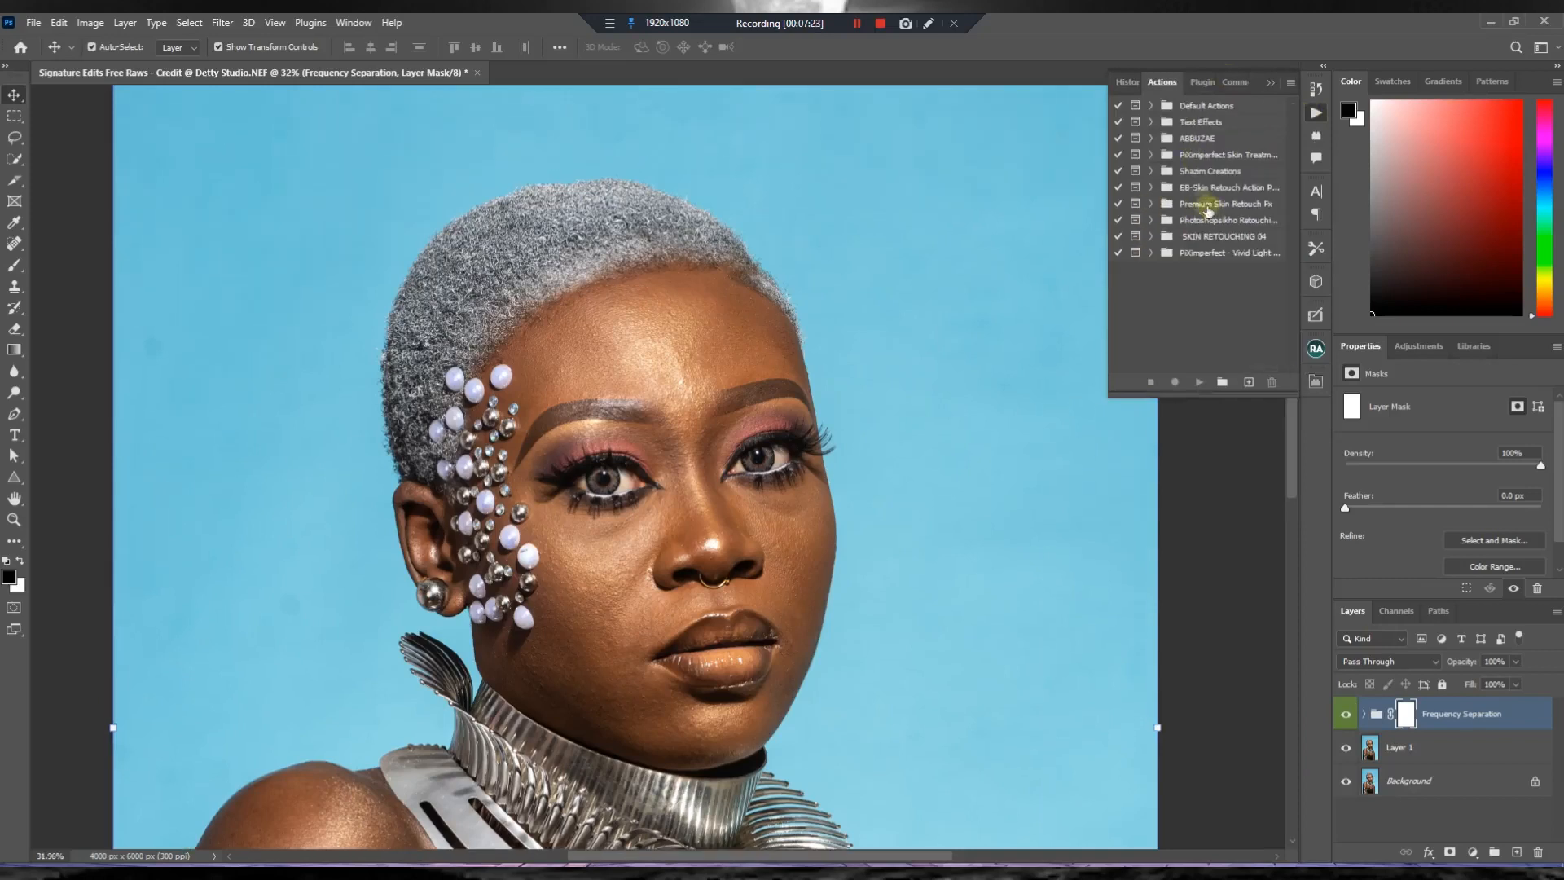
left_click(1151, 138)
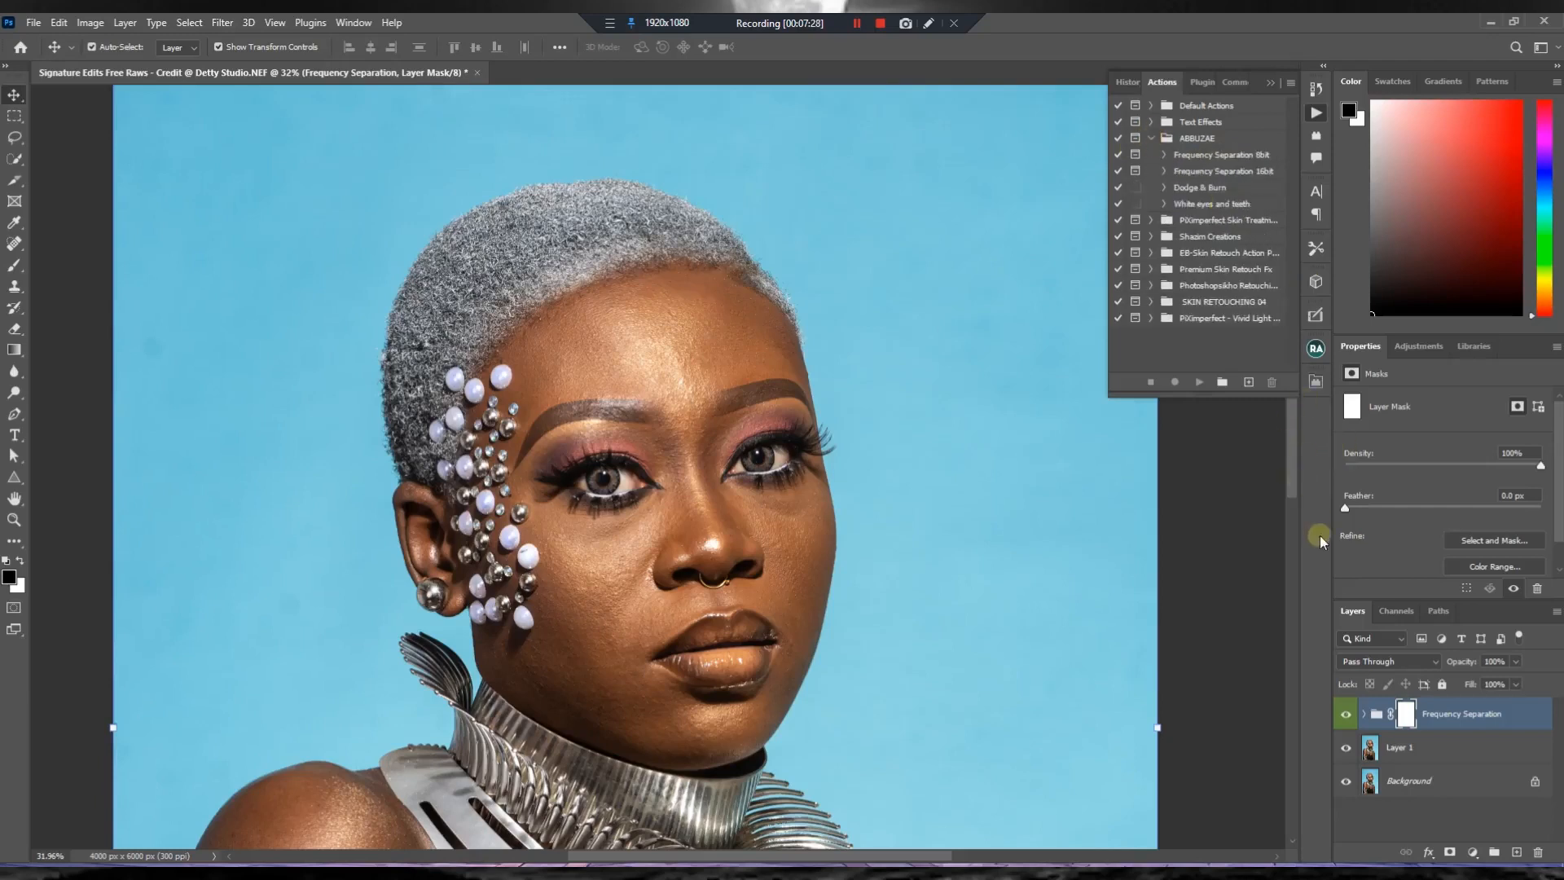
left_click(1152, 142)
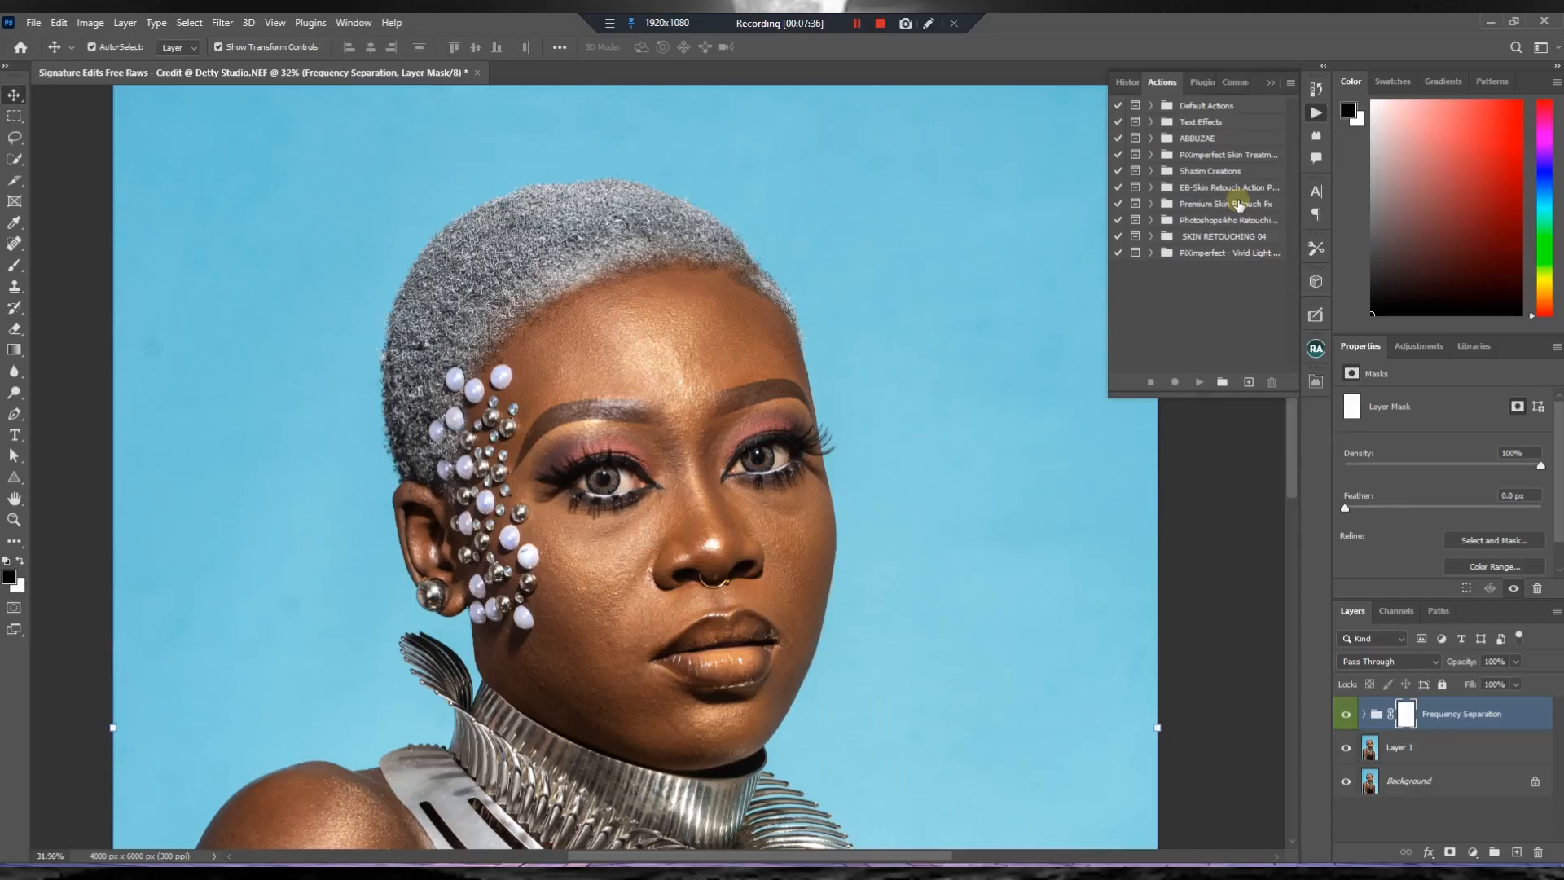
left_click(1269, 84)
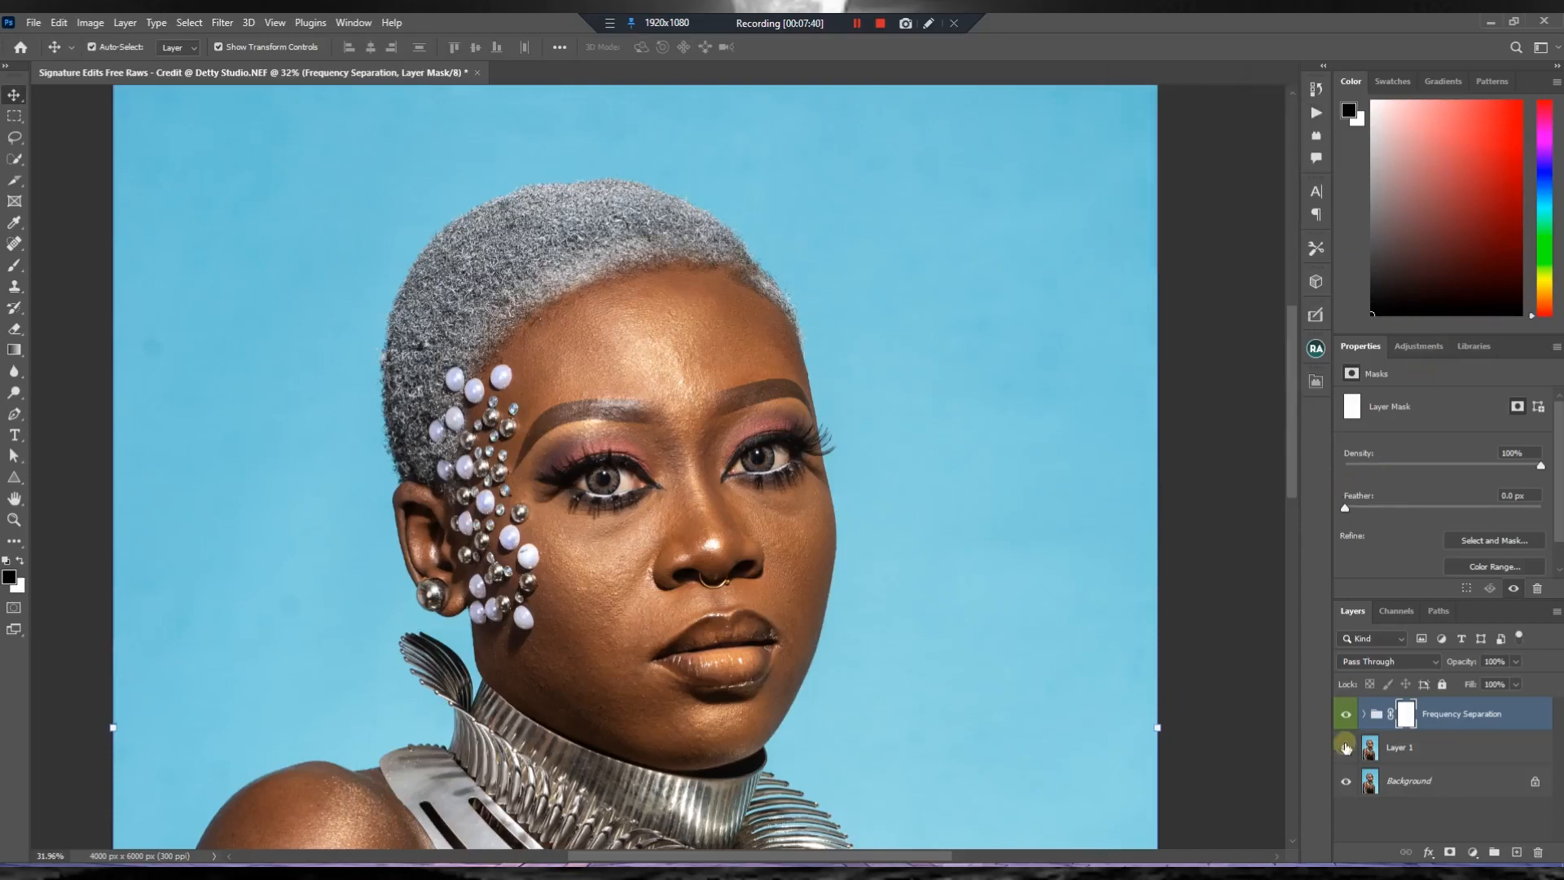
Expand the Frequency Separation group and select its high layer.
left_click(1364, 714)
scroll(1379, 770, "down", 1)
scroll(1380, 770, "up", 1)
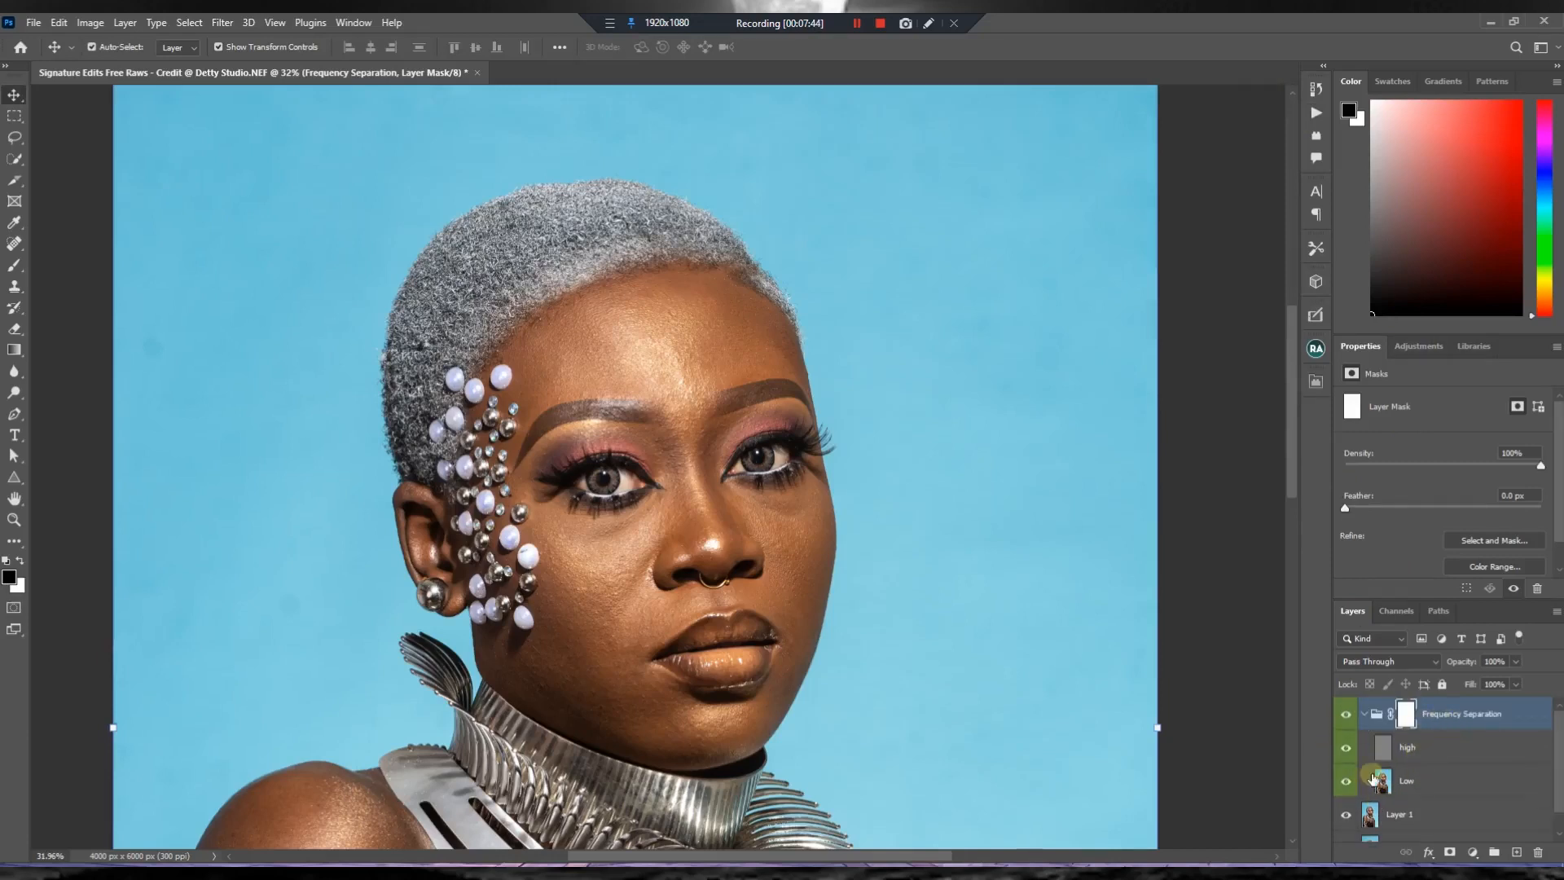
scroll(1401, 764, "down", 1)
scroll(1405, 758, "up", 1)
left_click(1411, 751)
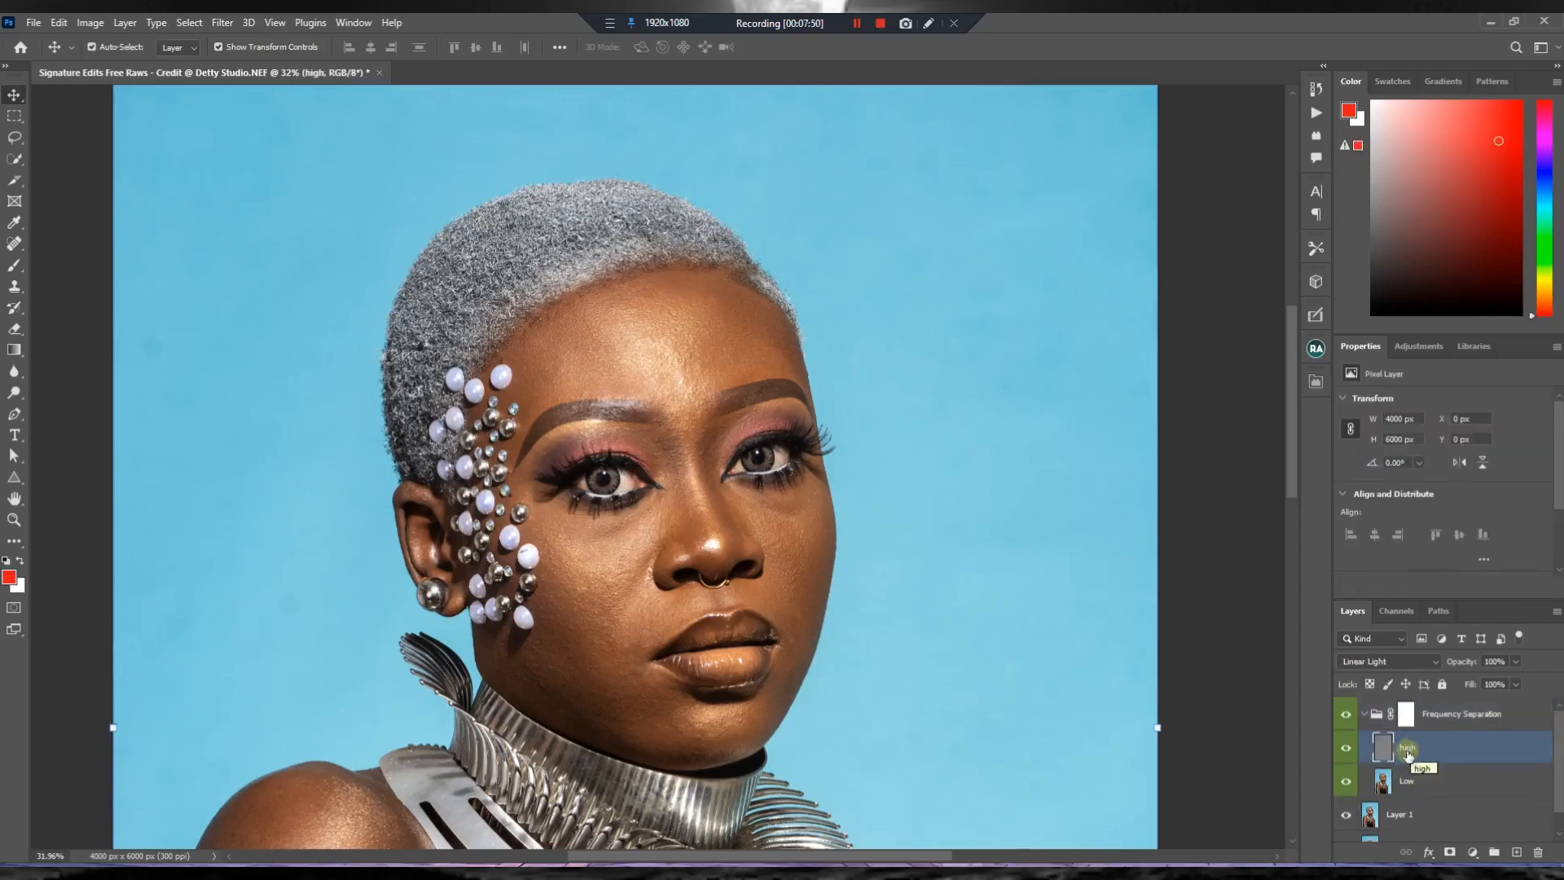
Compare the portrait with and without the high layer's texture, and leave that layer hidden.
left_click(1345, 749)
left_click(1345, 750)
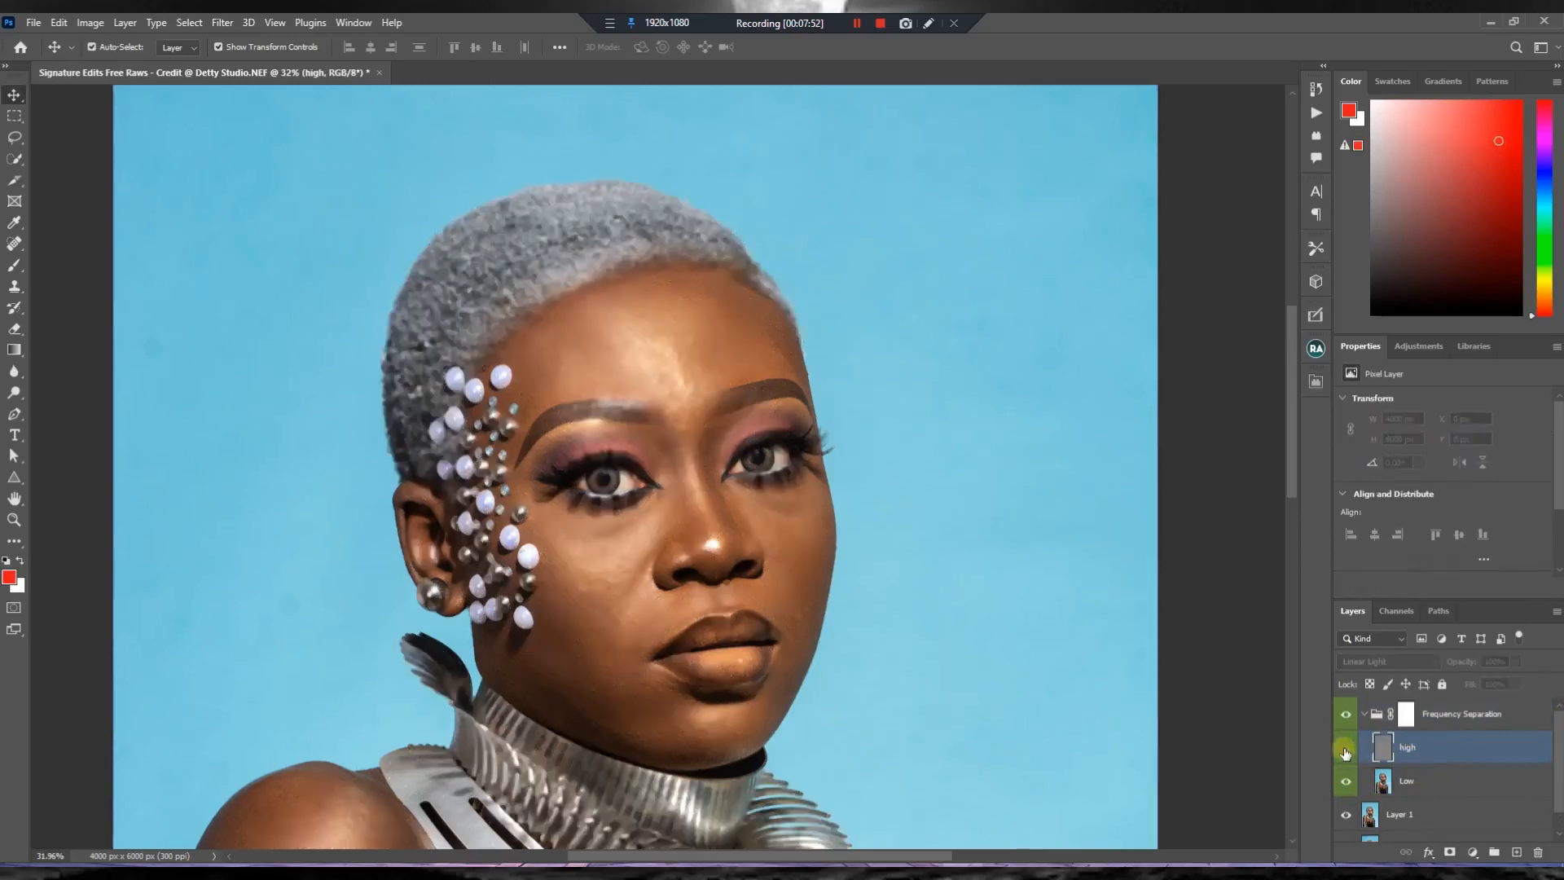
left_click(1346, 750)
left_click(1345, 751)
scroll(1422, 784, "down", 1)
left_click(1346, 758)
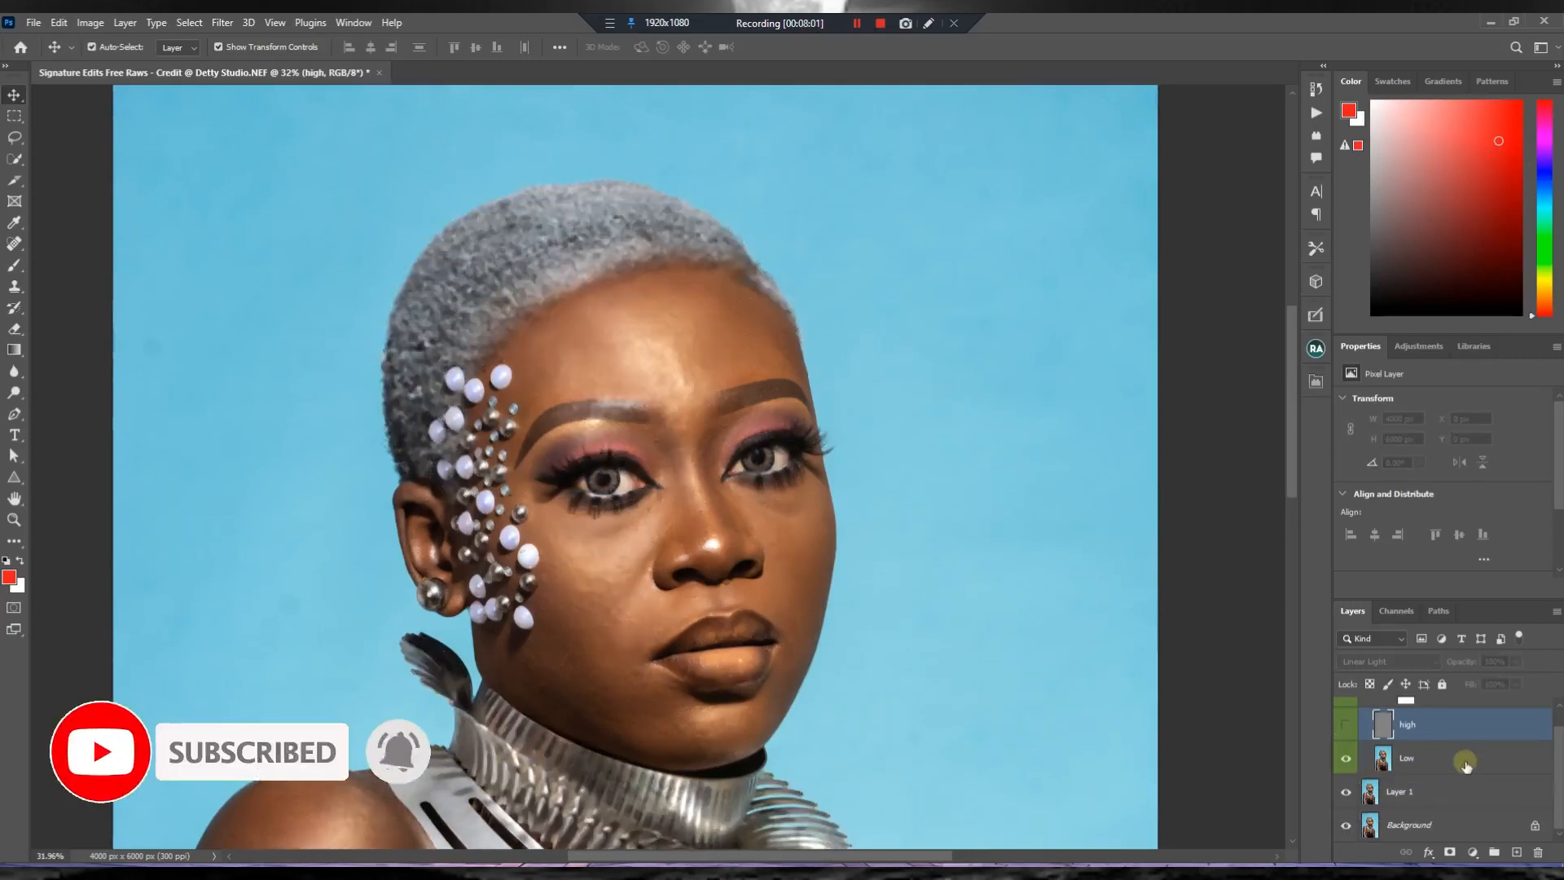
Convert the Low layer into a smart object for re-editable smart filters.
left_click(1426, 757)
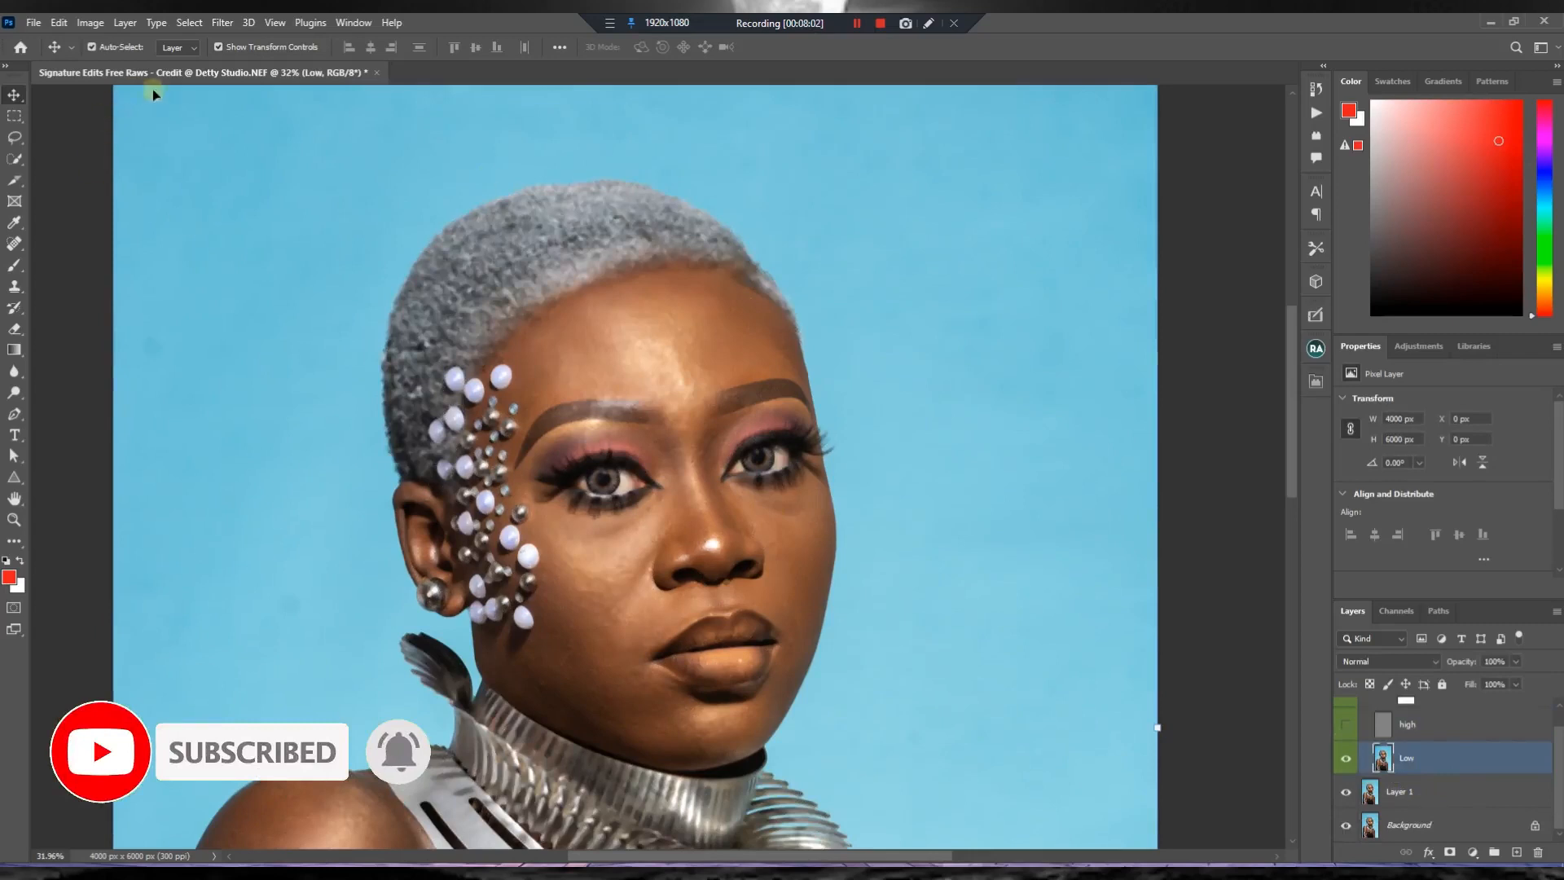
left_click(238, 27)
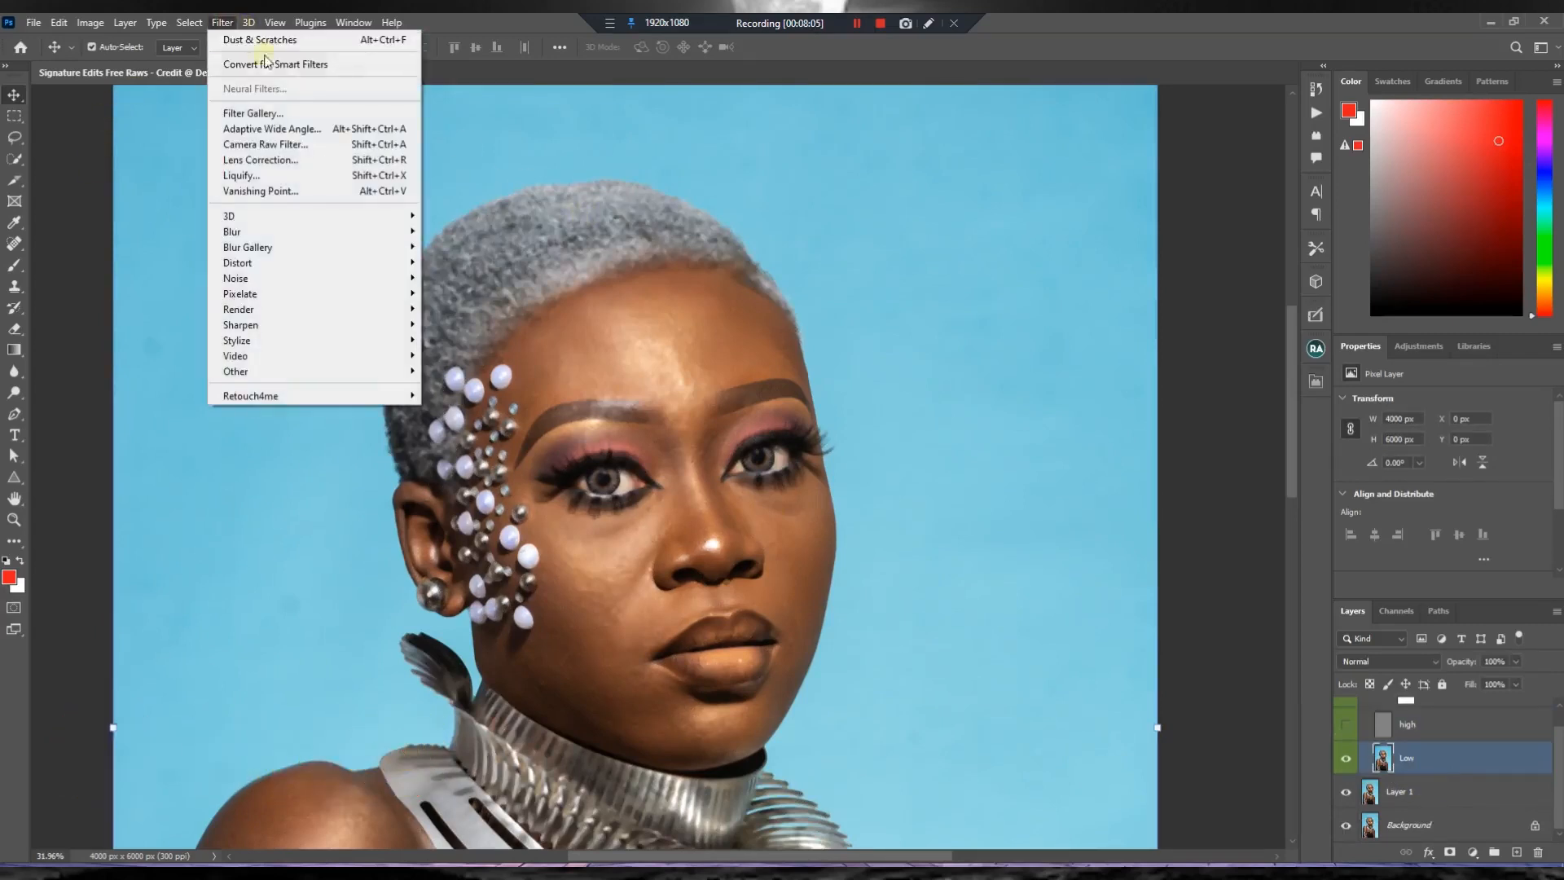
left_click(295, 65)
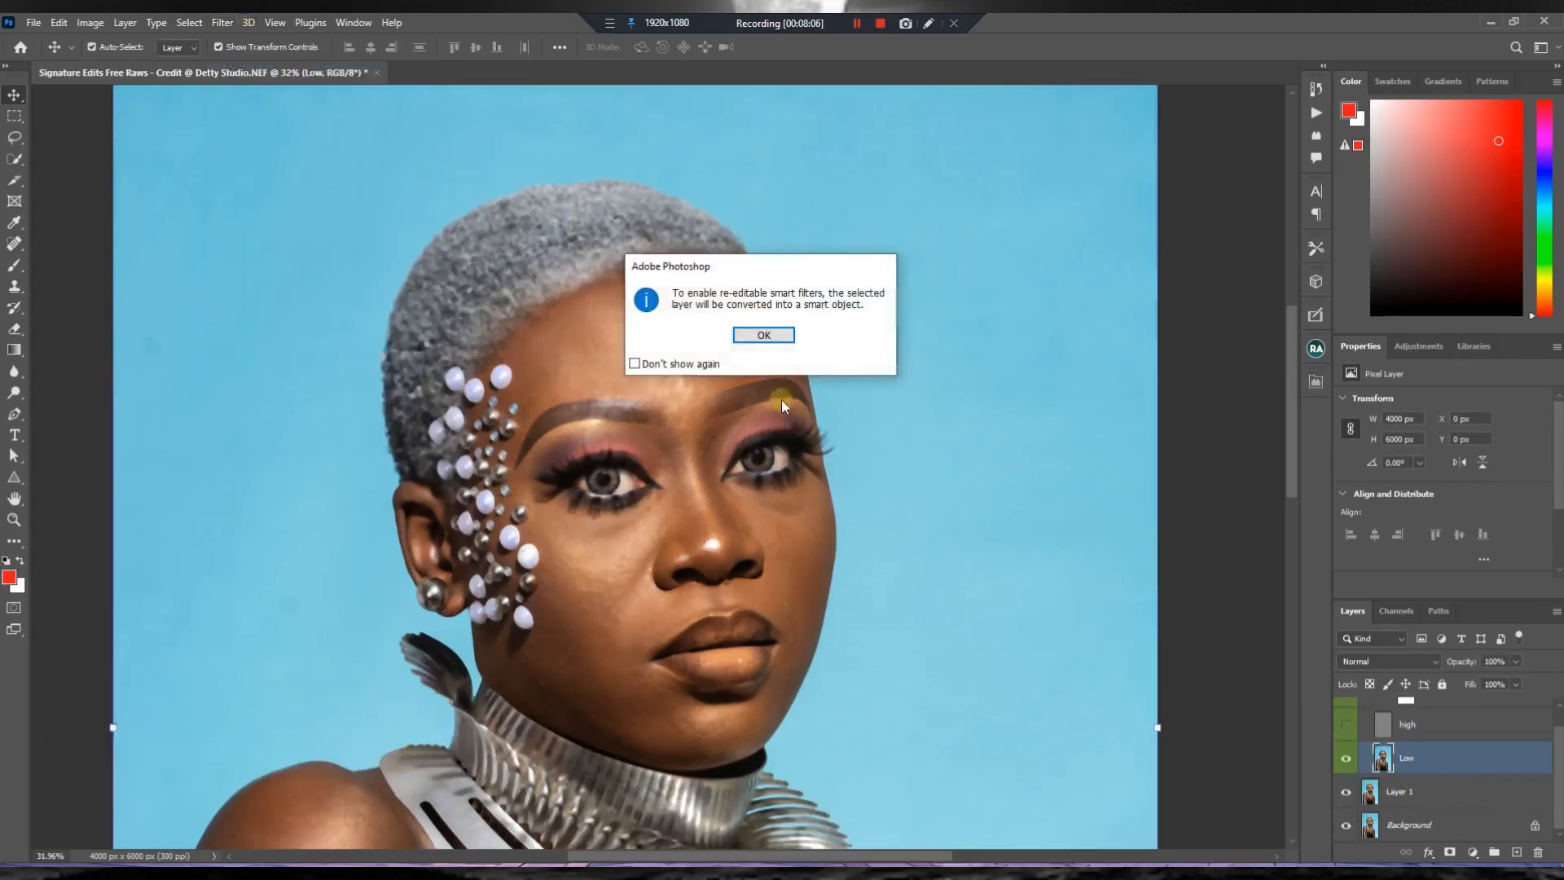
left_click(764, 335)
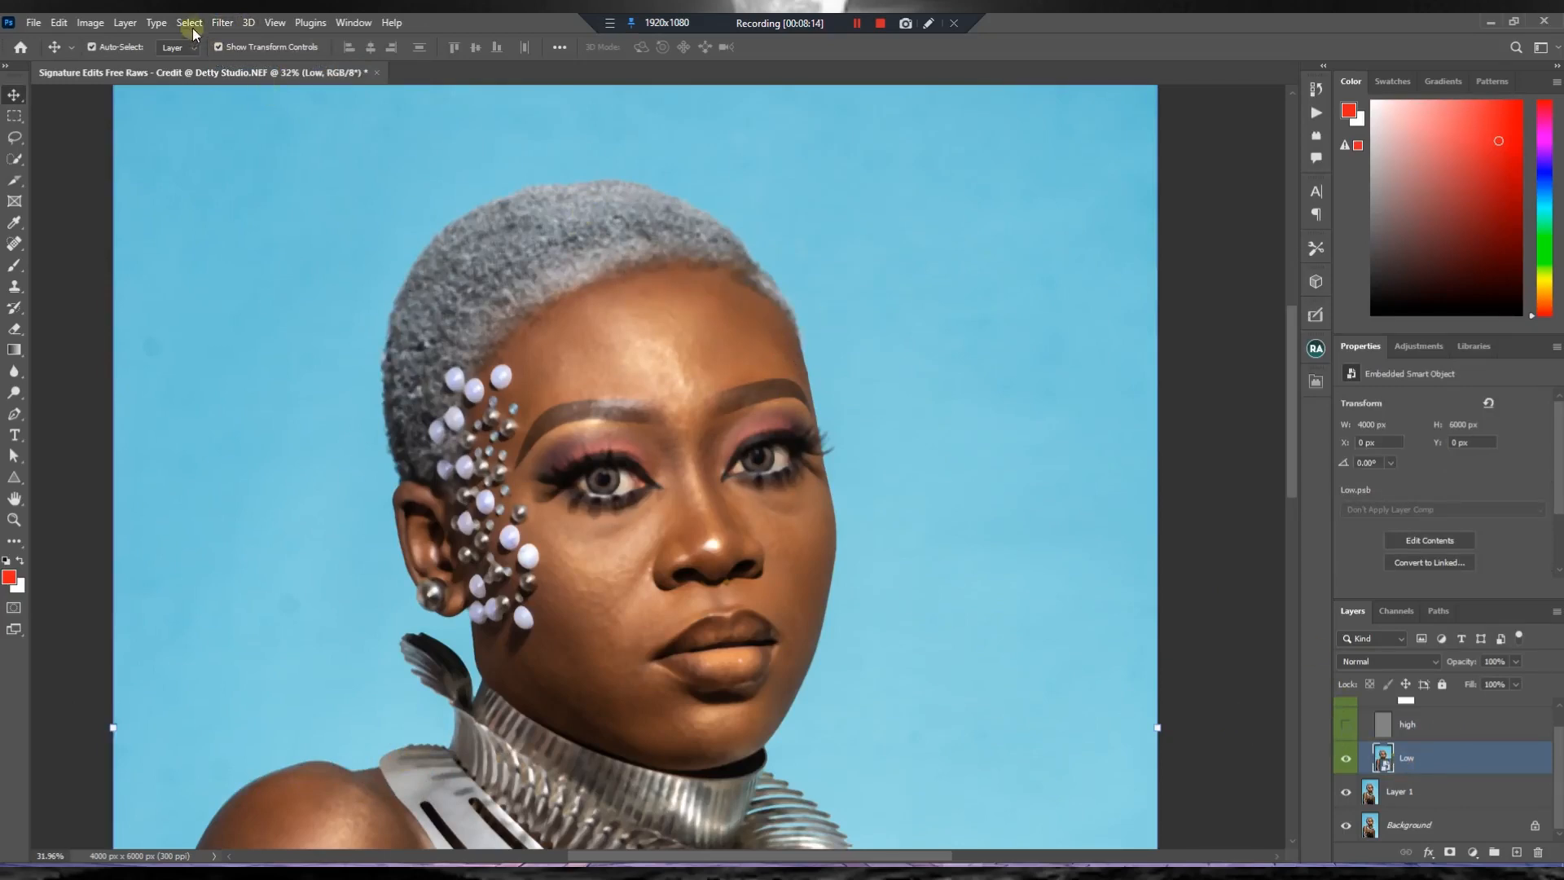
Apply a Surface Blur smart filter to the Low layer with a radius of 60 pixels and a threshold of 30 levels.
left_click(227, 26)
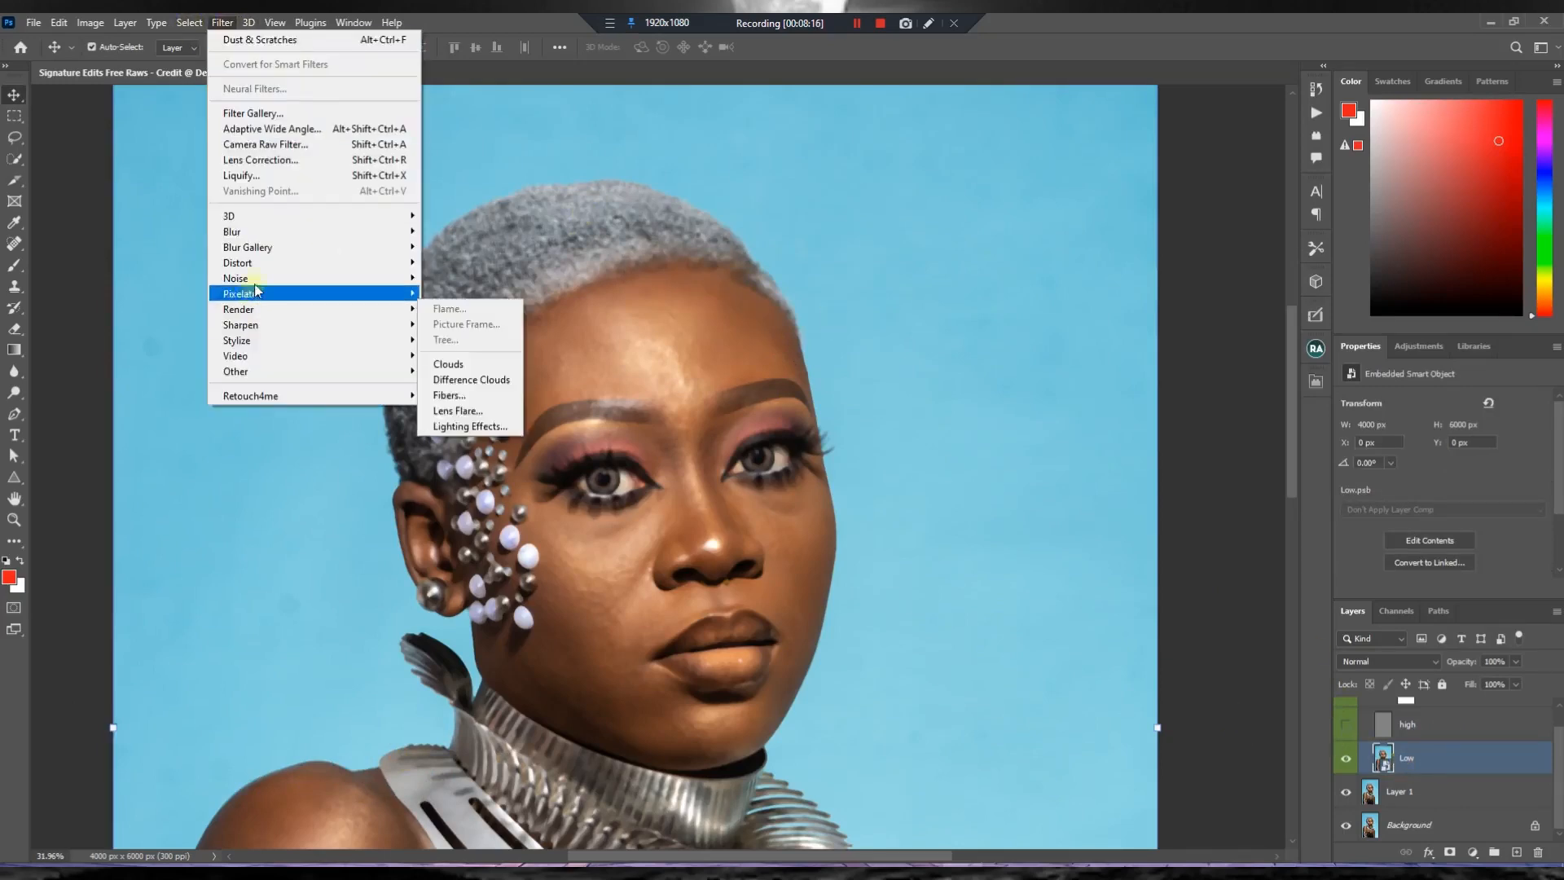
mouse_move(285, 232)
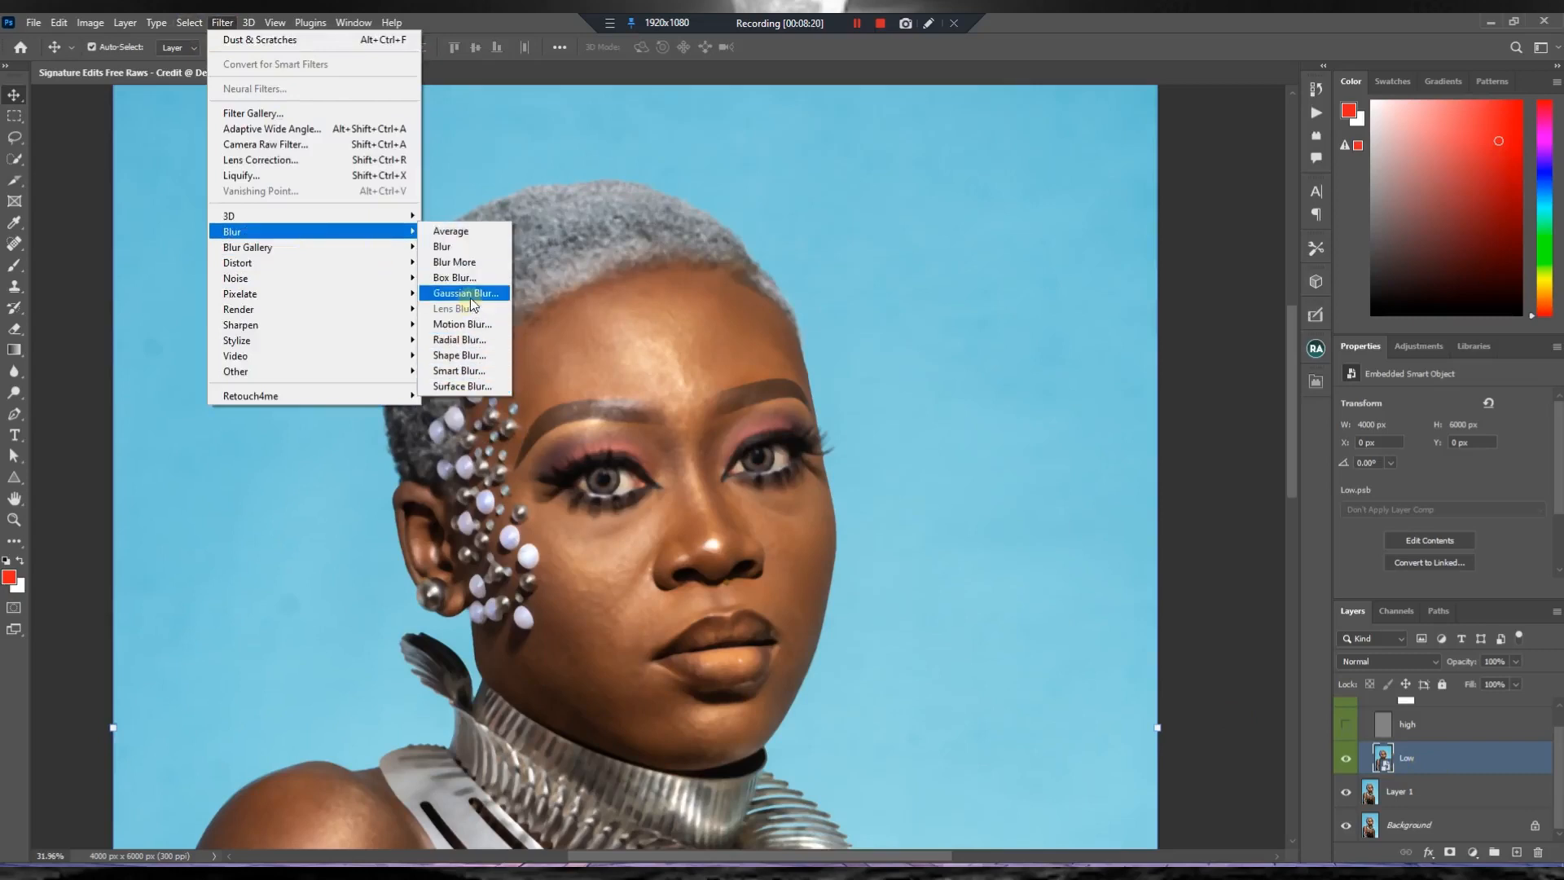
left_click(454, 394)
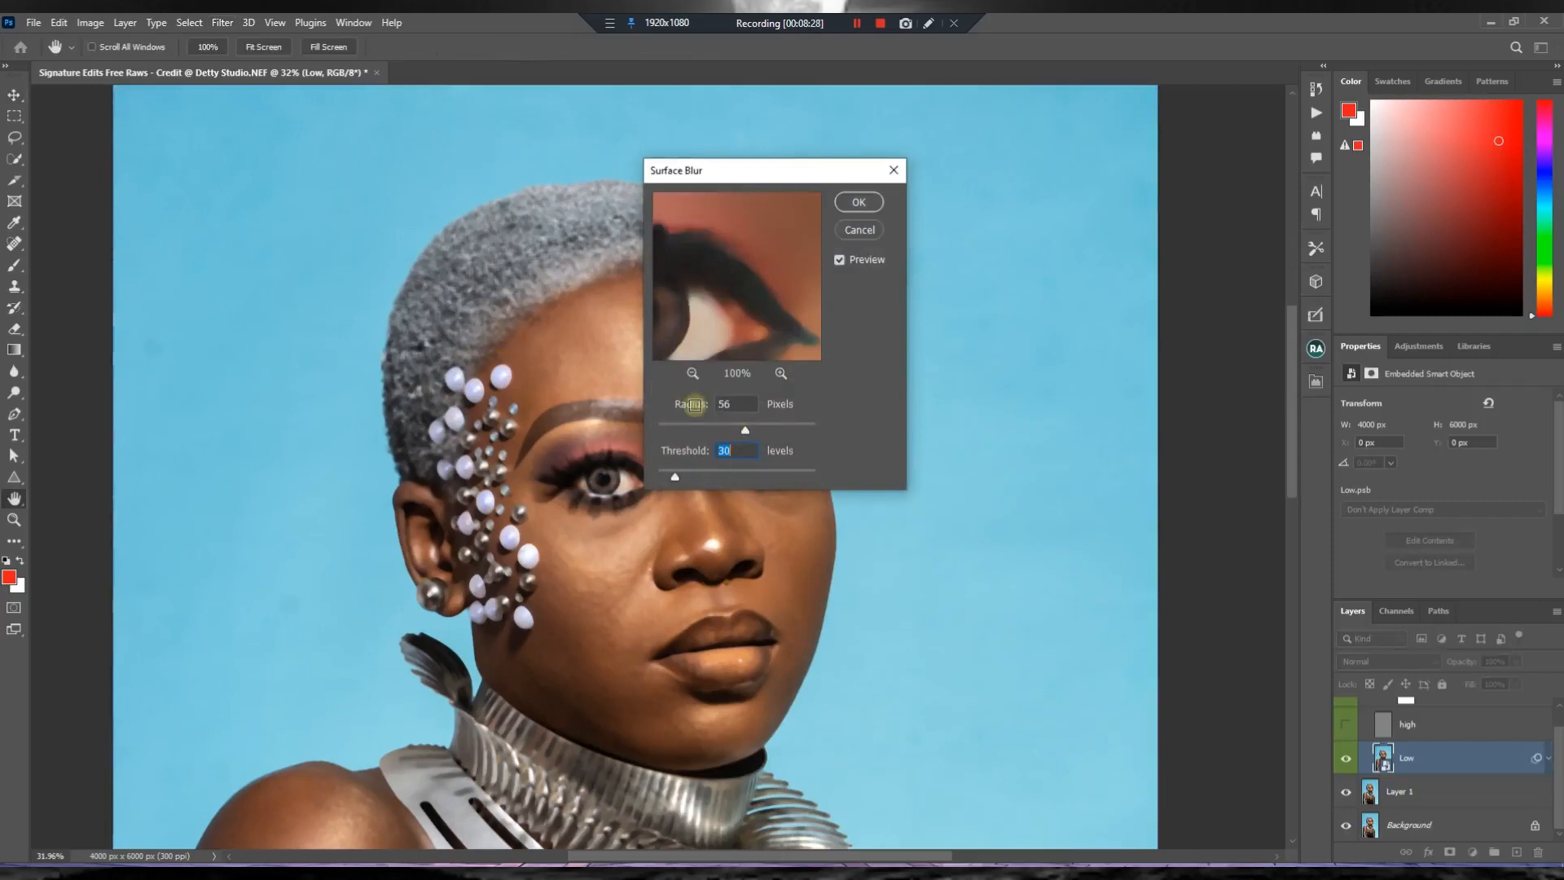
left_click(744, 431)
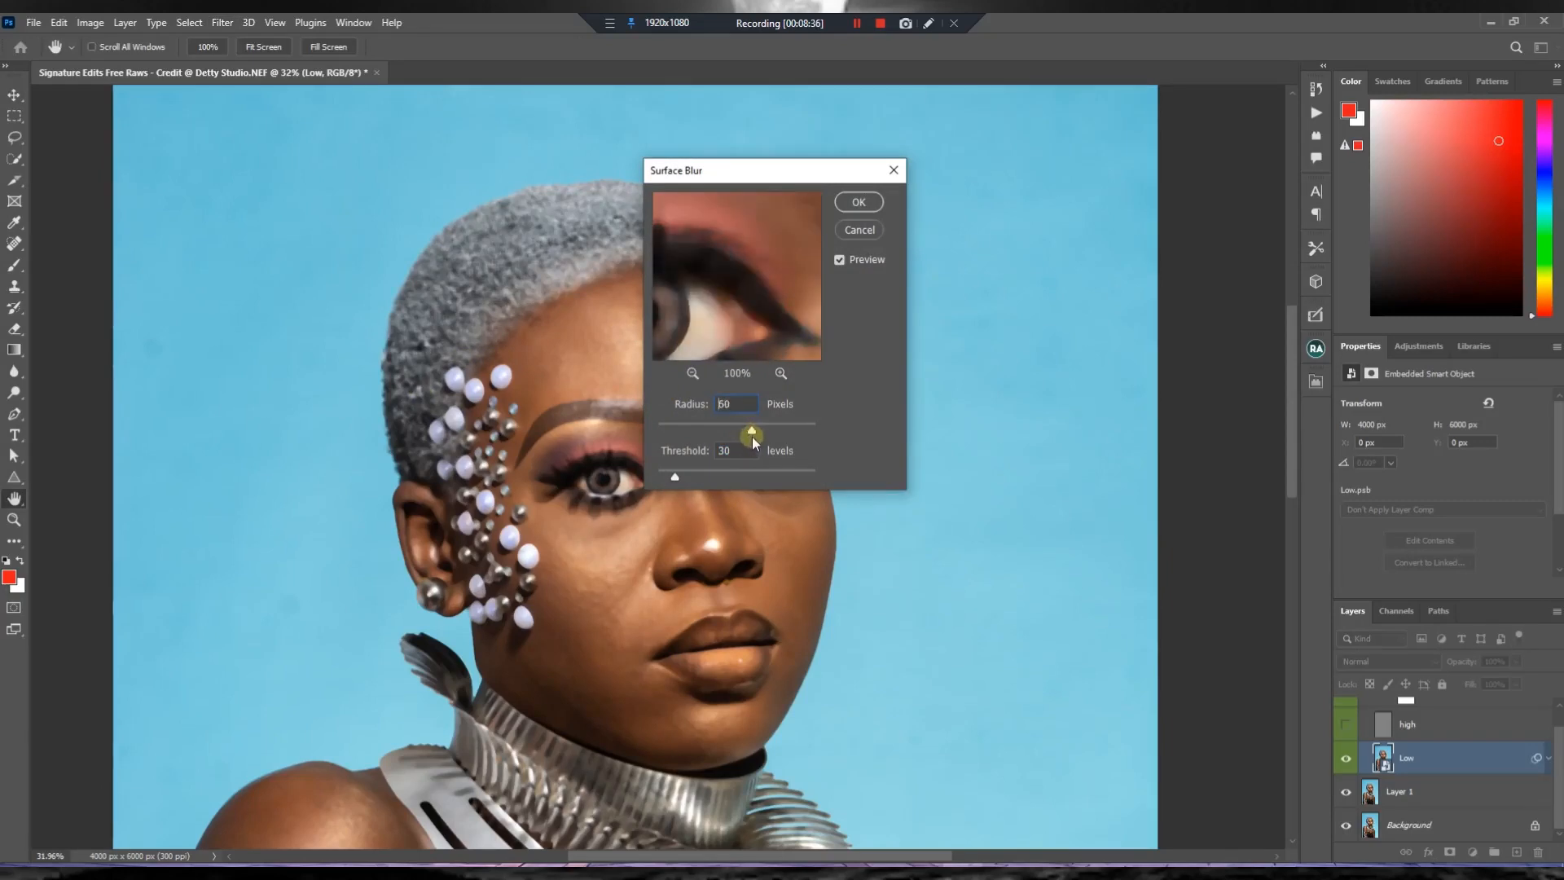
left_click(673, 461)
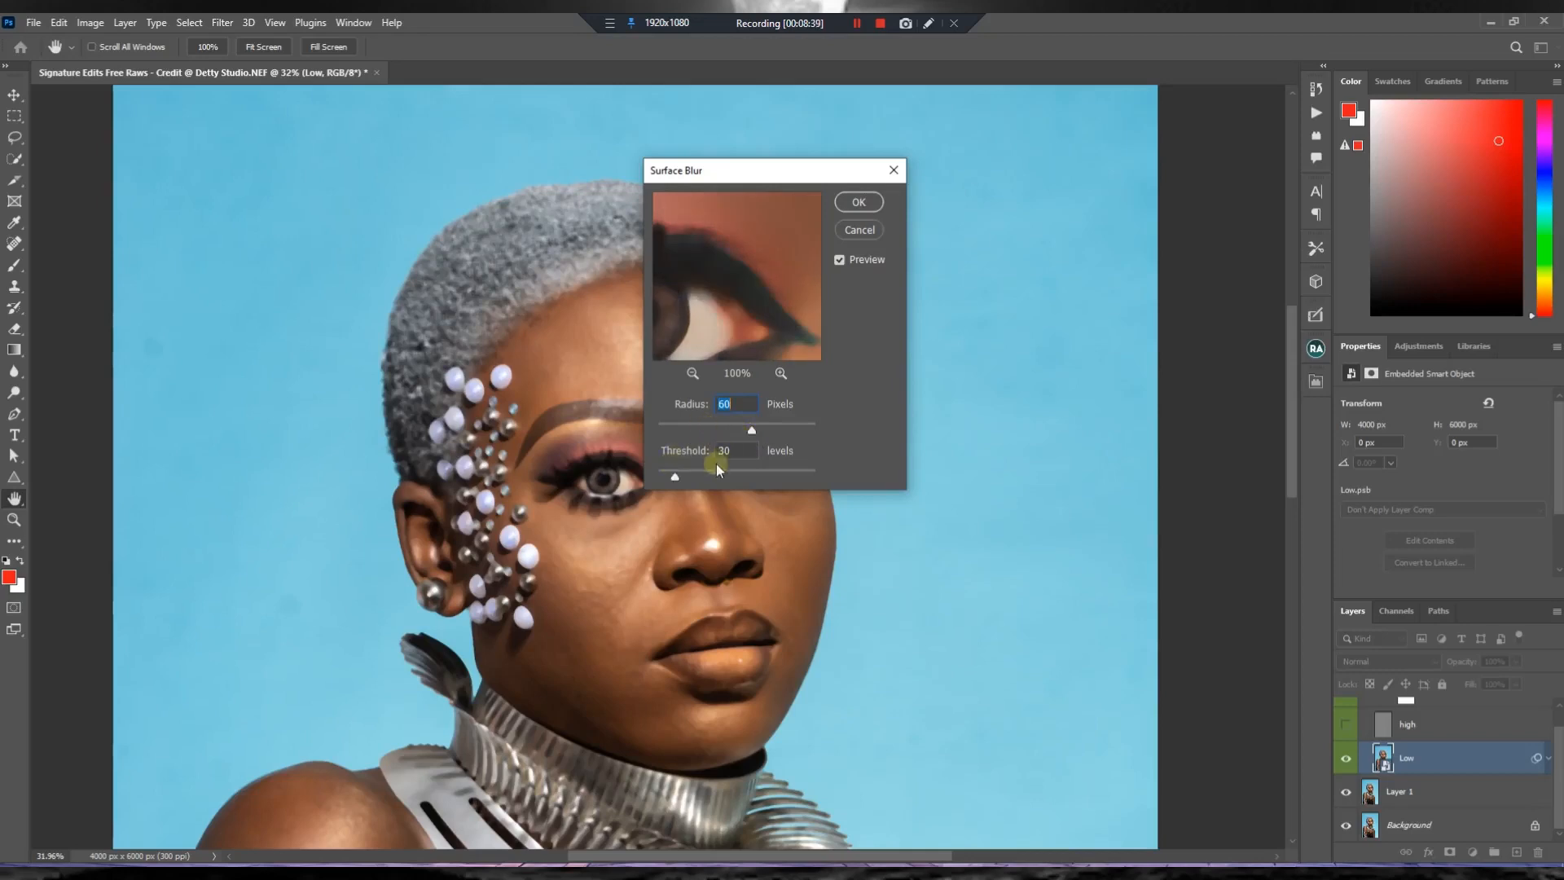
left_click(859, 203)
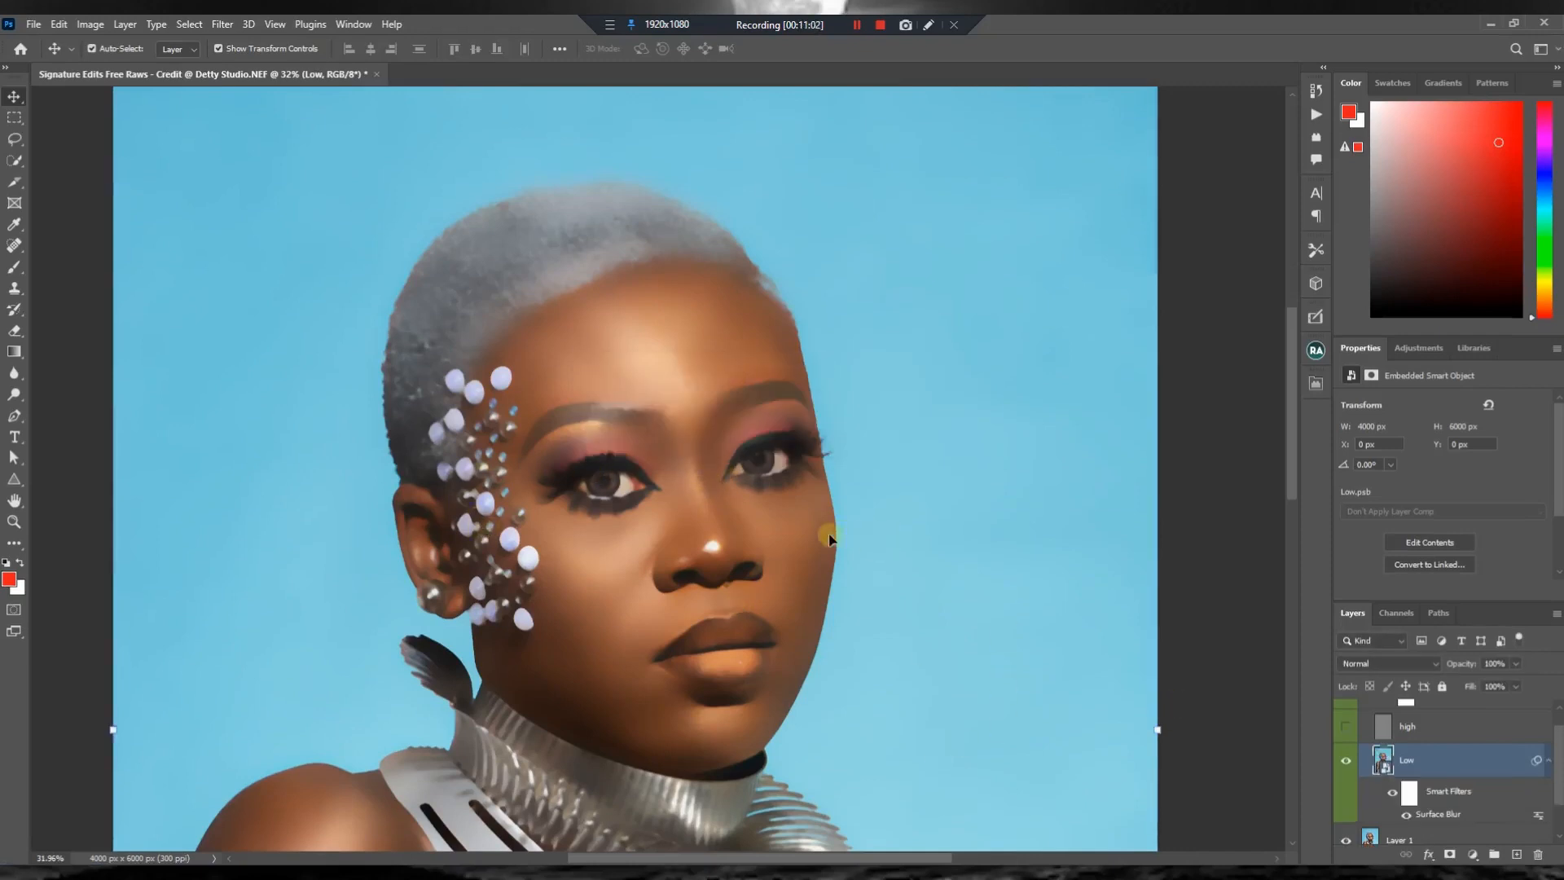
Turn the high layer's visibility back on above the blurred Low layer.
scroll(1534, 785, "down", 1)
scroll(1534, 784, "up", 1)
scroll(1352, 764, "up", 1)
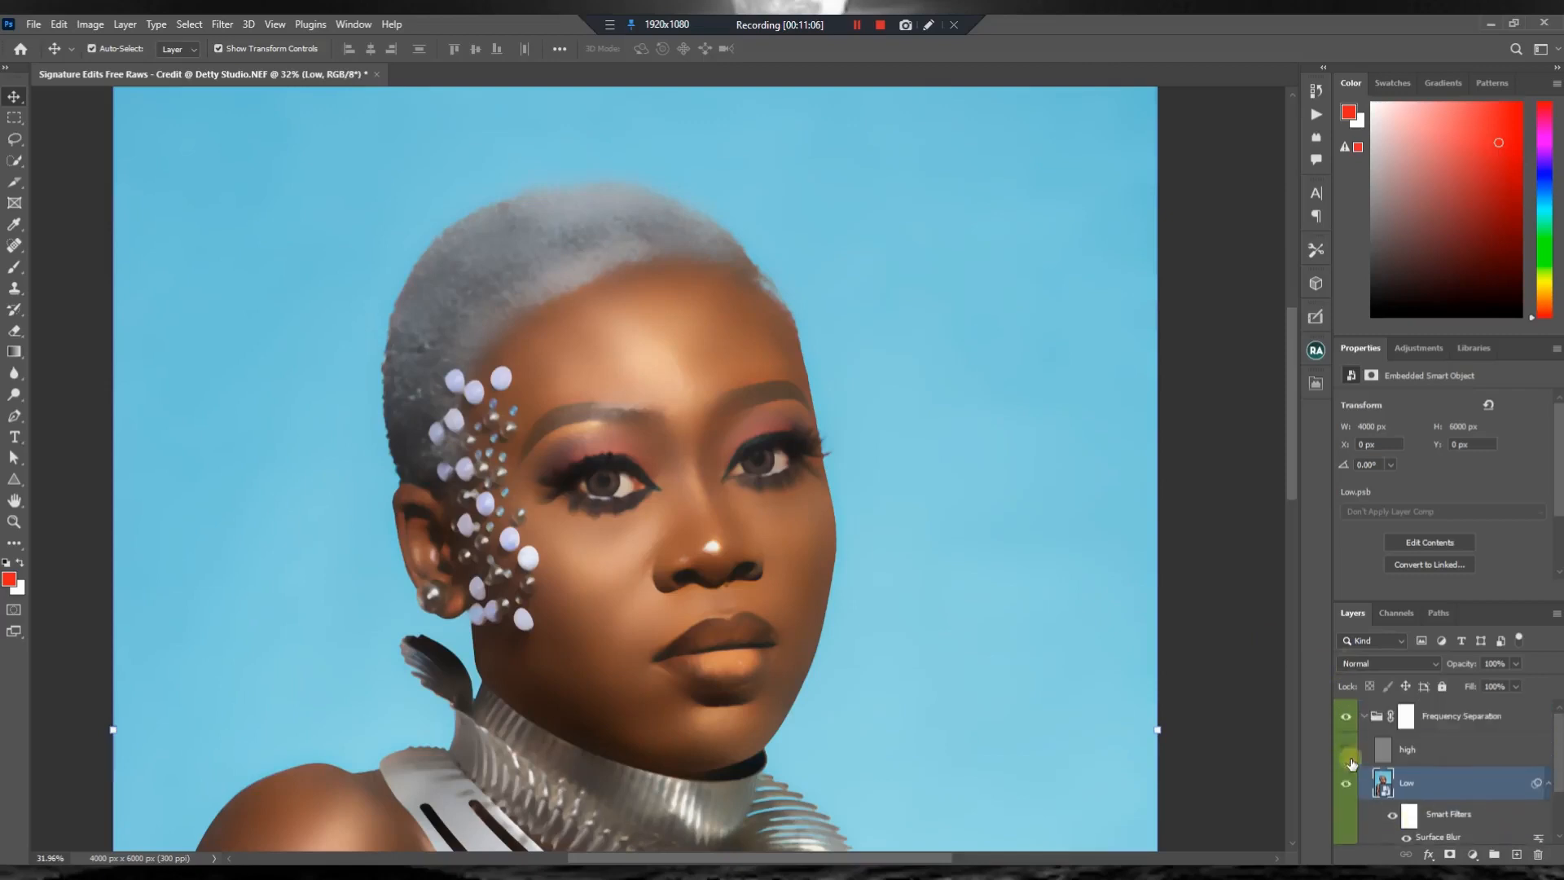
left_click(1345, 753)
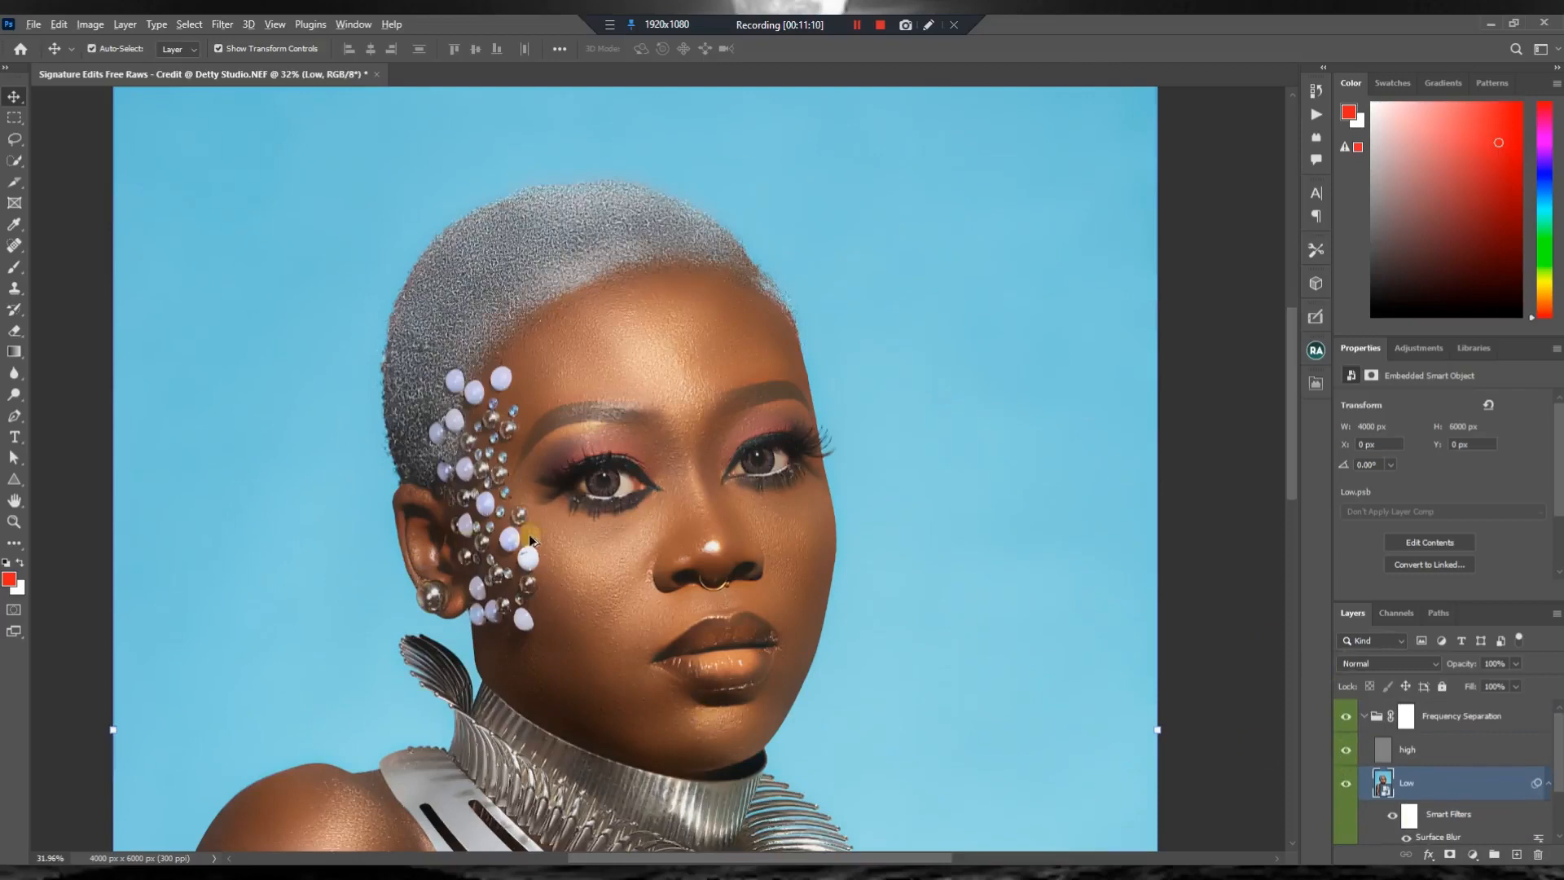
Examine the smoothed skin on the face and the effect of the blur on the hair and its edges.
scroll(529, 535, "up", 6)
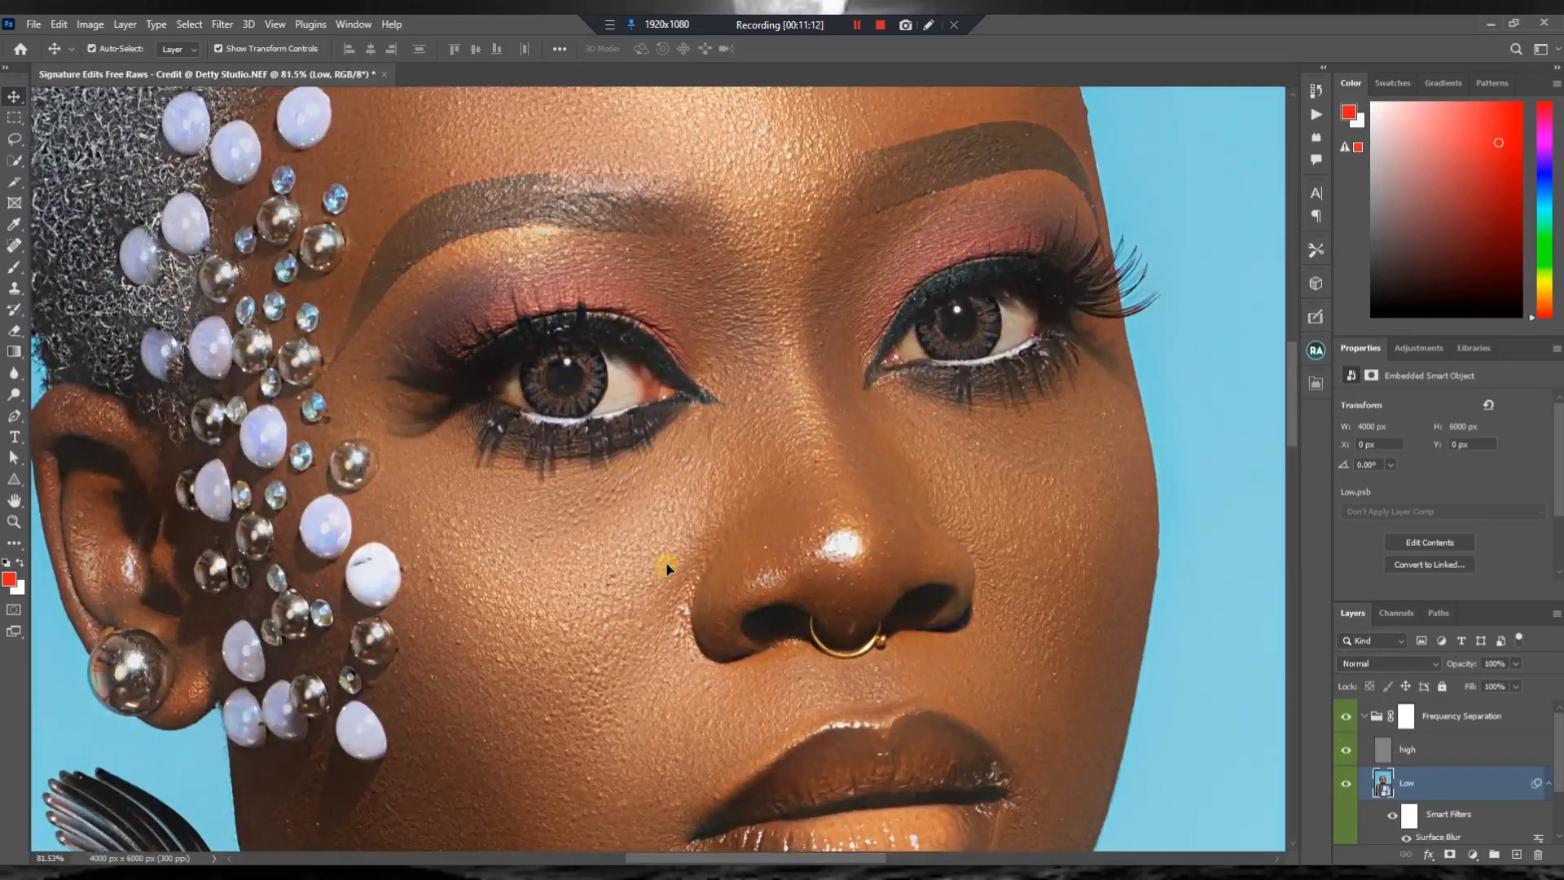
scroll(666, 568, "down", 4)
scroll(663, 569, "up", 4)
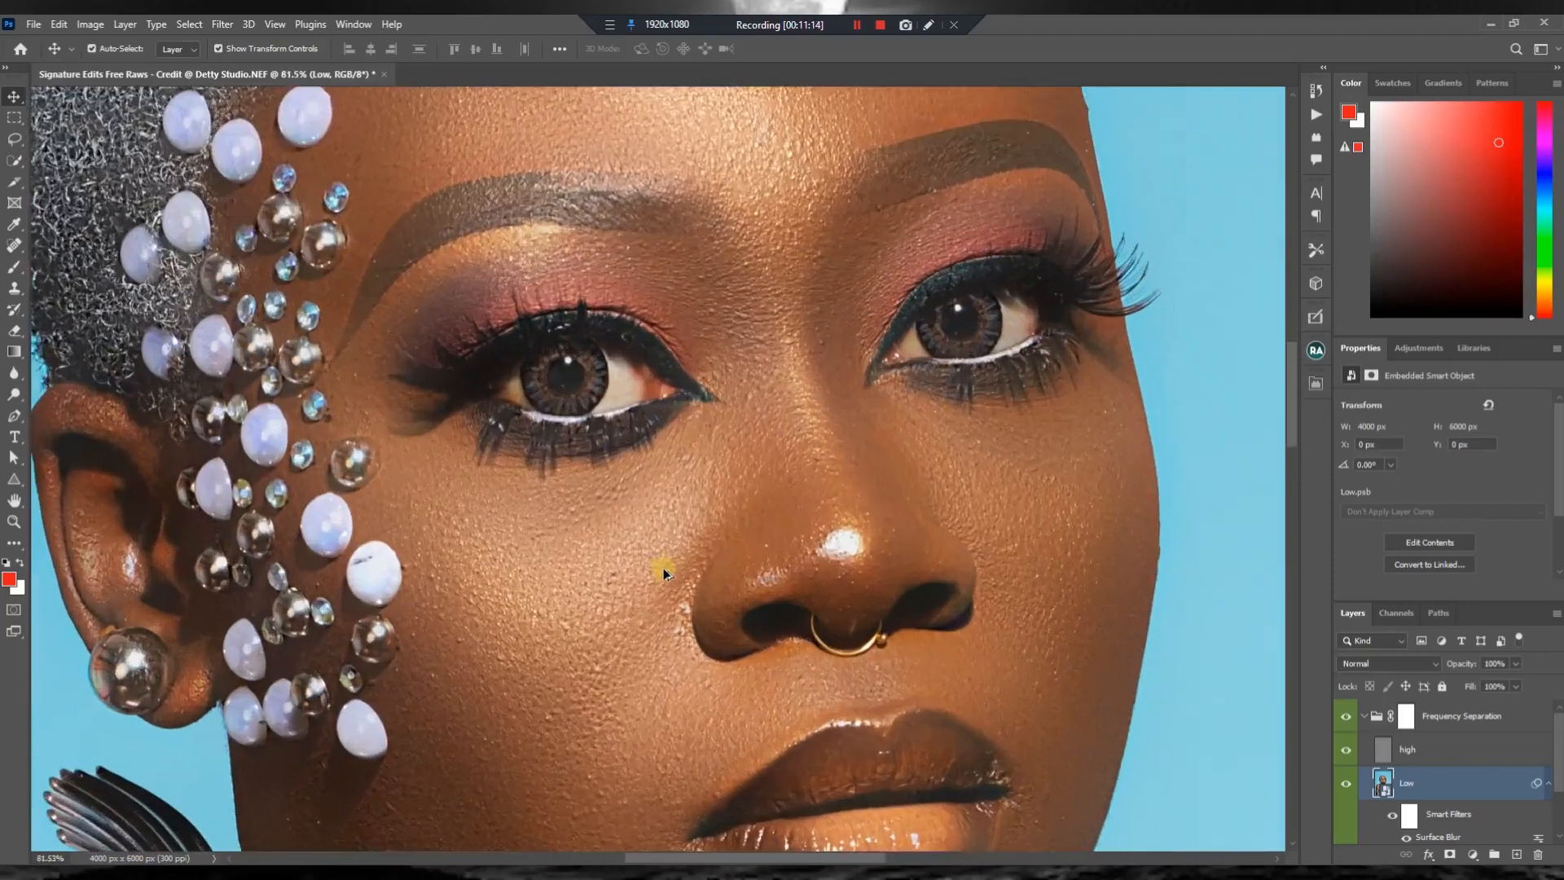
scroll(644, 585, "down", 5)
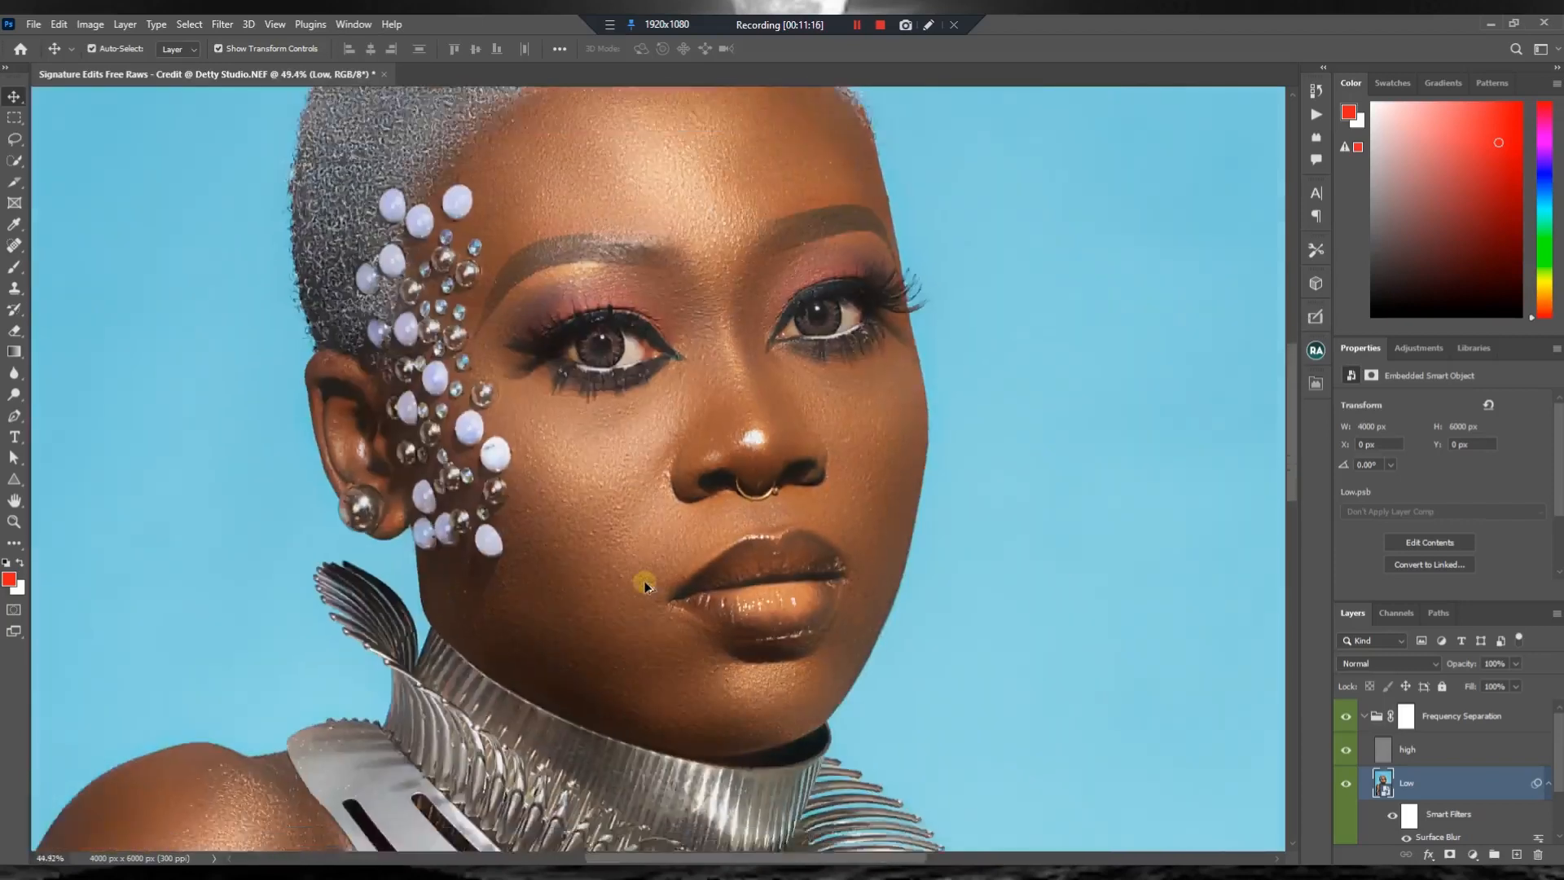
scroll(616, 183, "up", 4)
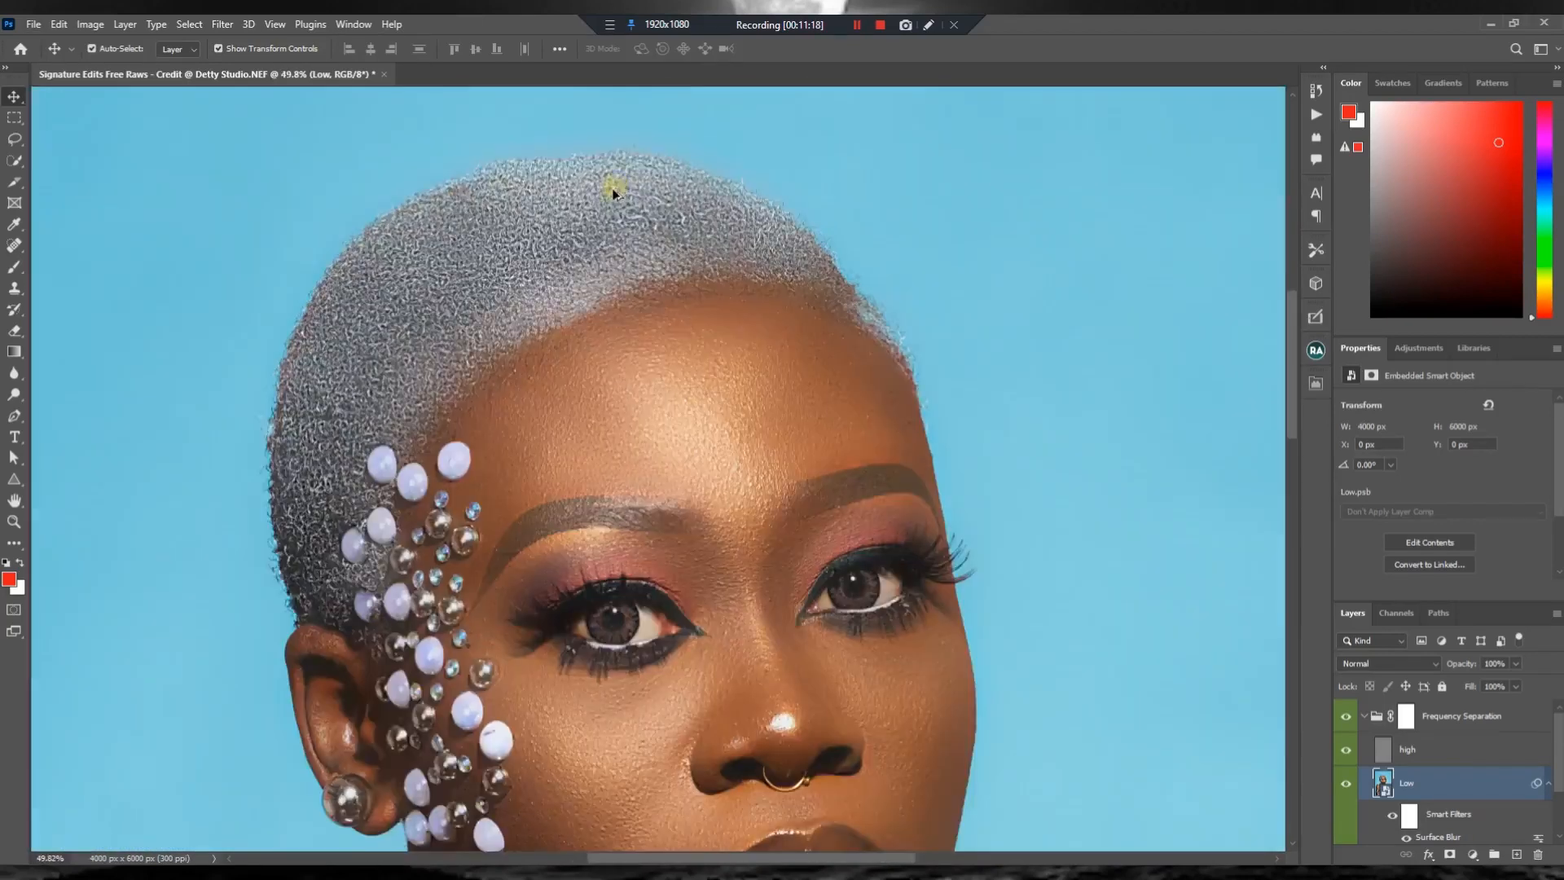
scroll(596, 204, "down", 5)
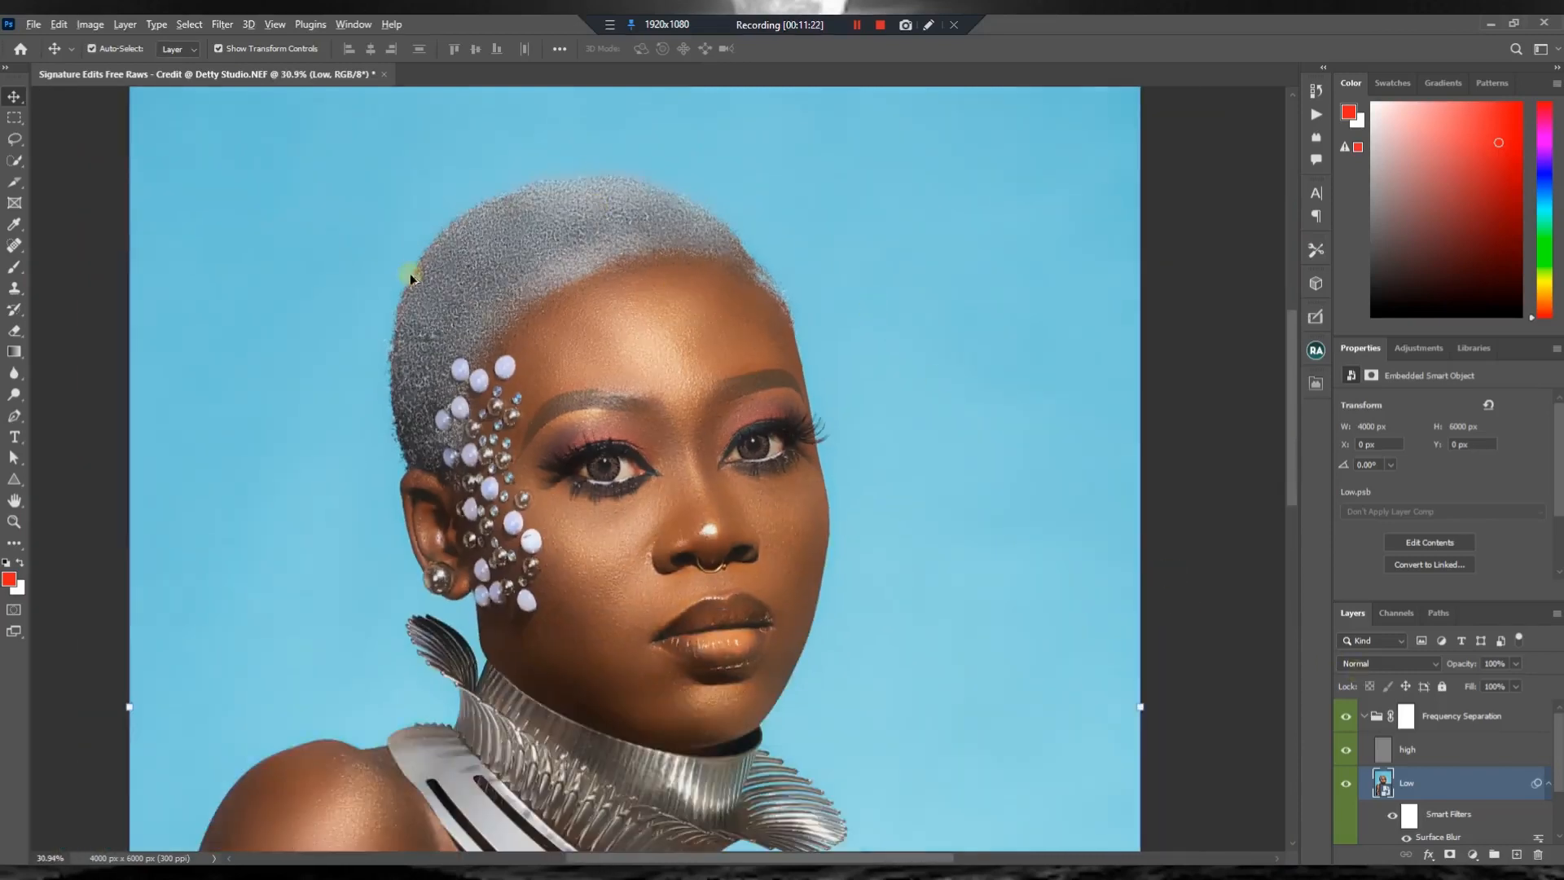
scroll(489, 252, "up", 2)
scroll(534, 258, "up", 2)
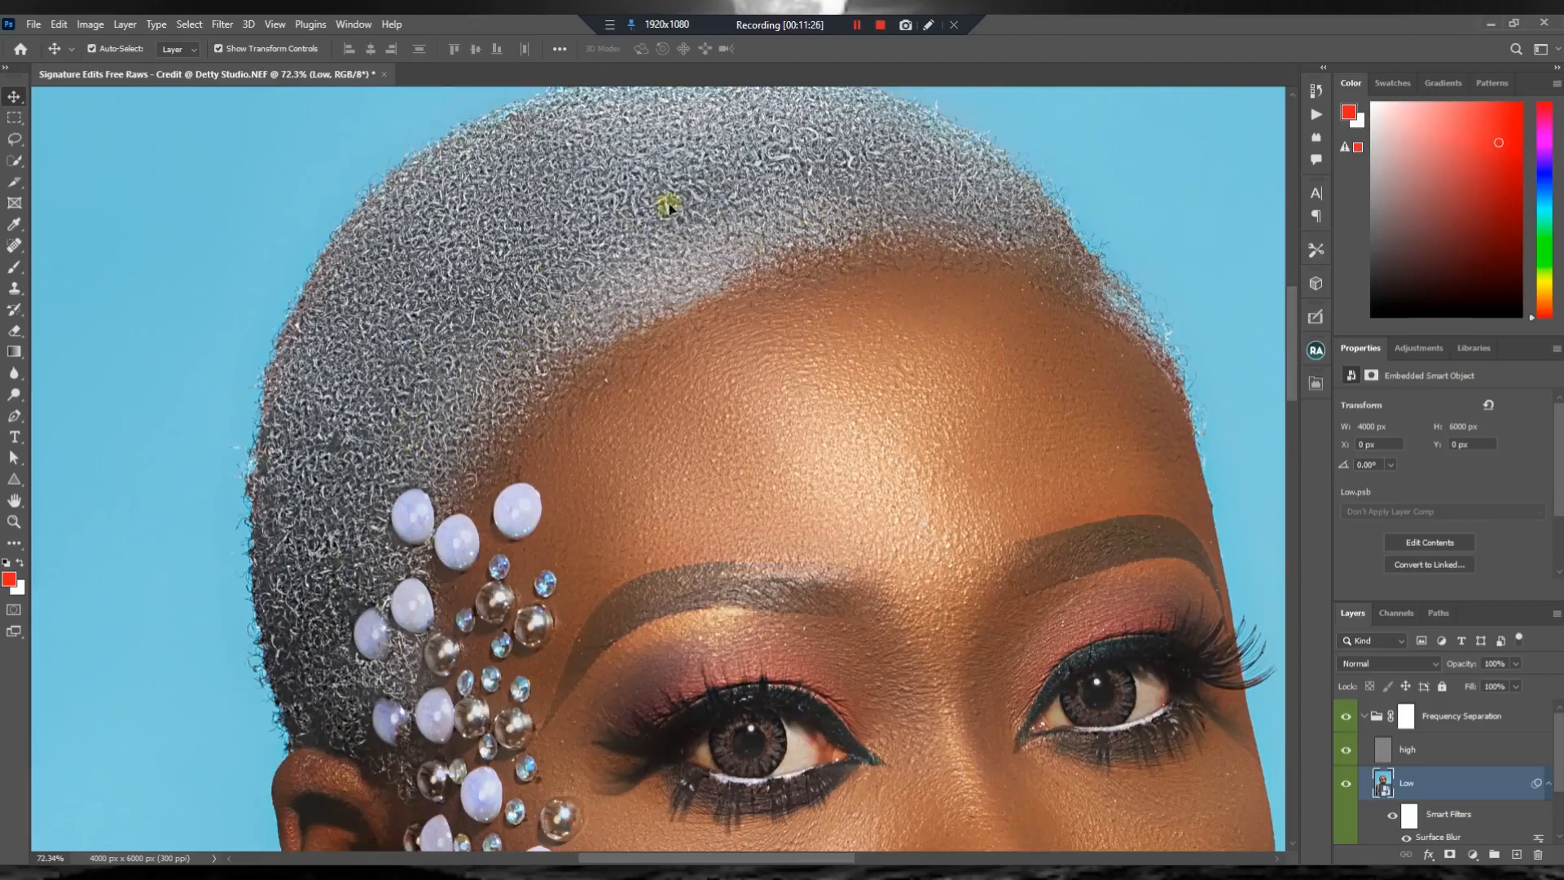
scroll(637, 214, "down", 6)
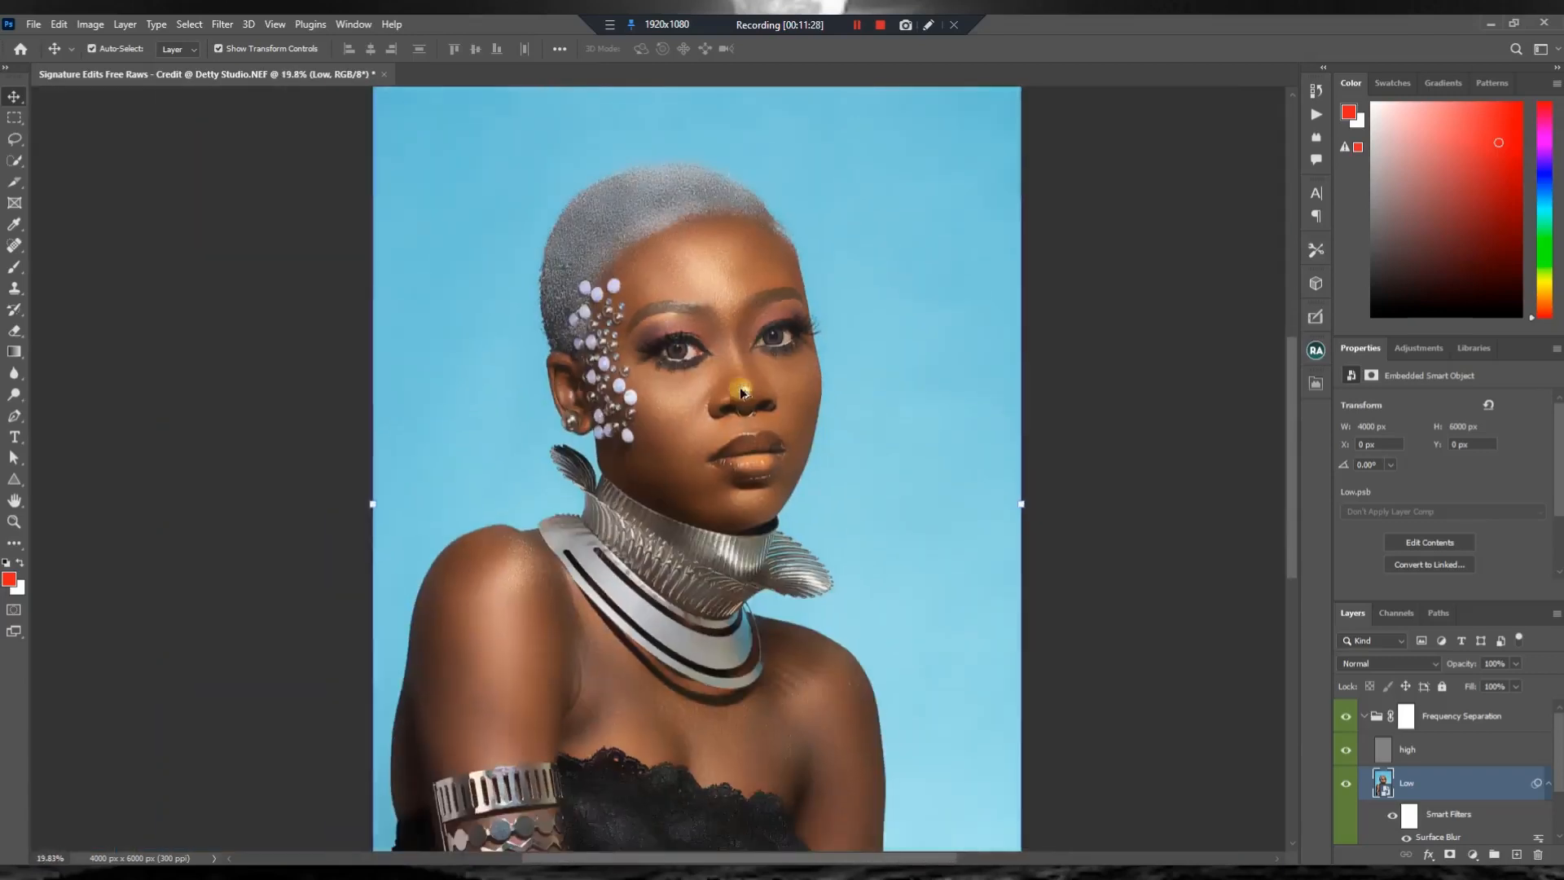
Compare the portrait with and without the high and Low layers, examining the skin texture around the nose and lips.
left_click(1344, 756)
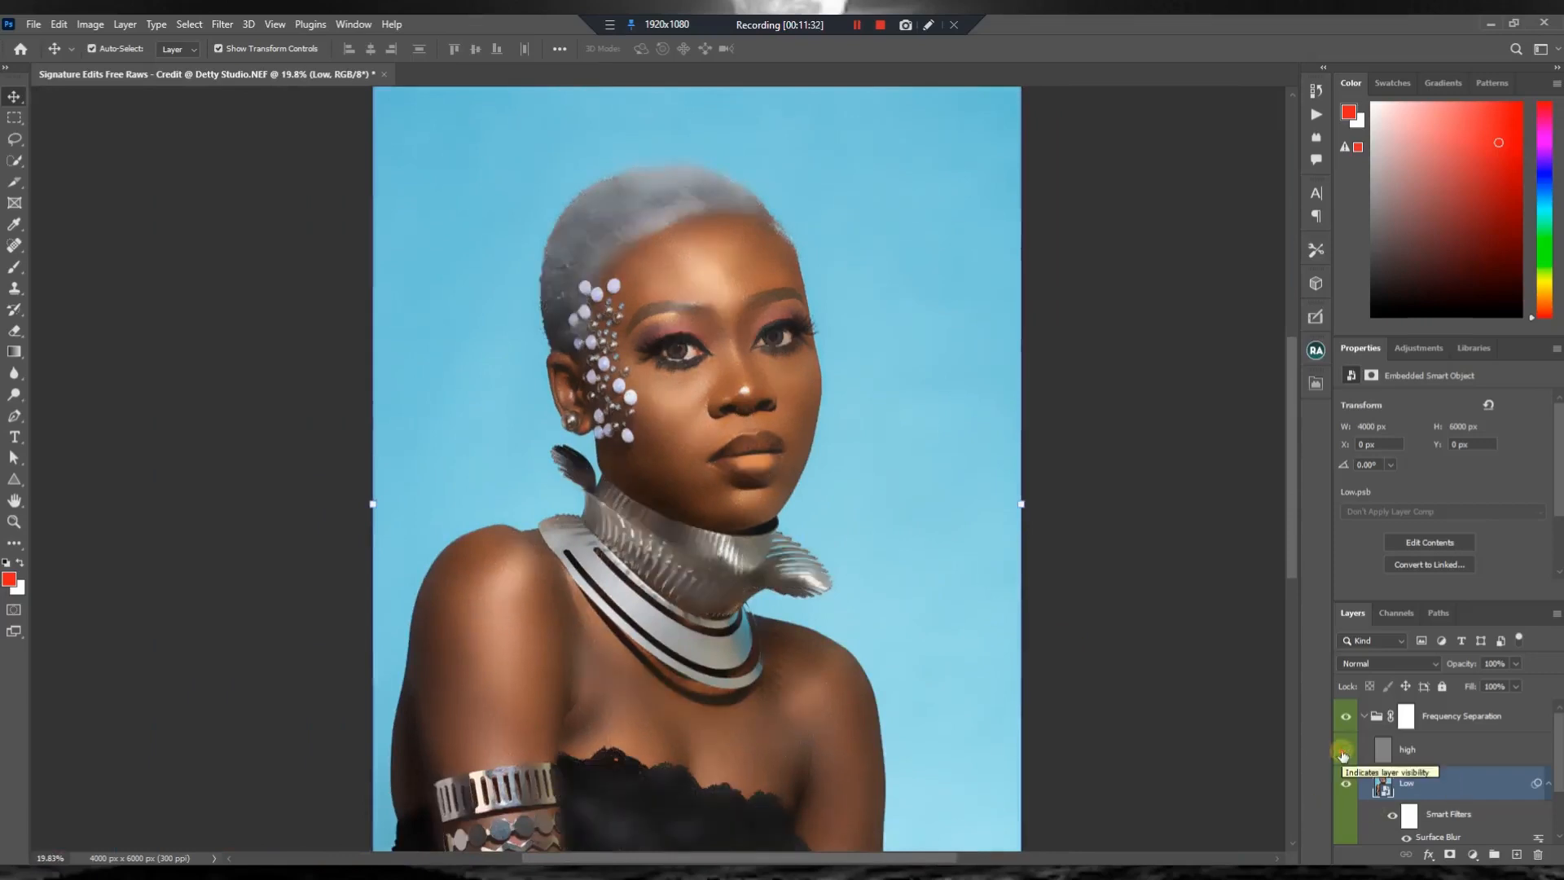
left_click(1343, 755)
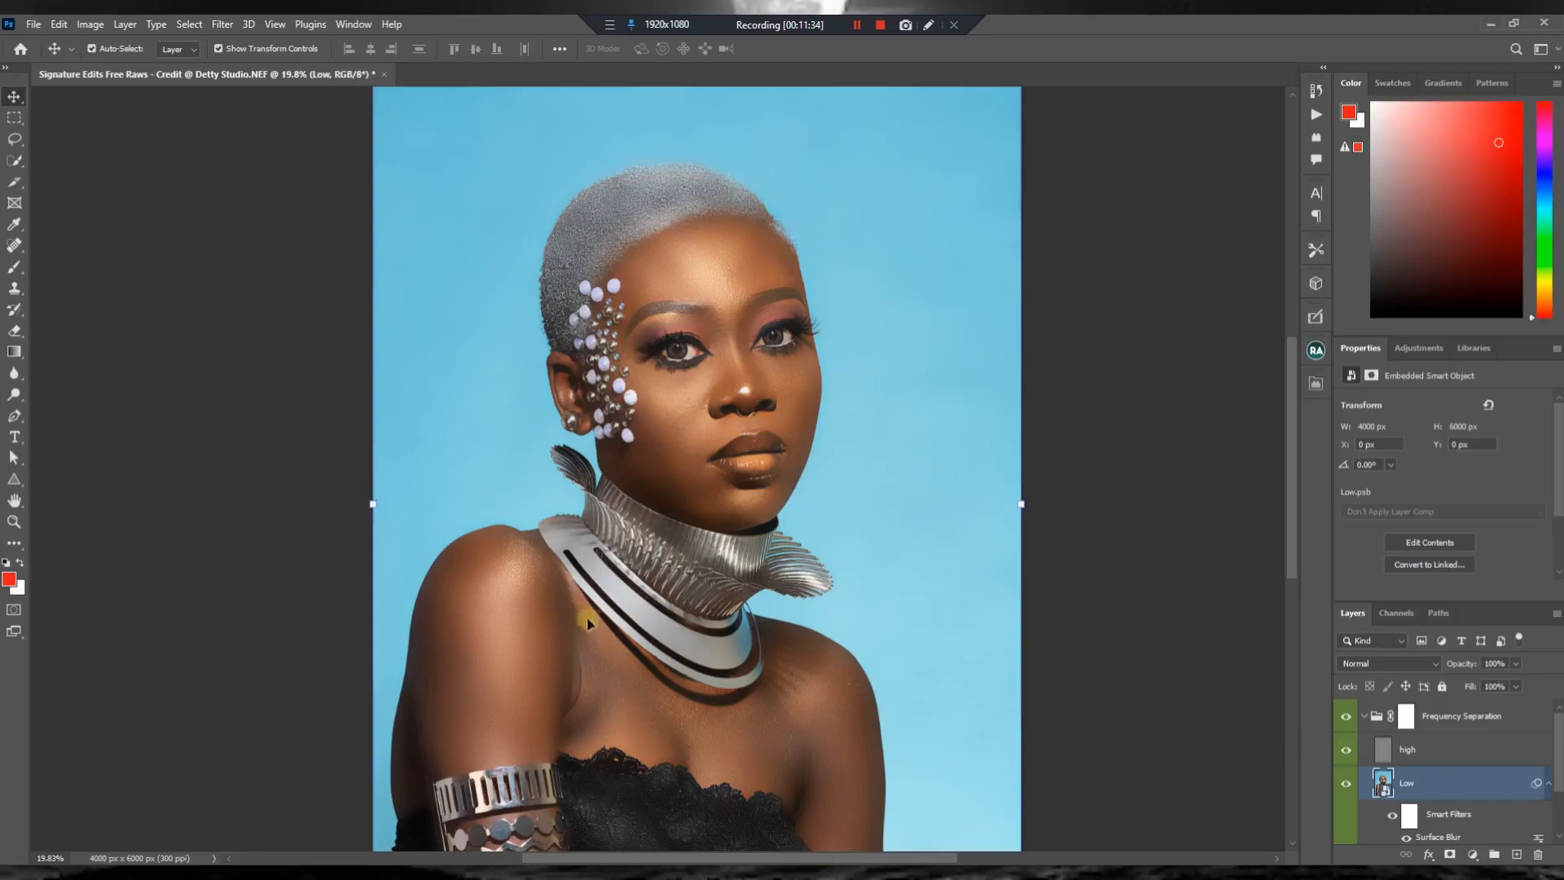
scroll(737, 282, "up", 2)
scroll(735, 297, "up", 3)
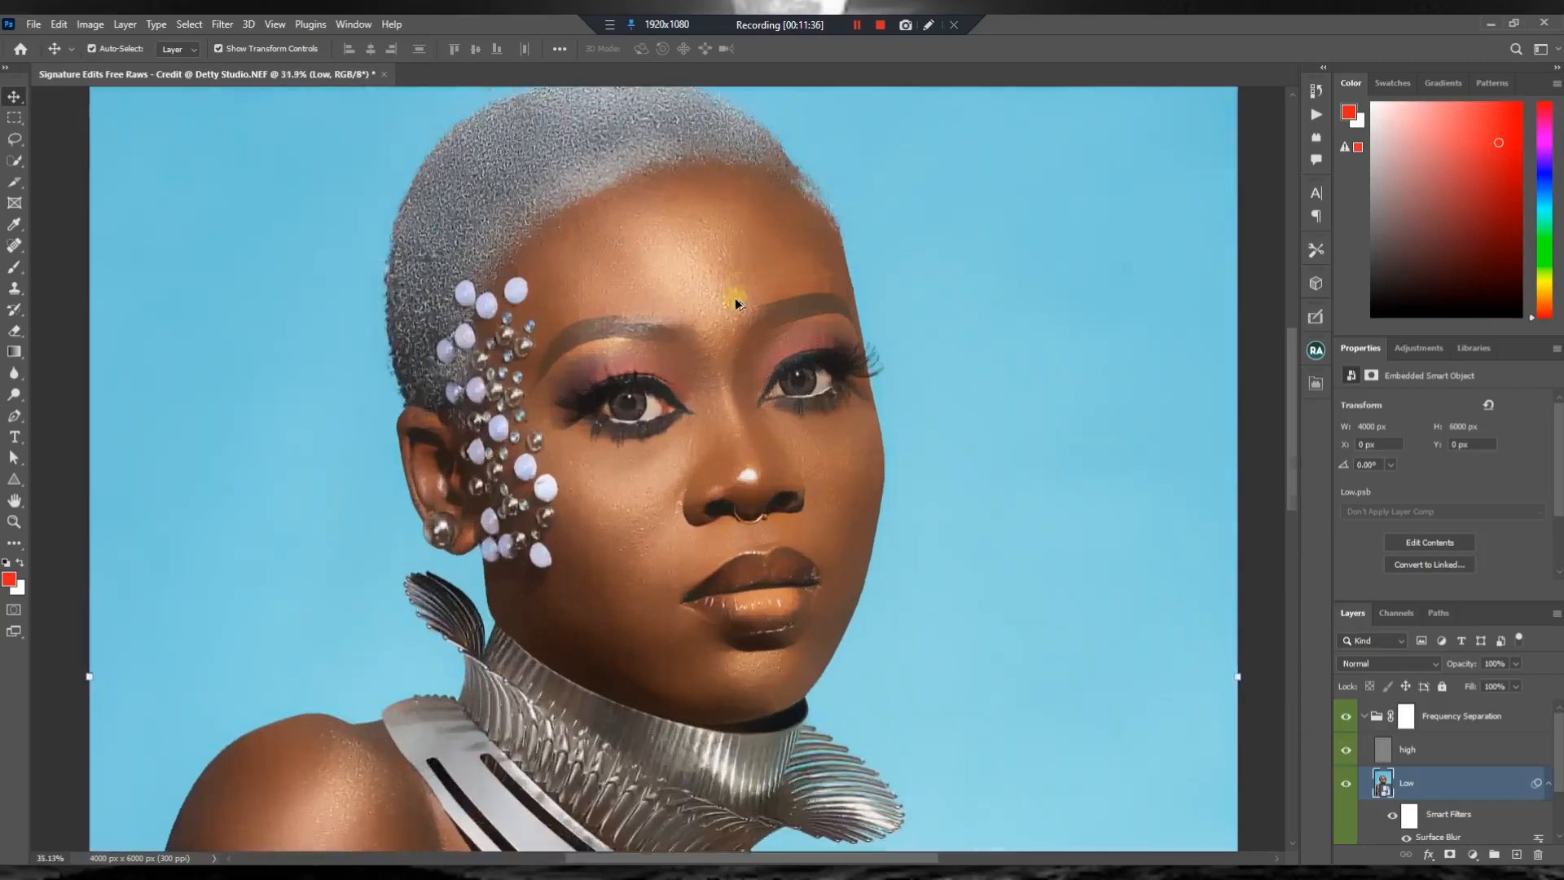
scroll(735, 298, "down", 5)
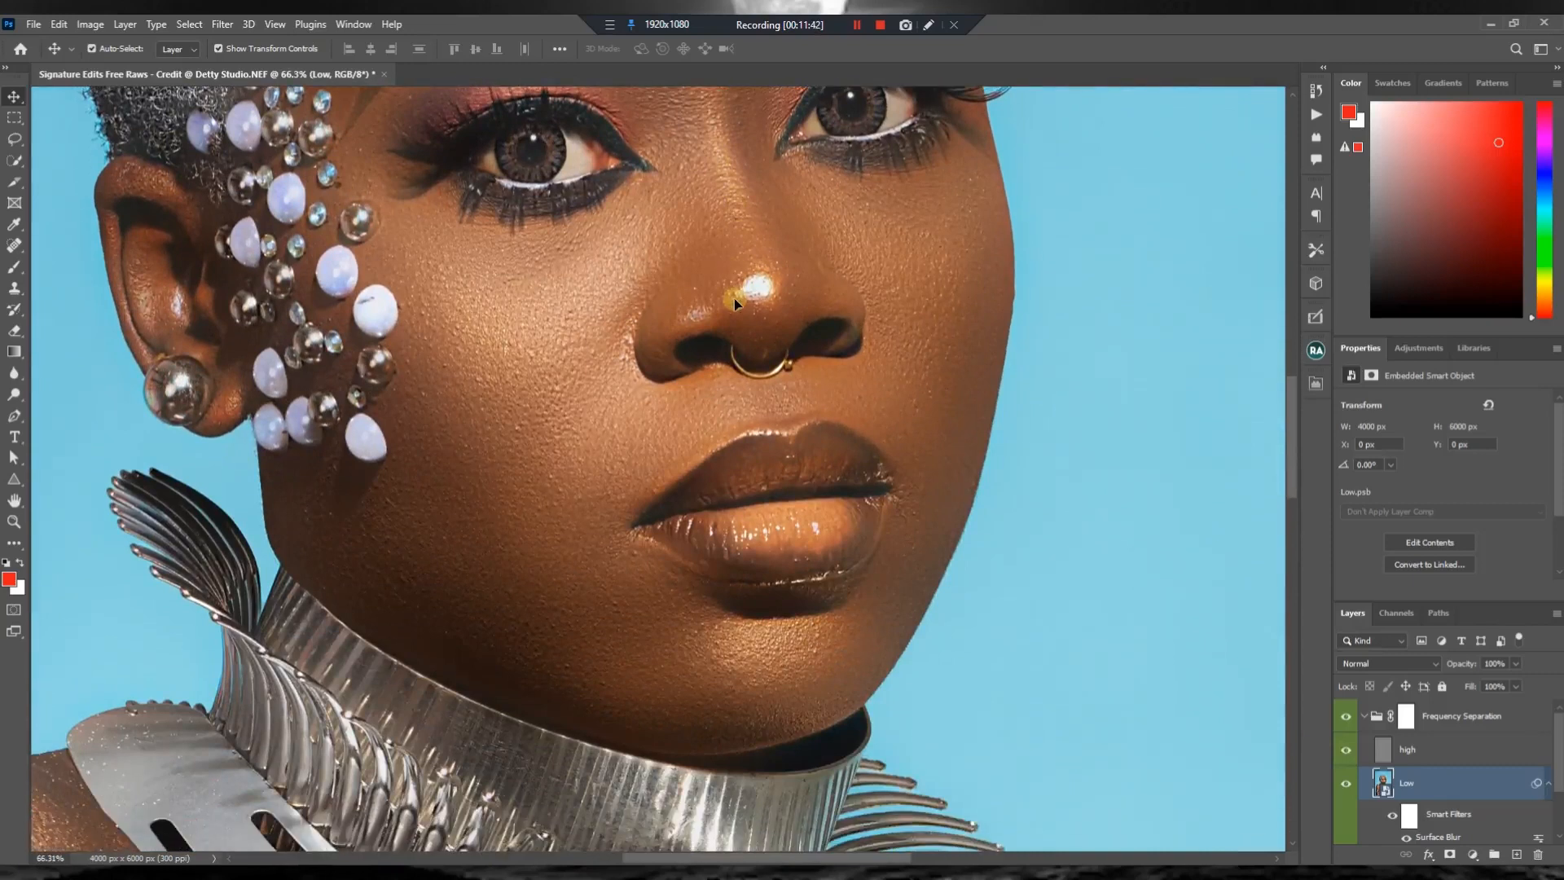
scroll(732, 296, "down", 1)
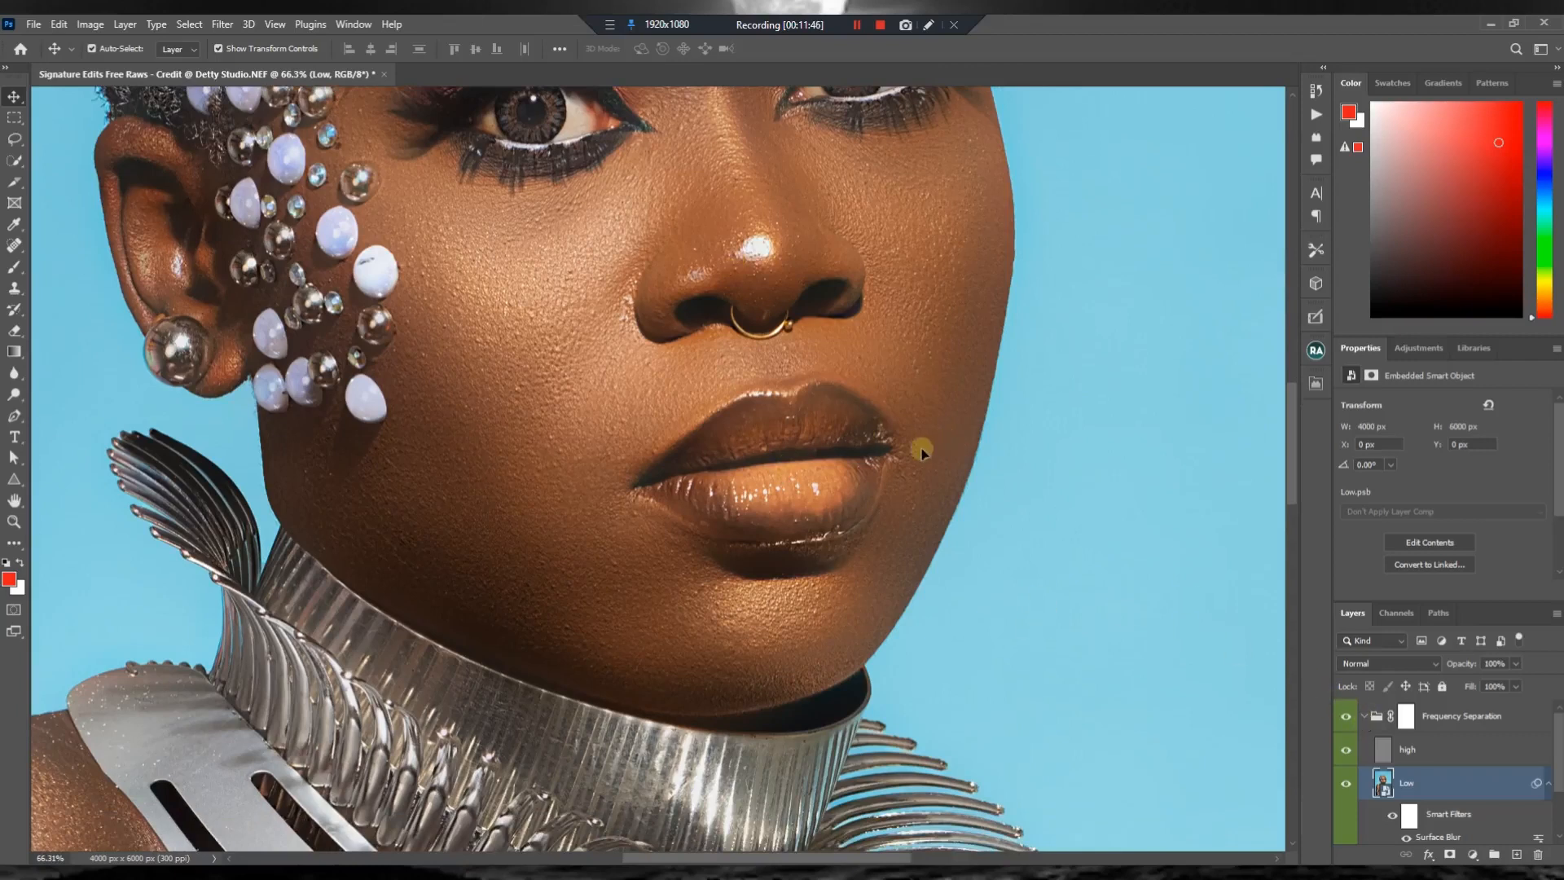
left_click(1346, 750)
left_click(1346, 751)
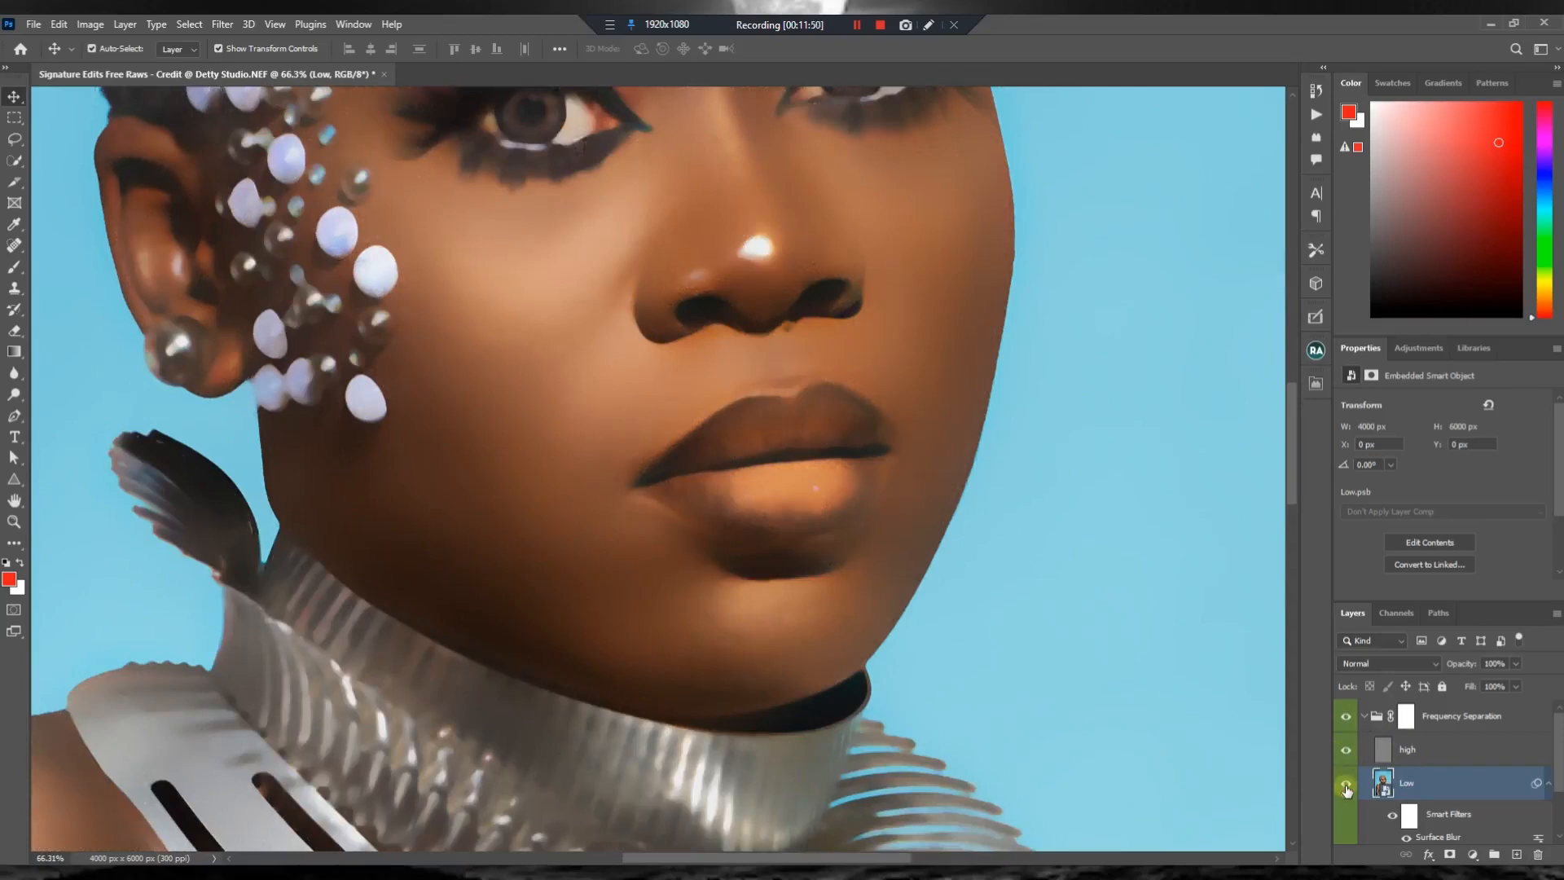
left_click(1346, 784)
left_click(1345, 787)
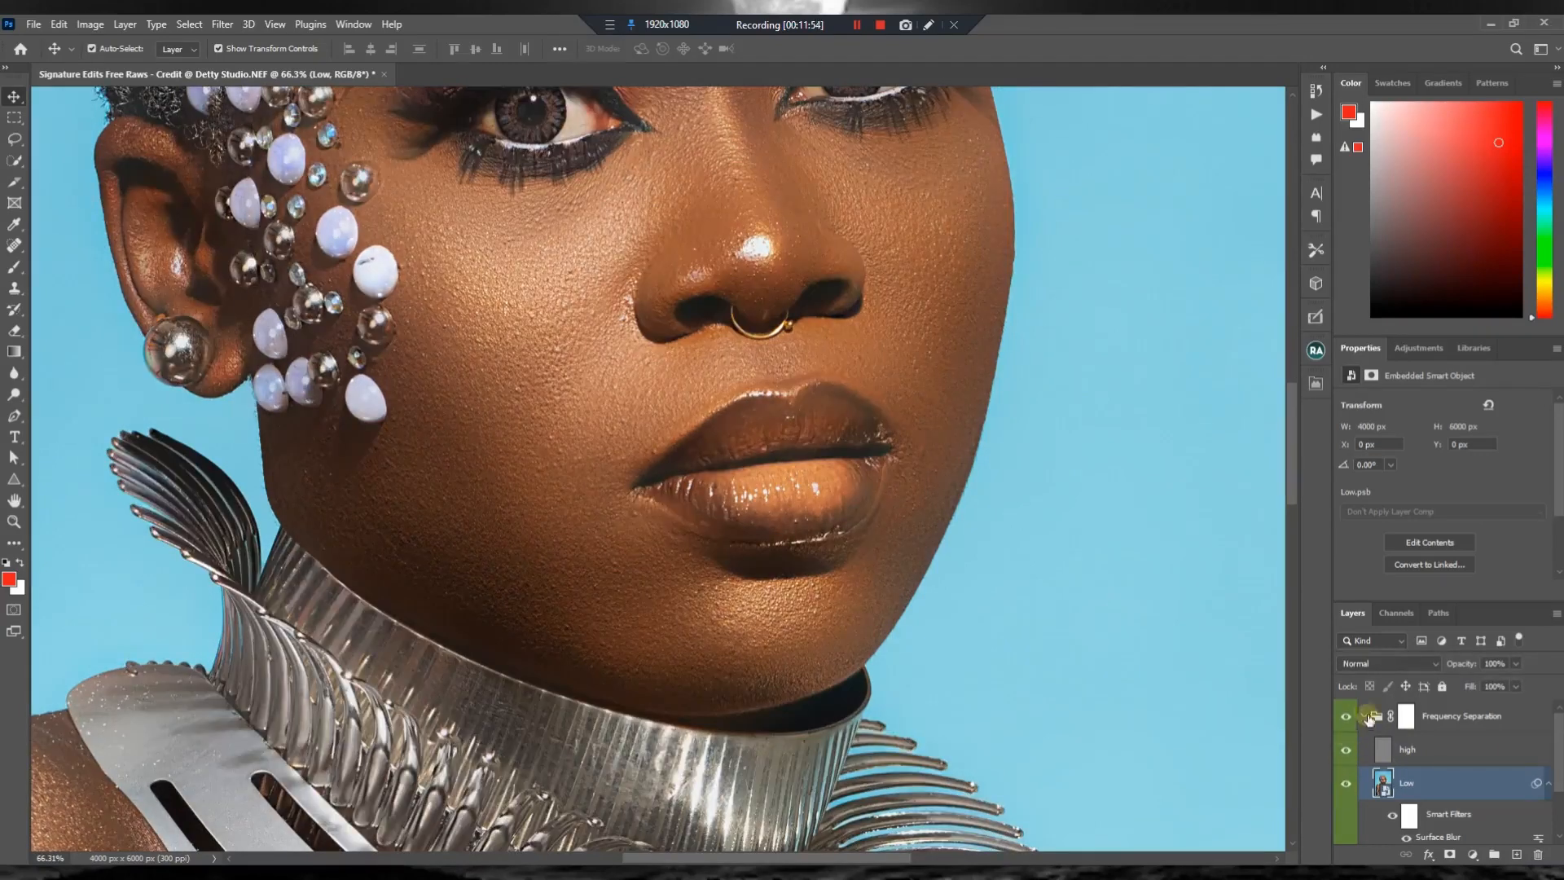
Collapse the Frequency Separation group and compare the portrait with and without it, leaving the group visible.
left_click(1367, 717)
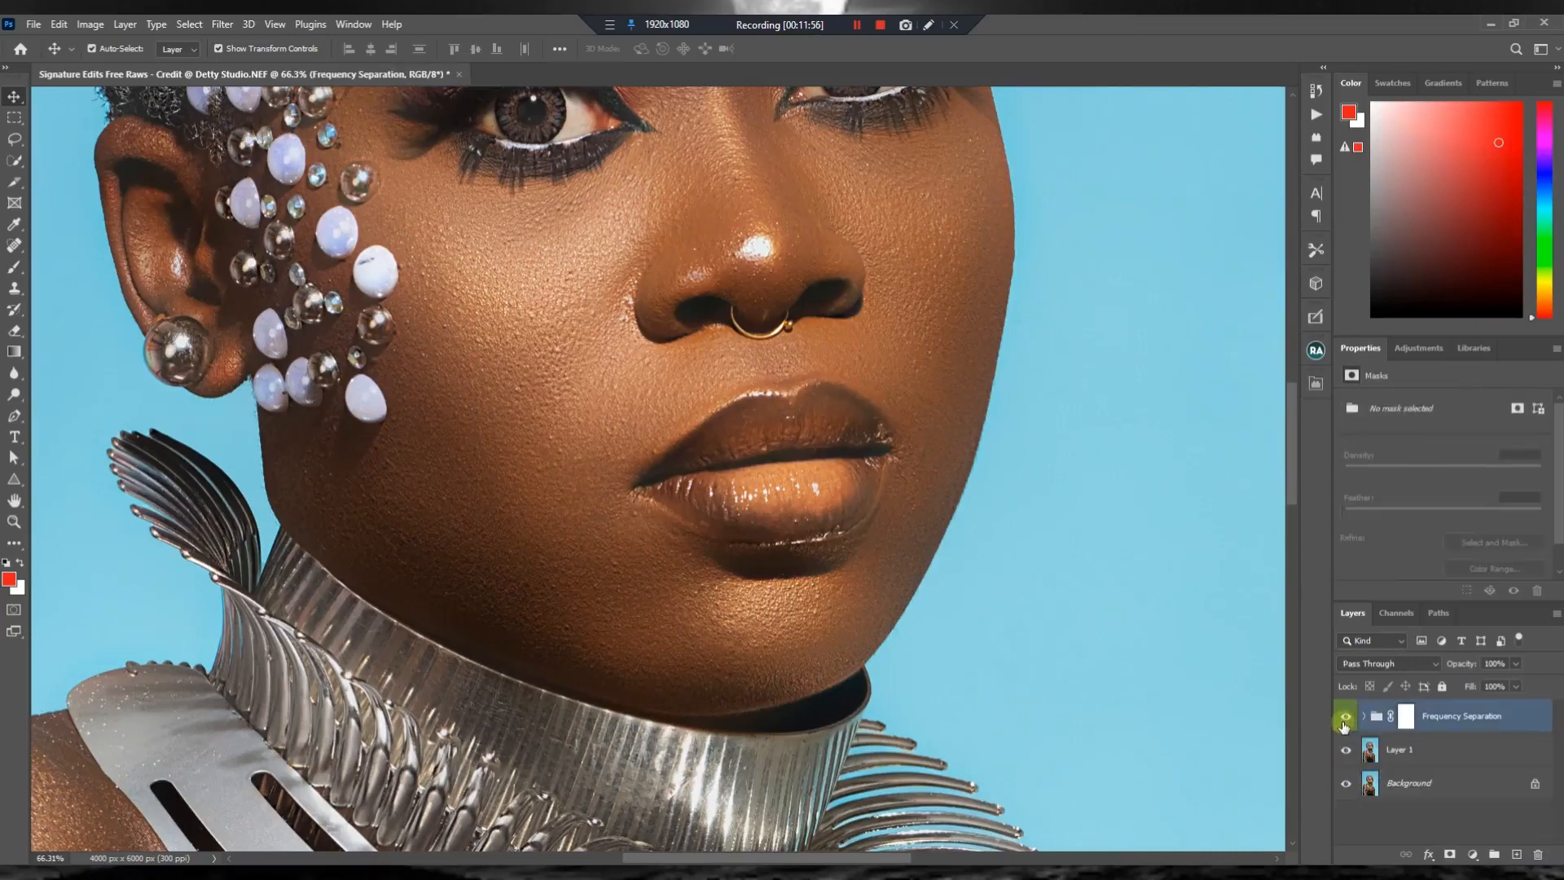
key("ctrl+minus")
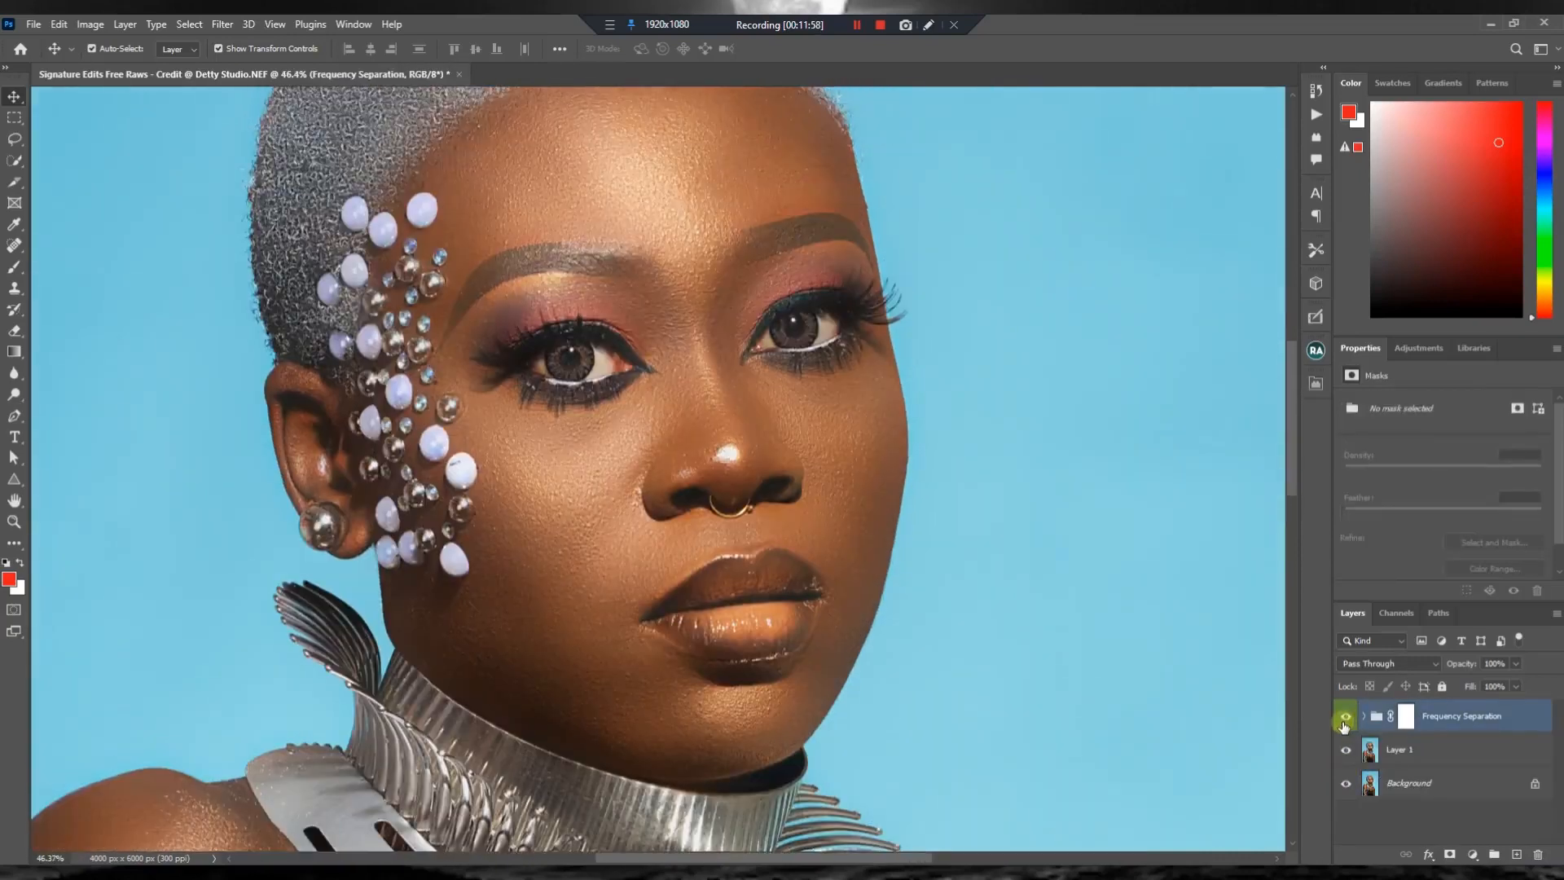
left_click(1346, 717)
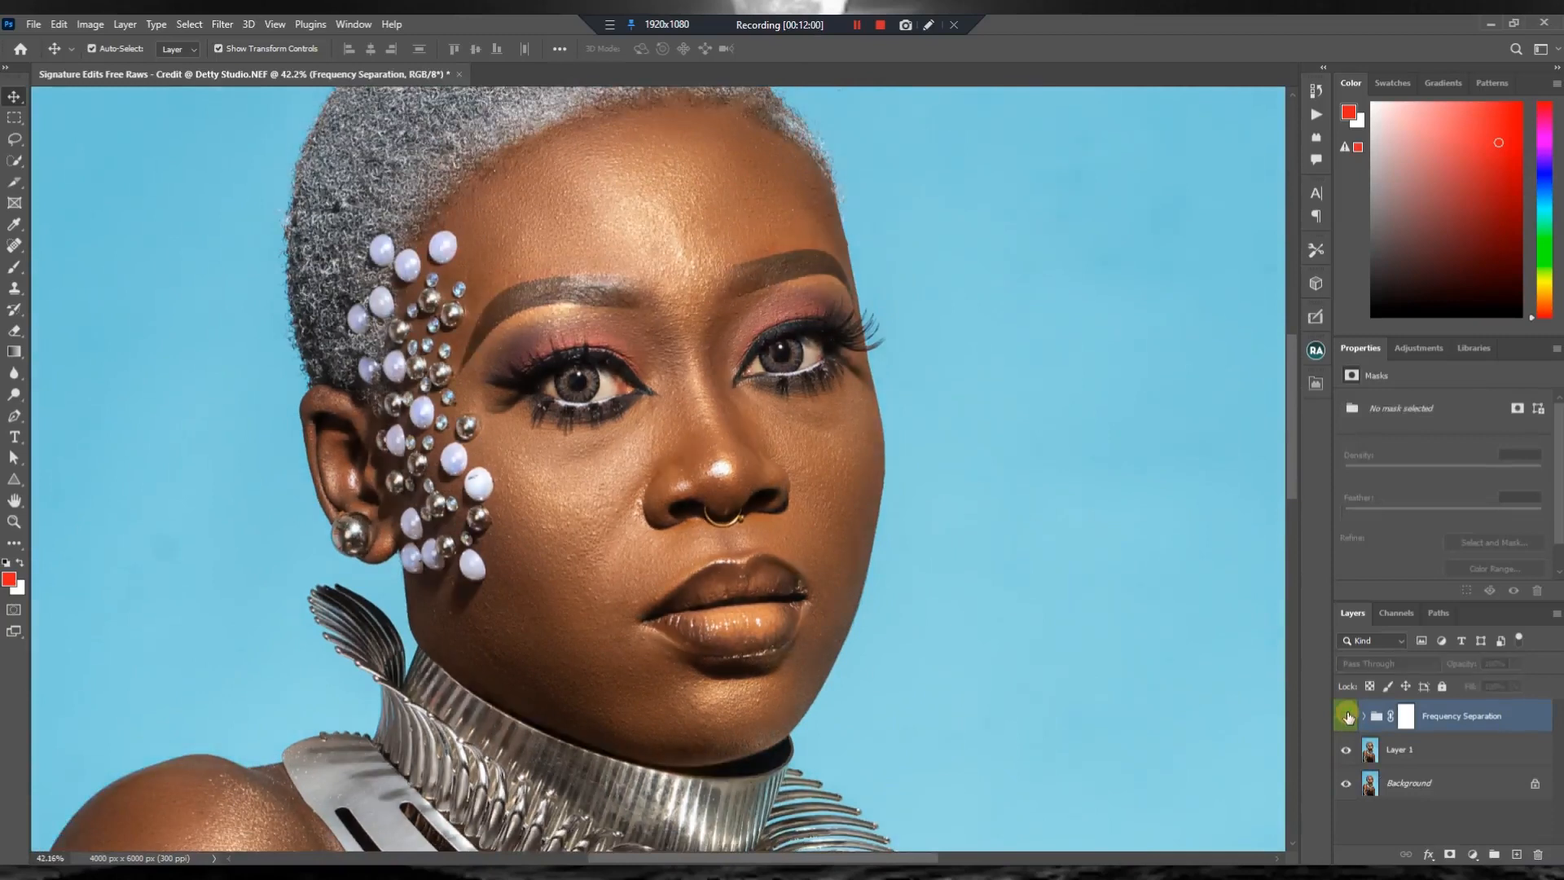
left_click(1347, 717)
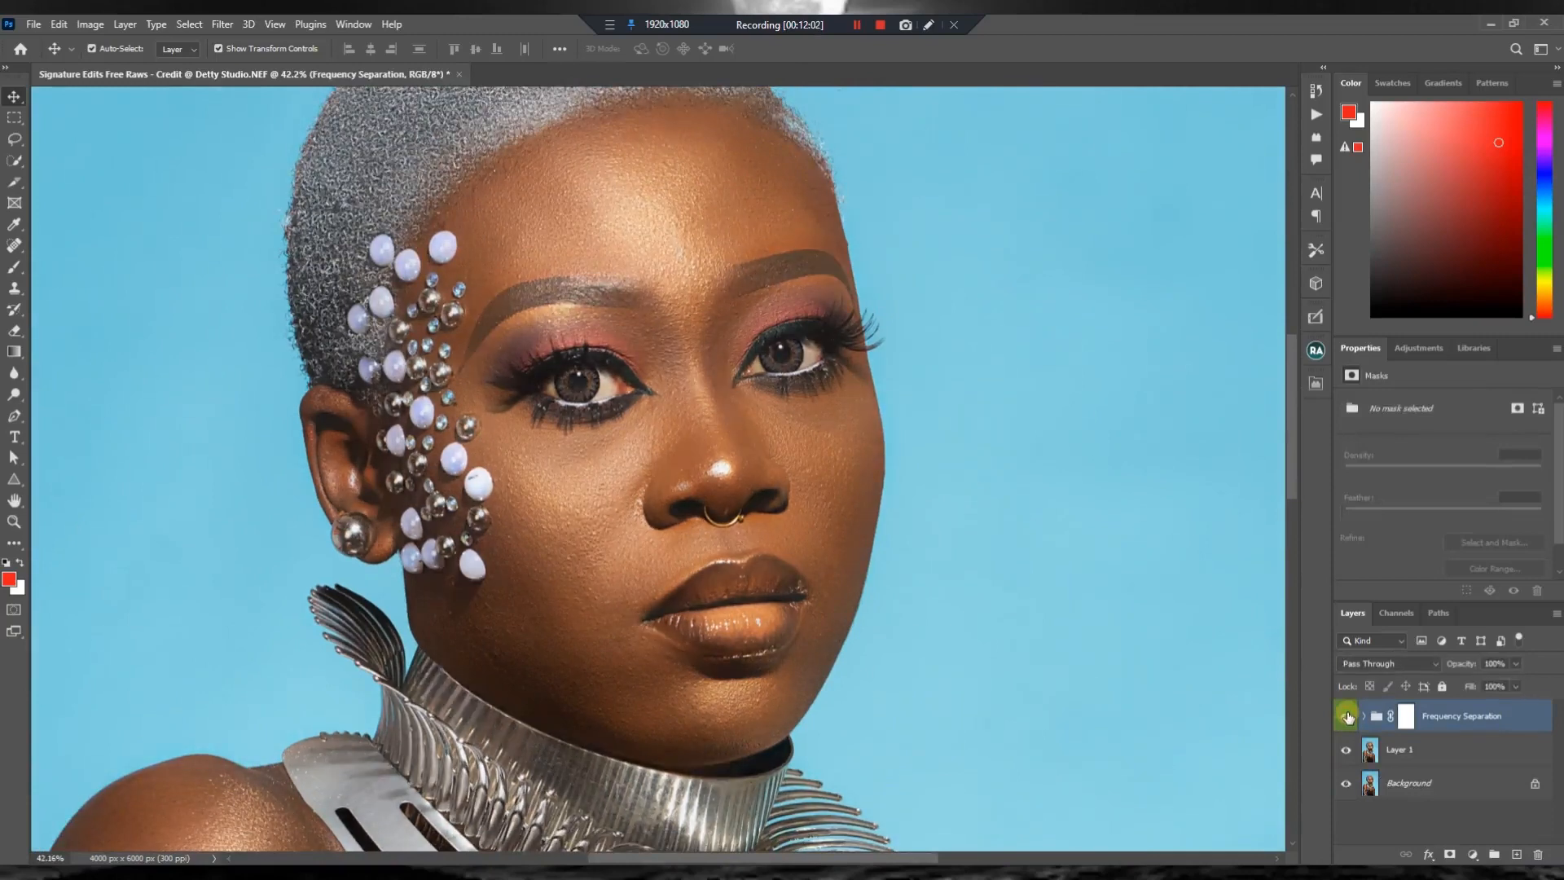
left_click(1347, 717)
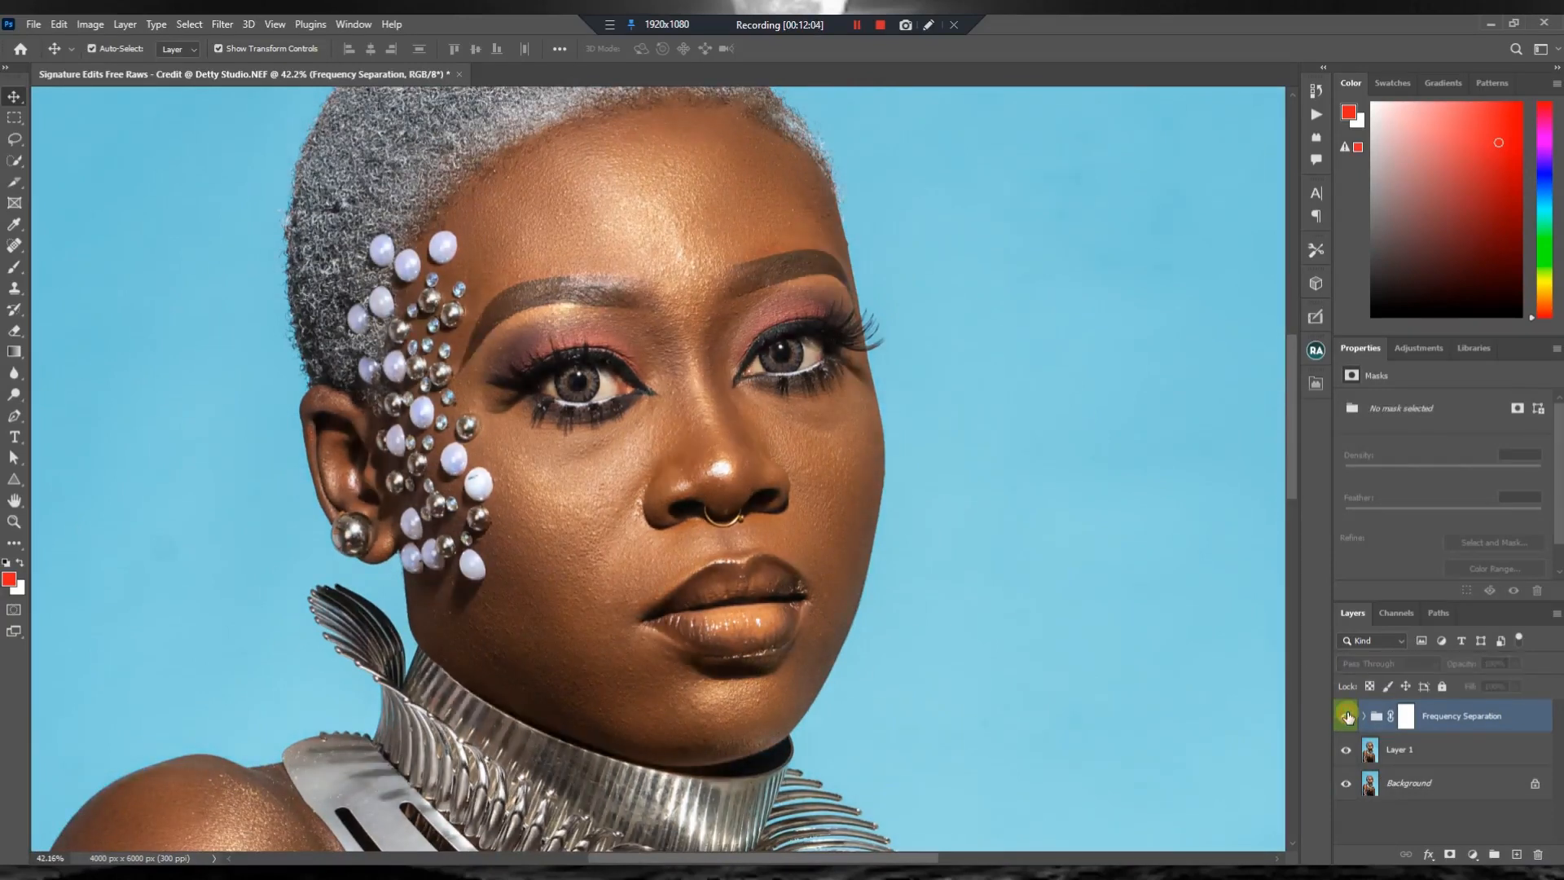
left_click(1347, 717)
left_click(1347, 717)
left_click(1347, 717)
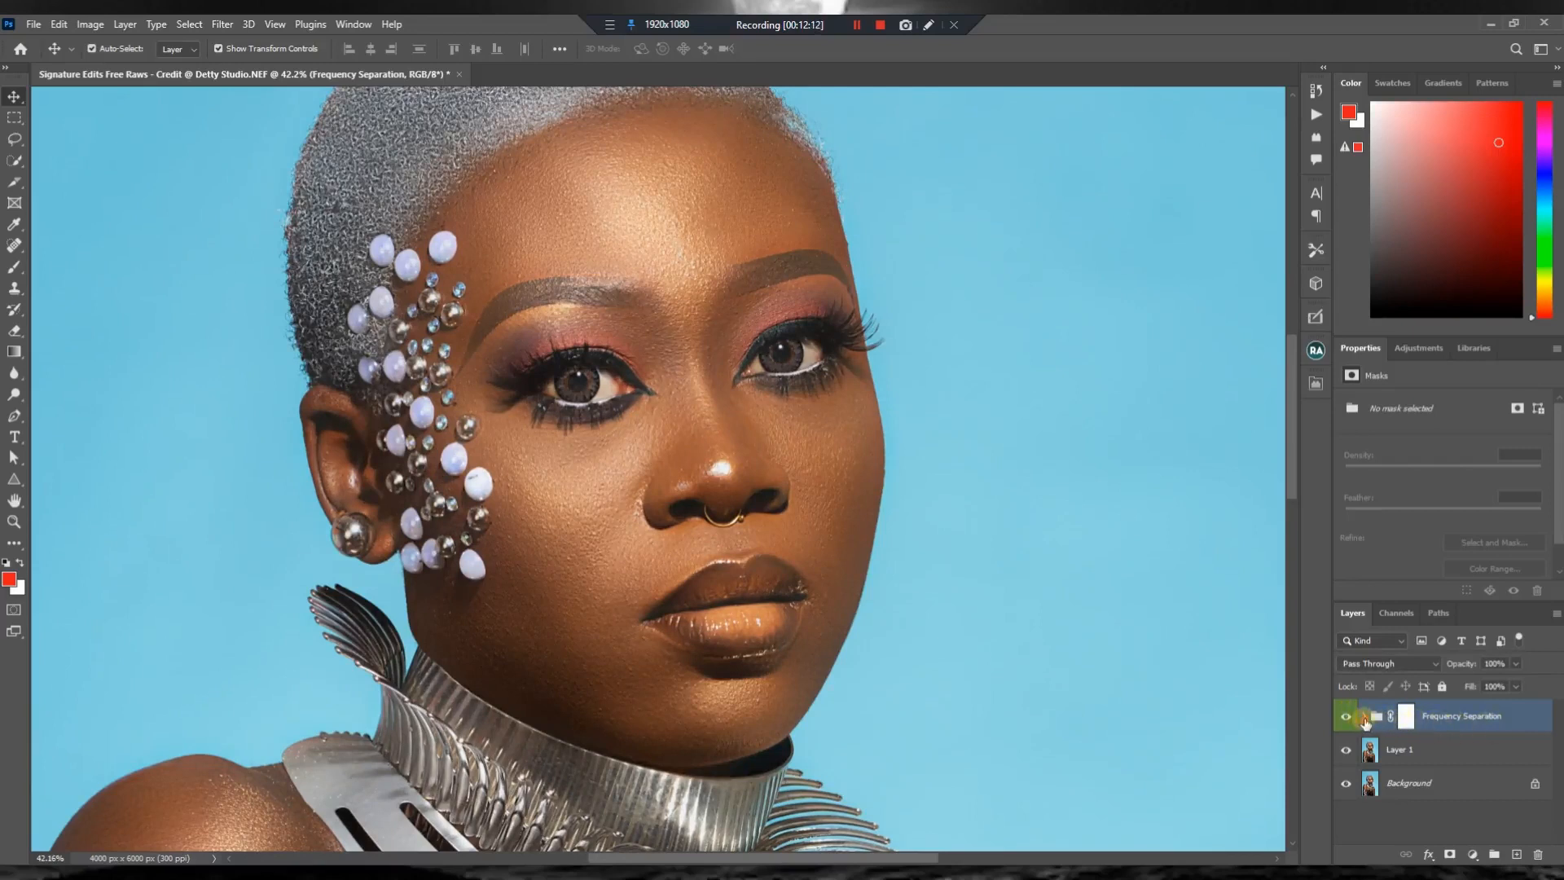
Discard the extra vector mask added to the Frequency Separation group, and invert the group's layer mask to black.
left_click(1408, 717)
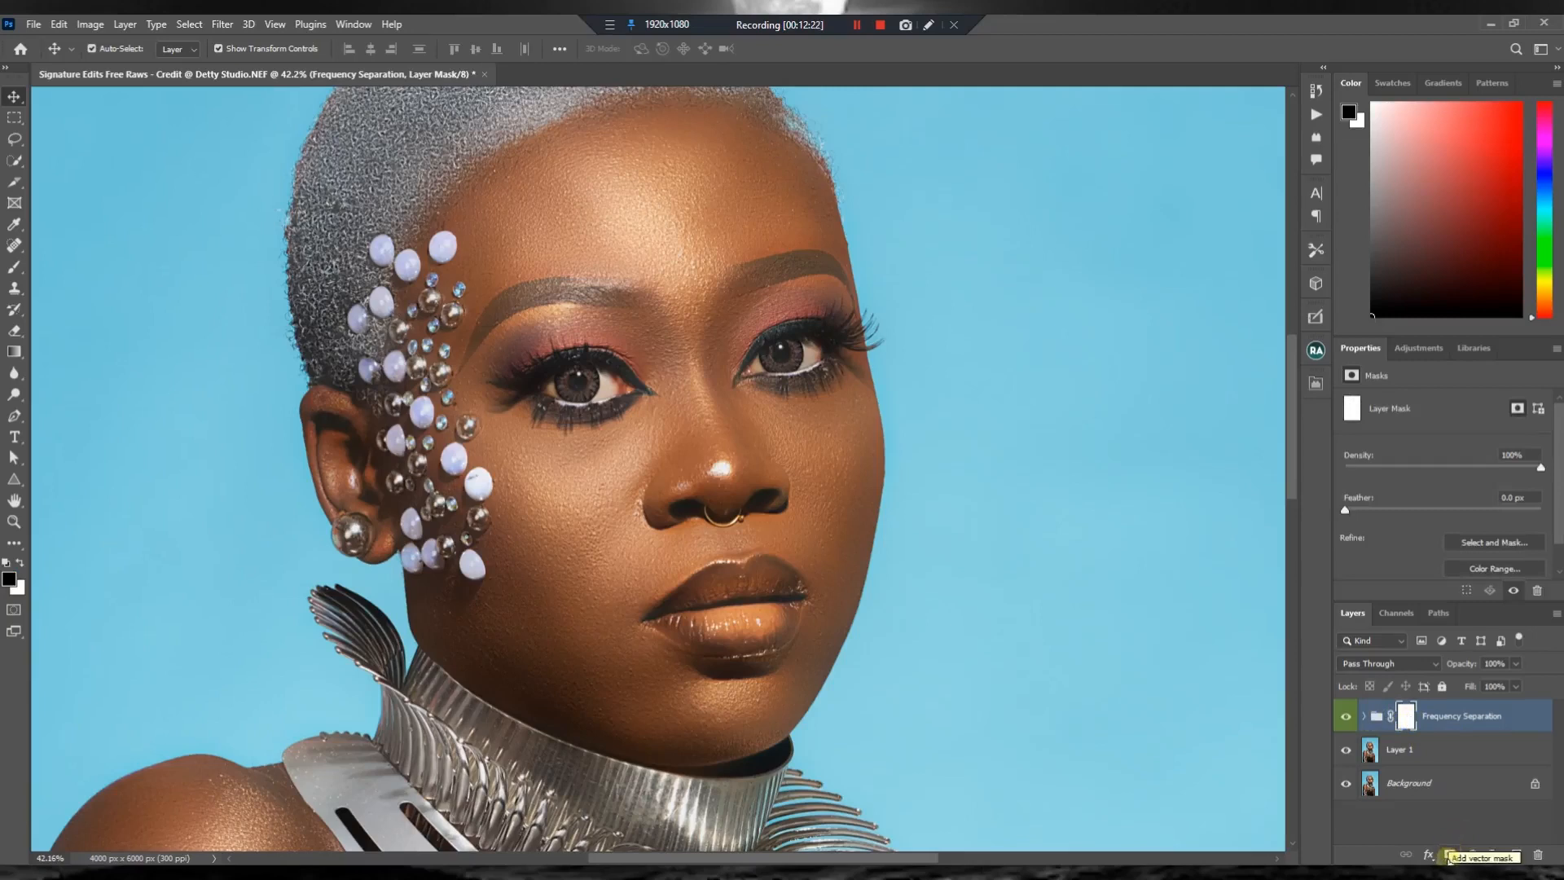
left_click(1449, 855)
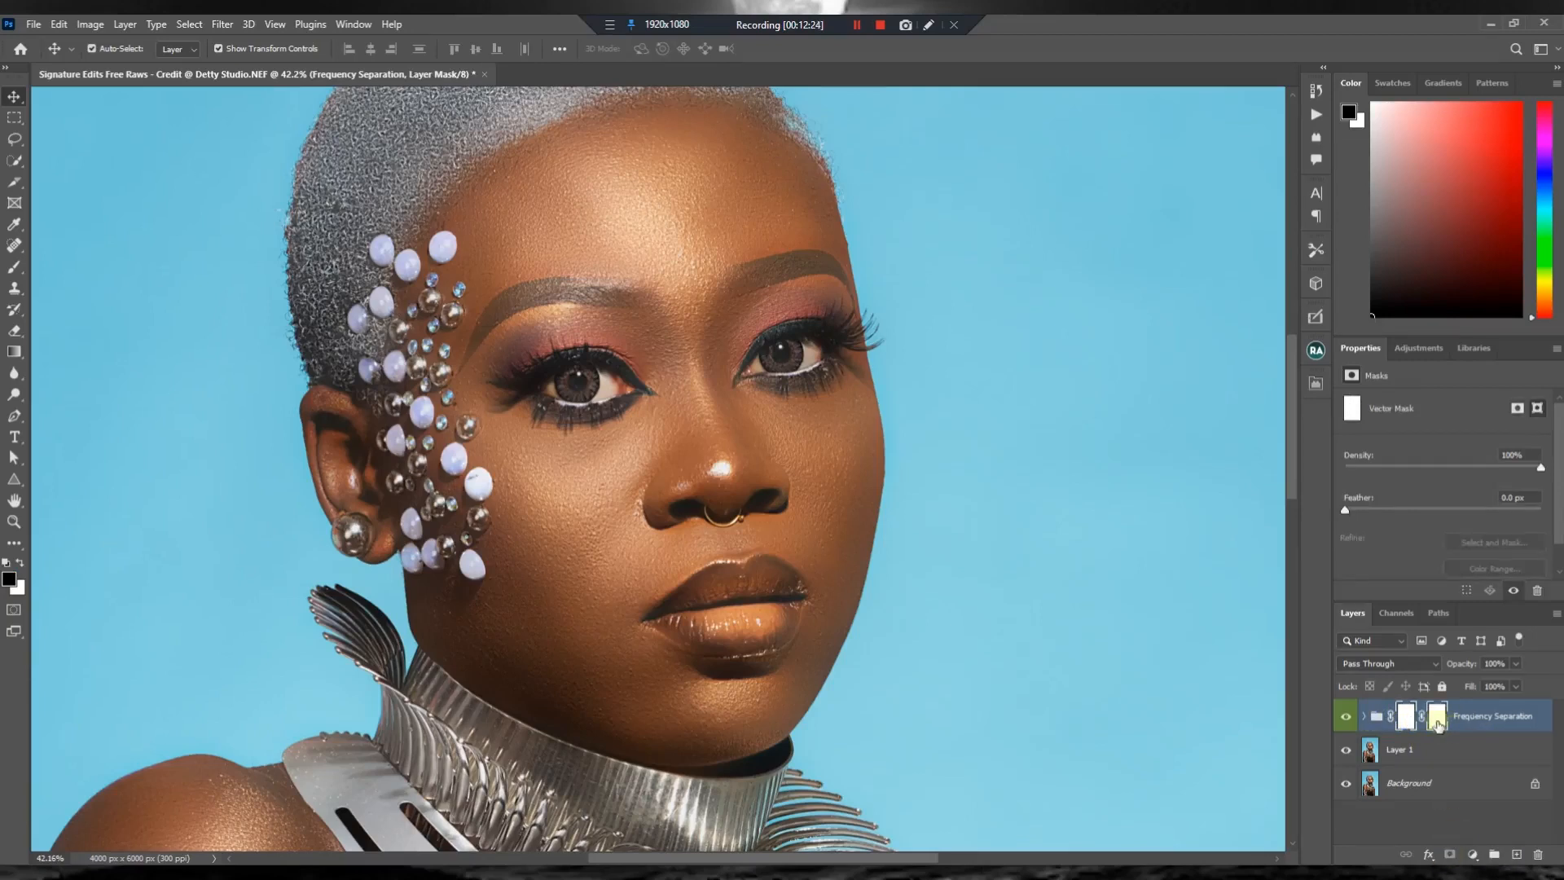
left_click_drag(1437, 725, 1412, 725)
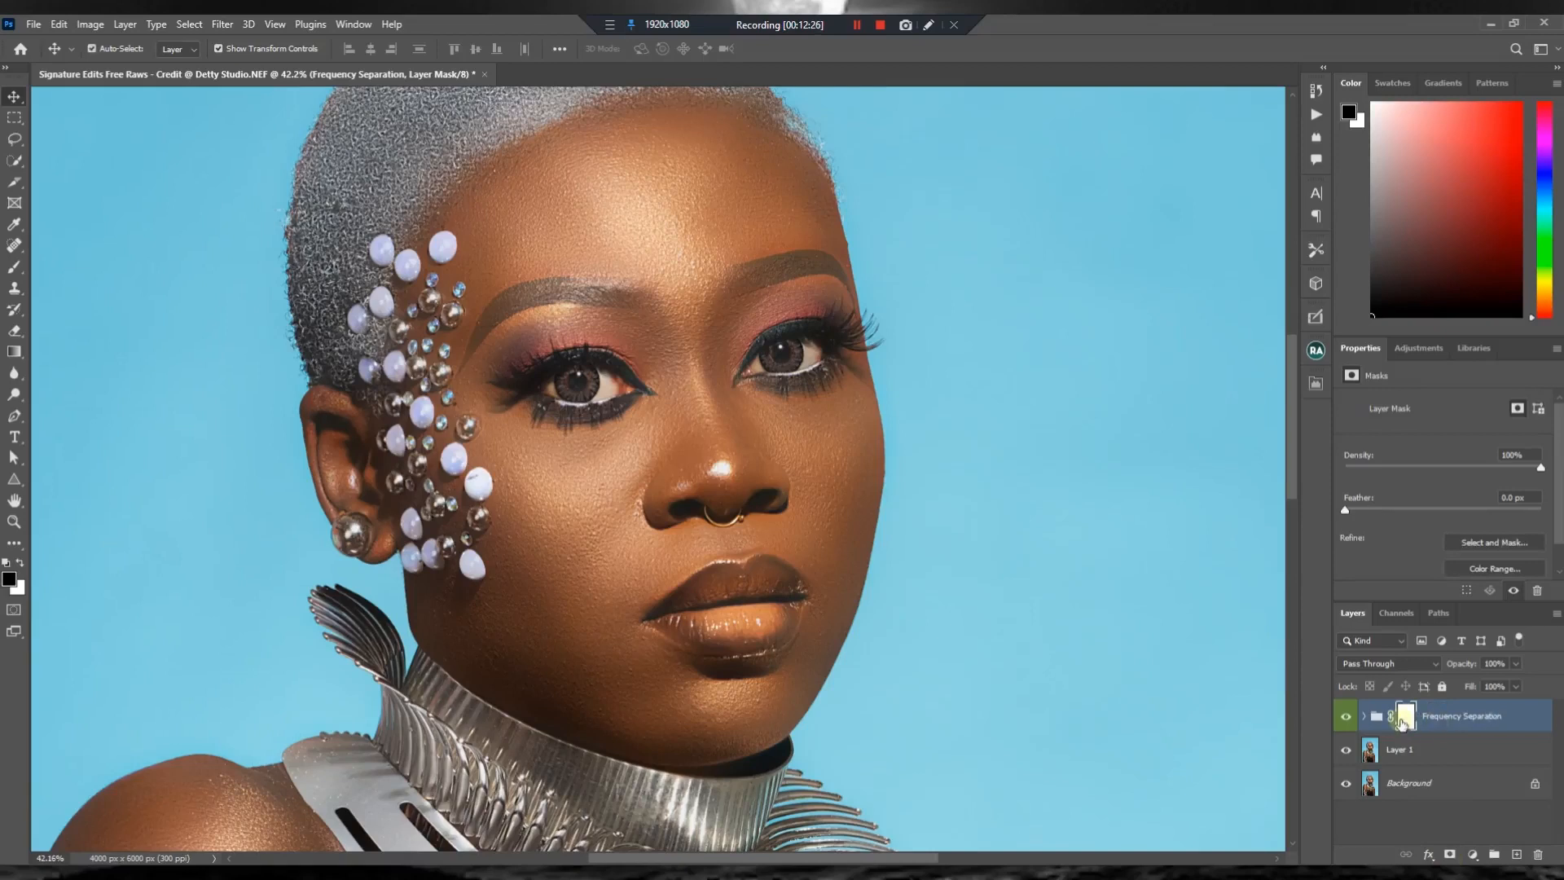
key("ctrl+i")
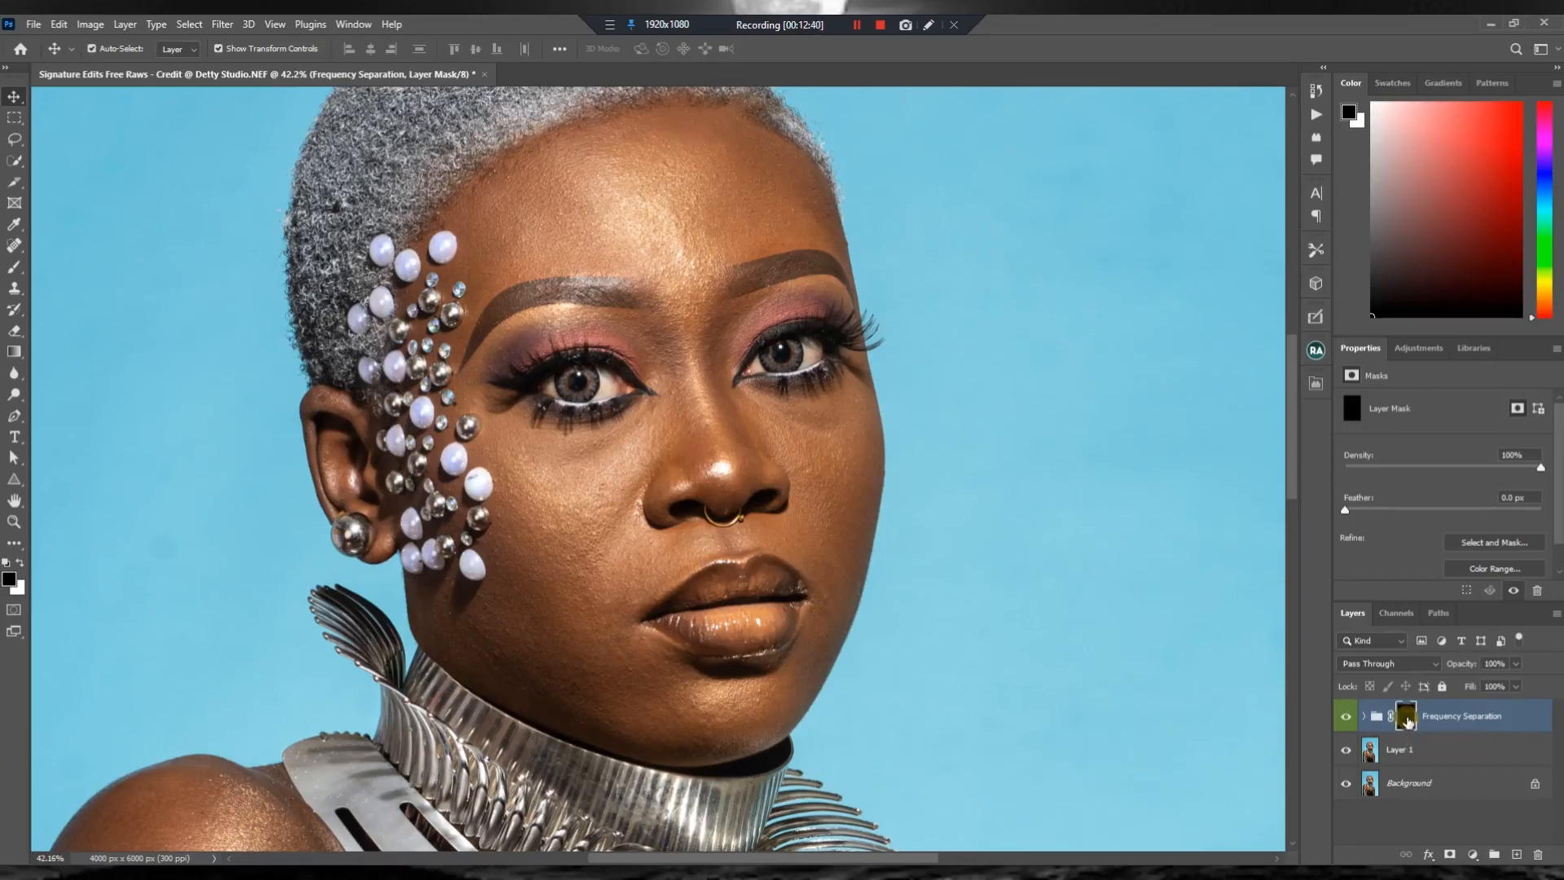
Open the Retouch Pro extension and cancel out of the Select and Mask workspace.
left_click(1316, 383)
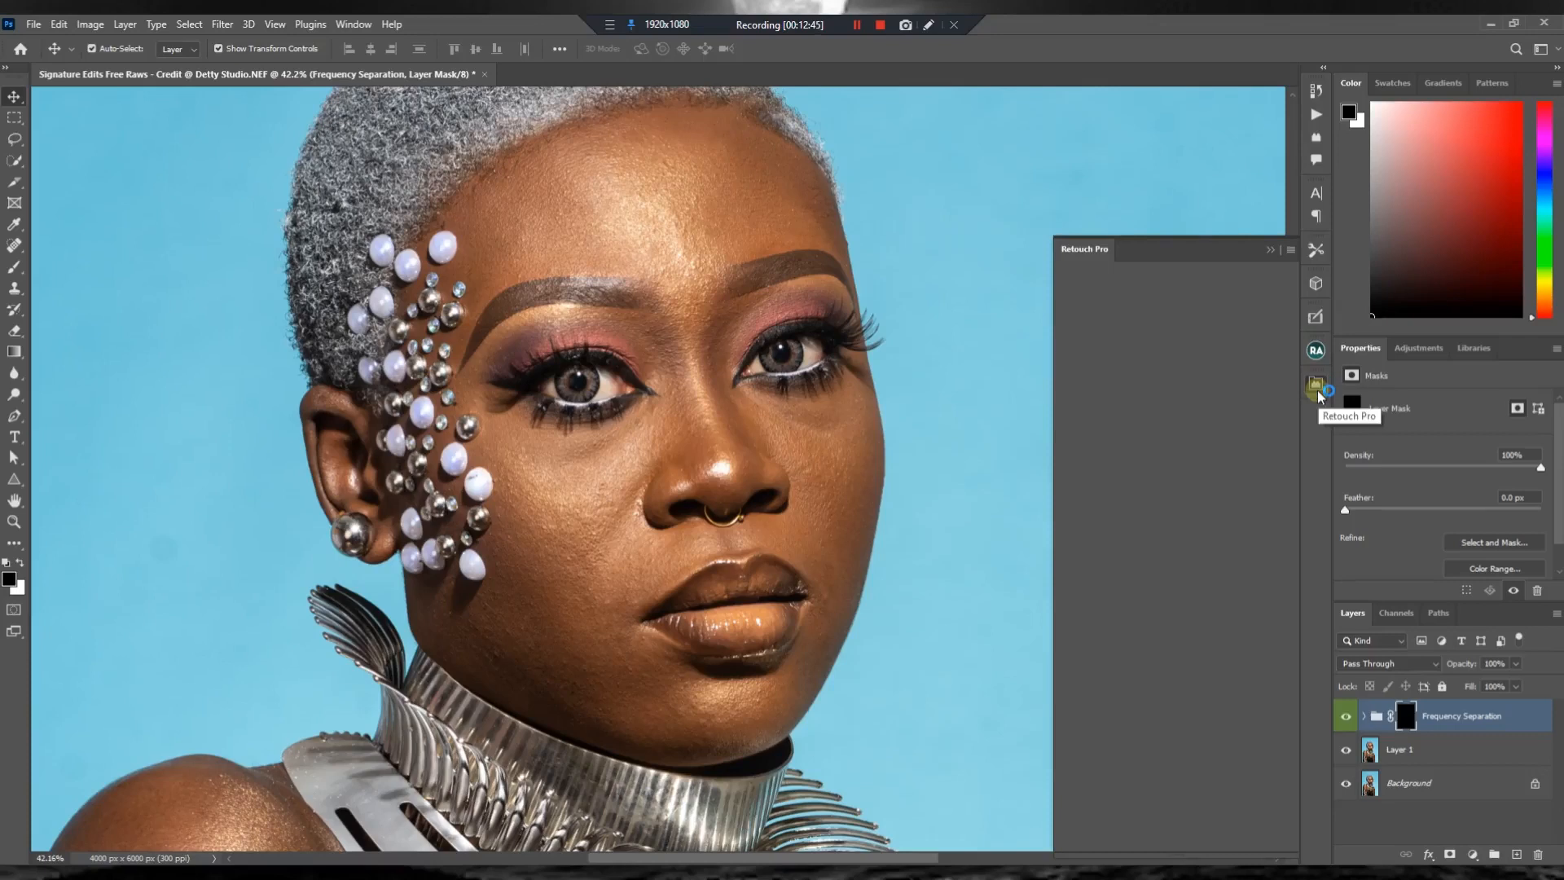
left_click(1344, 718)
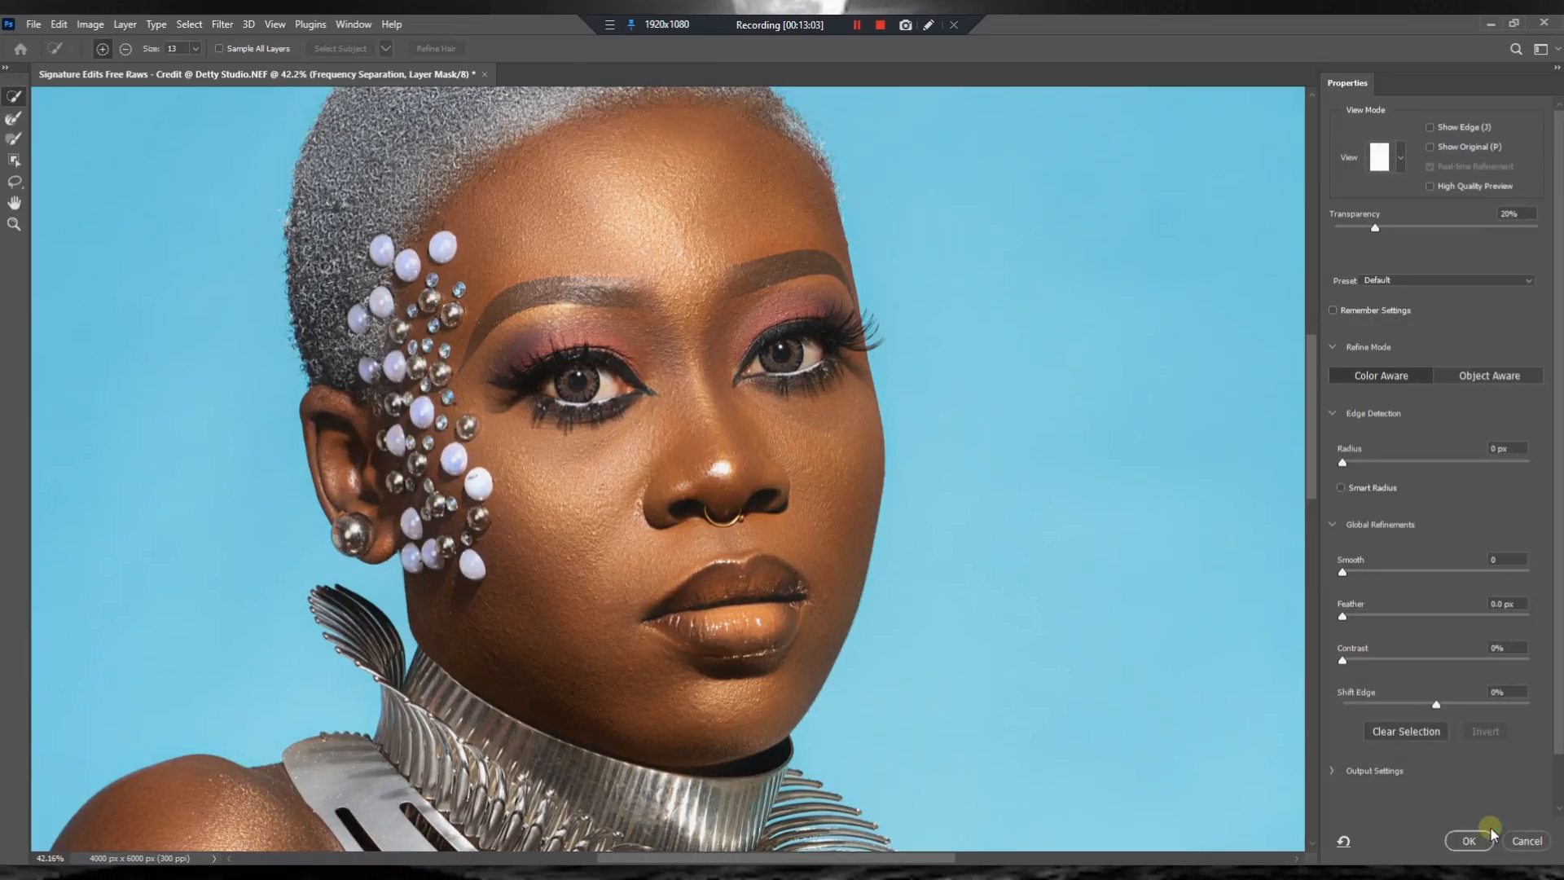
left_click(1539, 842)
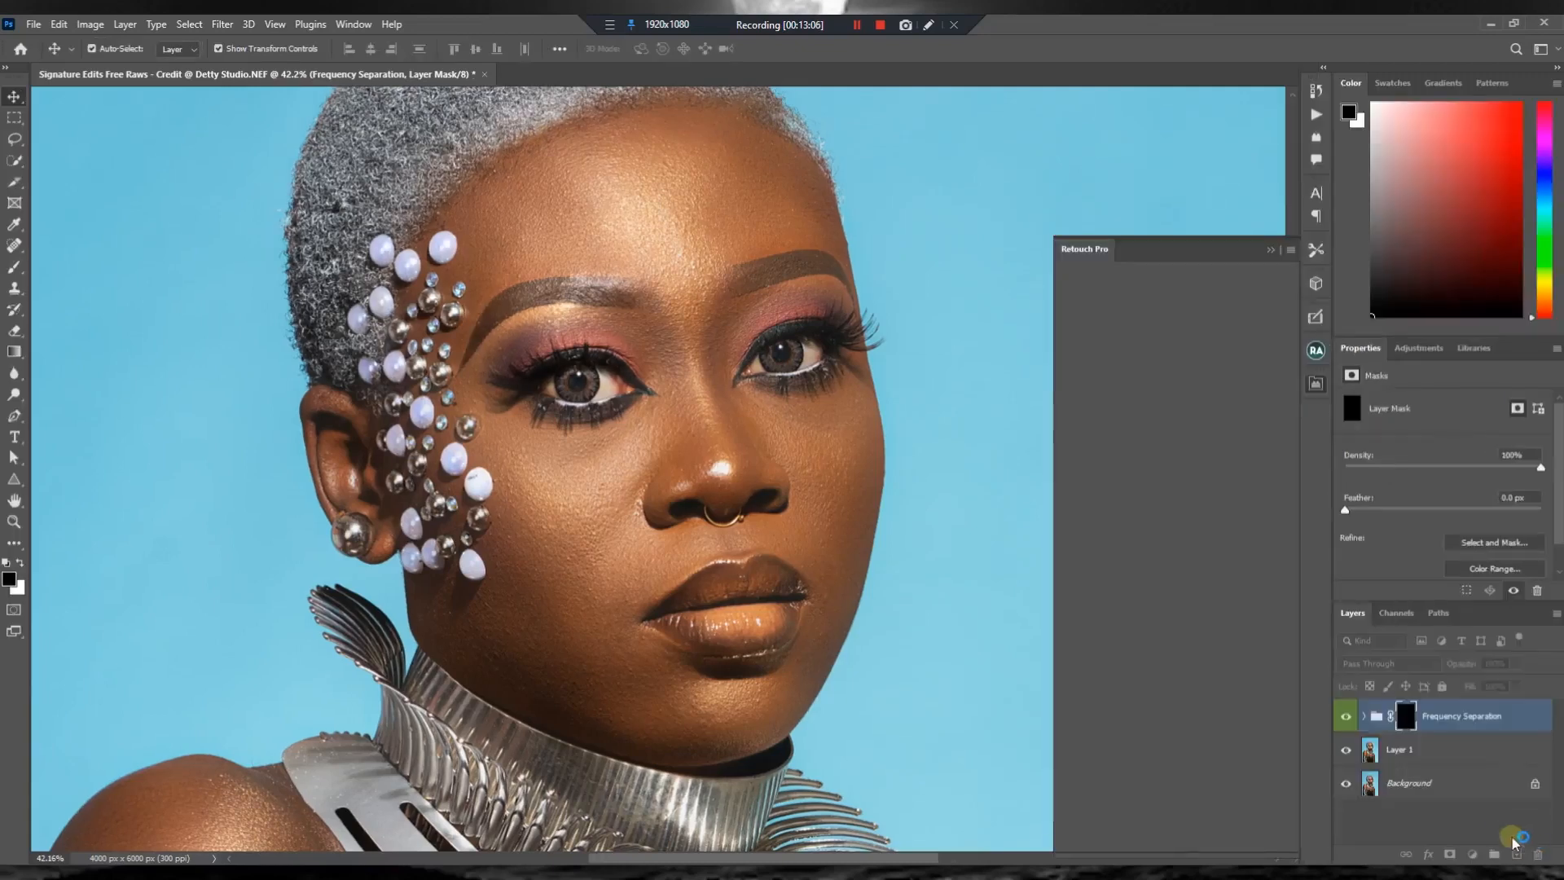
Target the Frequency Separation group's layer mask and brush white over the cheek beside the mouth.
left_click(1431, 815)
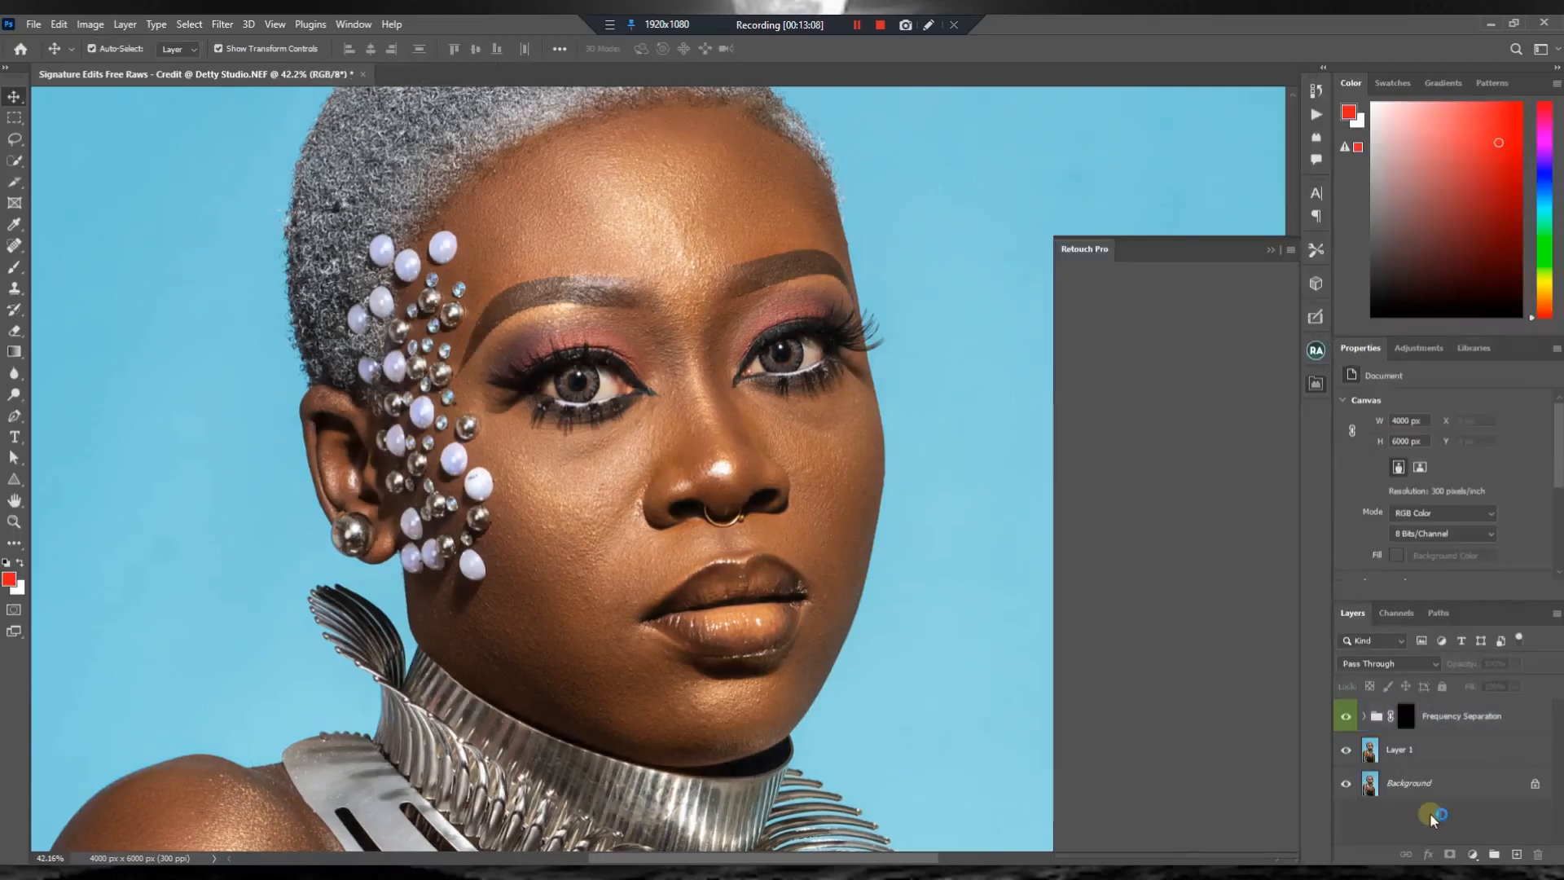
left_click(1407, 721)
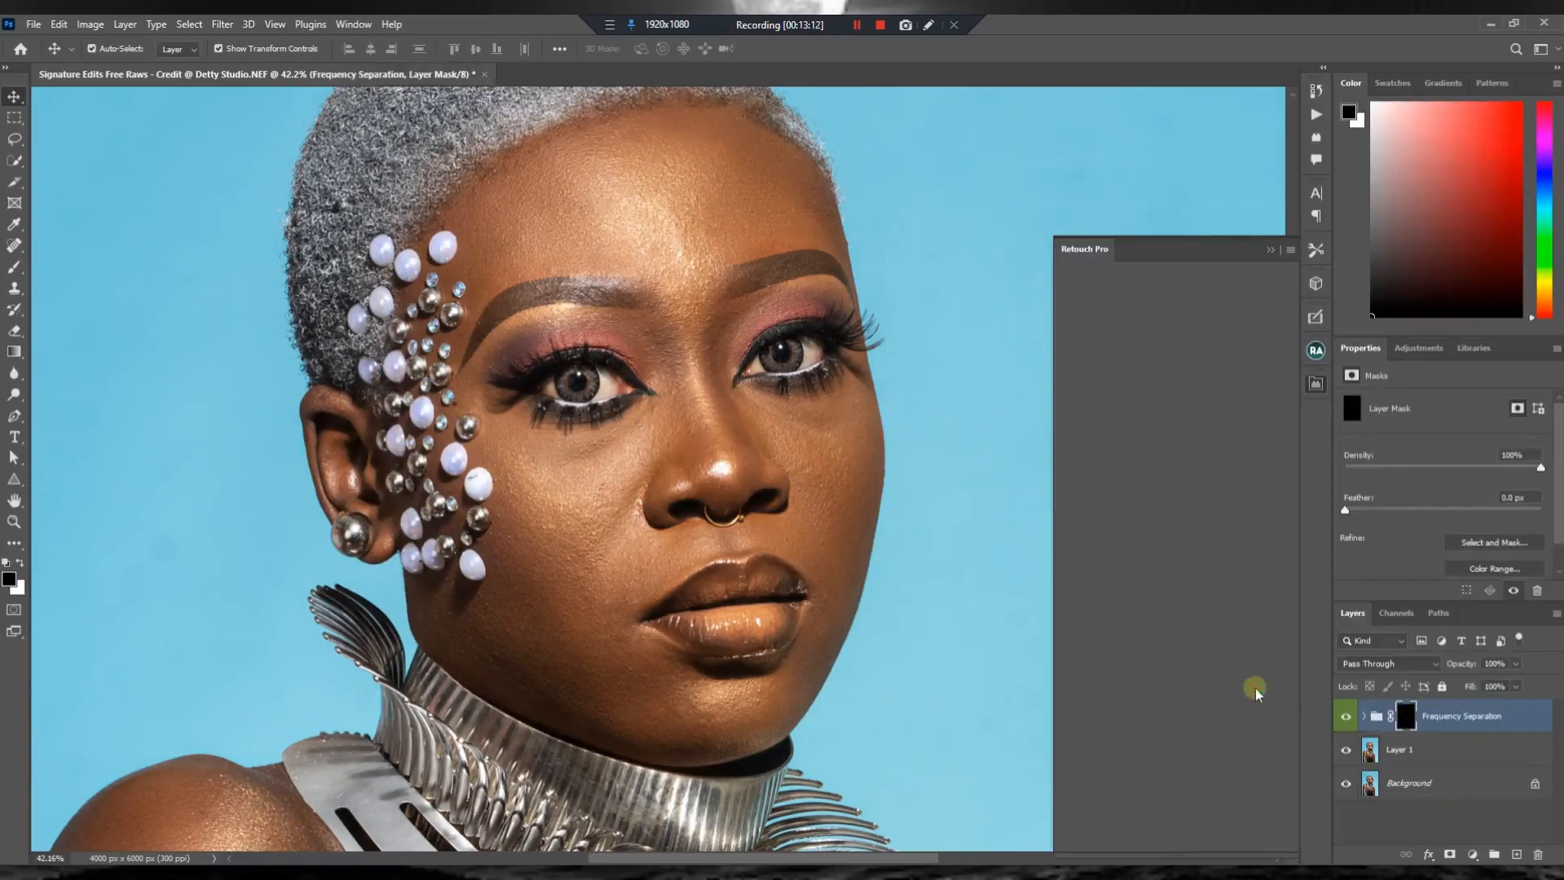
left_click(15, 268)
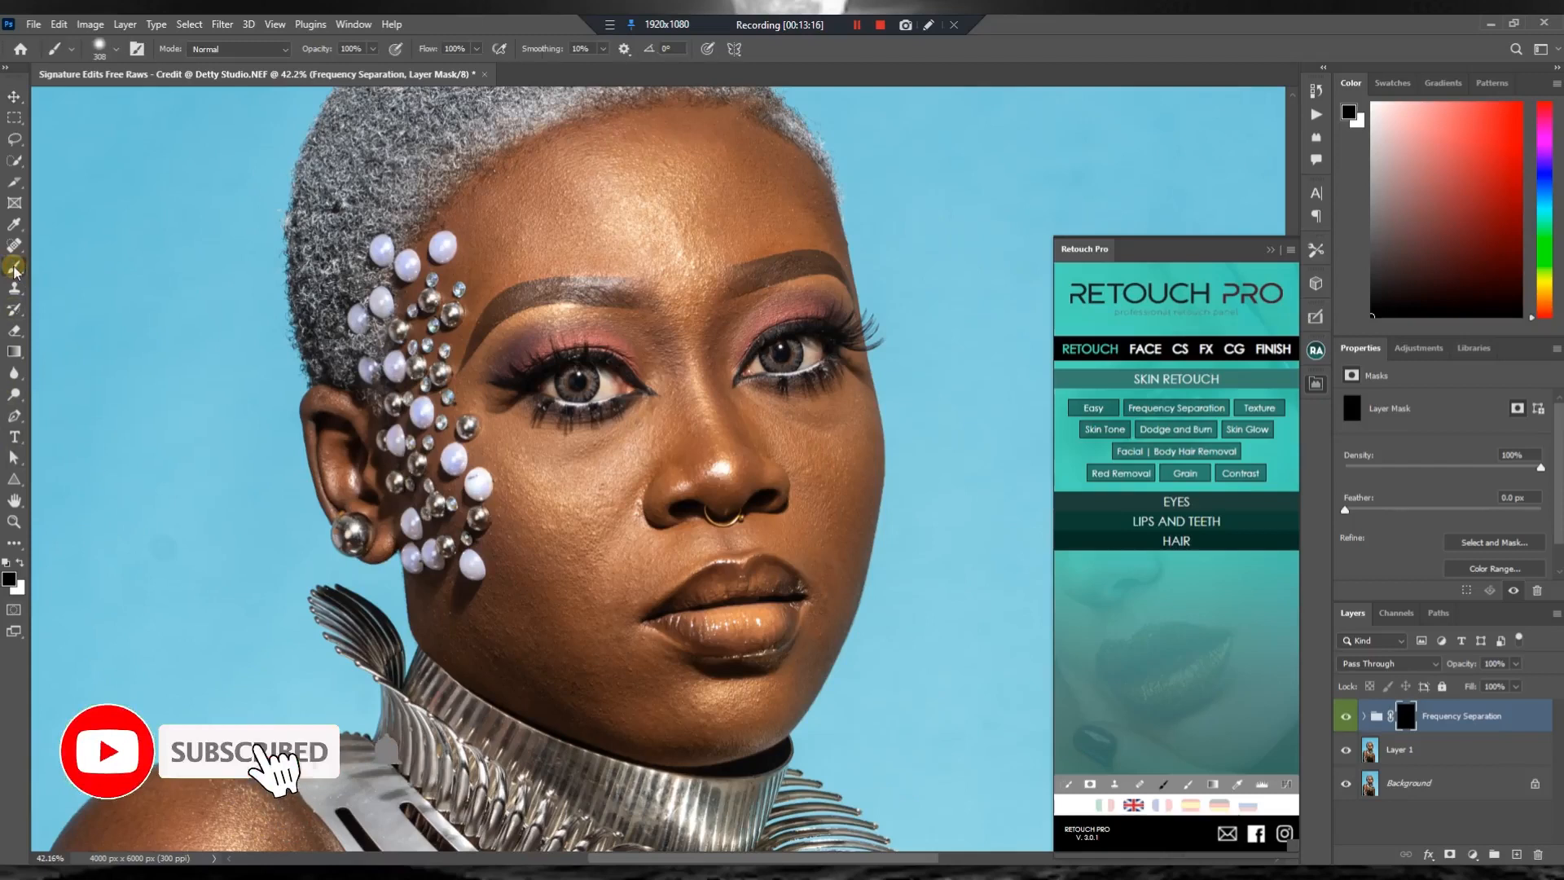
left_click(18, 566)
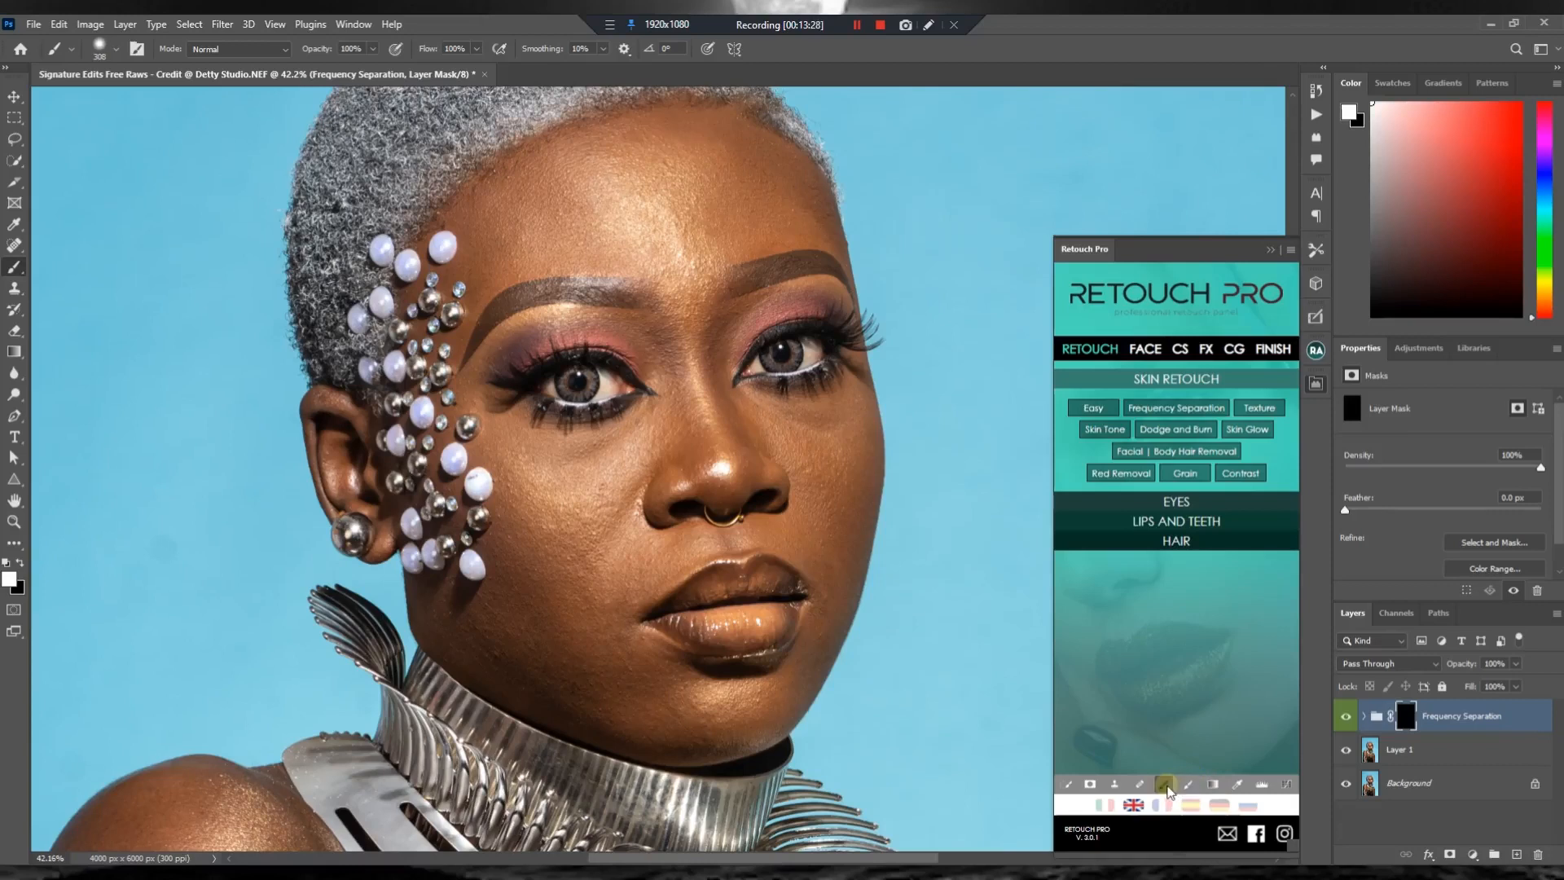
key("x")
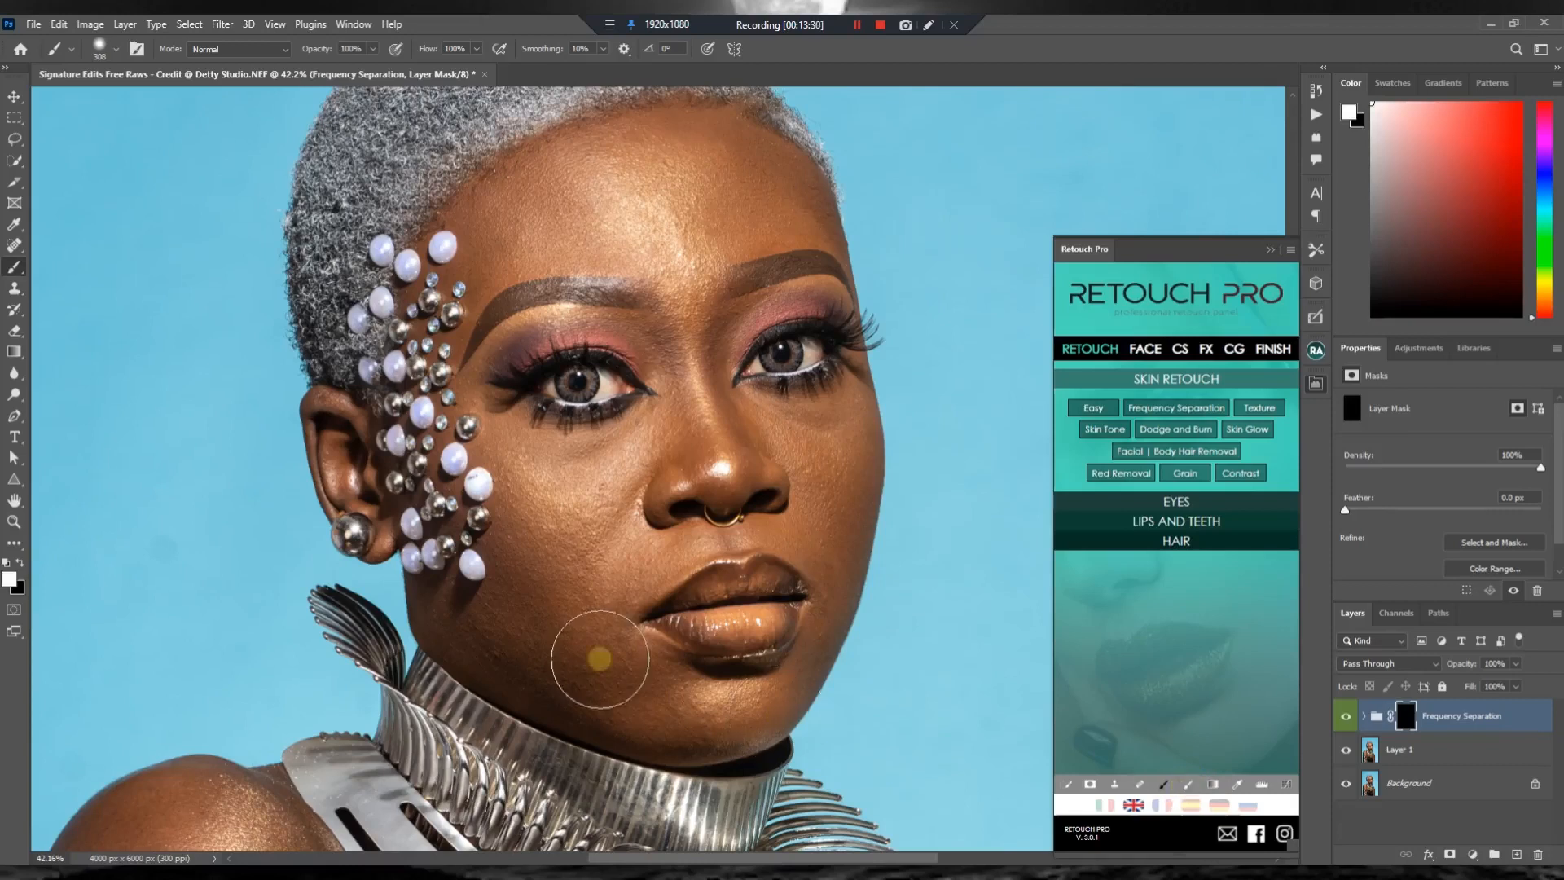
left_click_drag(536, 555, 568, 612)
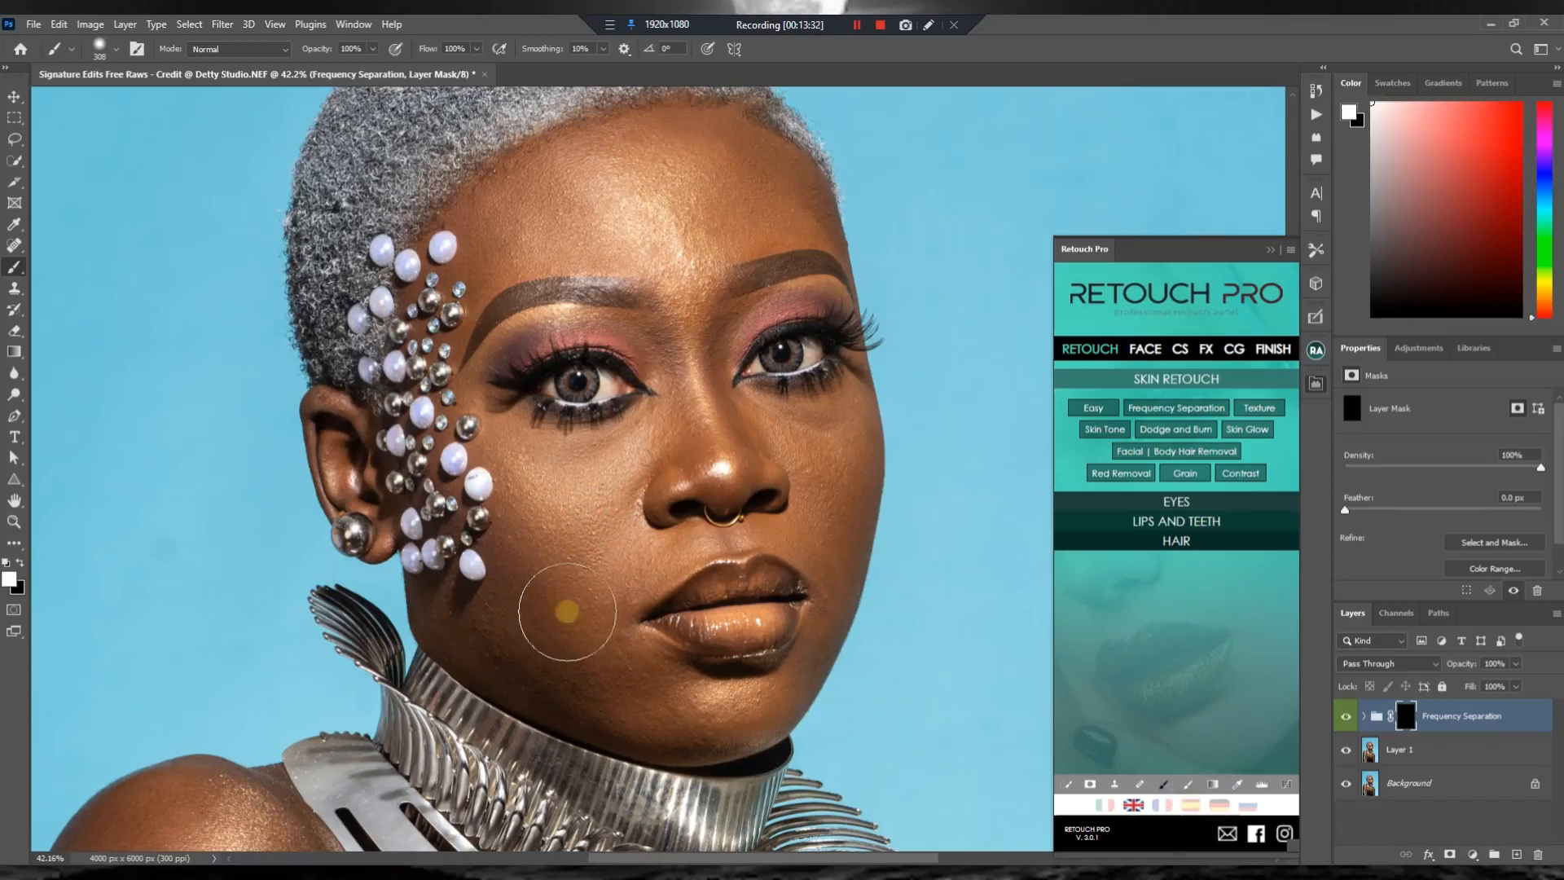
key("x")
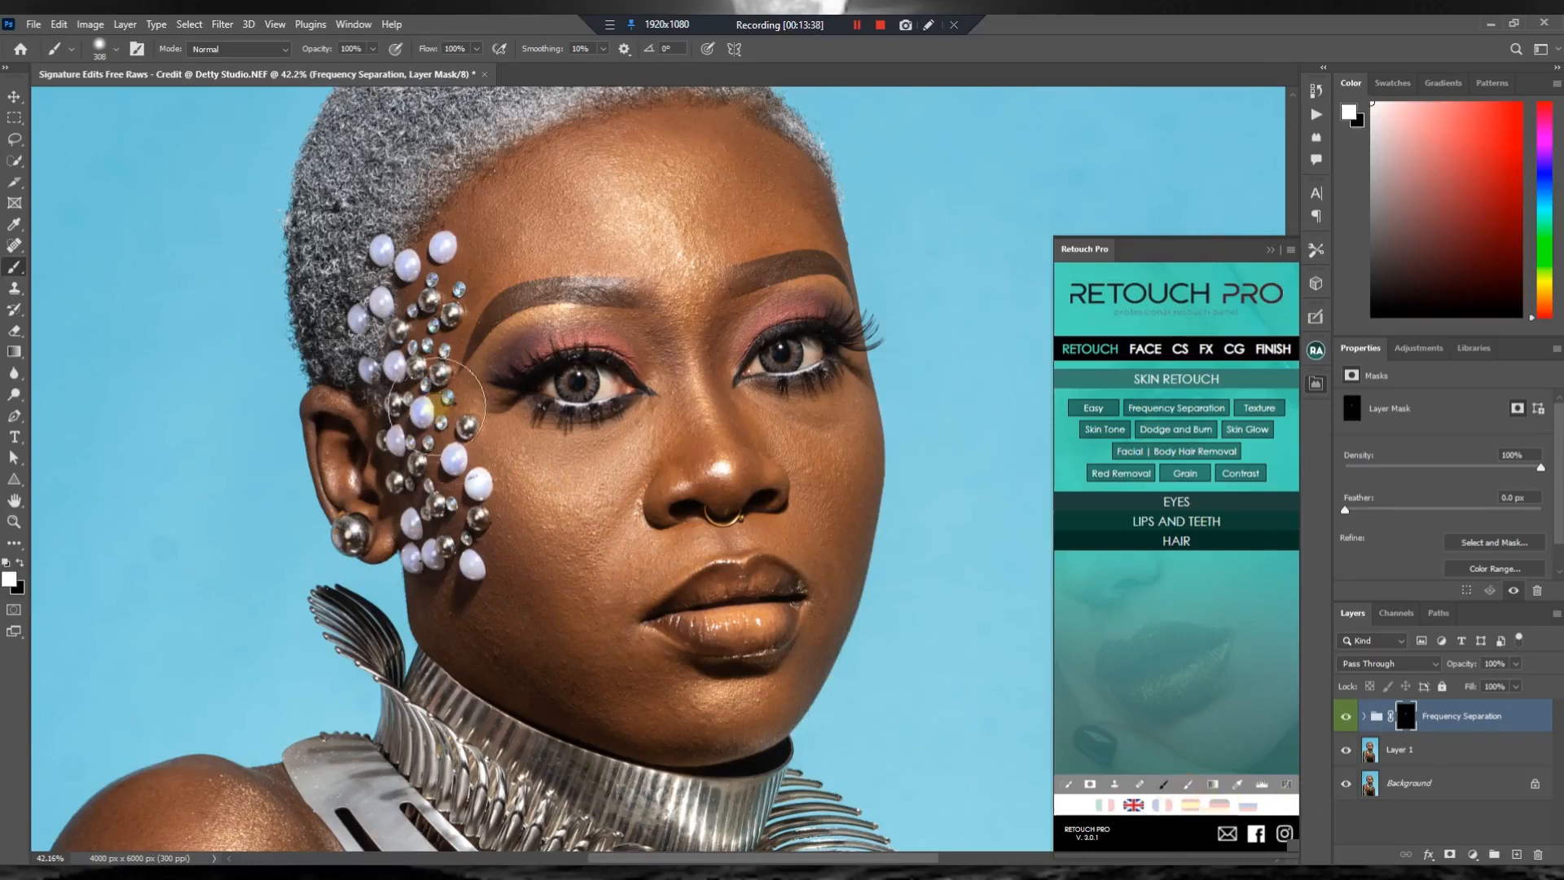
Paint white on the group mask over the forehead and between the eyebrows, switching to a smaller brush for tighter areas.
scroll(643, 603, "up", 5)
scroll(616, 342, "up", 1)
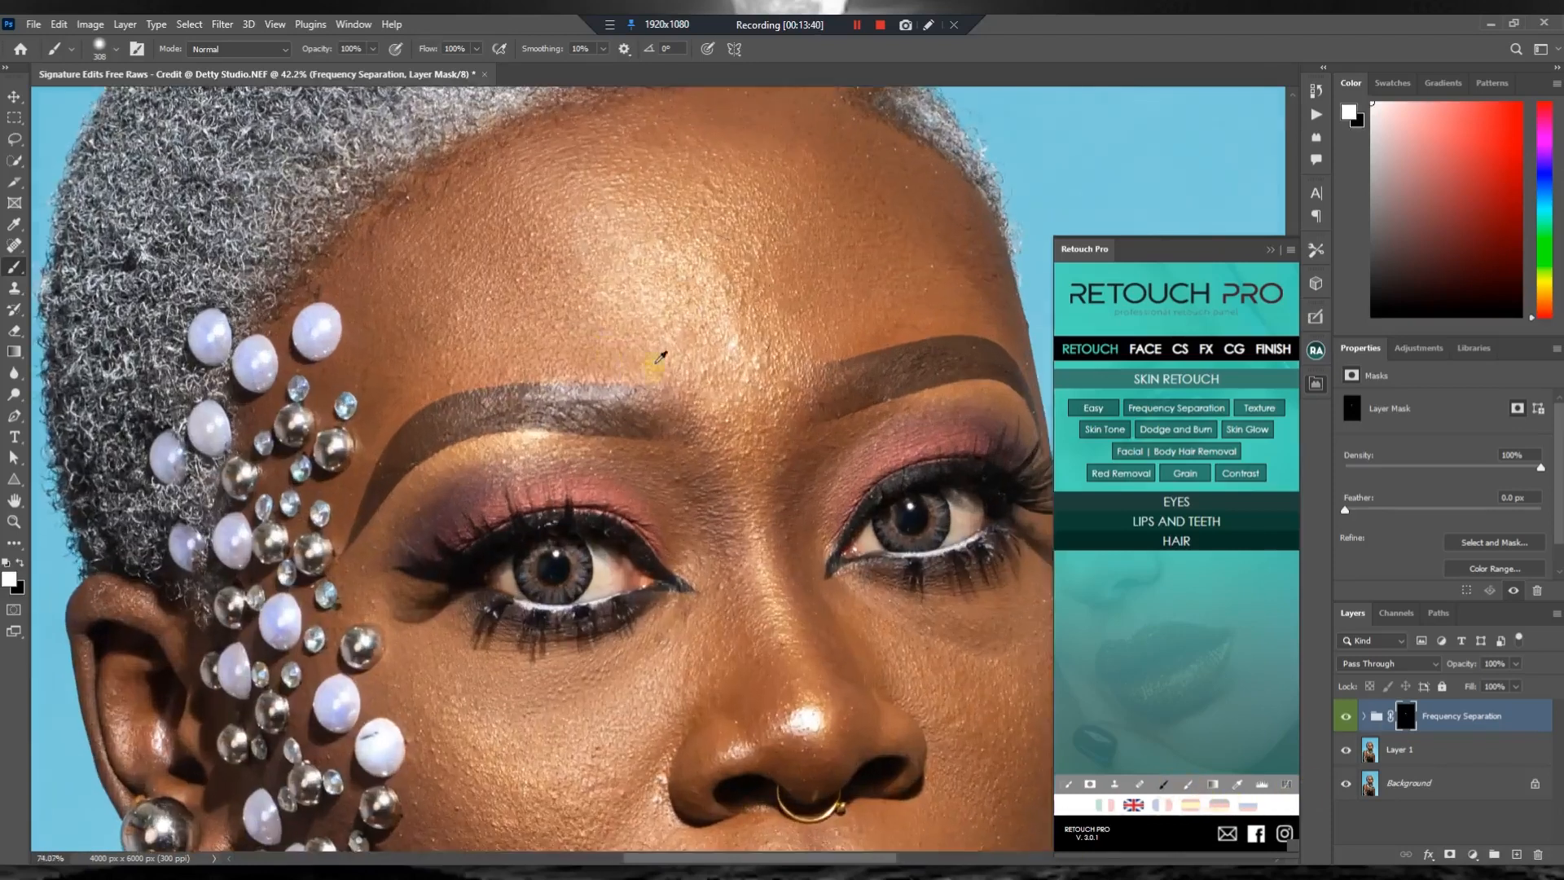
scroll(630, 261, "down", 2)
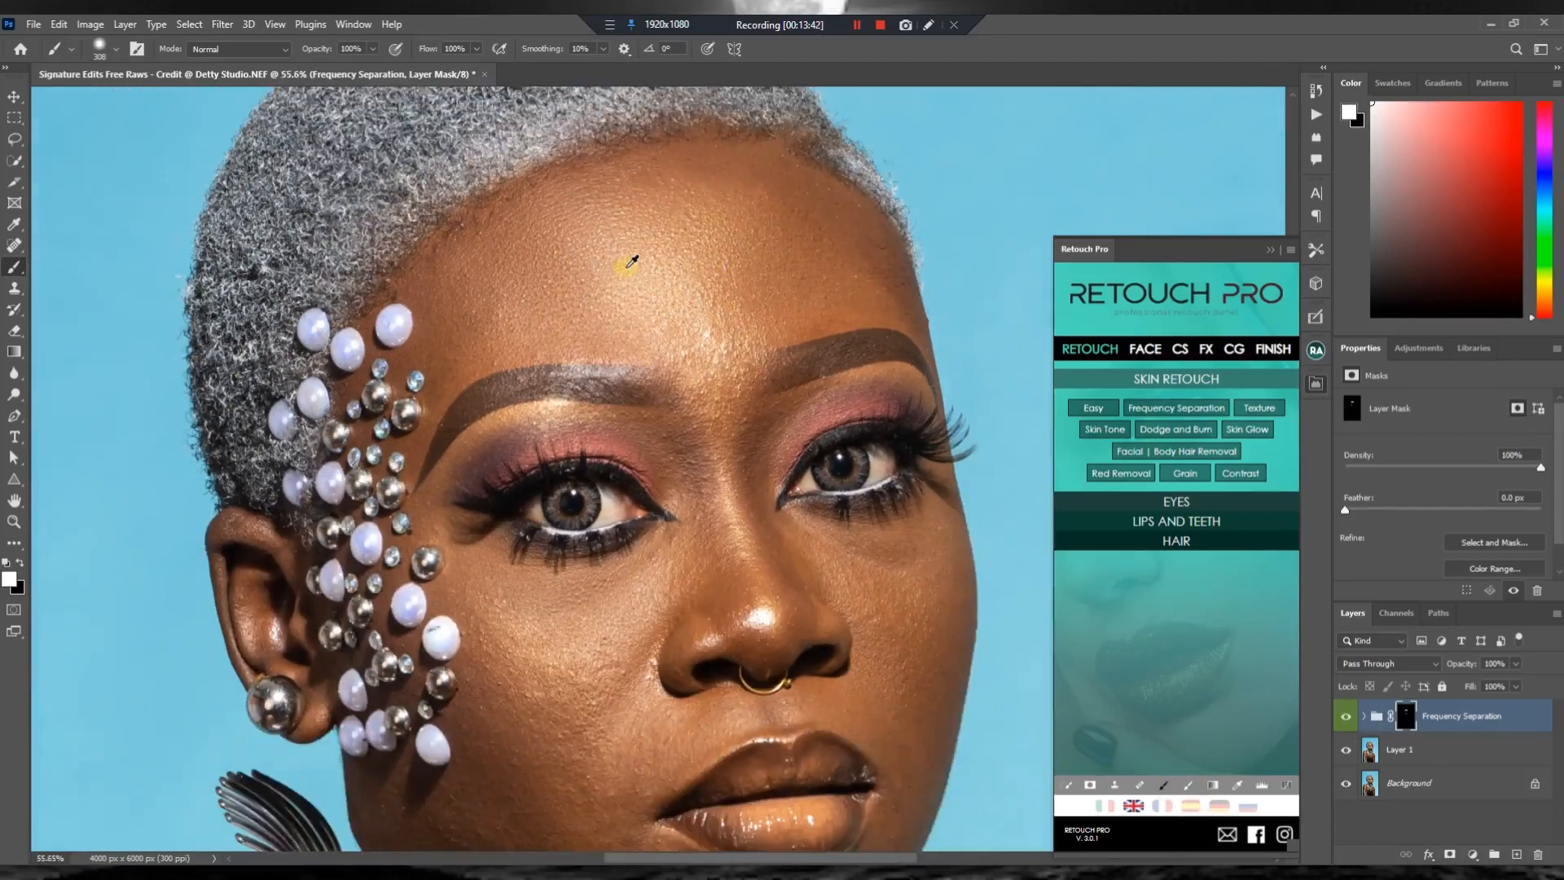
scroll(751, 229, "up", 1)
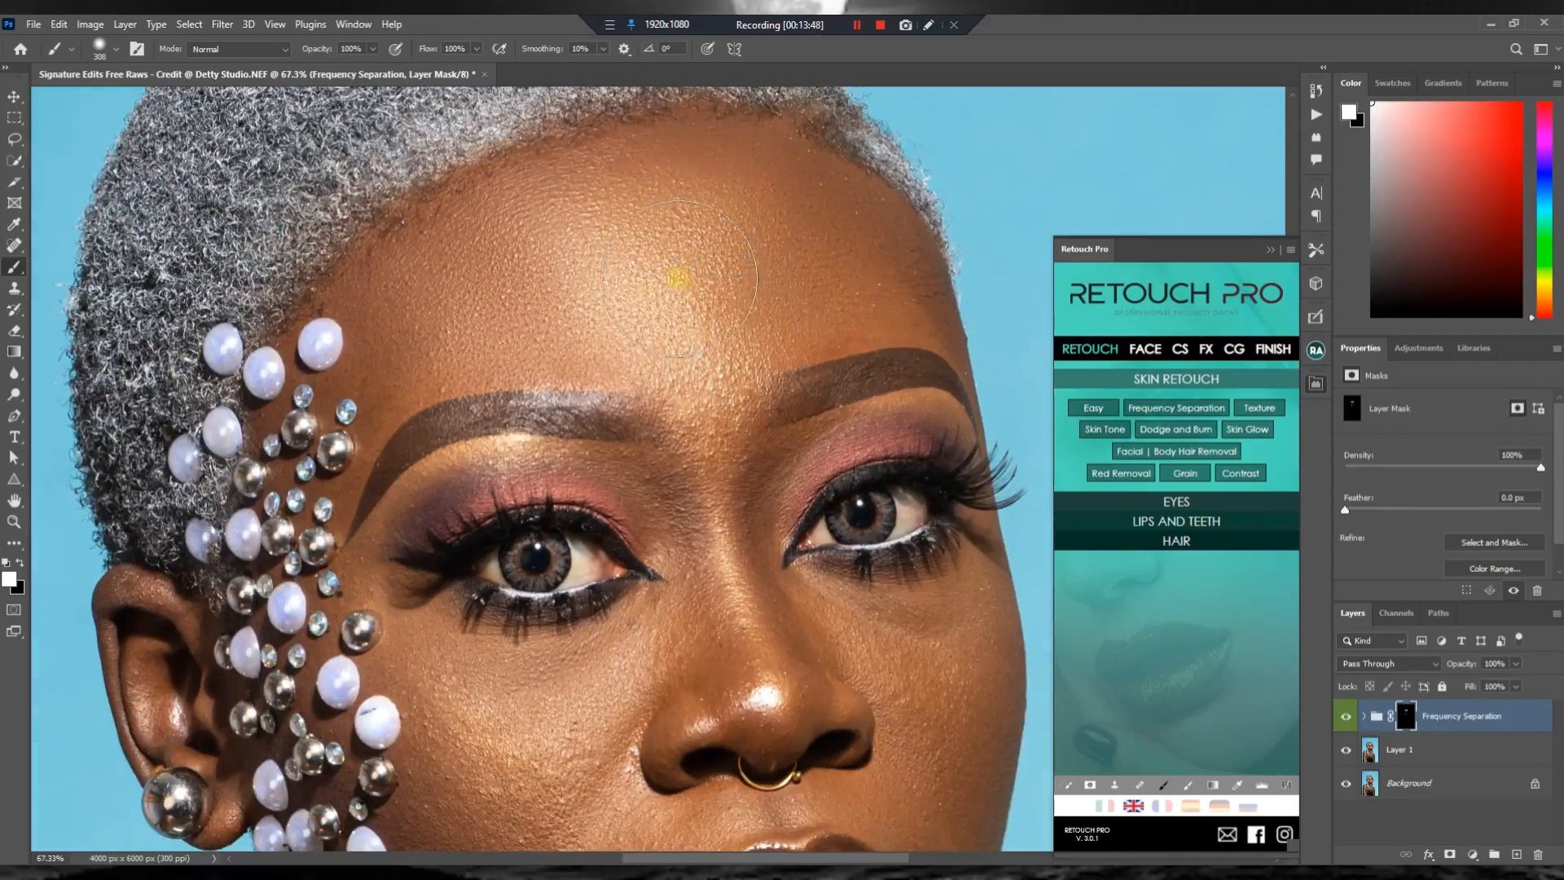
scroll(685, 456, "down", 1)
scroll(689, 489, "up", 1)
right_click(692, 499, "alt")
left_click_drag(693, 499, 635, 521)
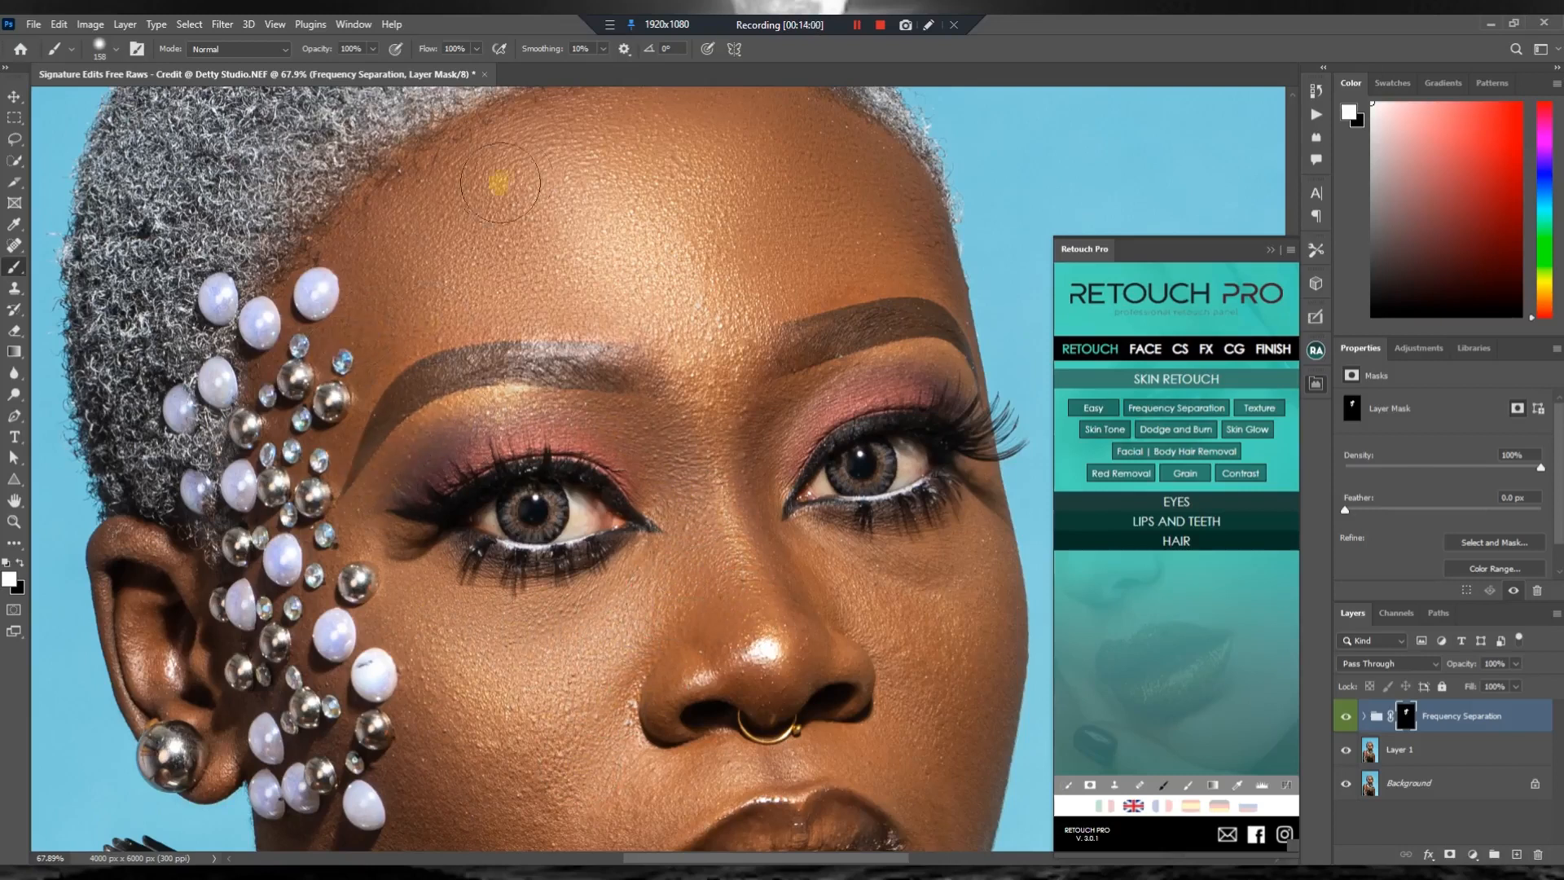
Reveal the skin smoothing on the nose, cheeks, jaw and chin by painting the group mask white.
scroll(851, 438, "down", 3)
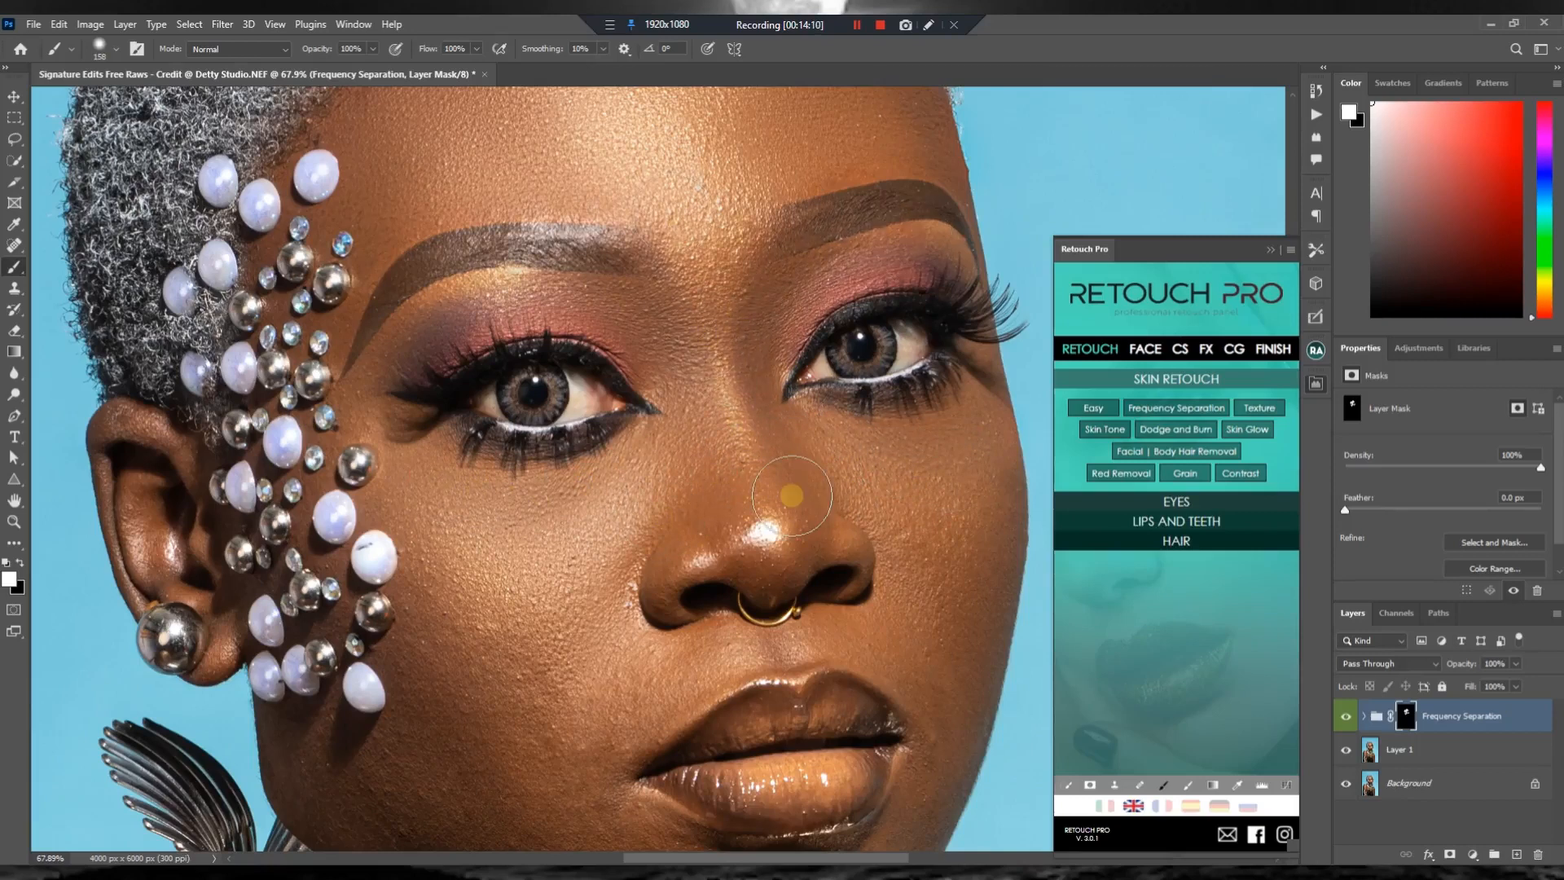
scroll(782, 489, "down", 3)
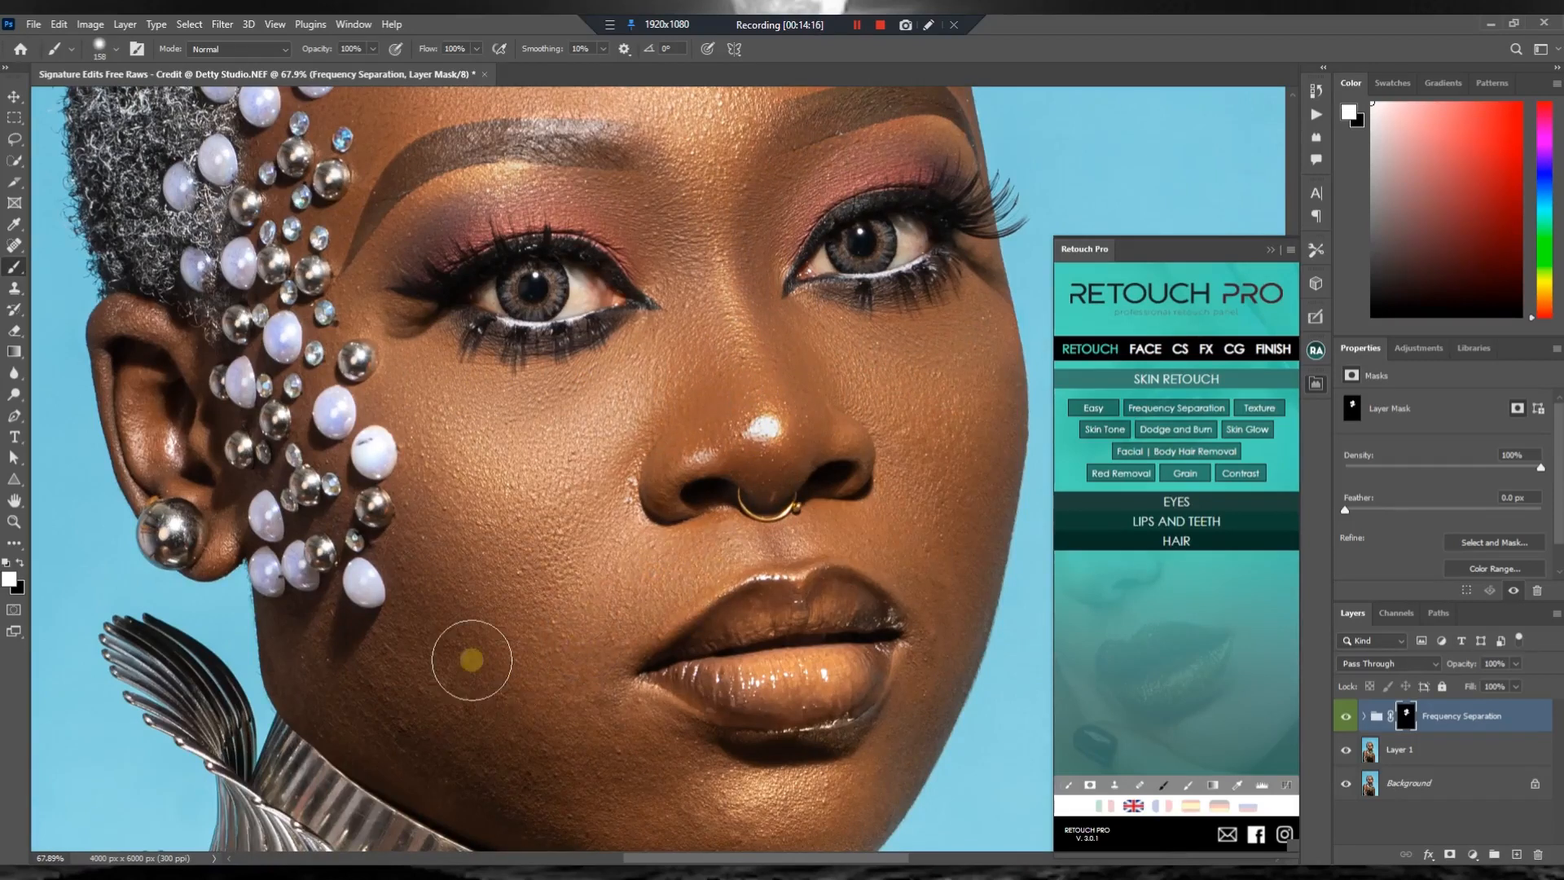
scroll(468, 656, "down", 3)
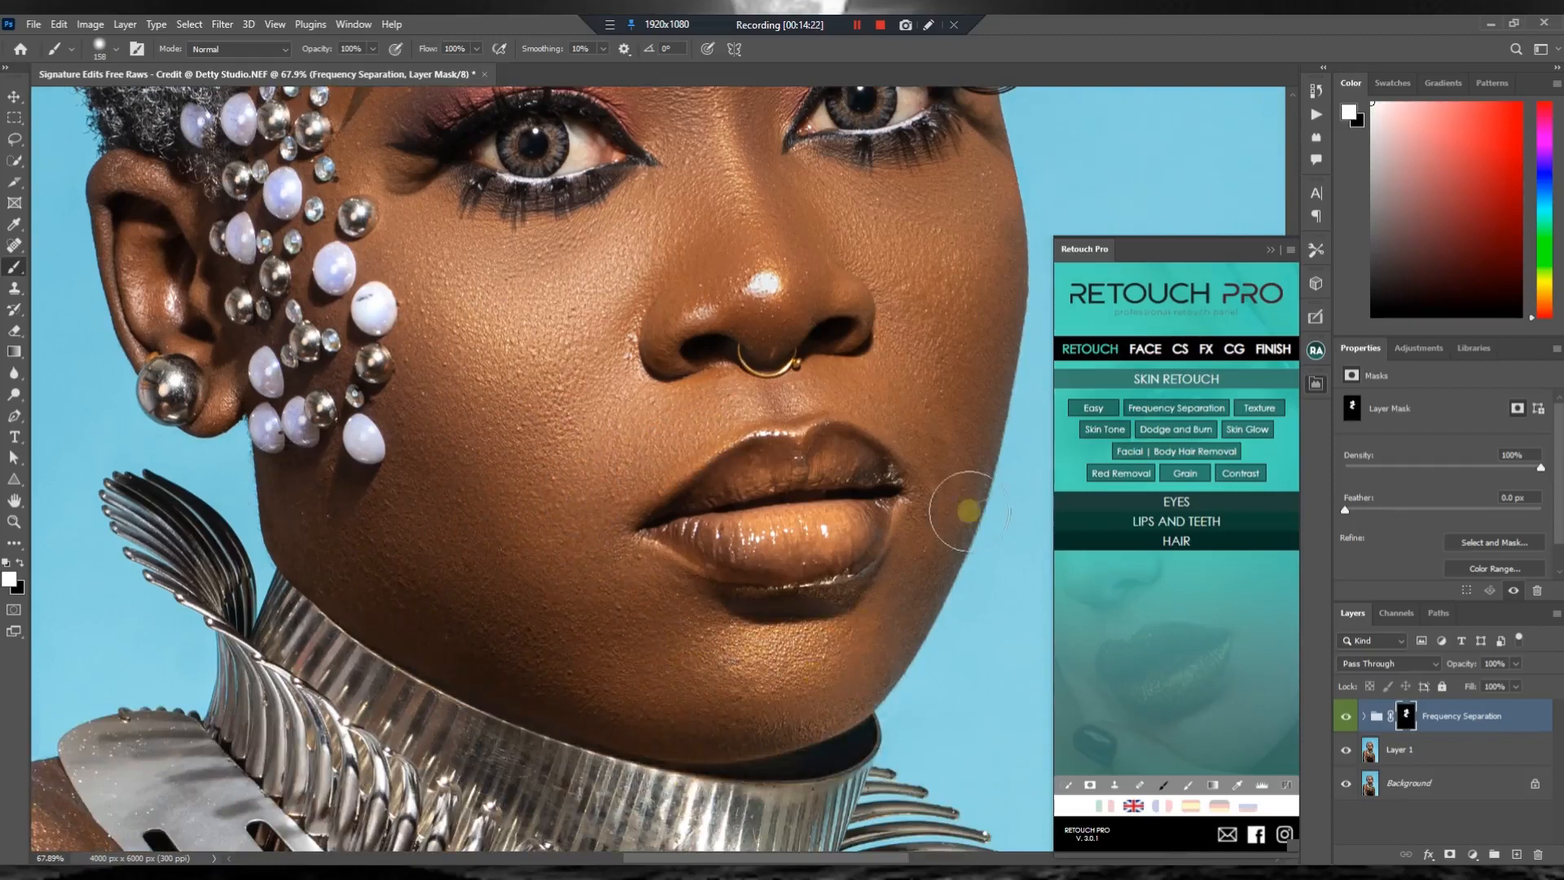
scroll(896, 365, "up", 3)
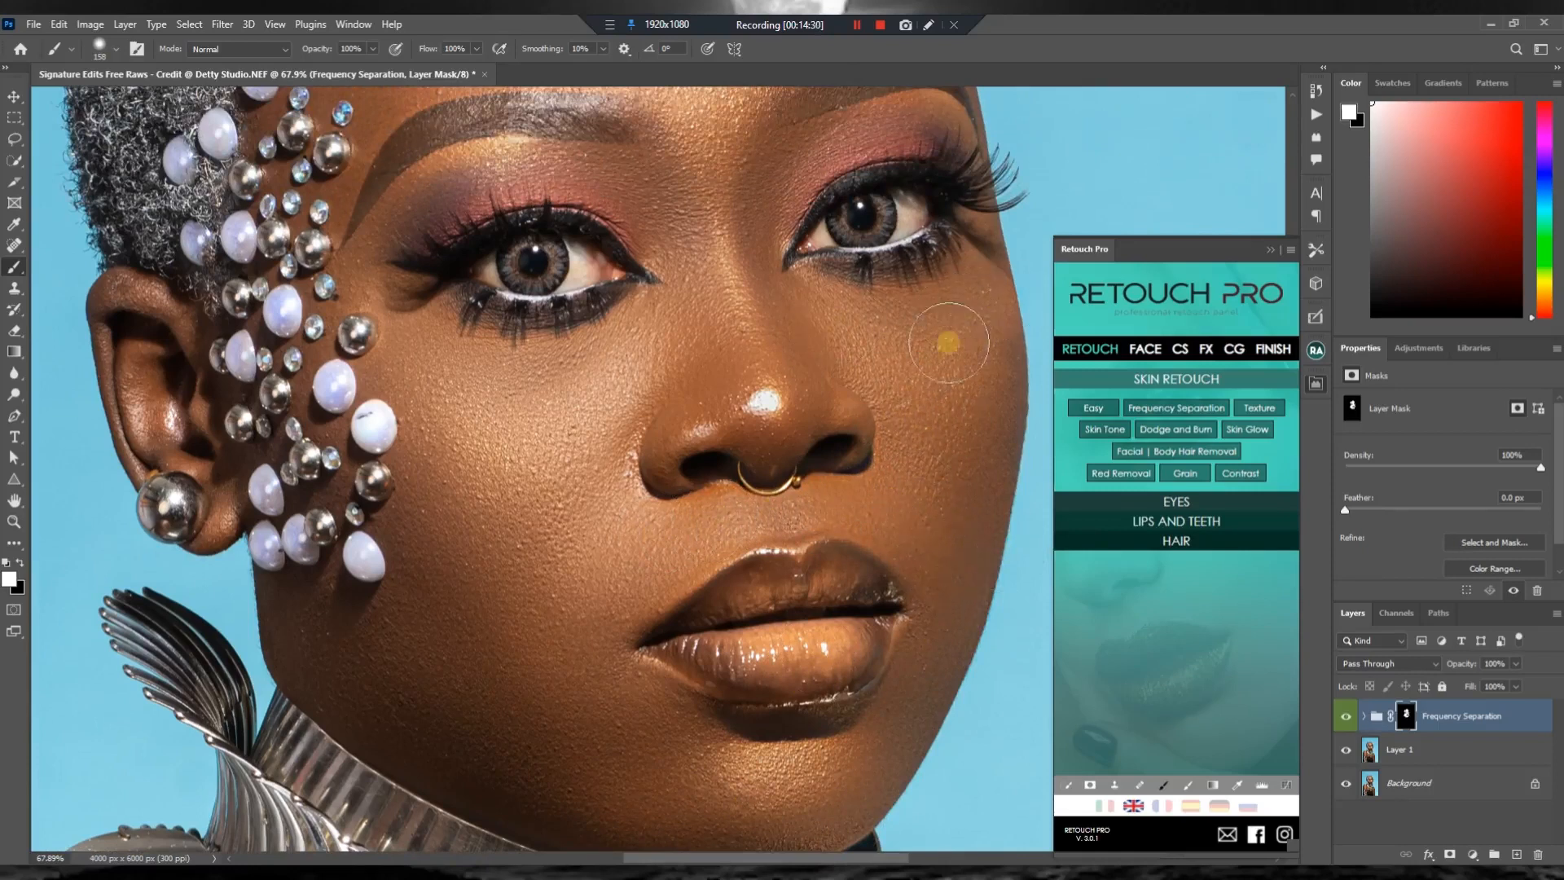
Fill in remaining face areas on the group mask with white, around the nose, above the mouth and on the chin.
scroll(978, 489, "up", 5)
scroll(963, 461, "up", 2)
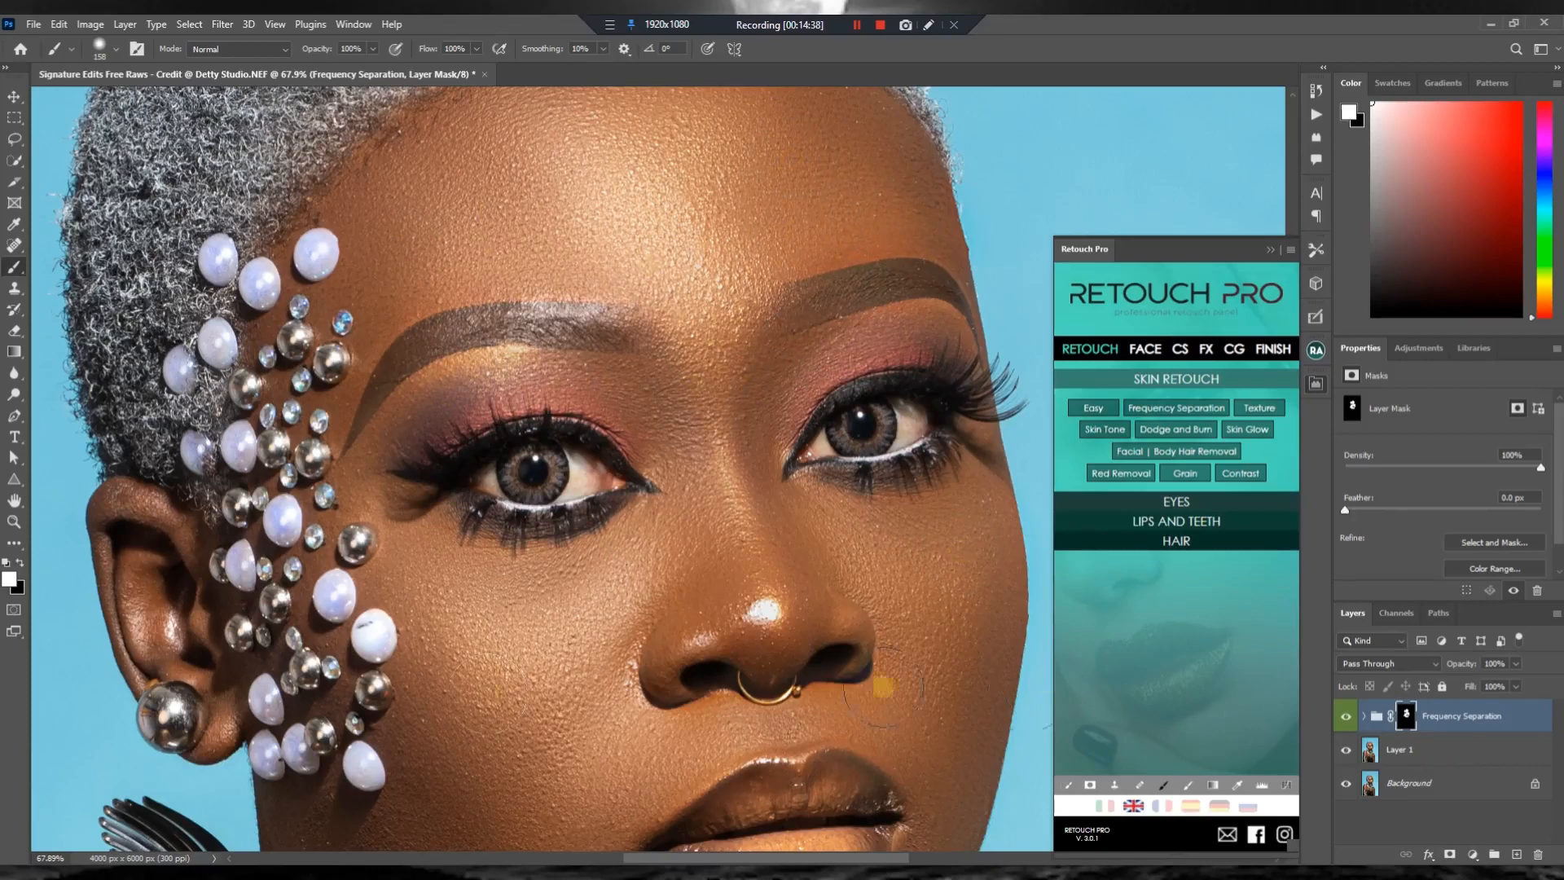
scroll(884, 687, "down", 2)
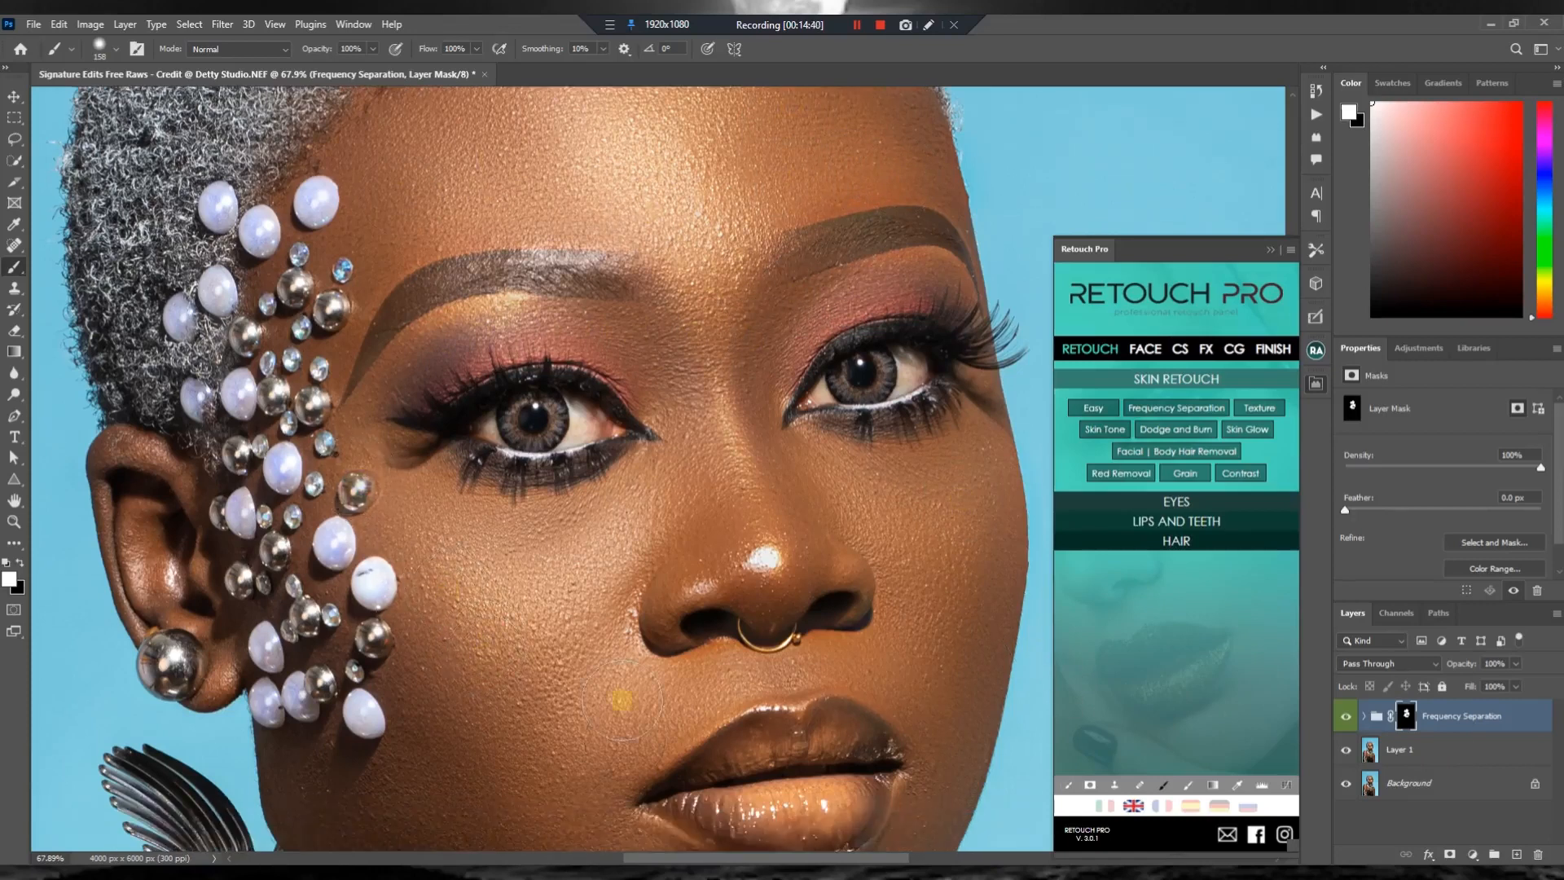
scroll(621, 699, "down", 1)
scroll(454, 600, "down", 4)
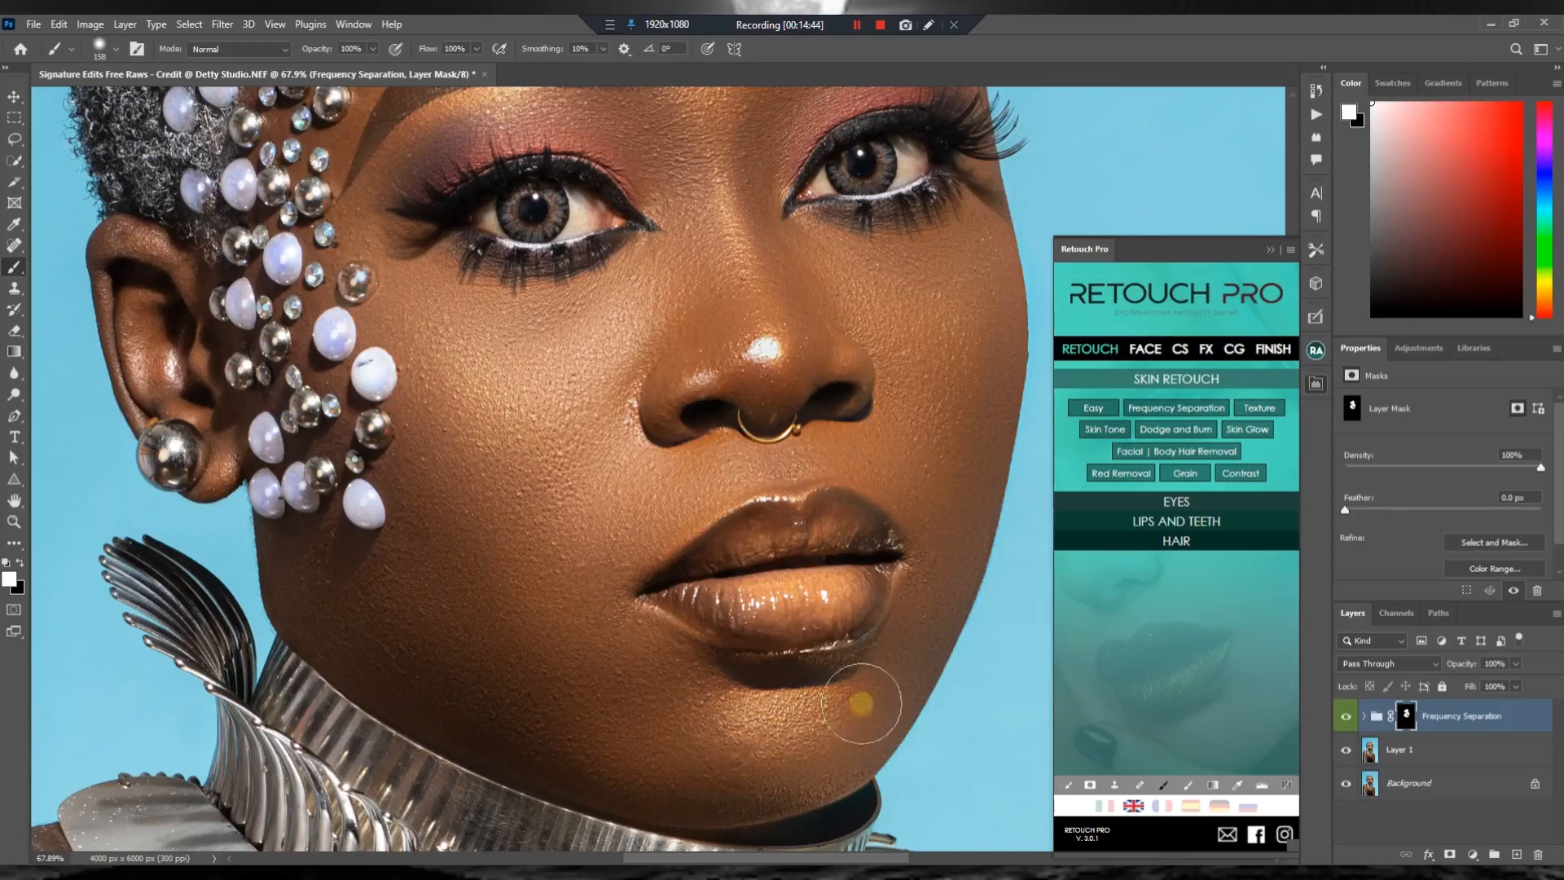
Paint black on the group mask with a smaller brush over the lips, nostrils and nose ring to hide the smoothing there.
left_click(1166, 785)
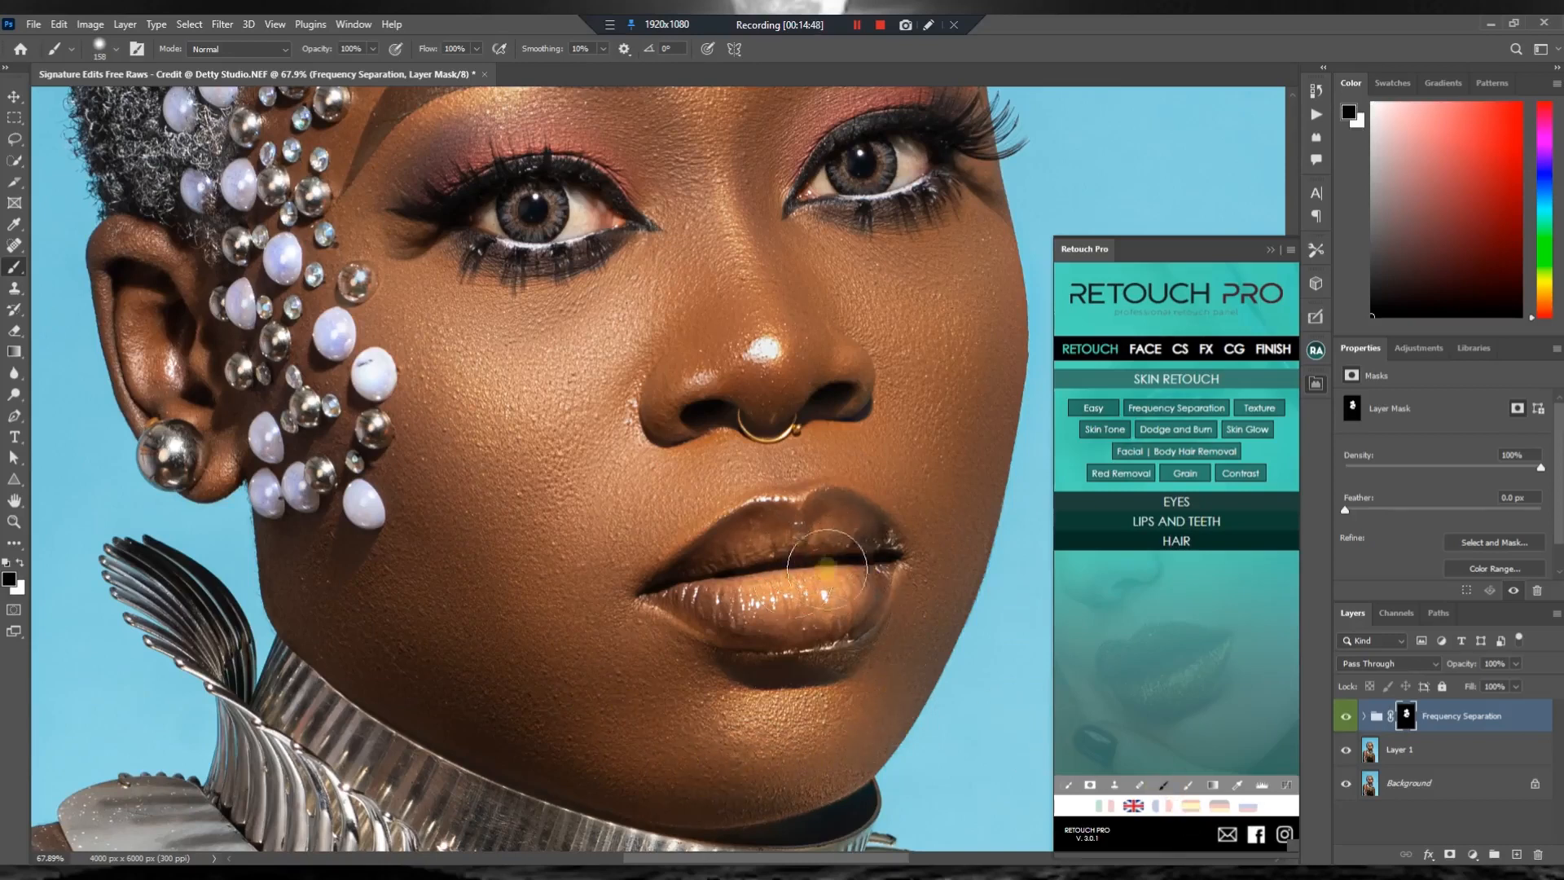
mouse_move(755, 511)
left_mouse_down()
mouse_move(723, 507)
mouse_move(755, 510)
left_mouse_up()
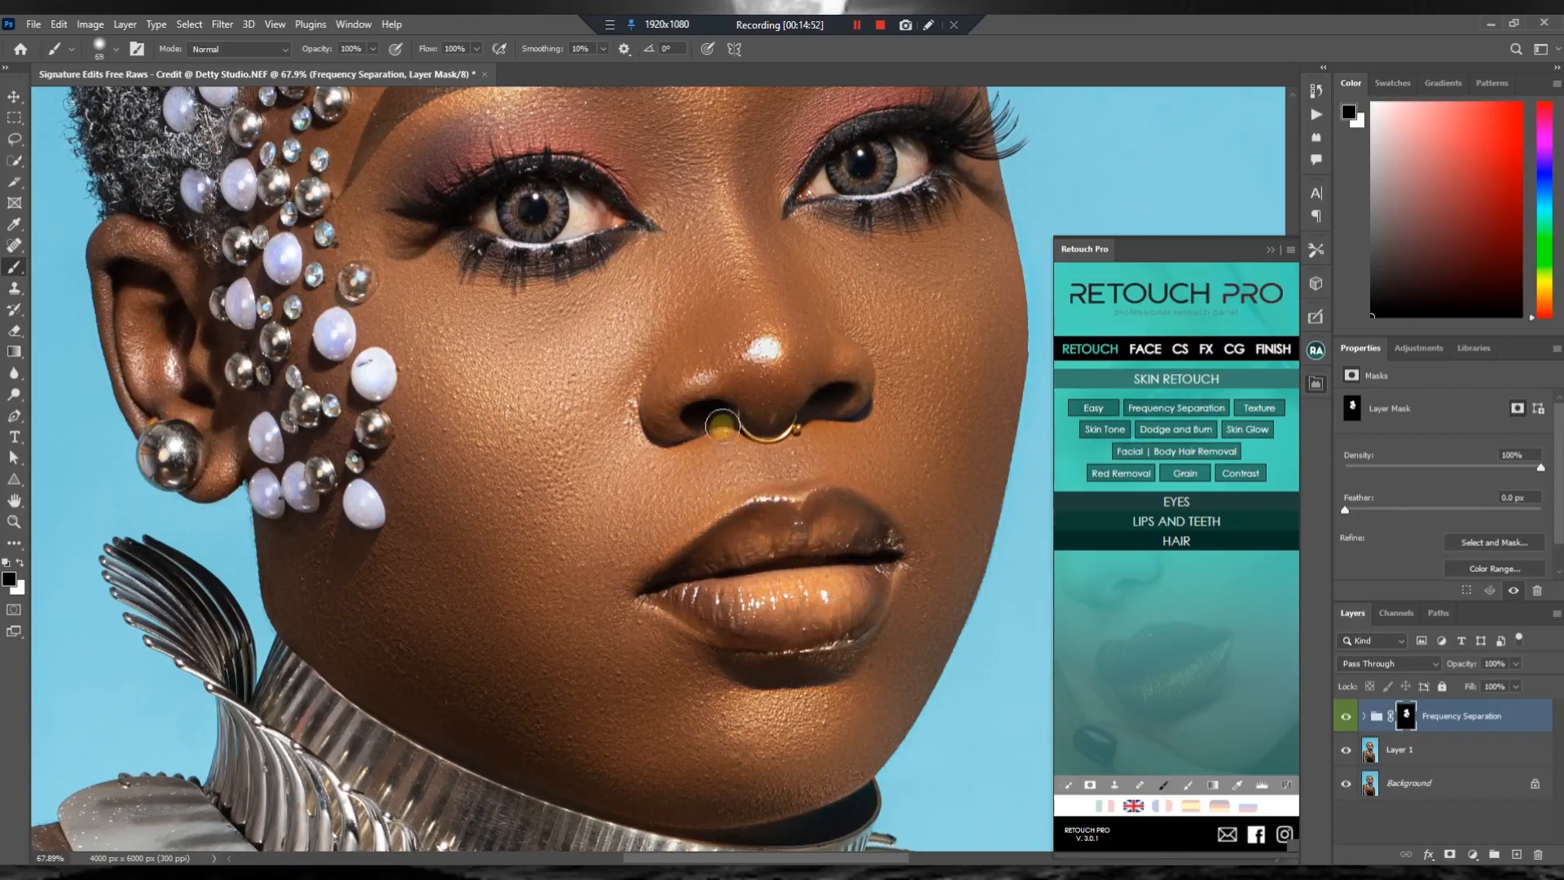
mouse_move(724, 430)
left_mouse_down()
mouse_move(695, 410)
mouse_move(813, 414)
mouse_move(810, 402)
left_mouse_up()
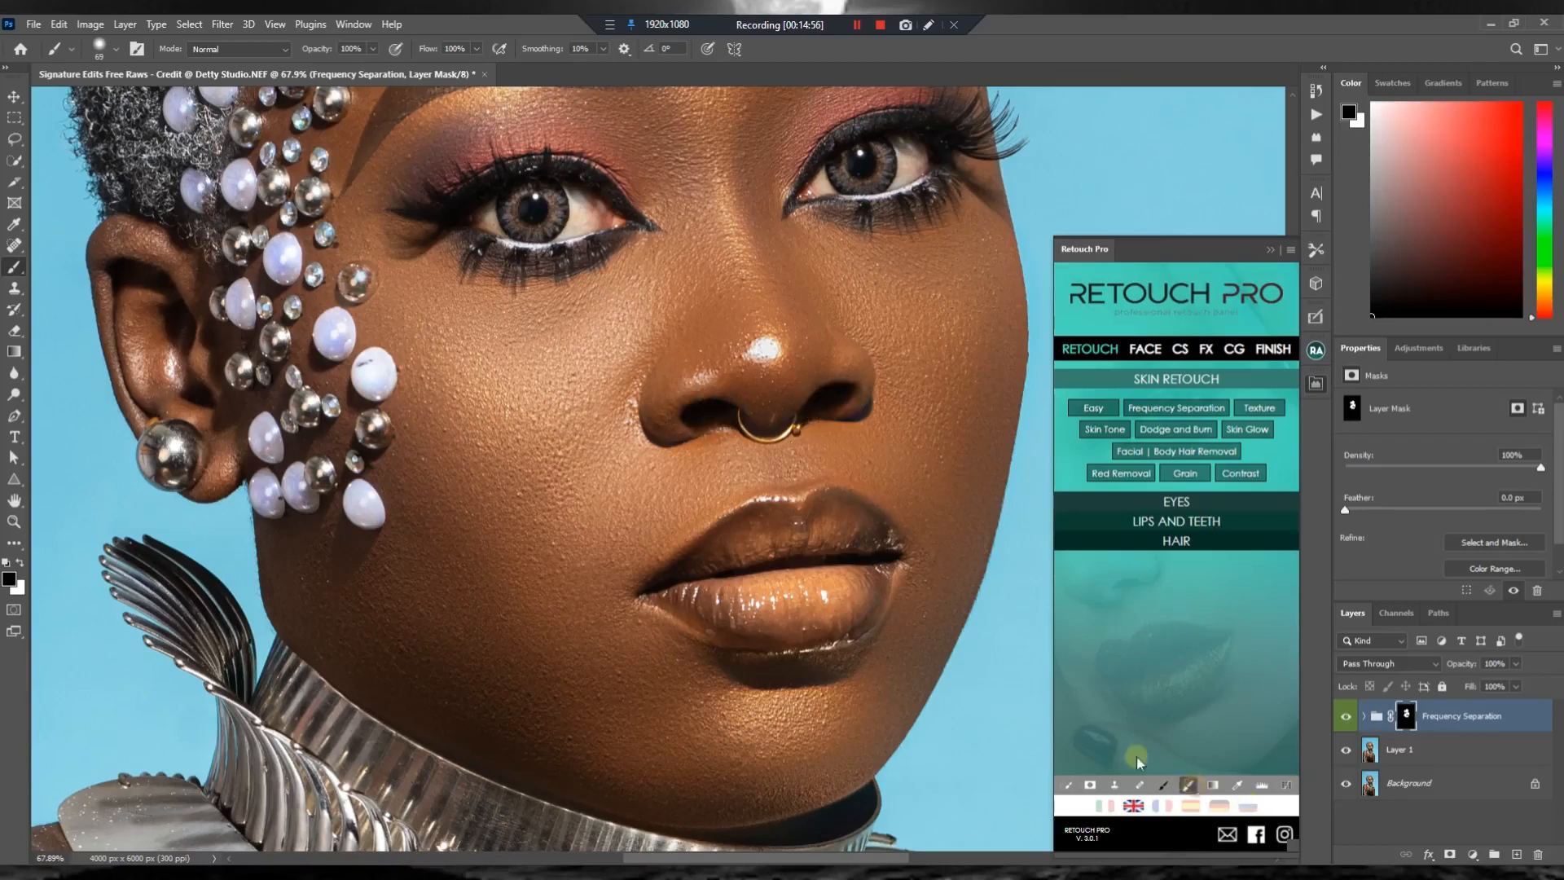
Restore the smoothing on the skin around the nostrils by painting white with a 53 px brush.
scroll(717, 457, "up", 5)
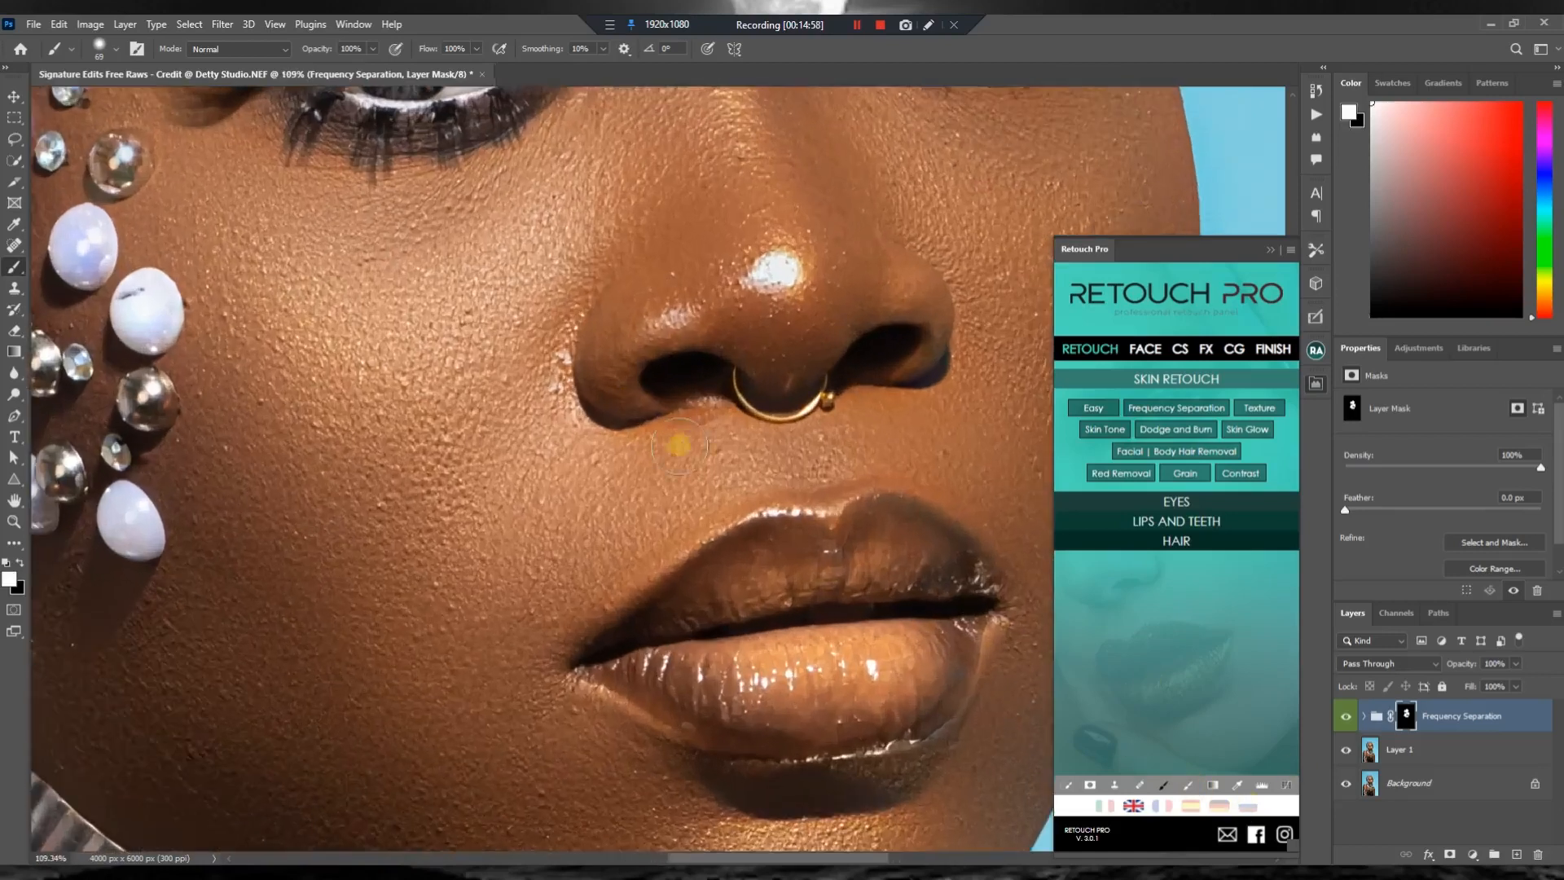
right_click(706, 463, "alt")
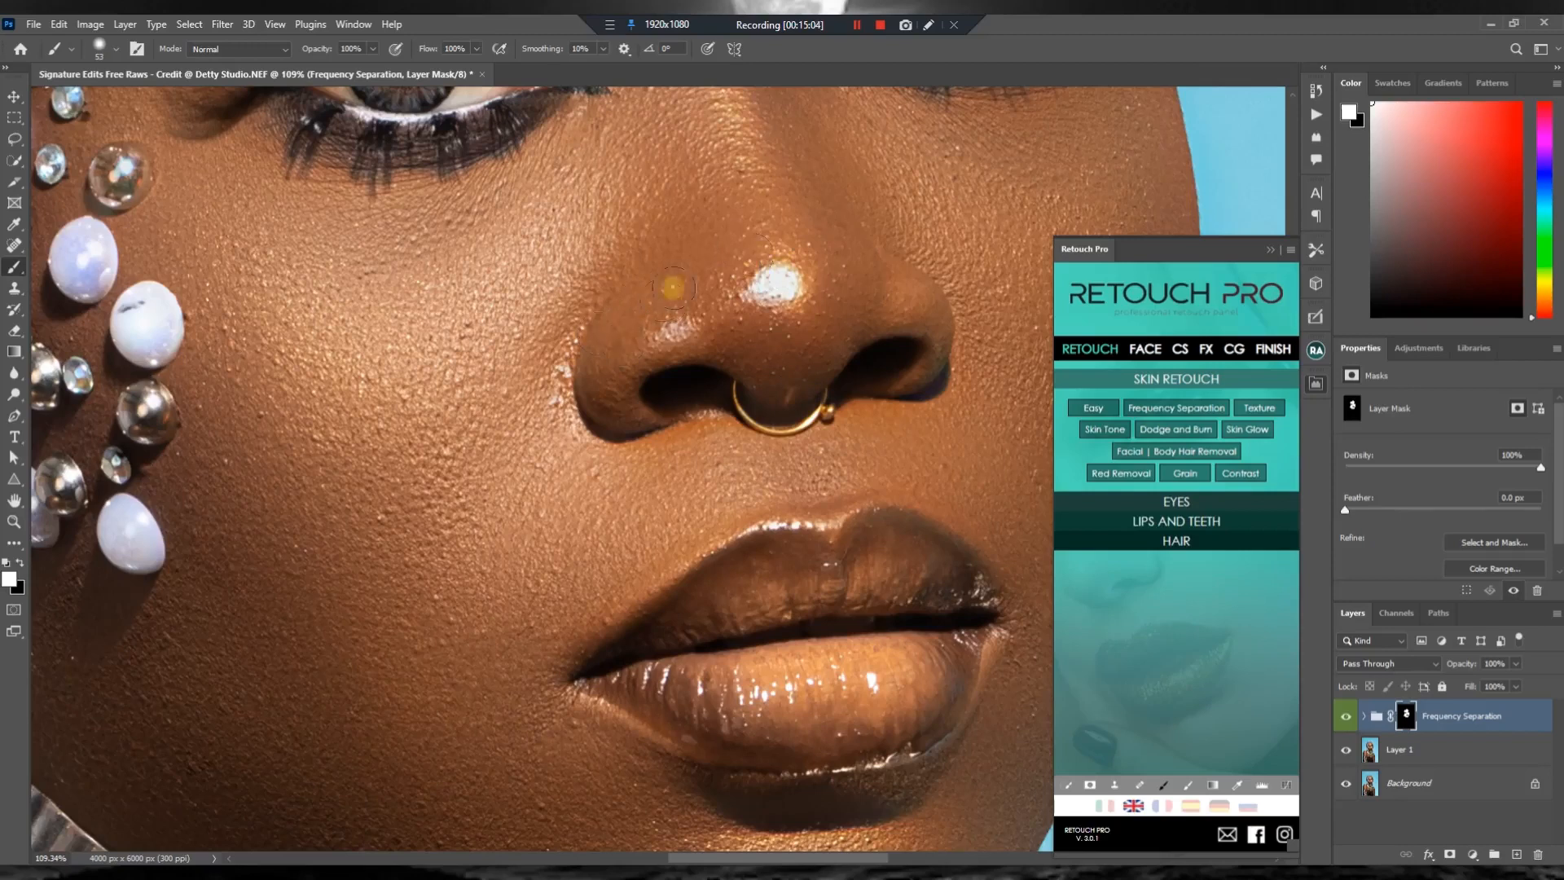
scroll(644, 395, "down", 8)
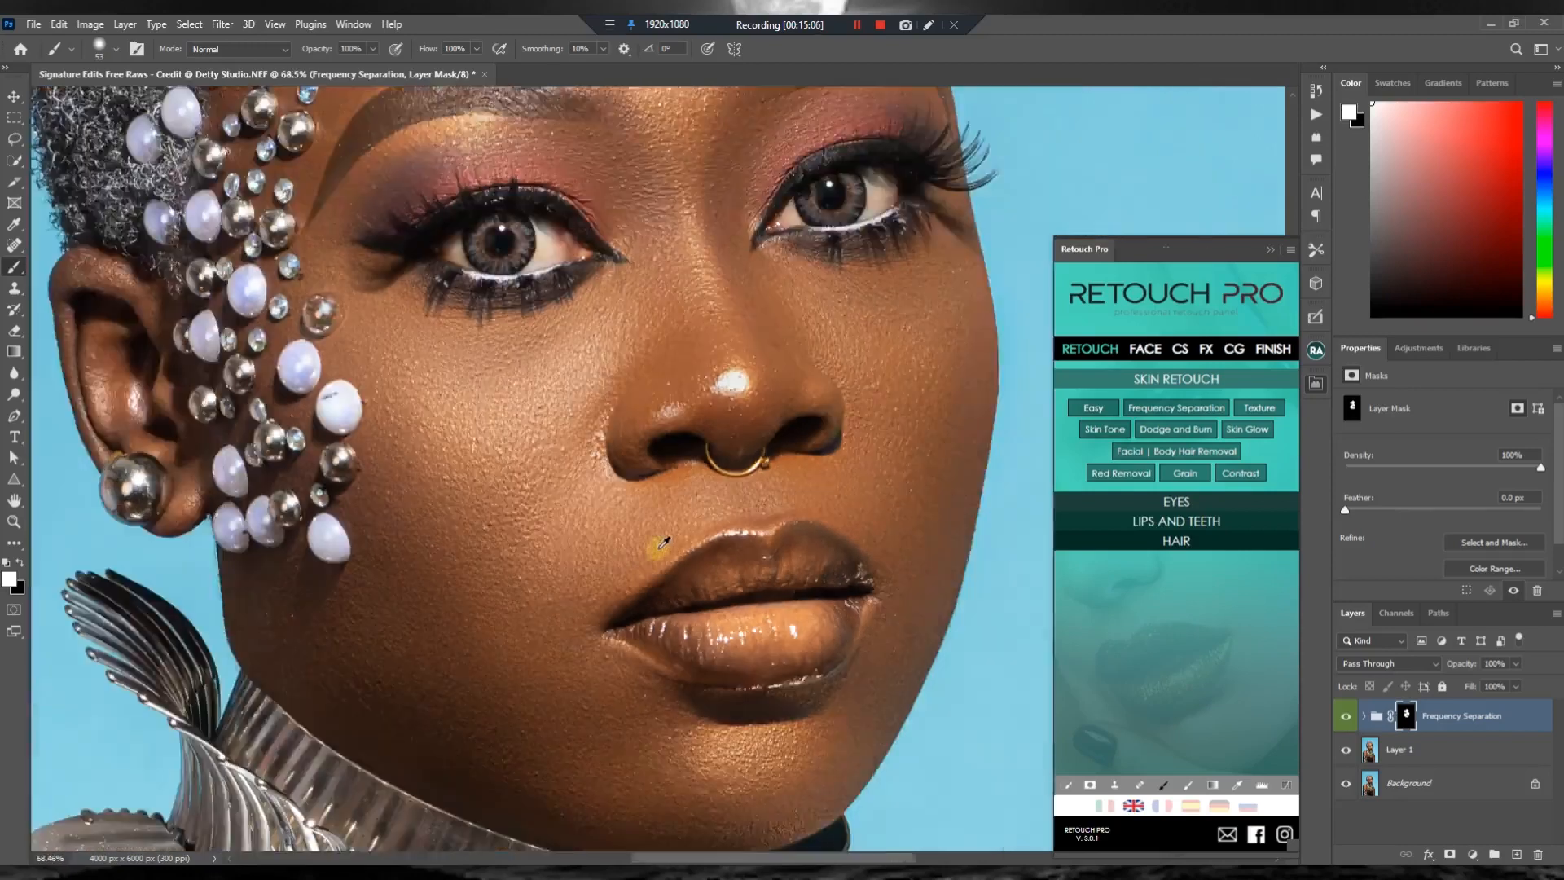
Enlarge the brush and paint white on the group mask over the shoulder and upper arm above the bracelet.
scroll(522, 649, "down", 2)
scroll(522, 649, "down", 2)
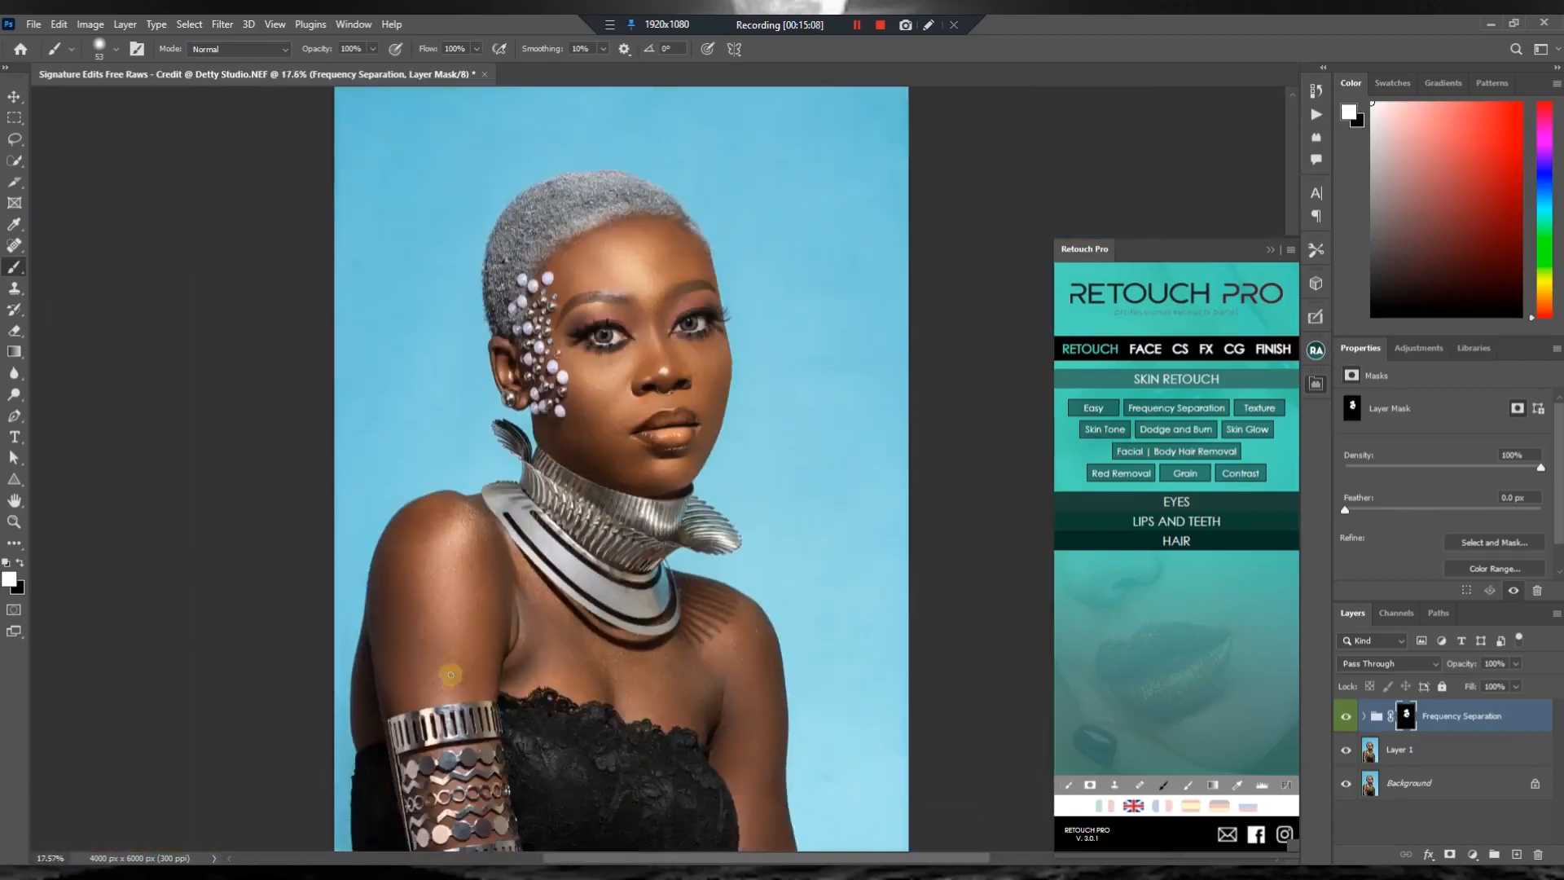
scroll(454, 513, "up", 5)
right_click(462, 492, "alt")
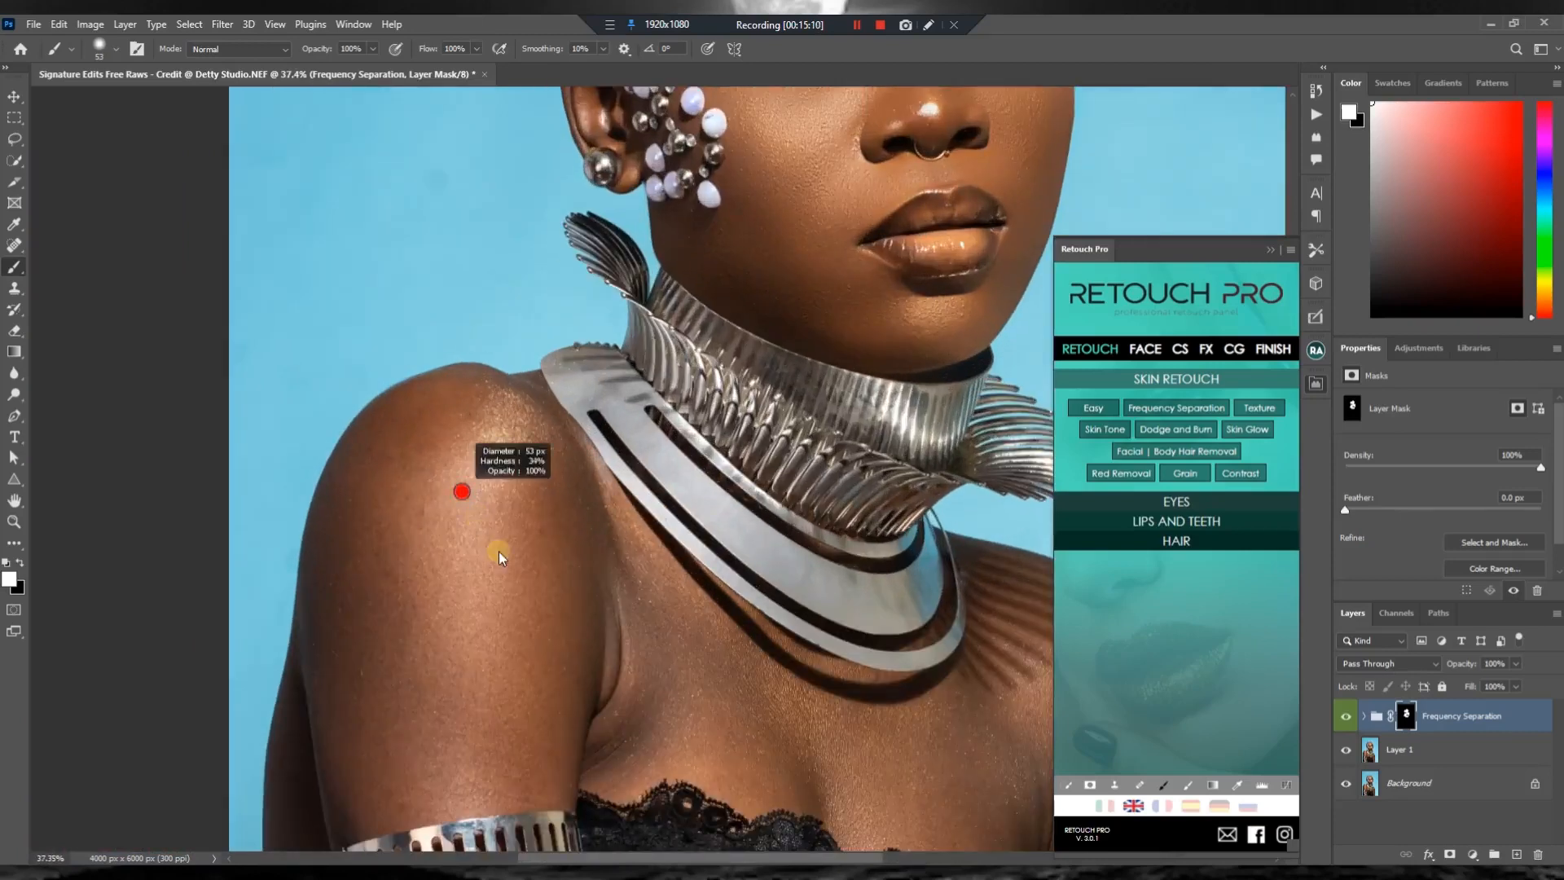
mouse_move(478, 534)
left_mouse_down()
mouse_move(538, 564)
mouse_move(544, 491)
left_mouse_up()
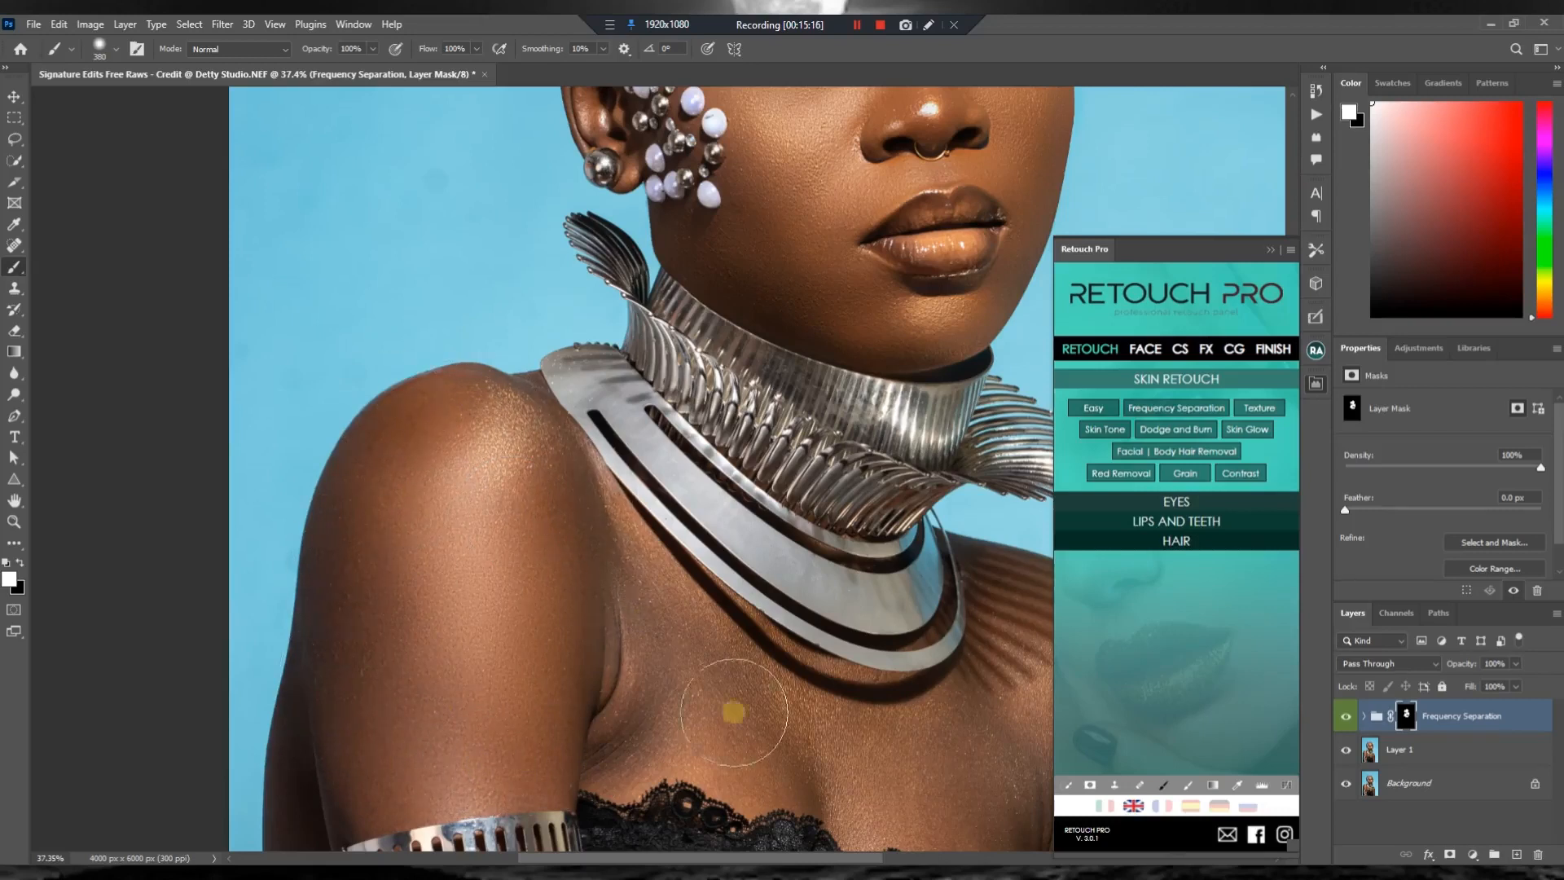
left_click(408, 457)
Paint white on the group mask over the chest, the opposite shoulder and the bare arm beside the black top.
scroll(424, 611, "down", 3)
scroll(682, 687, "up", 4)
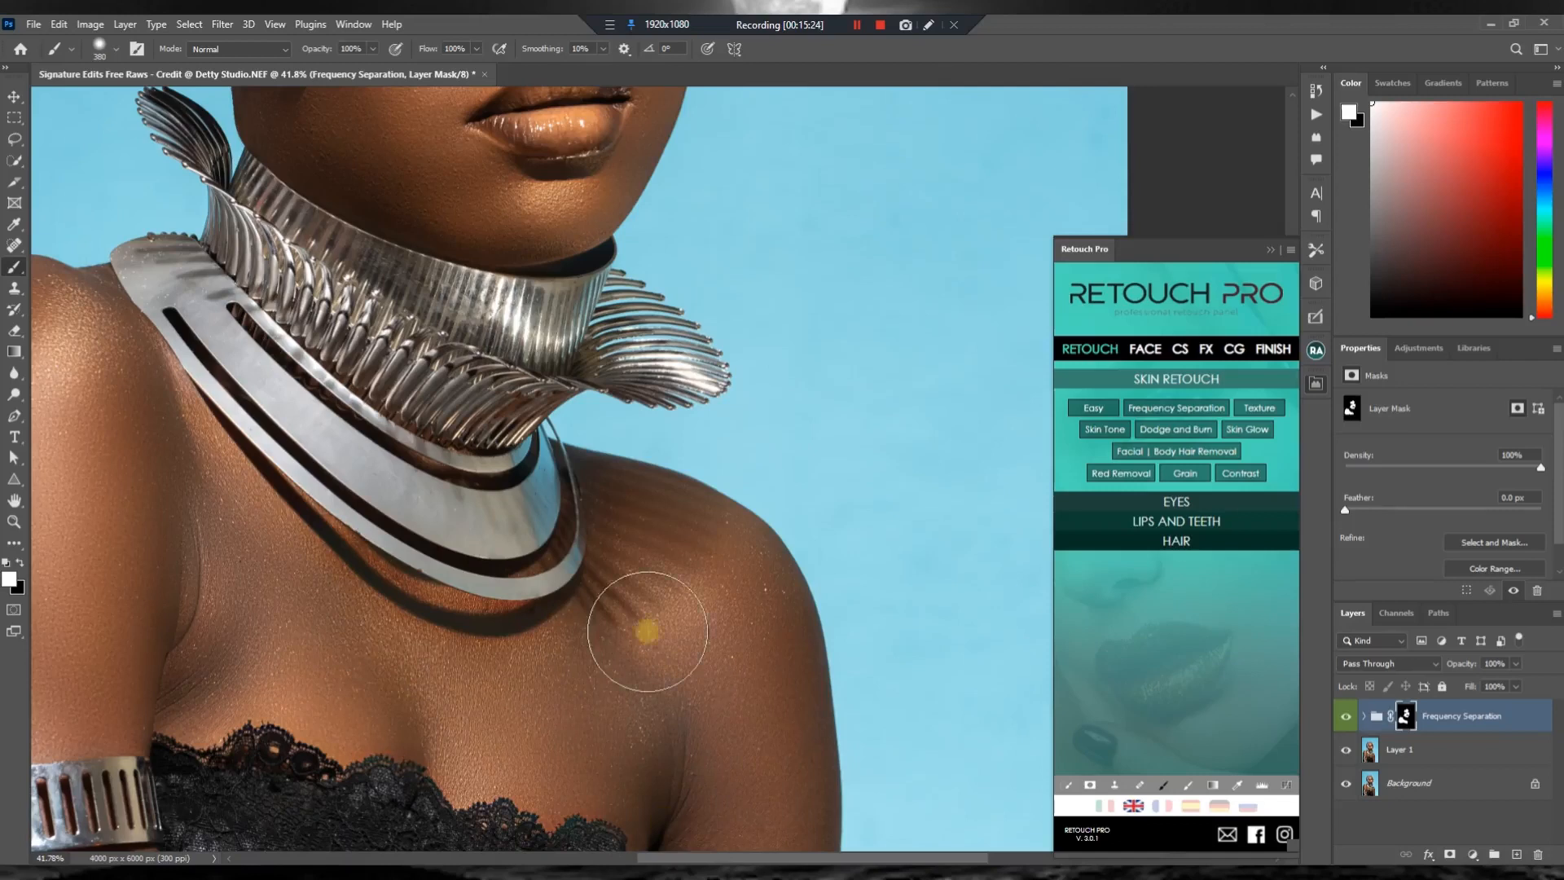
scroll(646, 628, "down", 5)
scroll(721, 610, "down", 1)
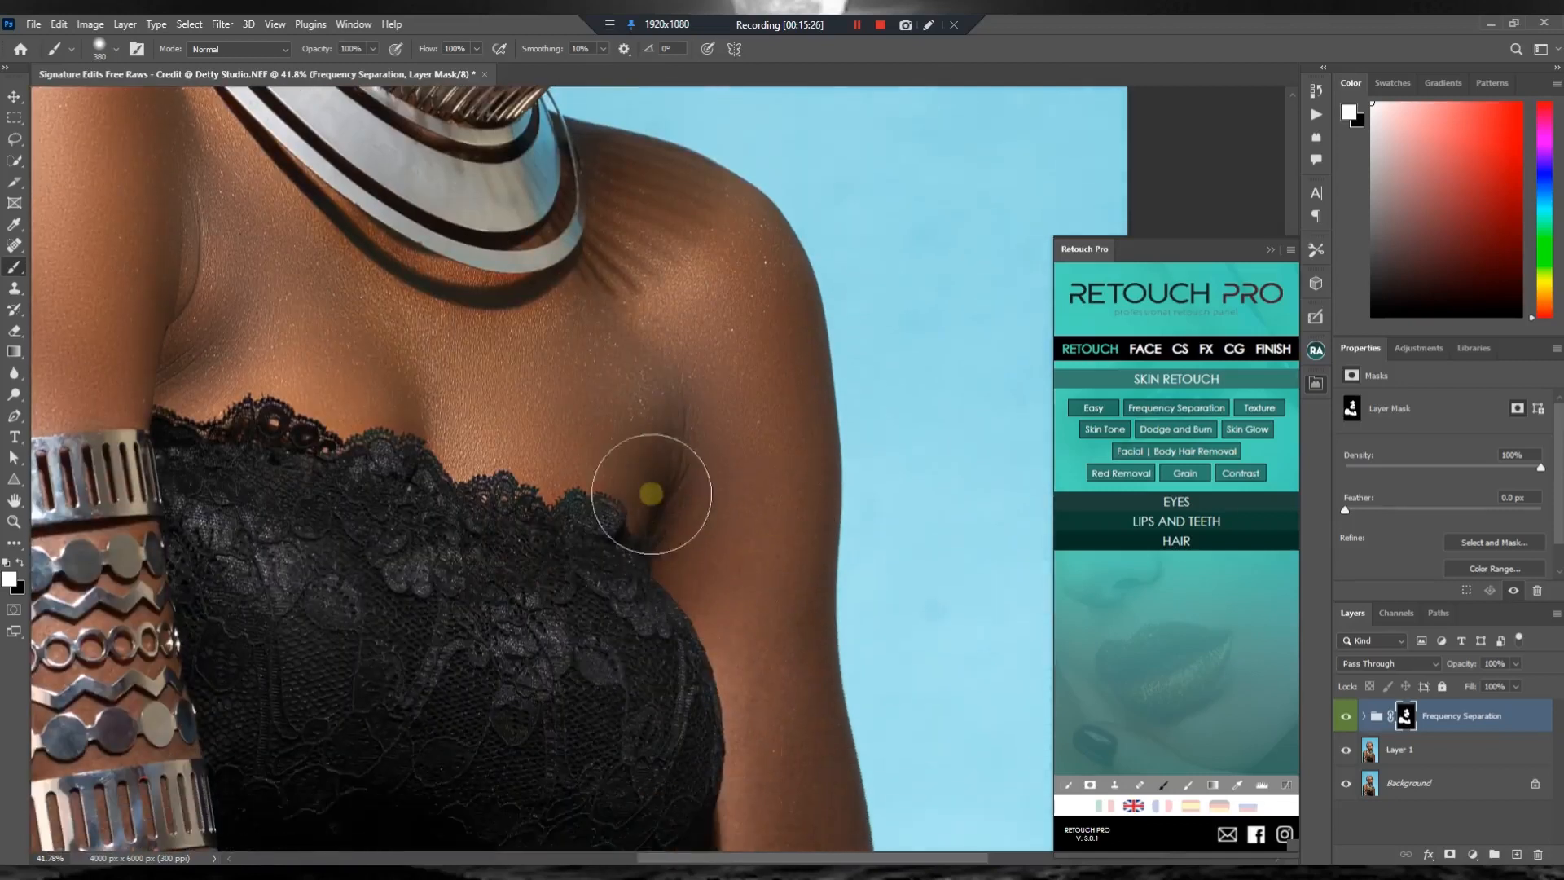
scroll(802, 698, "down", 2)
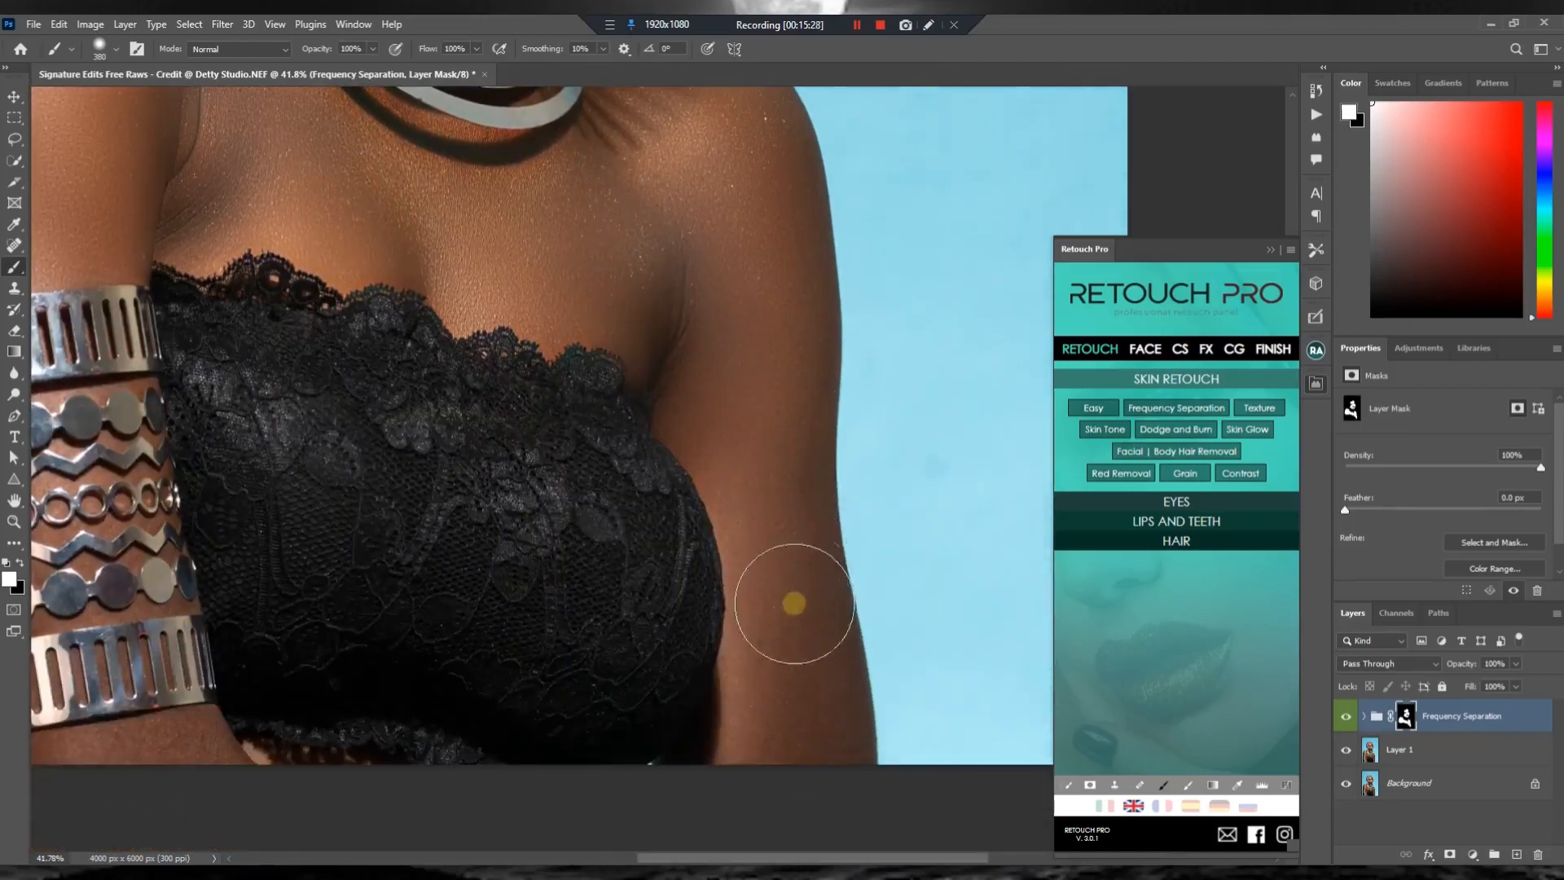
scroll(663, 778, "down", 1)
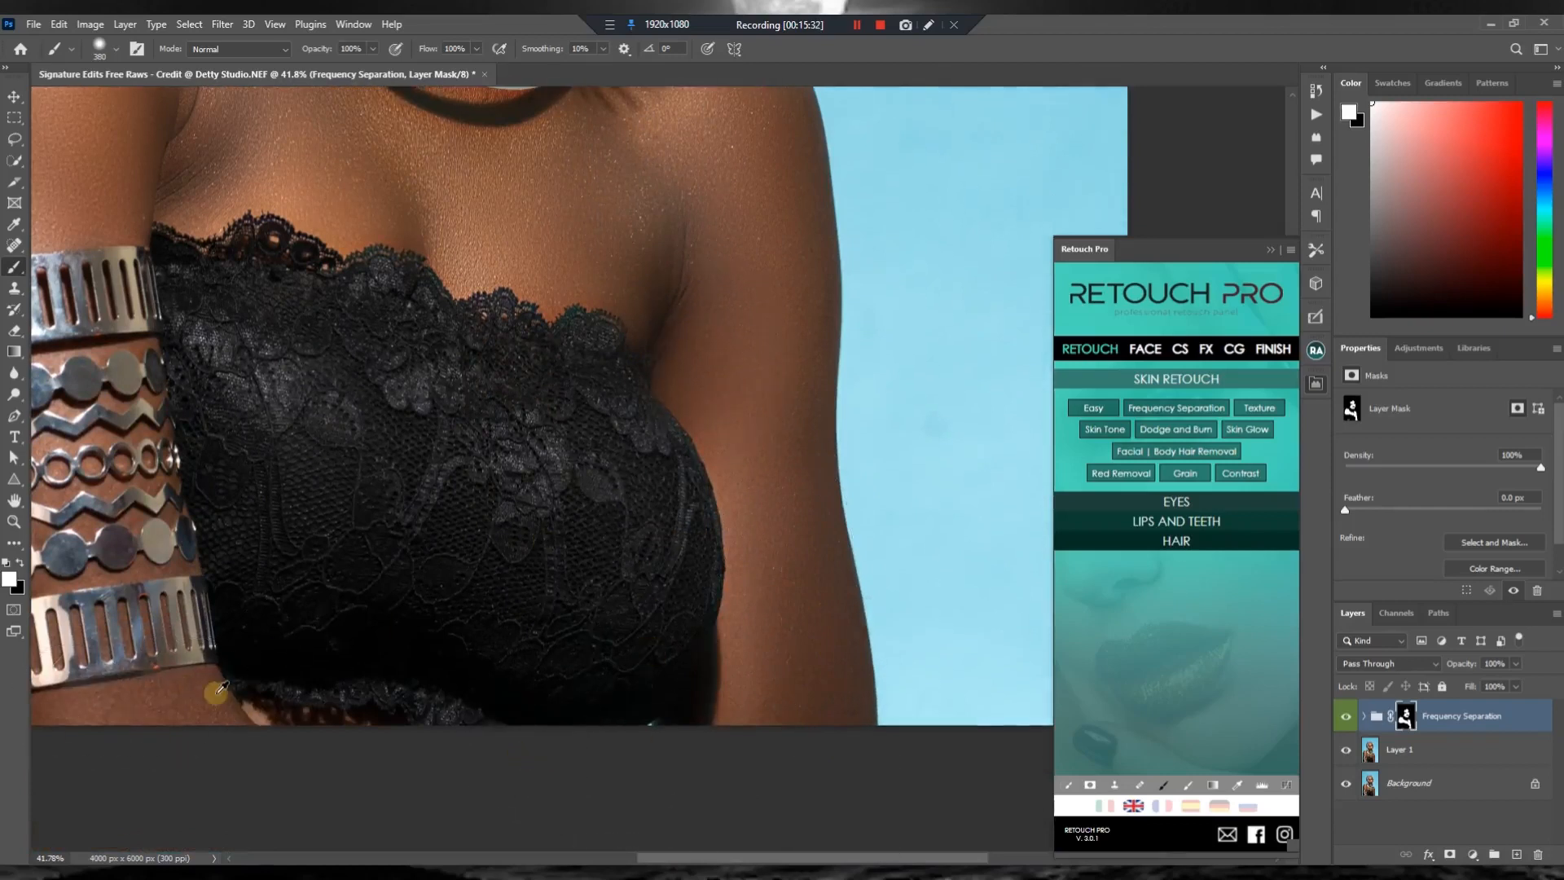
Extend the white mask painting to the skin below the bracelet and the chest beneath the necklace.
scroll(167, 678, "left", 1)
scroll(164, 673, "left", 4)
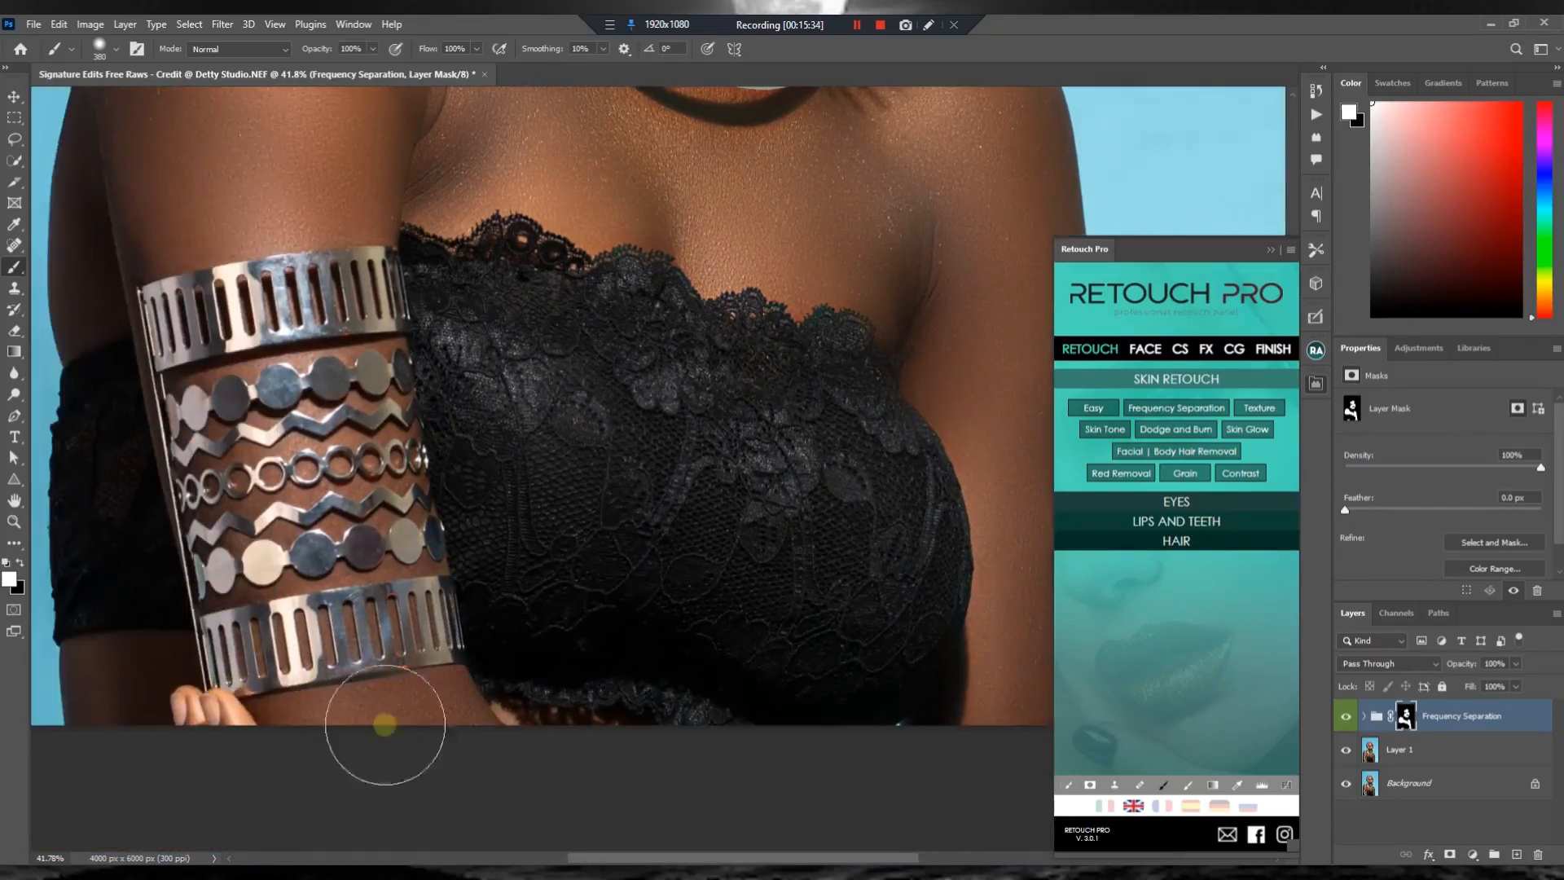
scroll(287, 700, "up", 5)
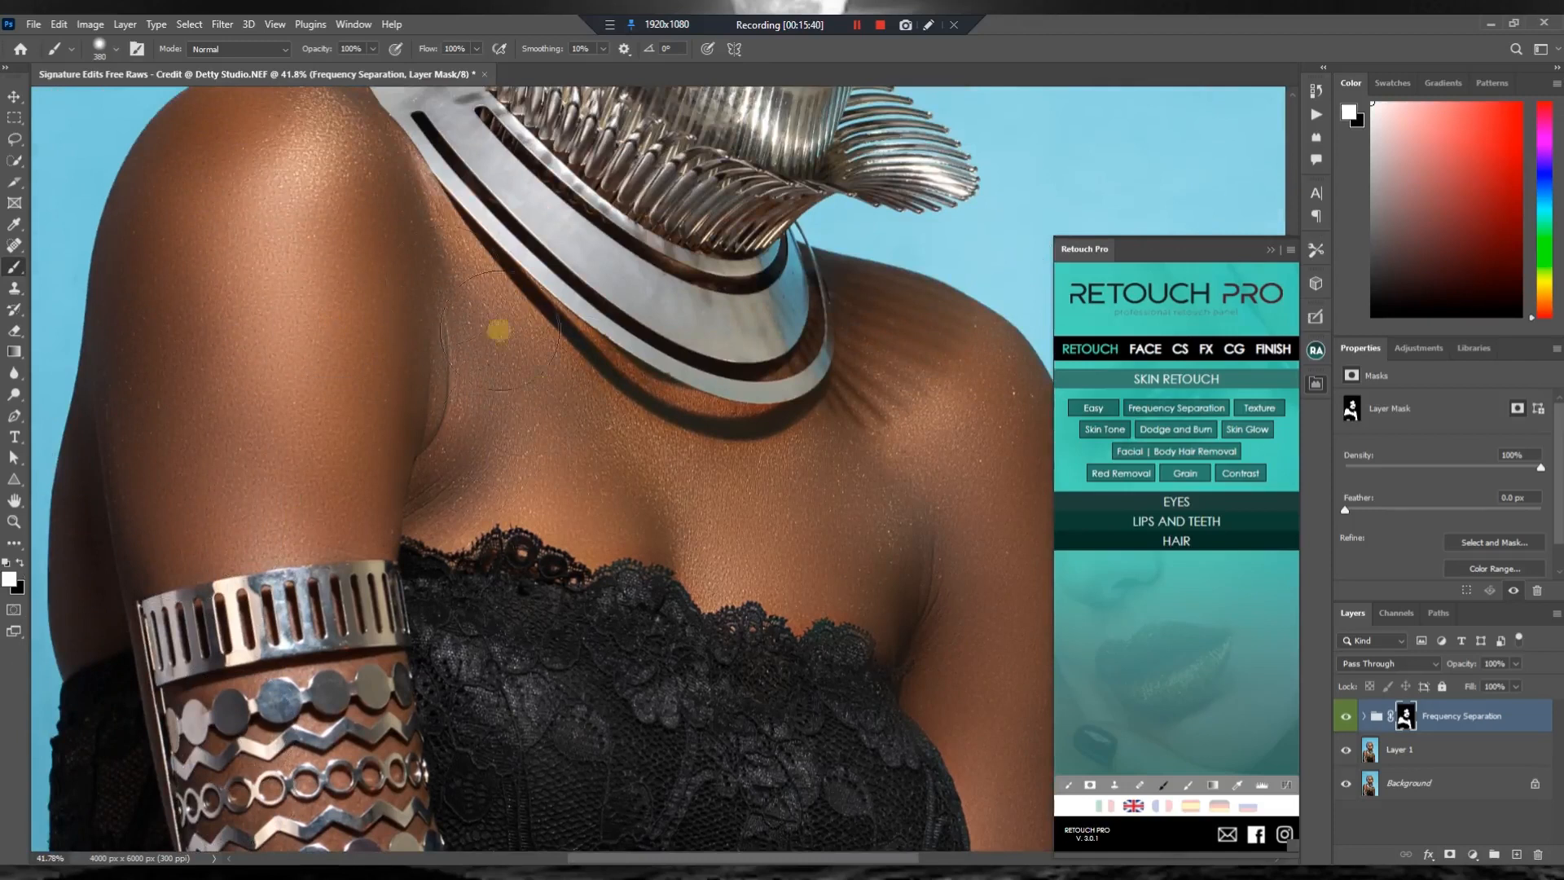
scroll(485, 377, "up", 4)
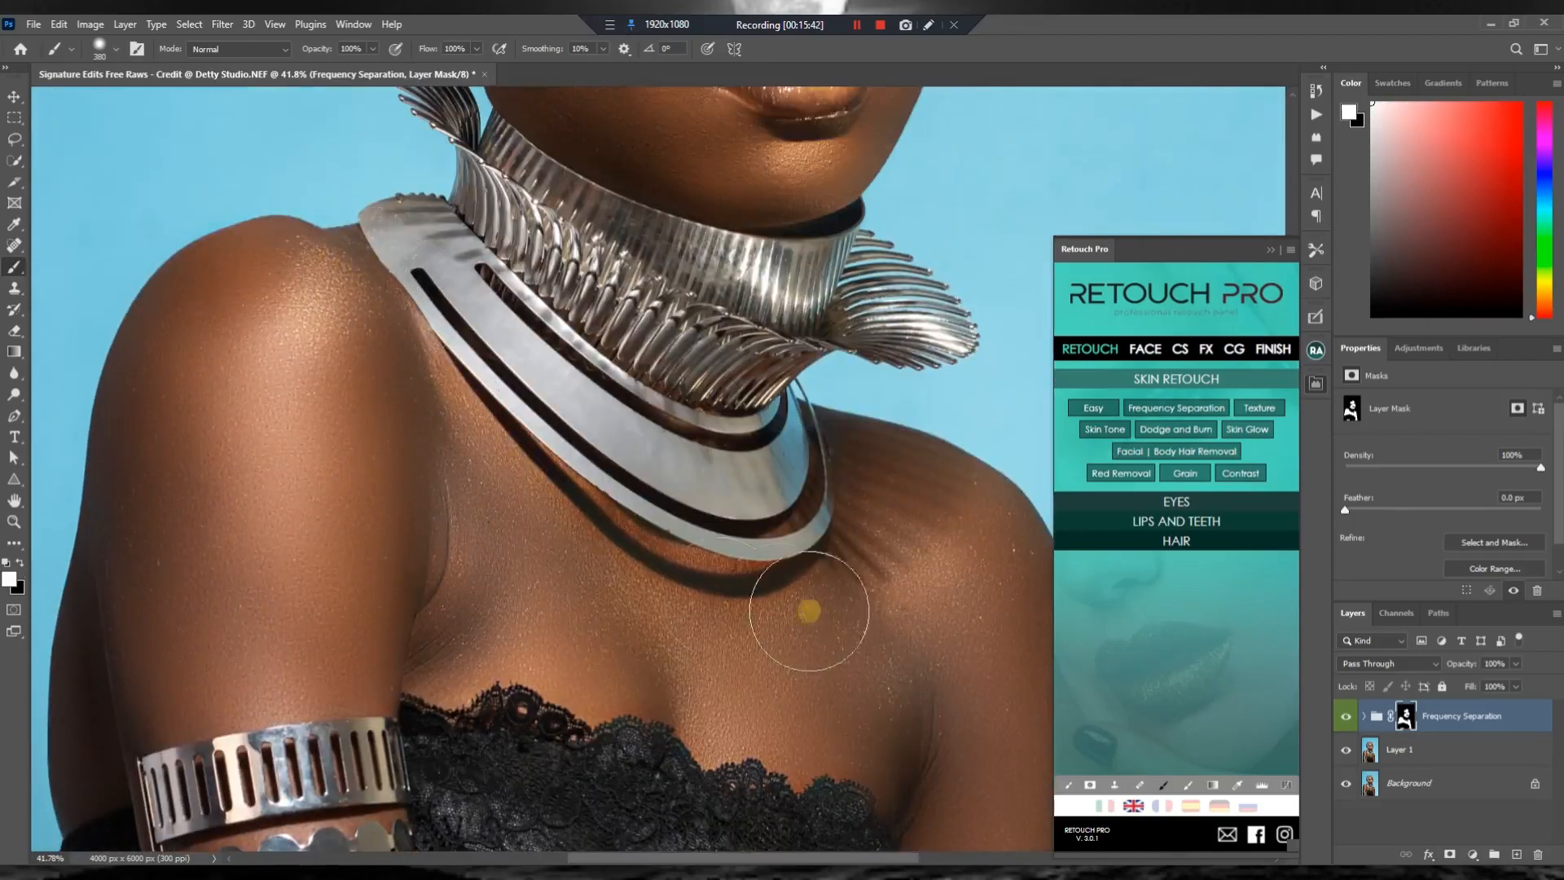
scroll(473, 568, "up", 14)
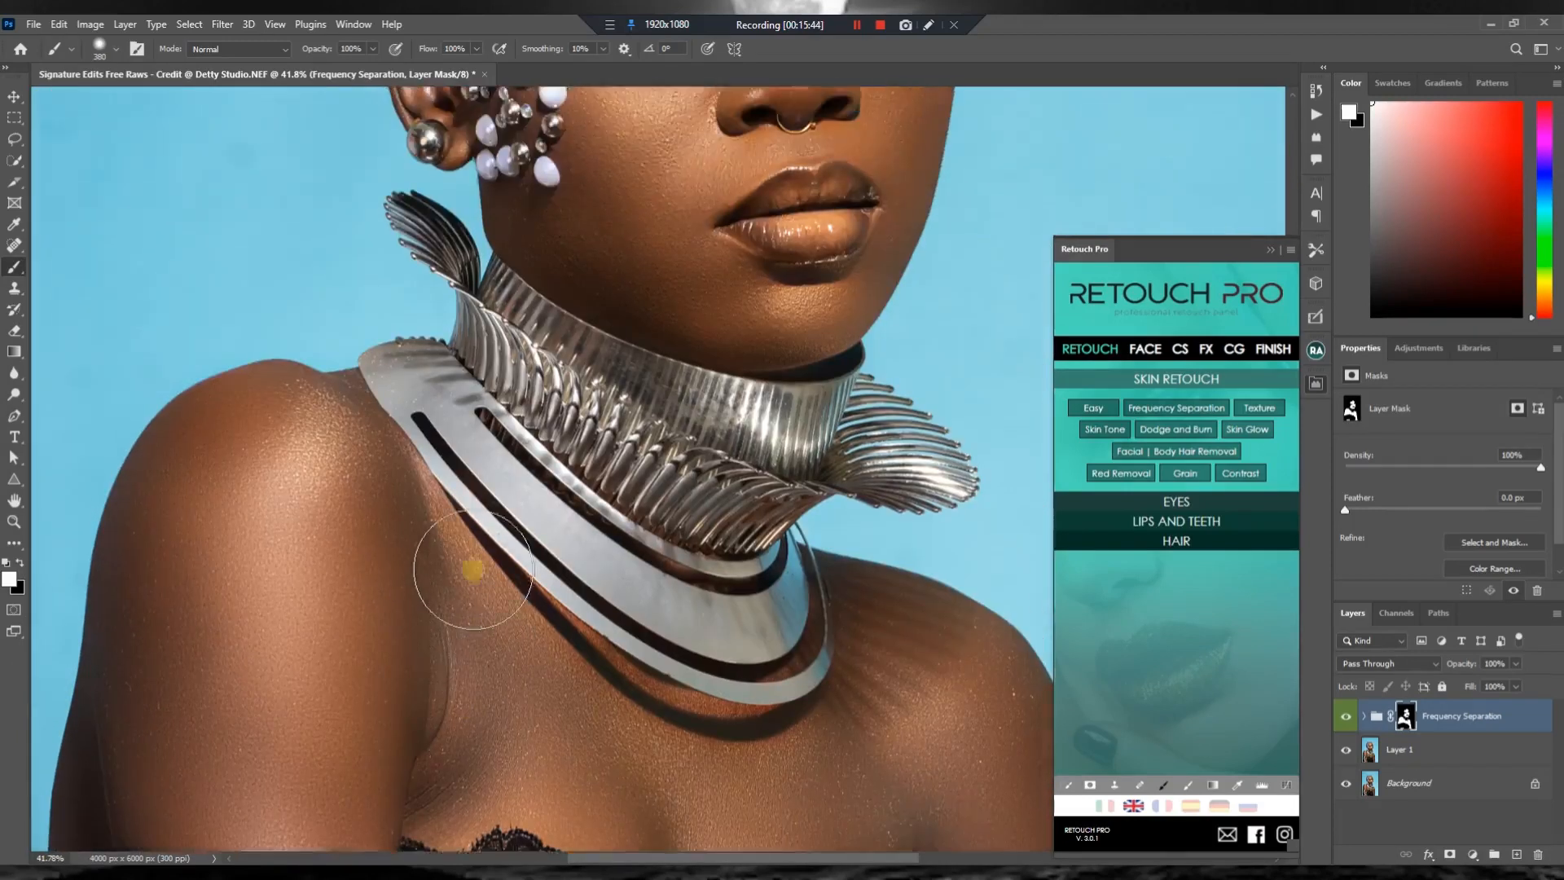
Compare the face with the Frequency Separation group hidden and shown, and expand the group to view its layers.
scroll(472, 562, "up", 3)
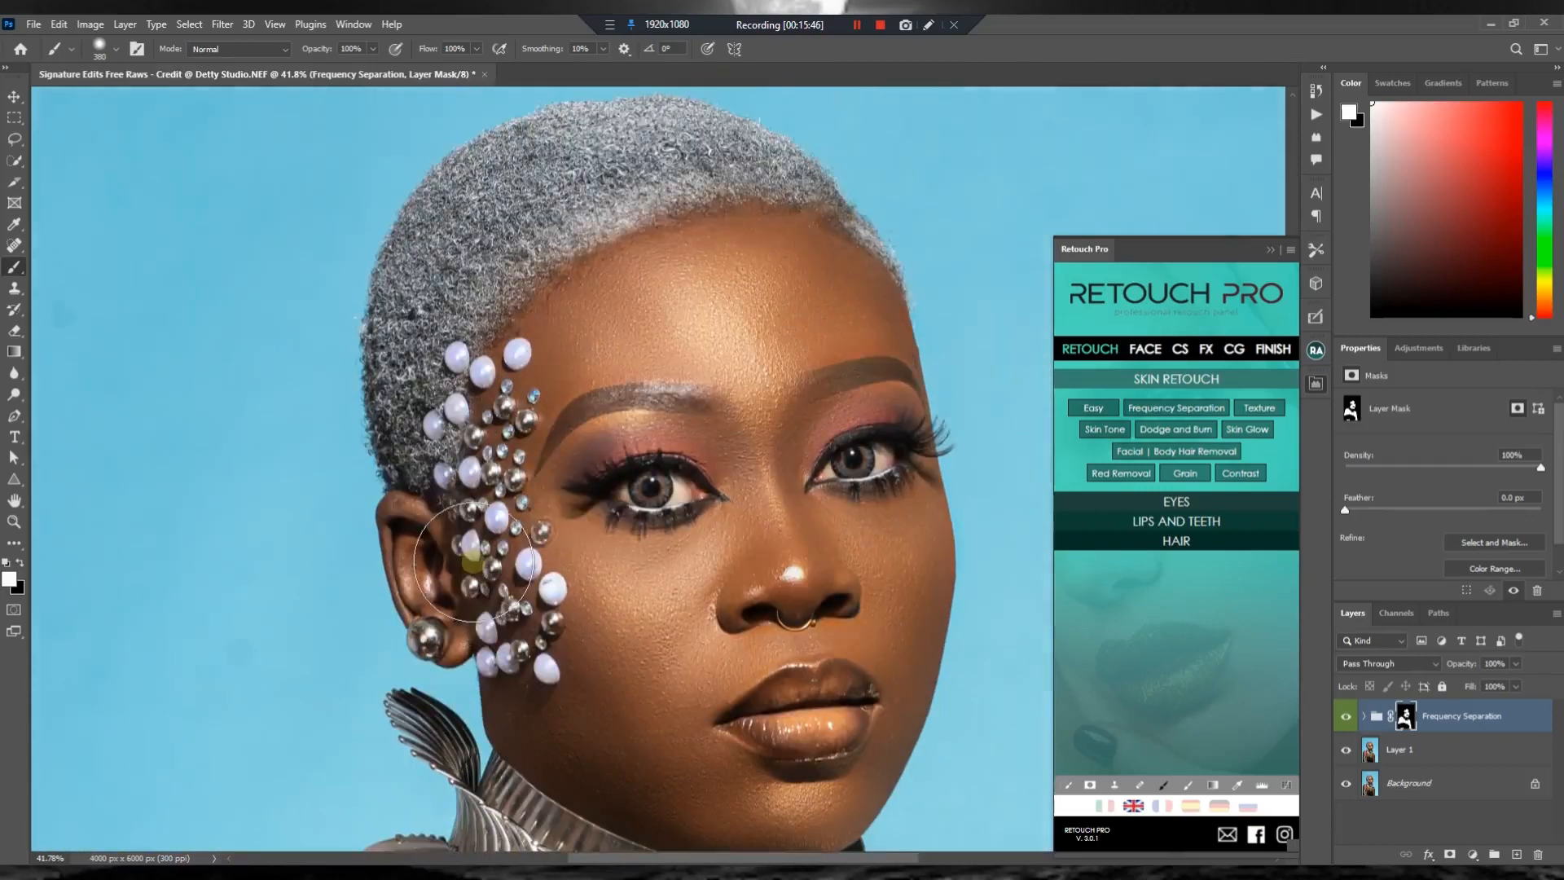
scroll(668, 497, "down", 2)
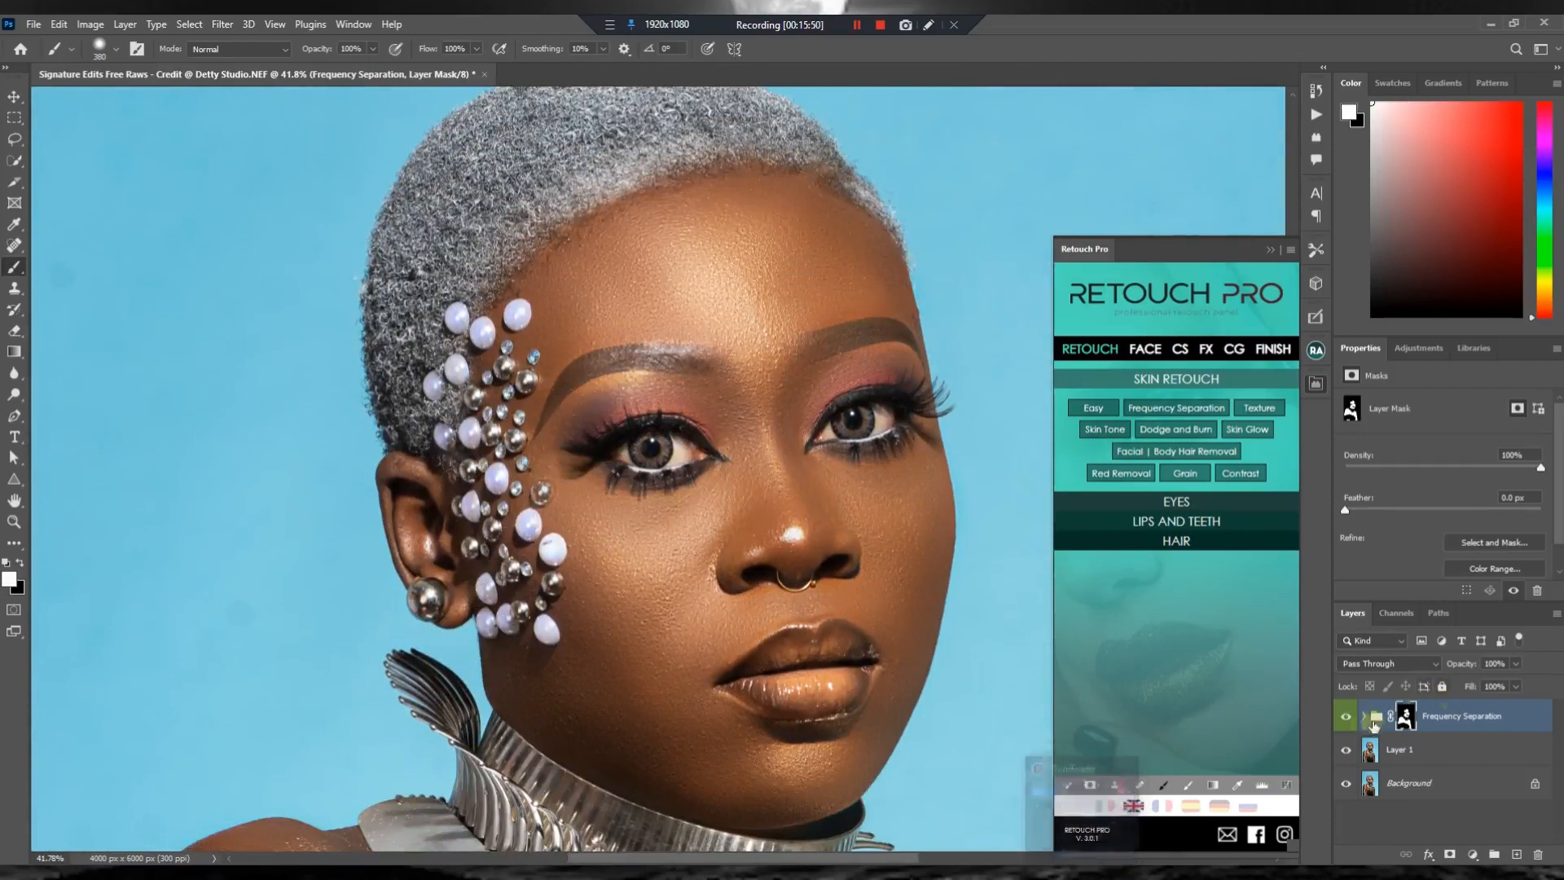
left_click(1345, 717)
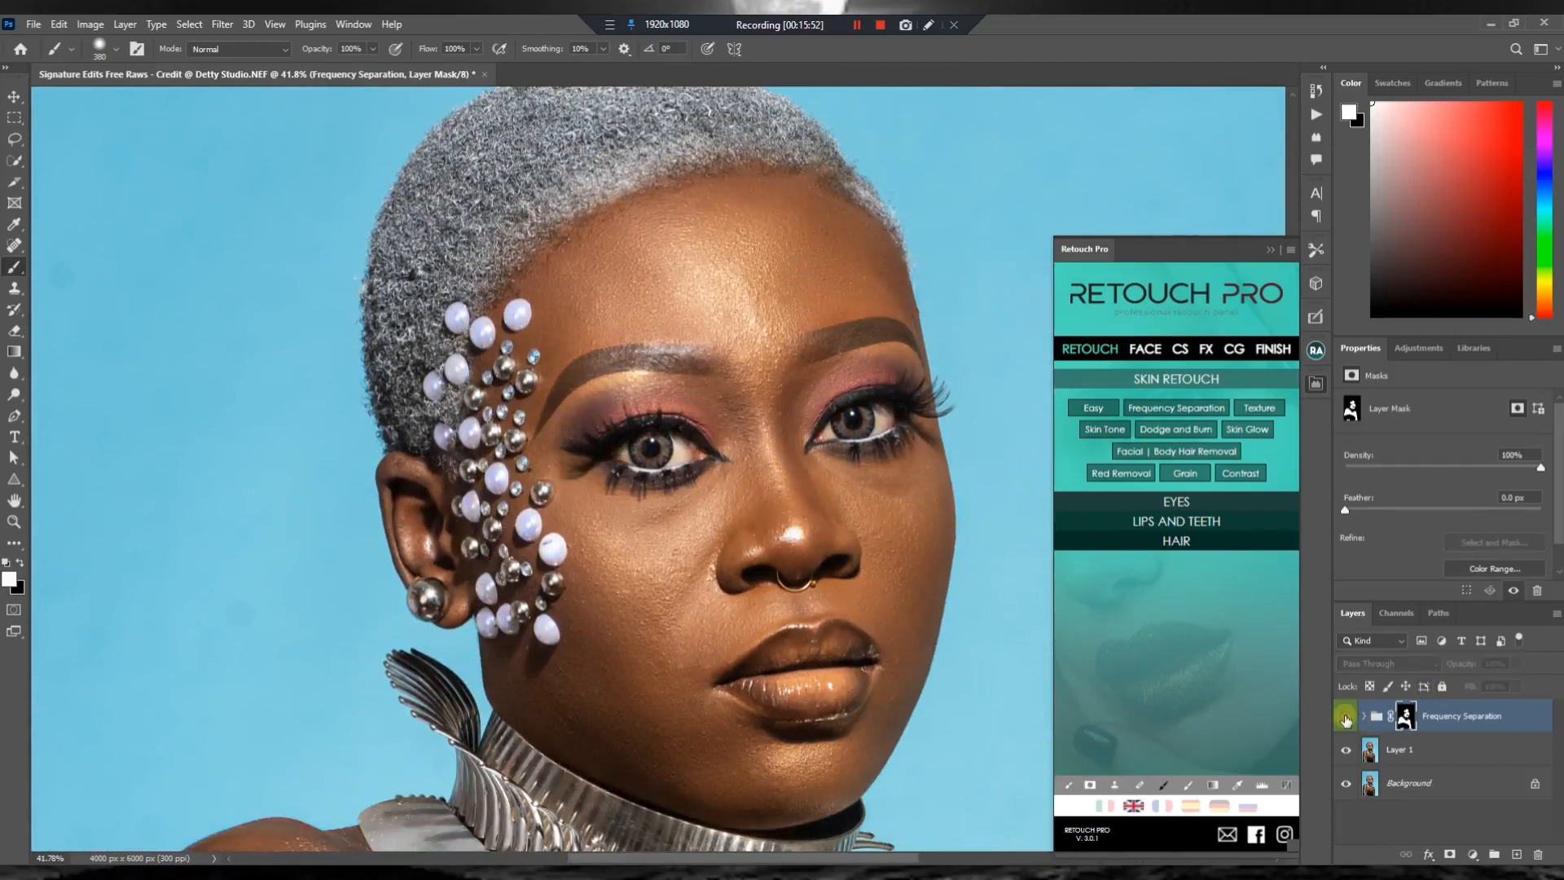
left_click(1345, 717)
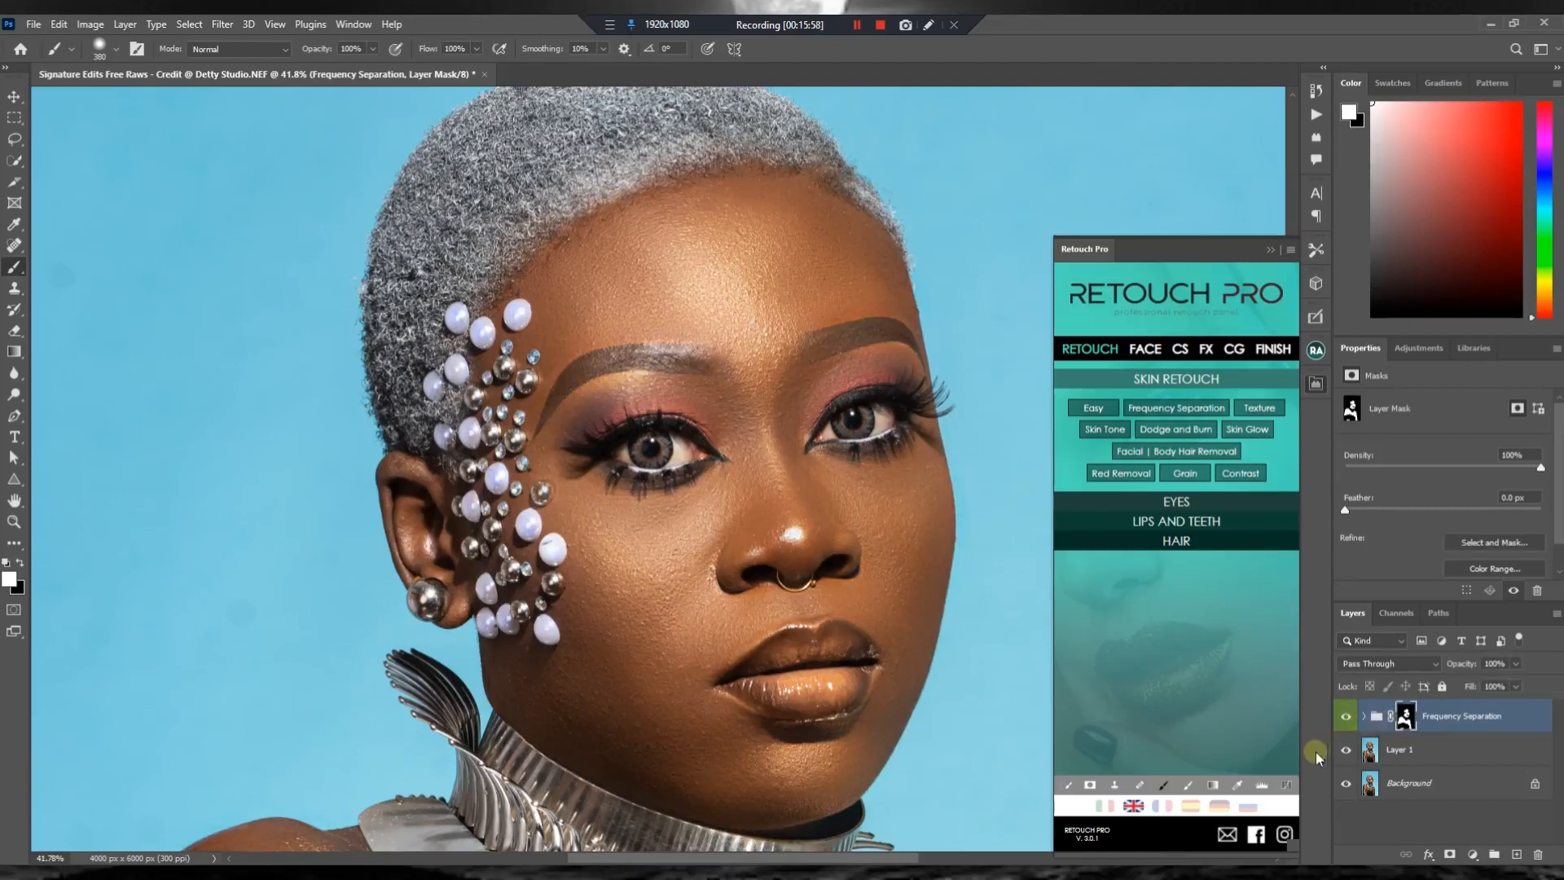
left_click(1361, 717)
left_click(1365, 717)
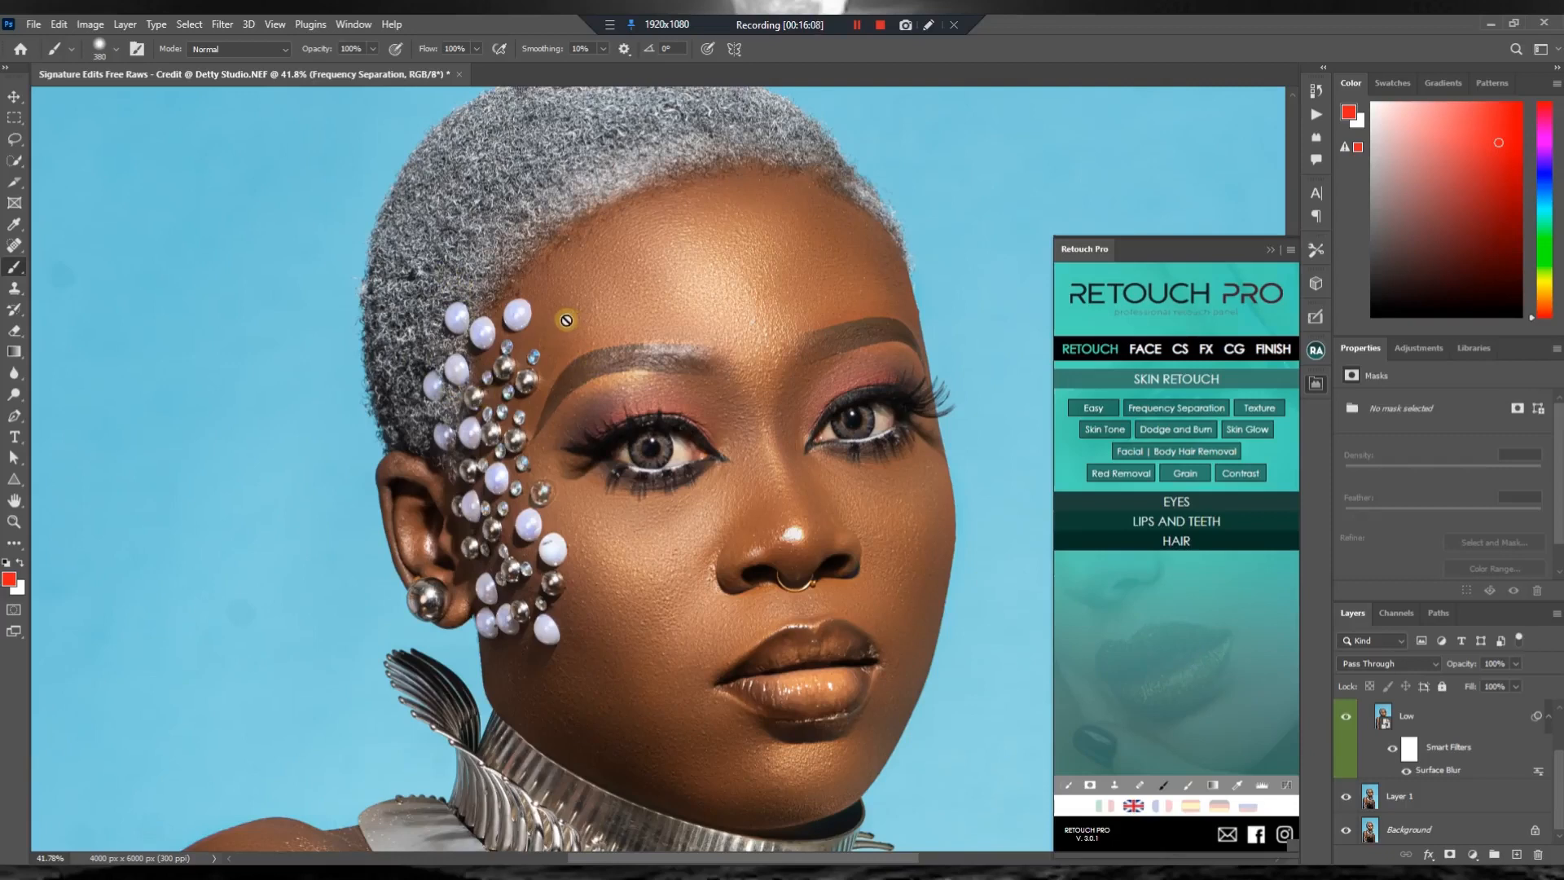
scroll(660, 481, "down", 3)
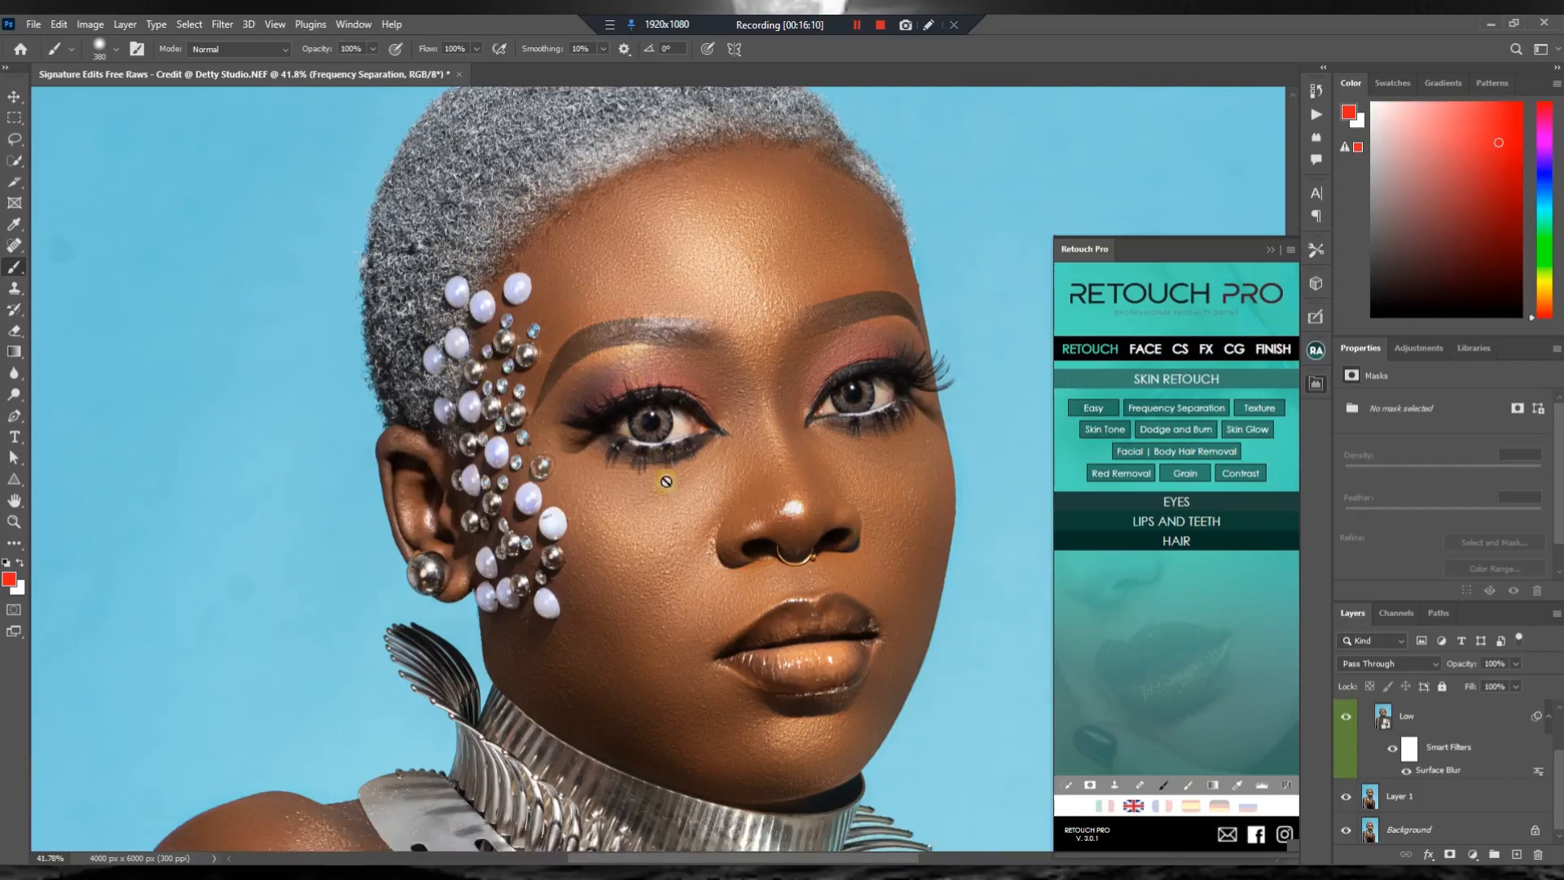
scroll(684, 453, "up", 1)
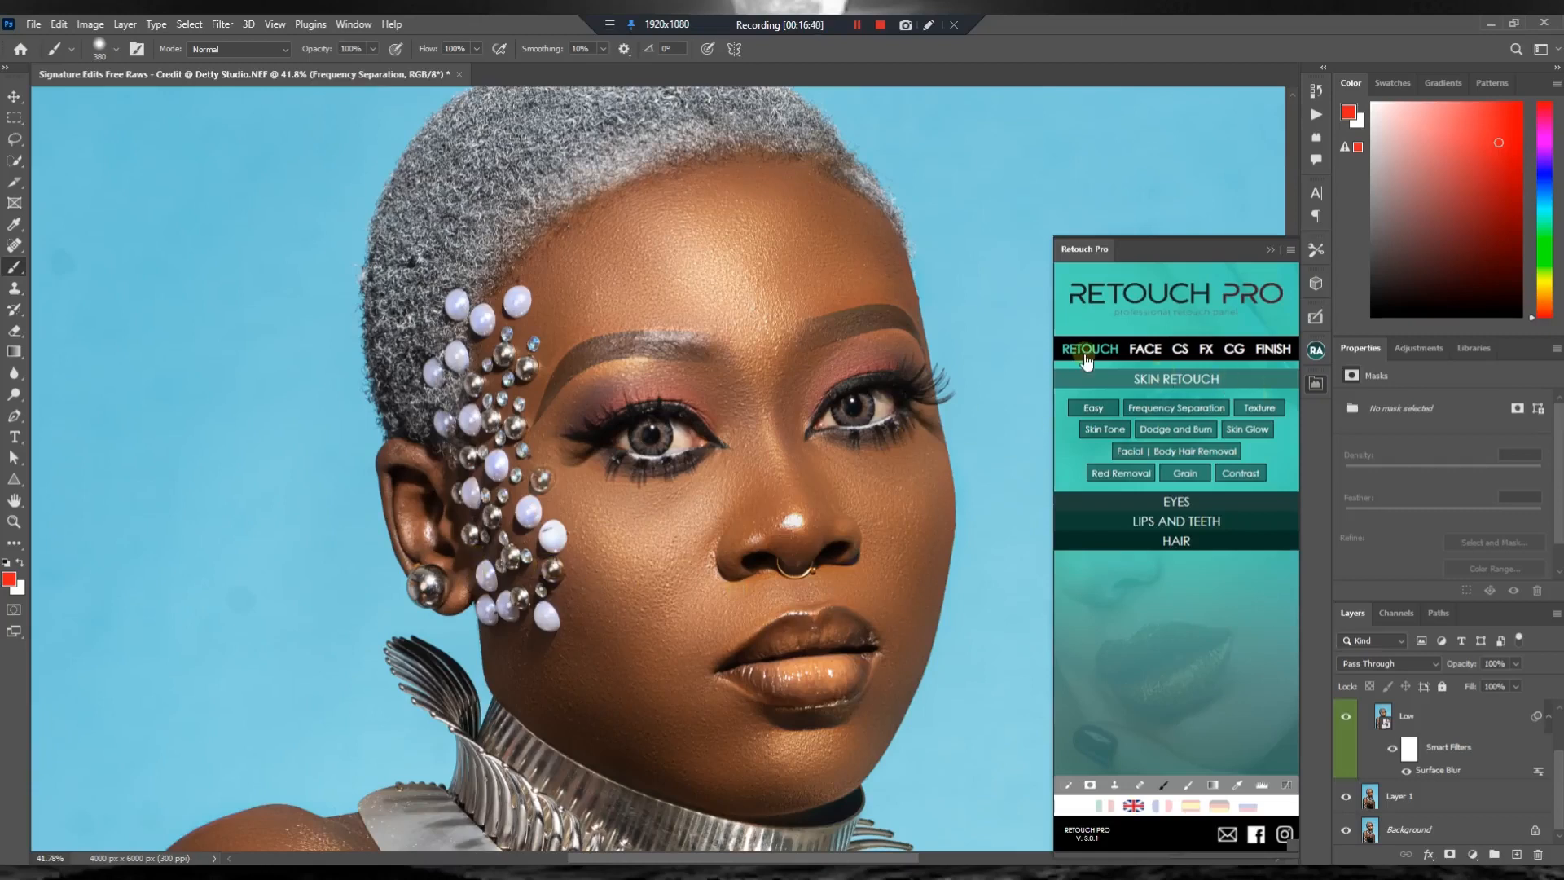
Browse Retouch Pro's FACE, CS, FX and CG tools, including the FX presets and split toning, and return to the RETOUCH tools.
left_click(1146, 351)
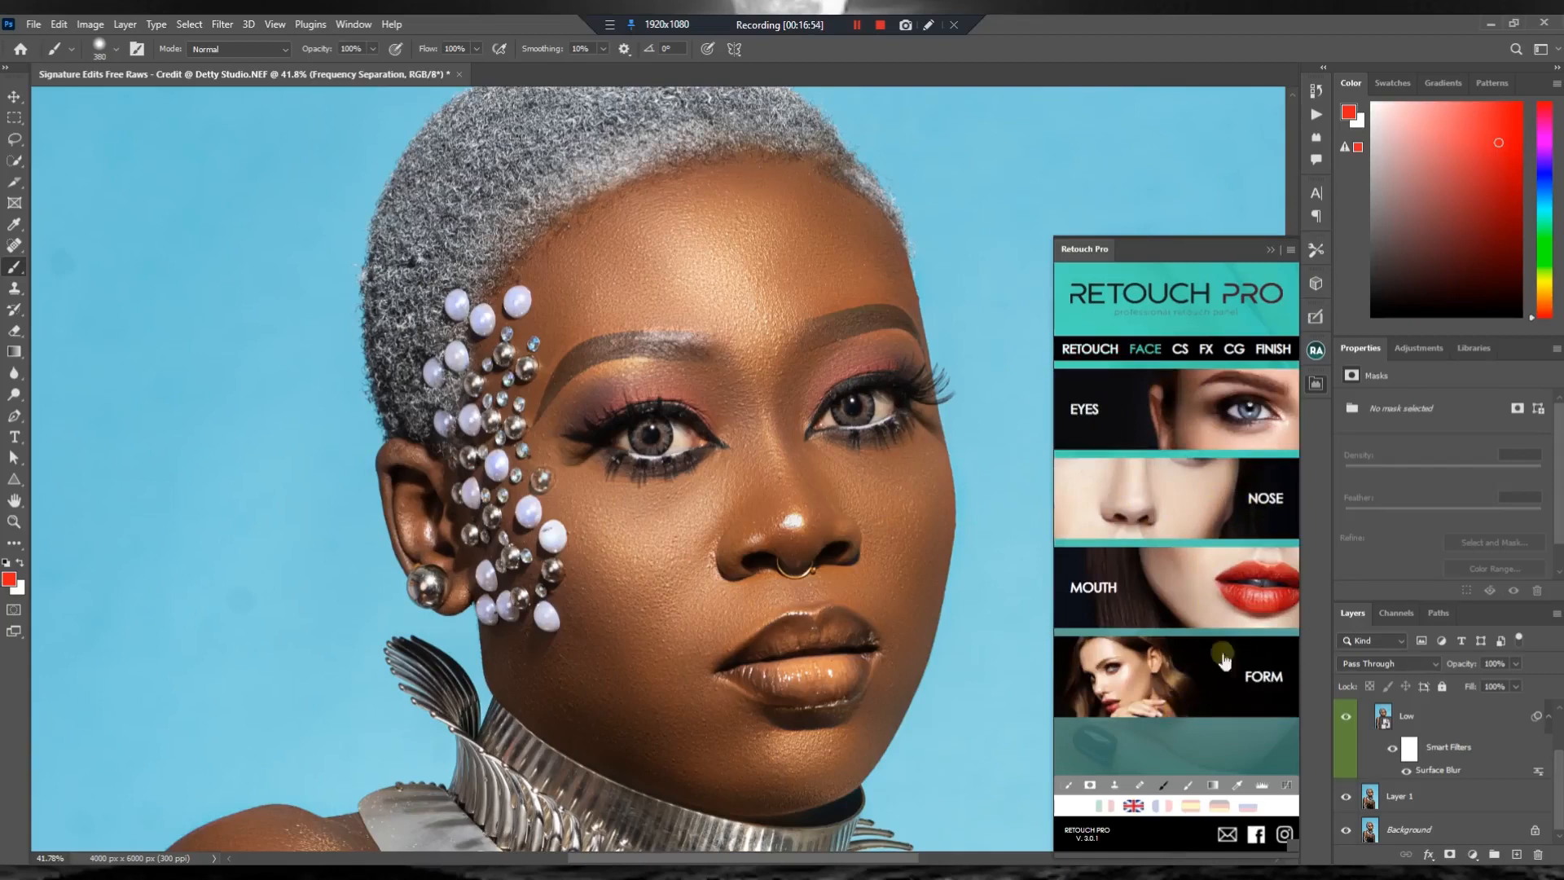
left_click(1181, 350)
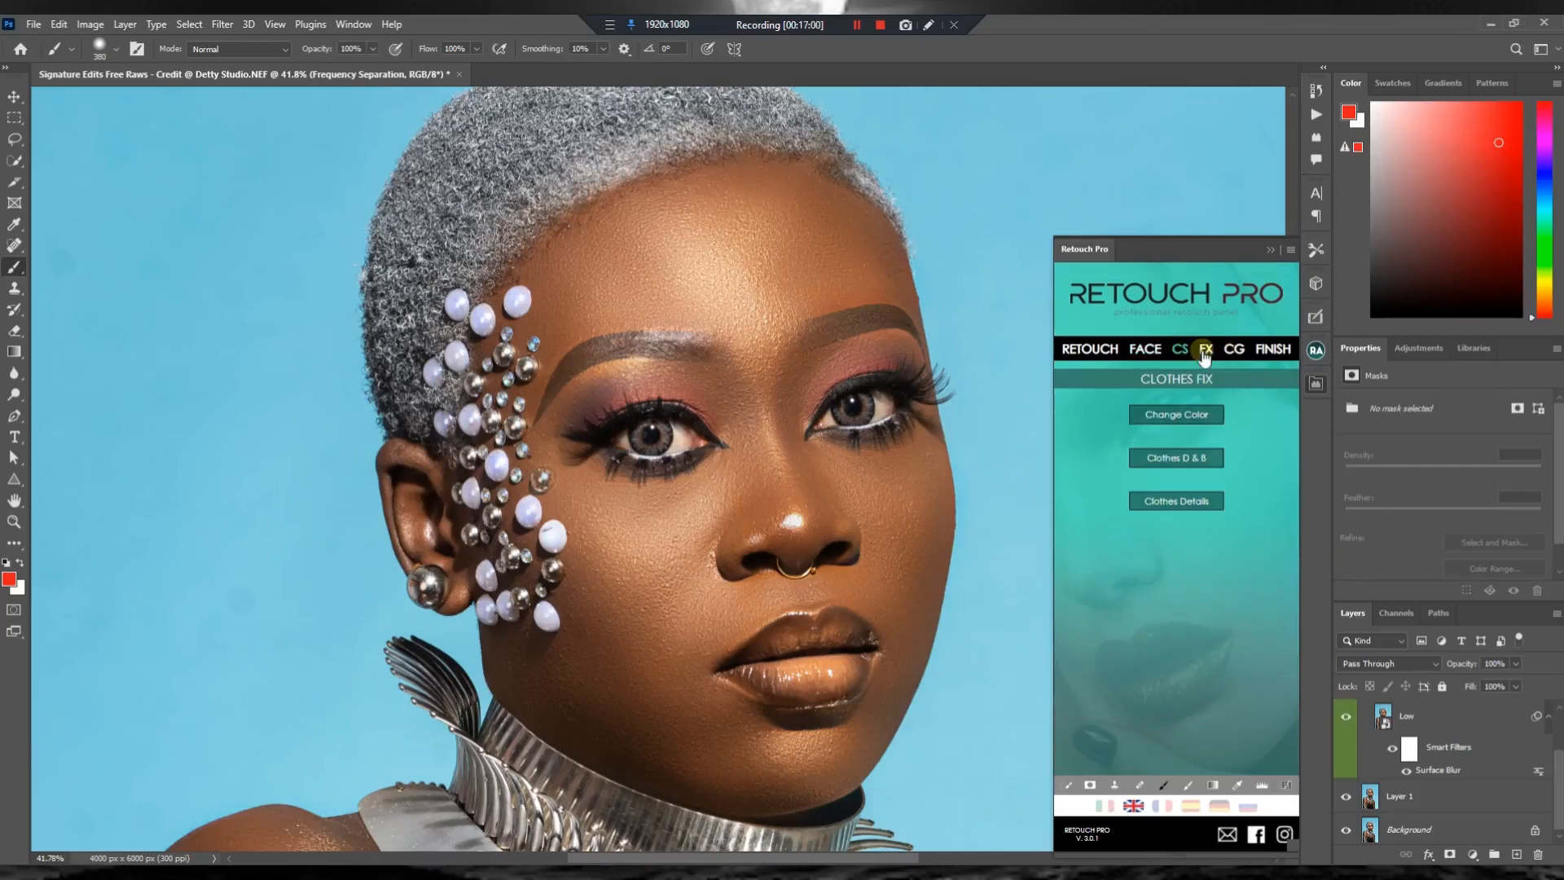
left_click(1204, 351)
left_click(1188, 380)
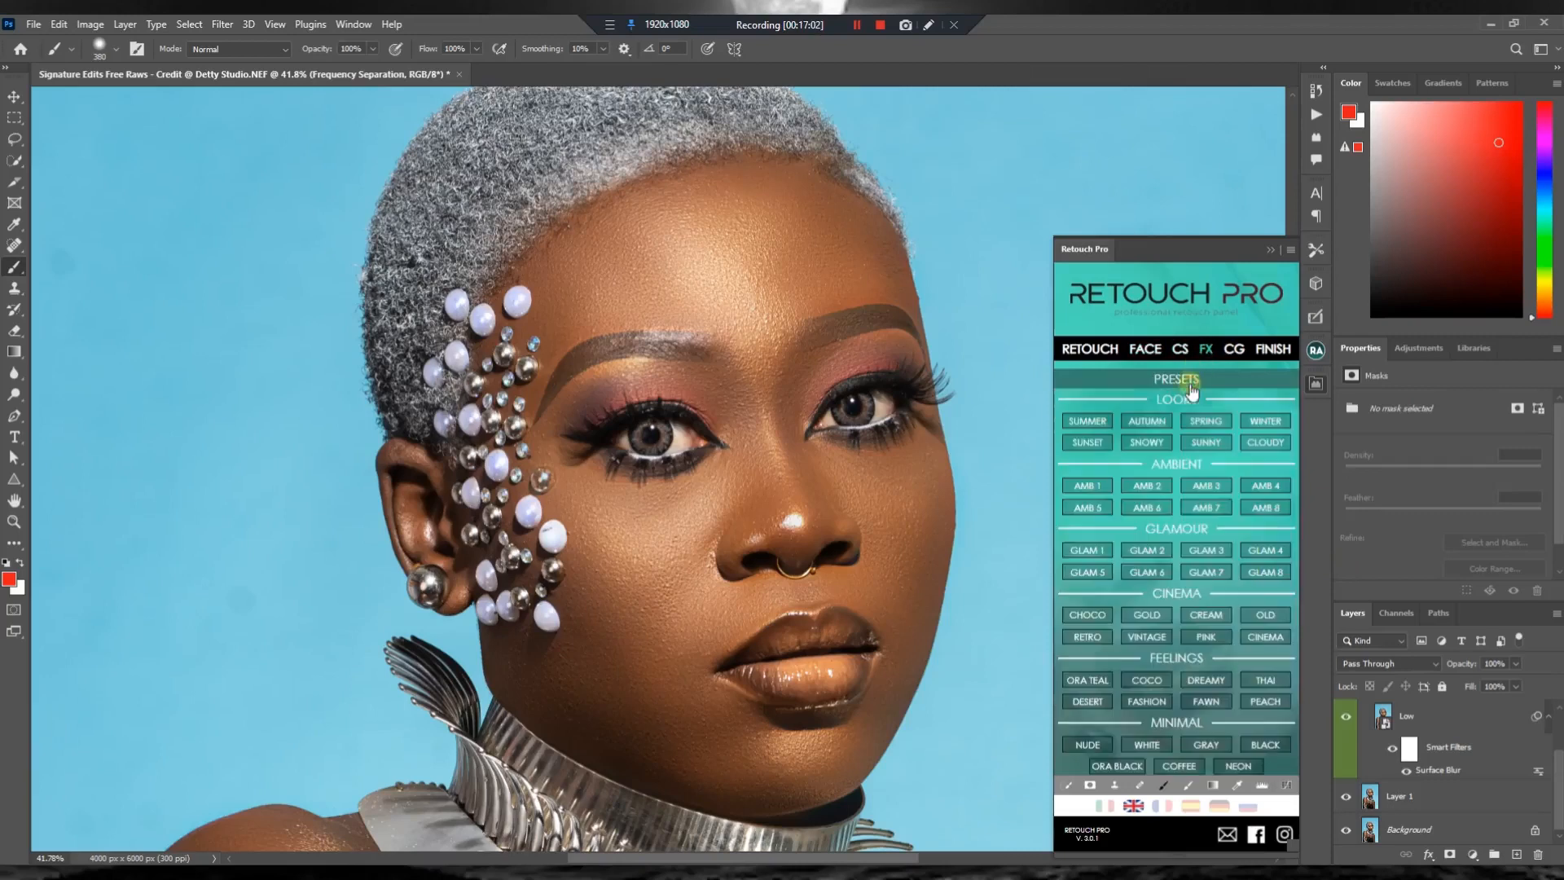
scroll(1165, 698, "down", 1)
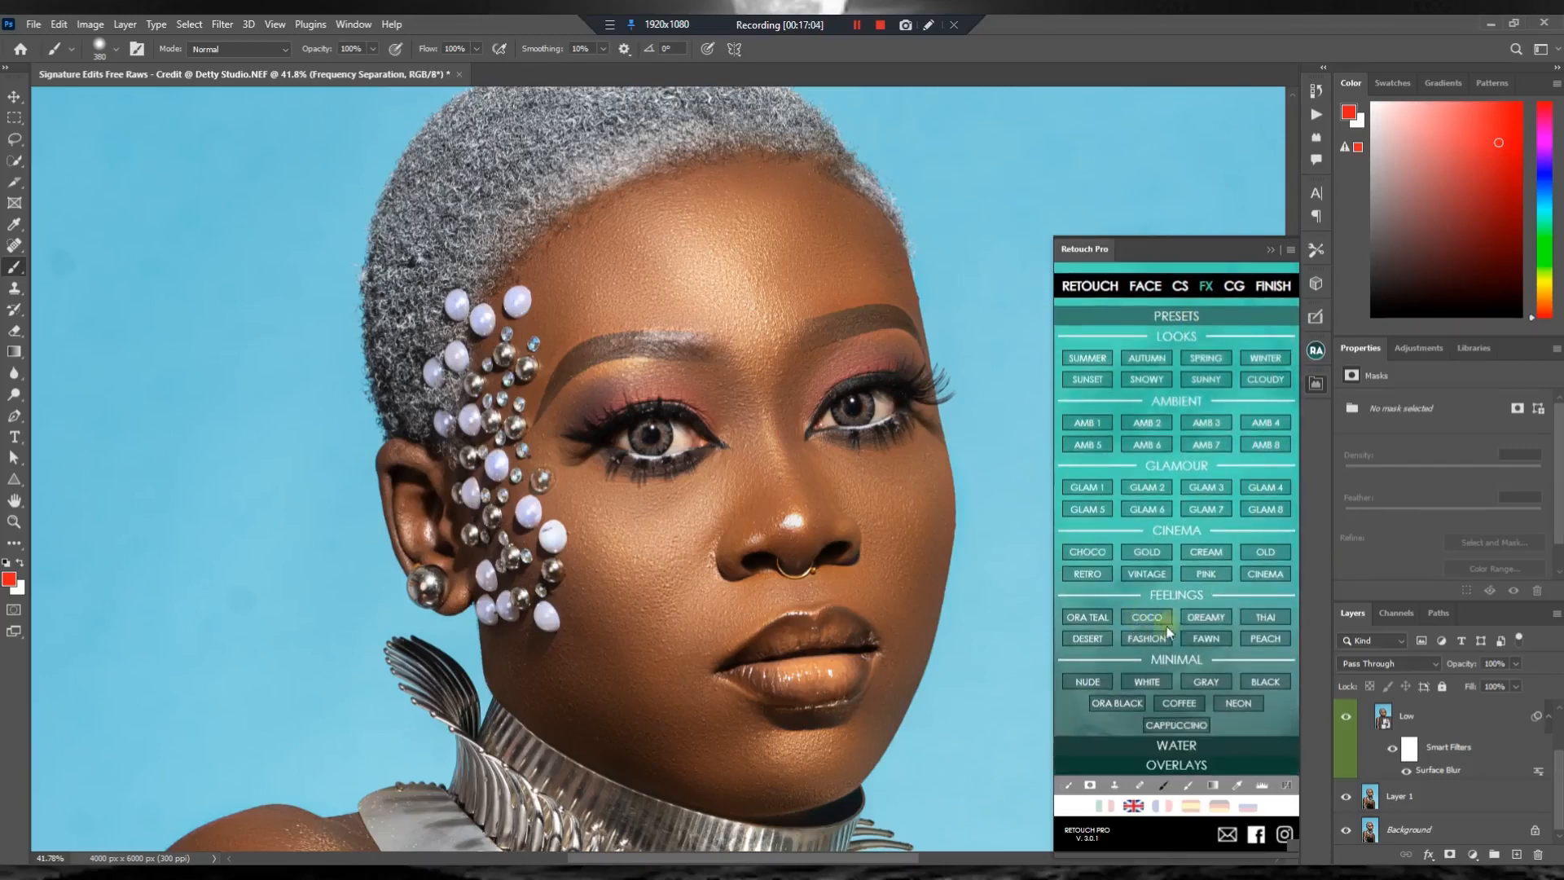
scroll(1166, 629, "up", 1)
left_click(1235, 346)
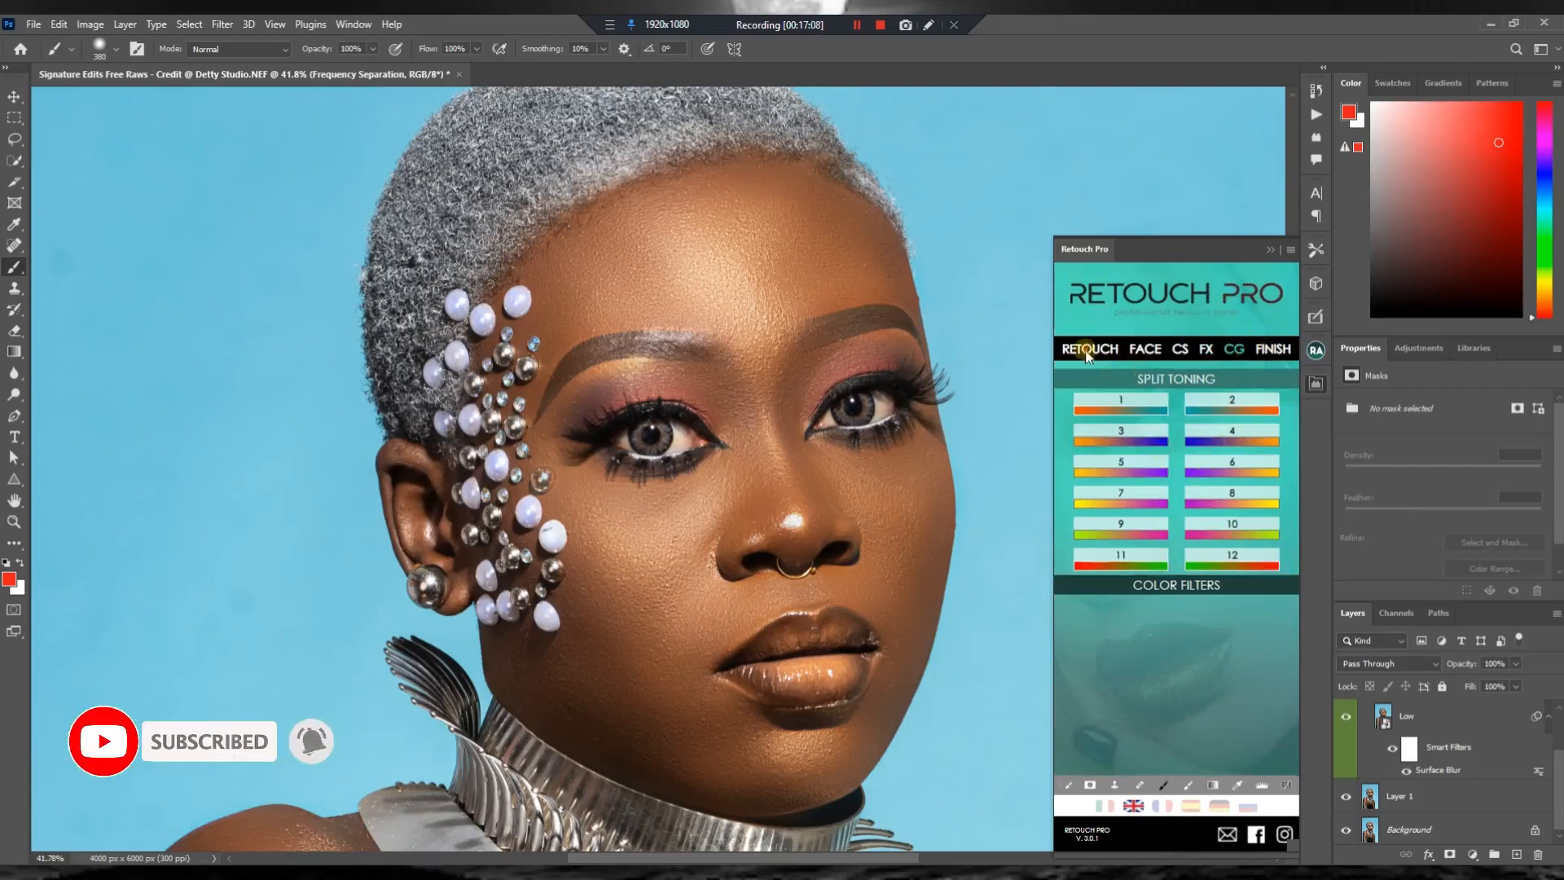
left_click(1110, 350)
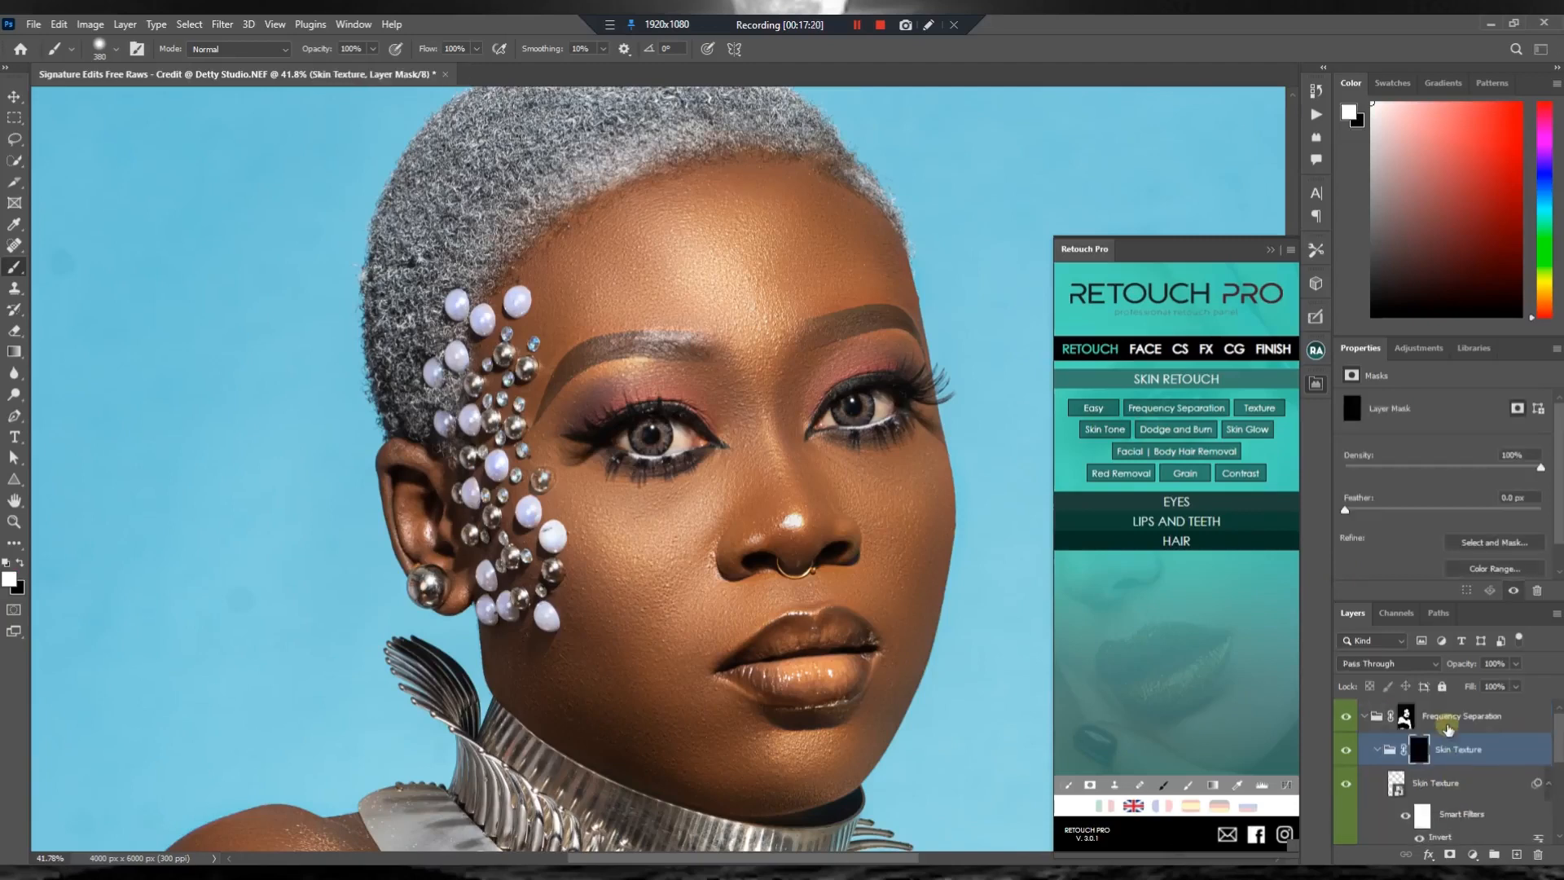
Collapse the Frequency Separation group, add a Retouch Pro Skin Texture group above it, and paint white on its mask over the face skin.
left_click(1365, 717)
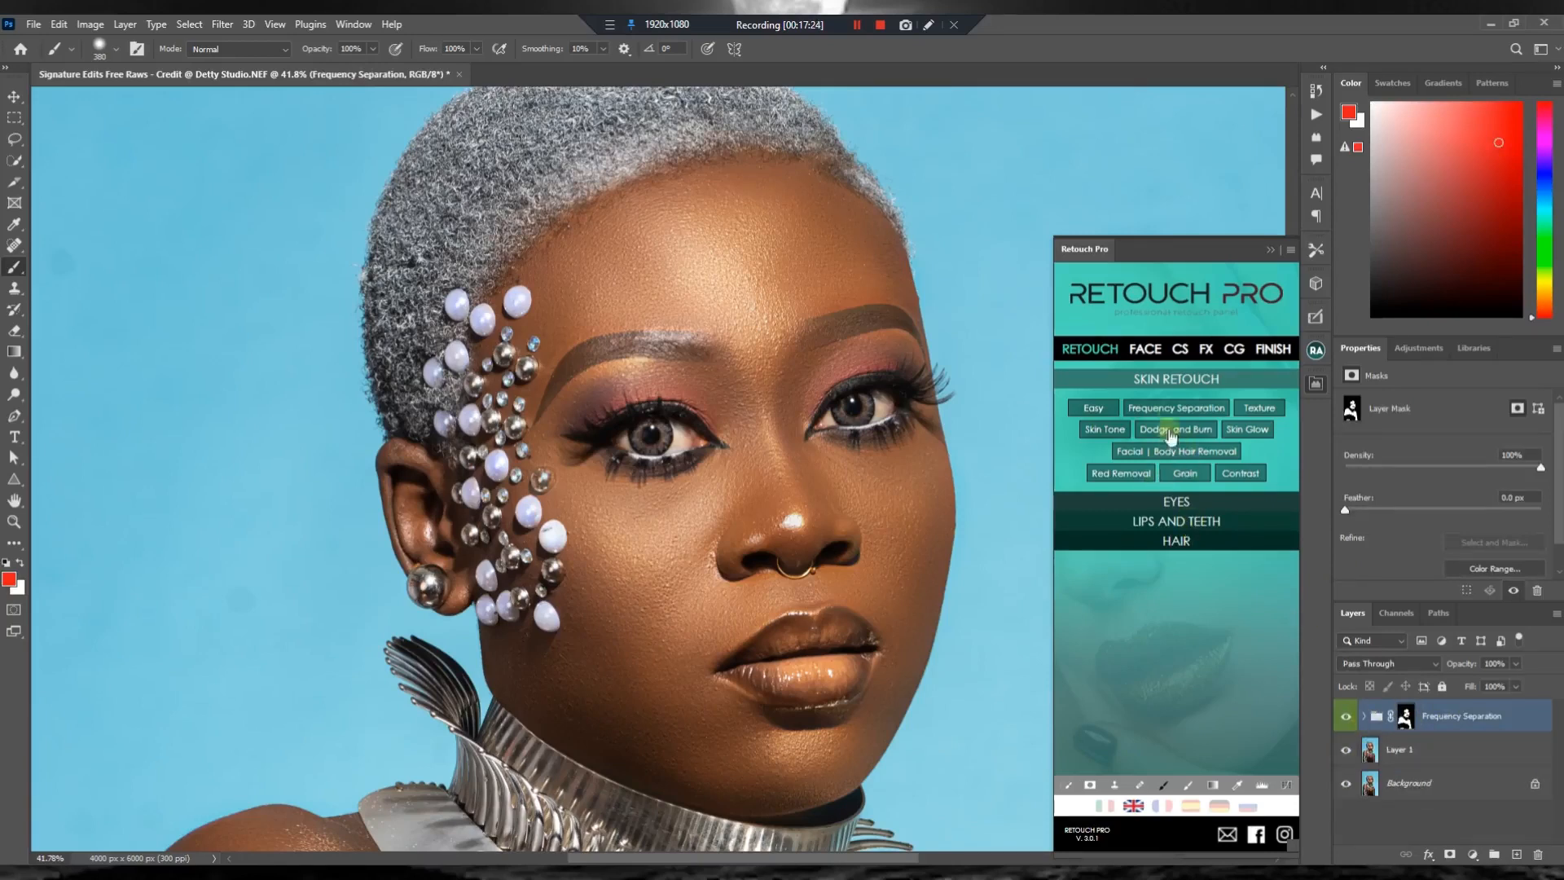
left_click(1258, 408)
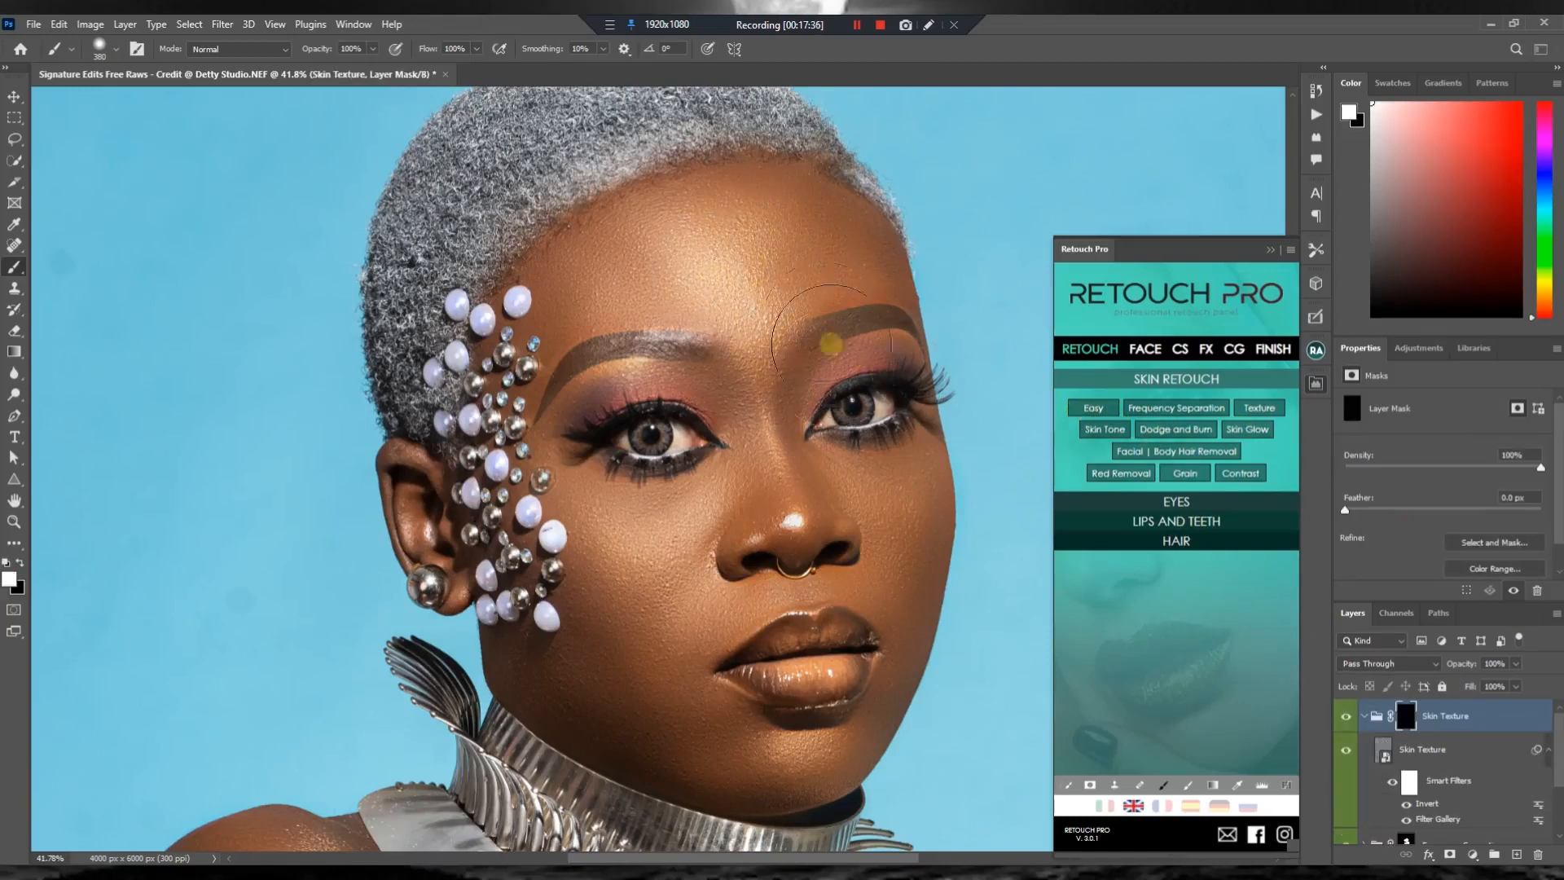
scroll(739, 509, "down", 2)
scroll(743, 506, "down", 4)
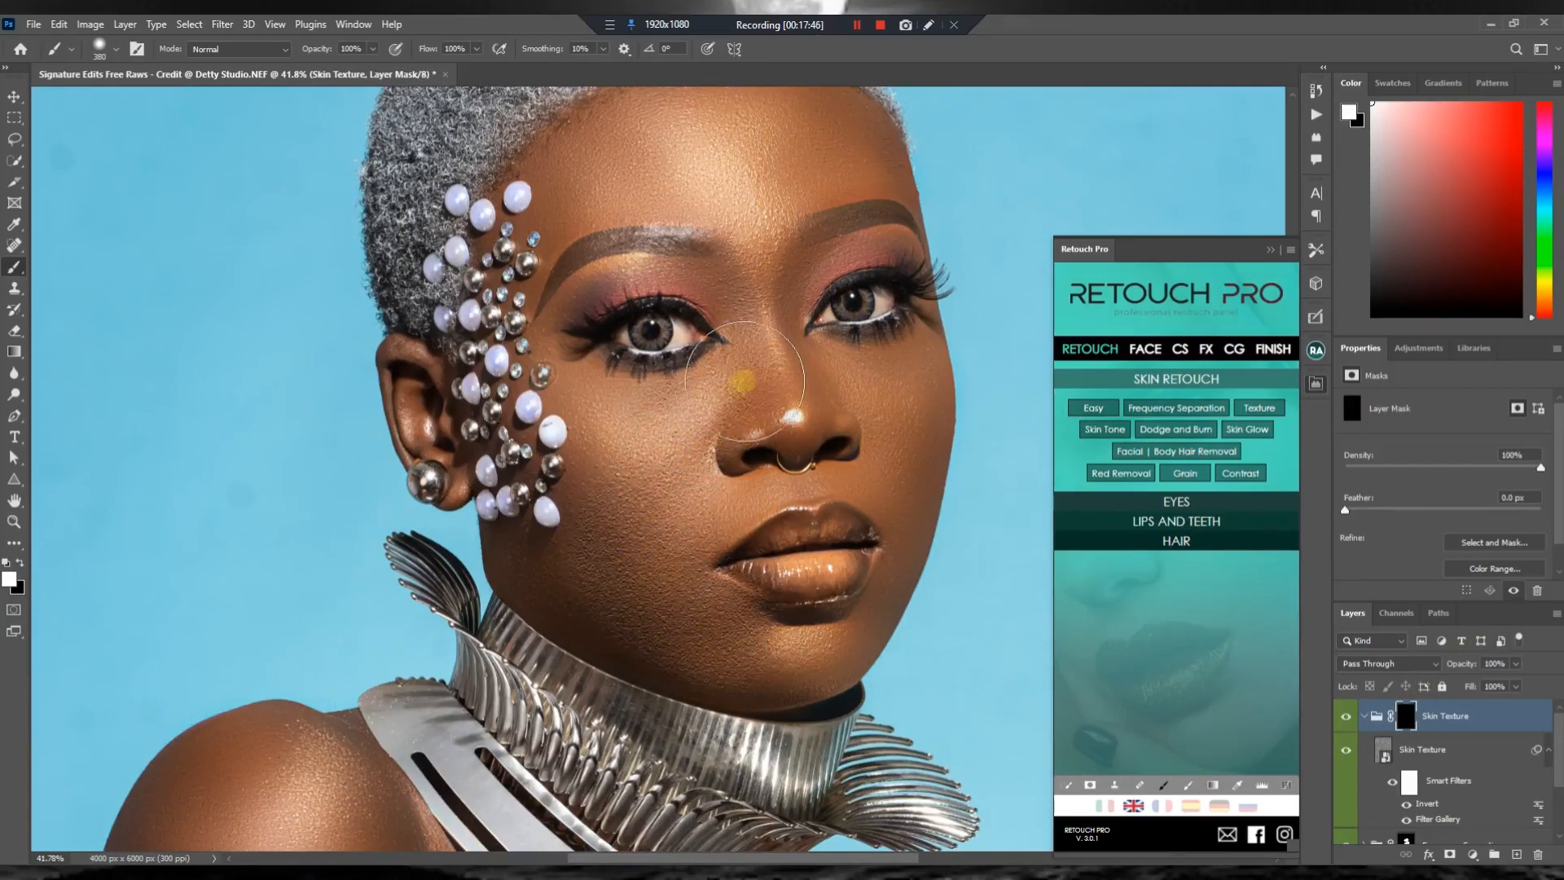
mouse_move(831, 147)
left_mouse_down()
mouse_move(645, 151)
mouse_move(585, 178)
mouse_move(796, 151)
mouse_move(858, 374)
mouse_move(903, 420)
mouse_move(912, 532)
mouse_move(872, 539)
mouse_move(909, 532)
mouse_move(908, 566)
mouse_move(825, 655)
mouse_move(758, 672)
mouse_move(805, 680)
mouse_move(854, 661)
mouse_move(890, 616)
mouse_move(888, 530)
mouse_move(872, 492)
mouse_move(847, 482)
mouse_move(696, 529)
mouse_move(537, 541)
mouse_move(536, 589)
mouse_move(622, 632)
mouse_move(650, 599)
mouse_move(624, 476)
mouse_move(587, 405)
mouse_move(581, 541)
mouse_move(537, 555)
mouse_move(552, 611)
mouse_move(589, 644)
mouse_move(721, 682)
mouse_move(790, 305)
mouse_move(808, 432)
mouse_move(721, 234)
mouse_move(889, 228)
mouse_move(855, 167)
mouse_move(706, 156)
mouse_move(558, 286)
mouse_move(932, 444)
mouse_move(823, 423)
mouse_move(900, 463)
left_mouse_up()
scroll(729, 241, "up", 2)
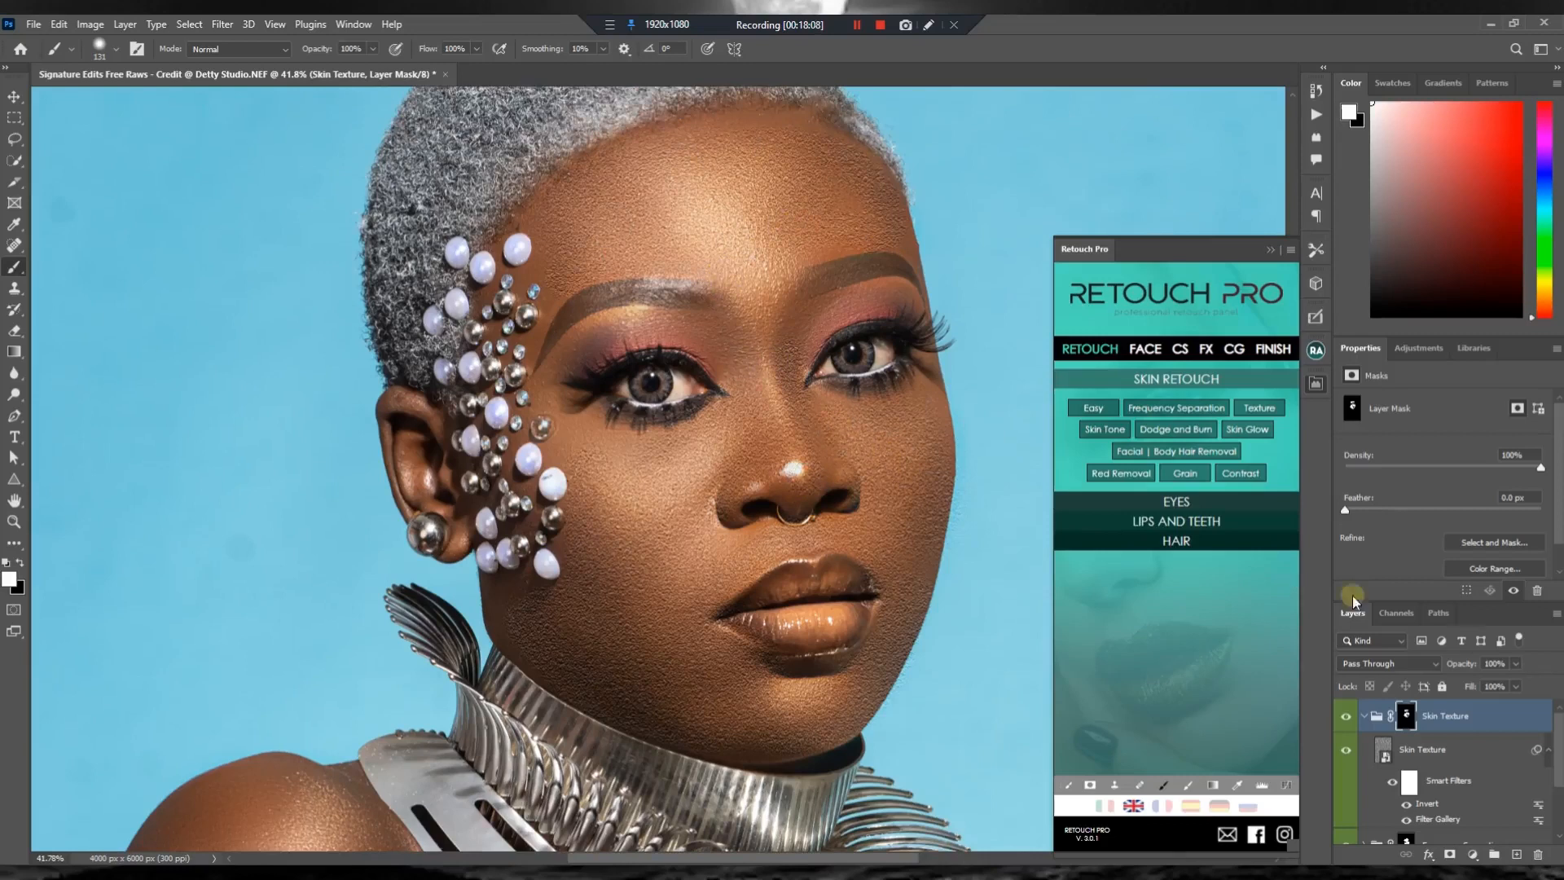
Lower the Skin Texture group's opacity to 22% and compare the face with the group hidden and shown.
left_click(1516, 663)
left_click(1346, 714)
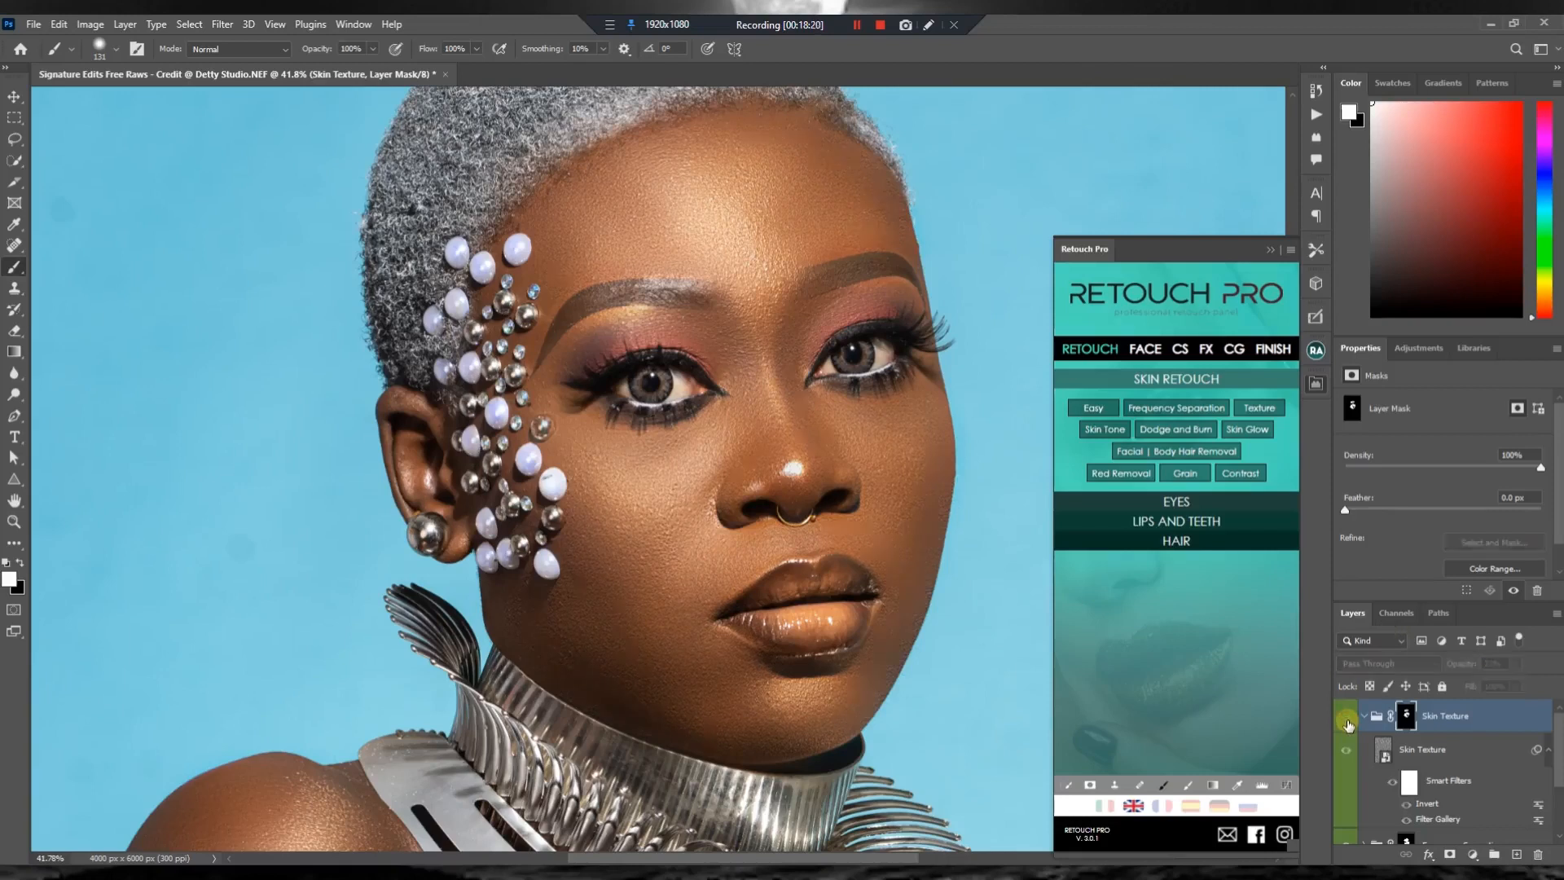
left_click(1346, 719)
left_click(1346, 718)
left_click(1346, 719)
Delete the Skin Texture group together with its contents.
left_click(1440, 717)
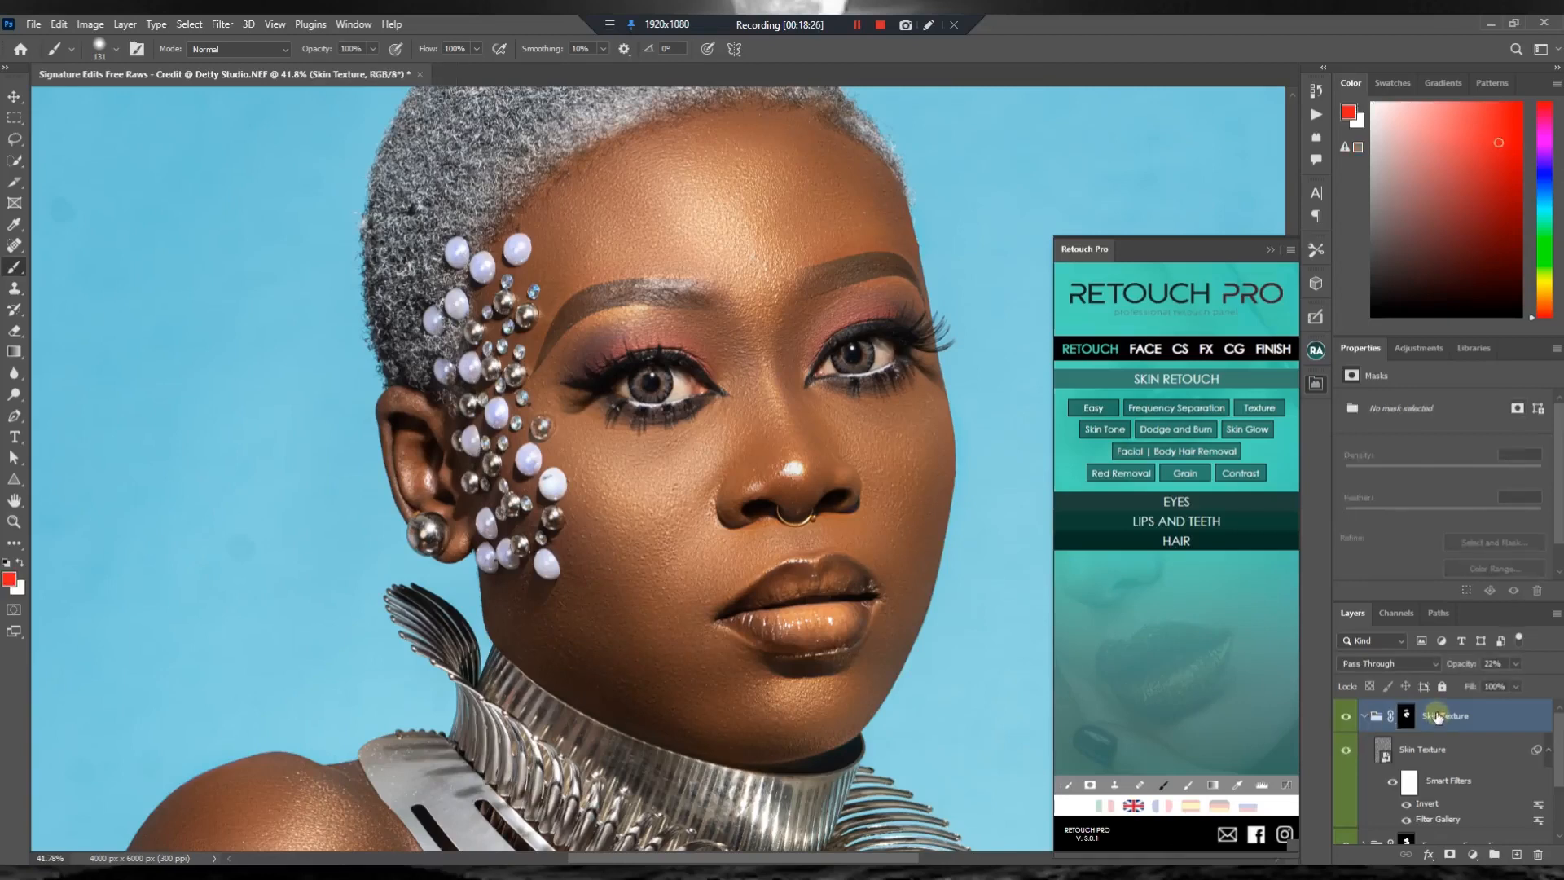
key("Delete")
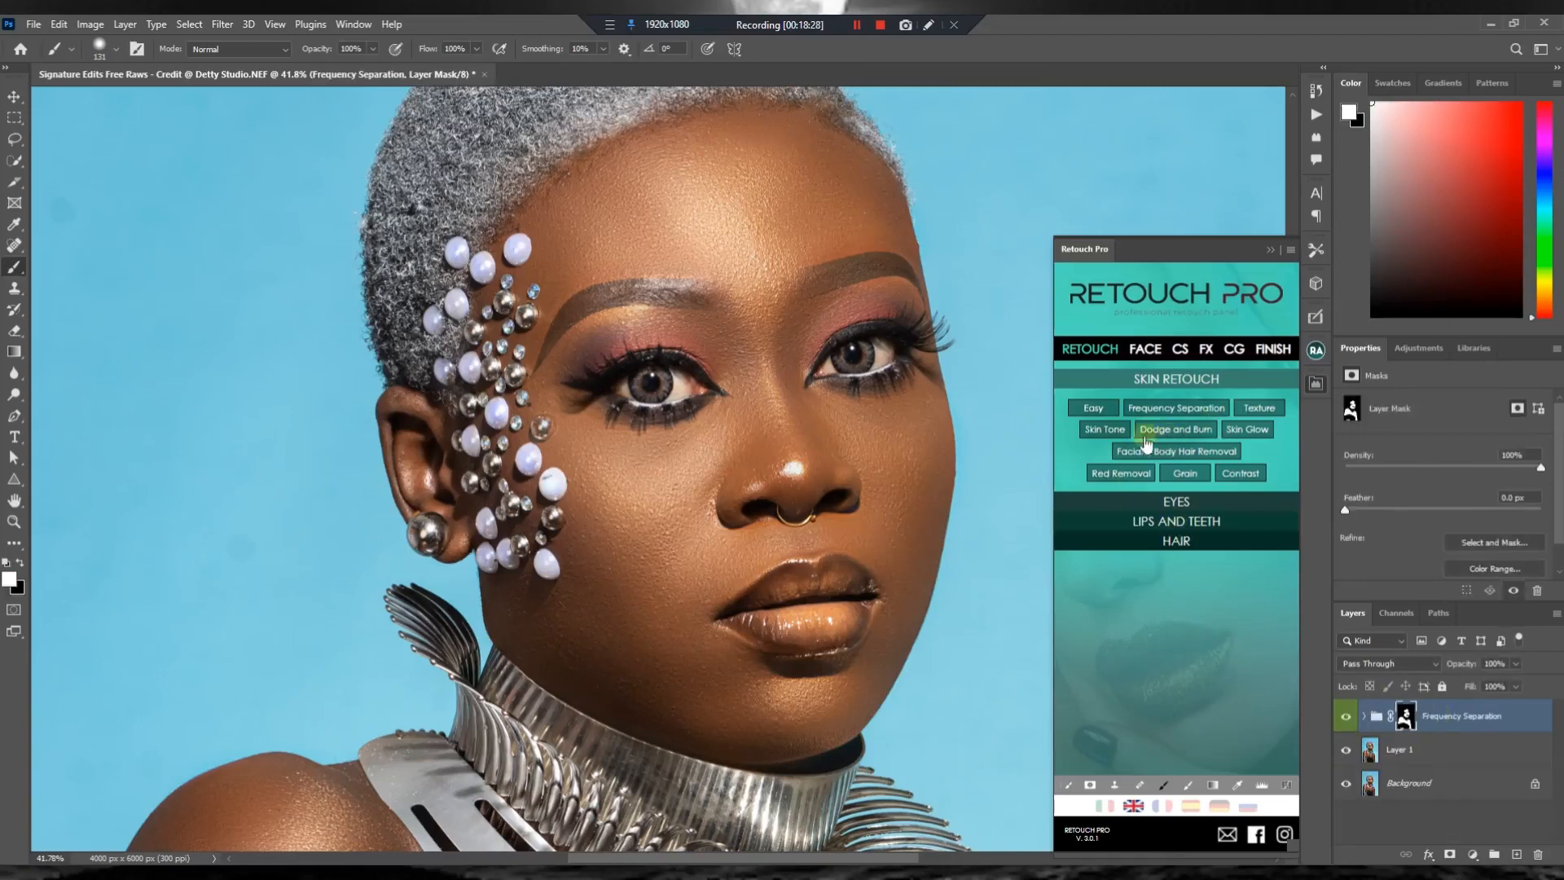
Add the Retouch Pro Skin Tones group and paint white on the Beige layer's mask over the cheek, jaw and chin.
left_click(1114, 432)
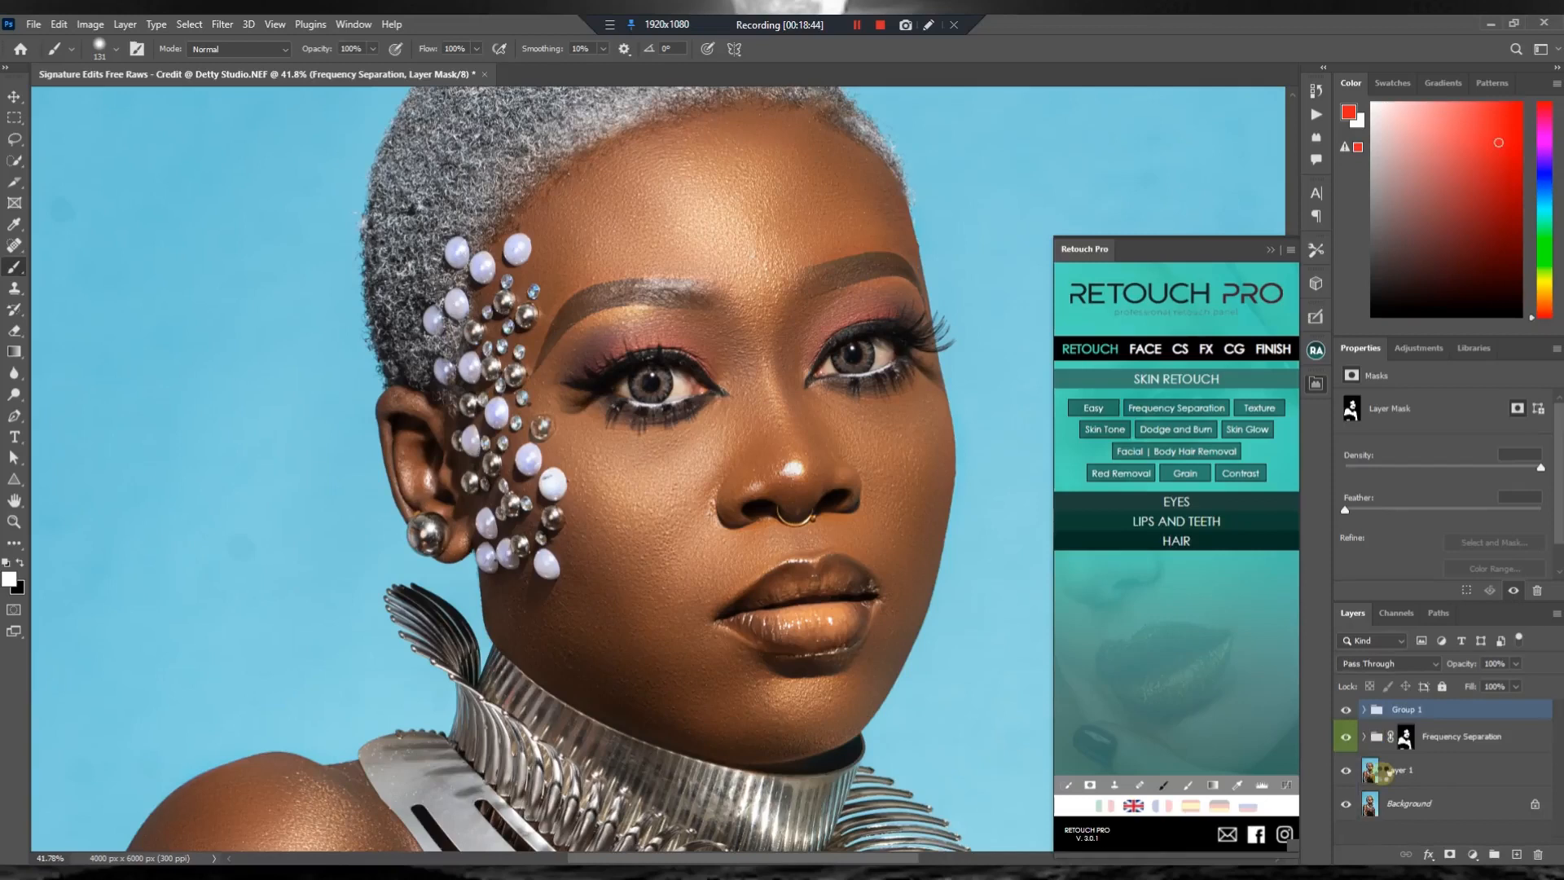
scroll(1385, 758, "down", 5)
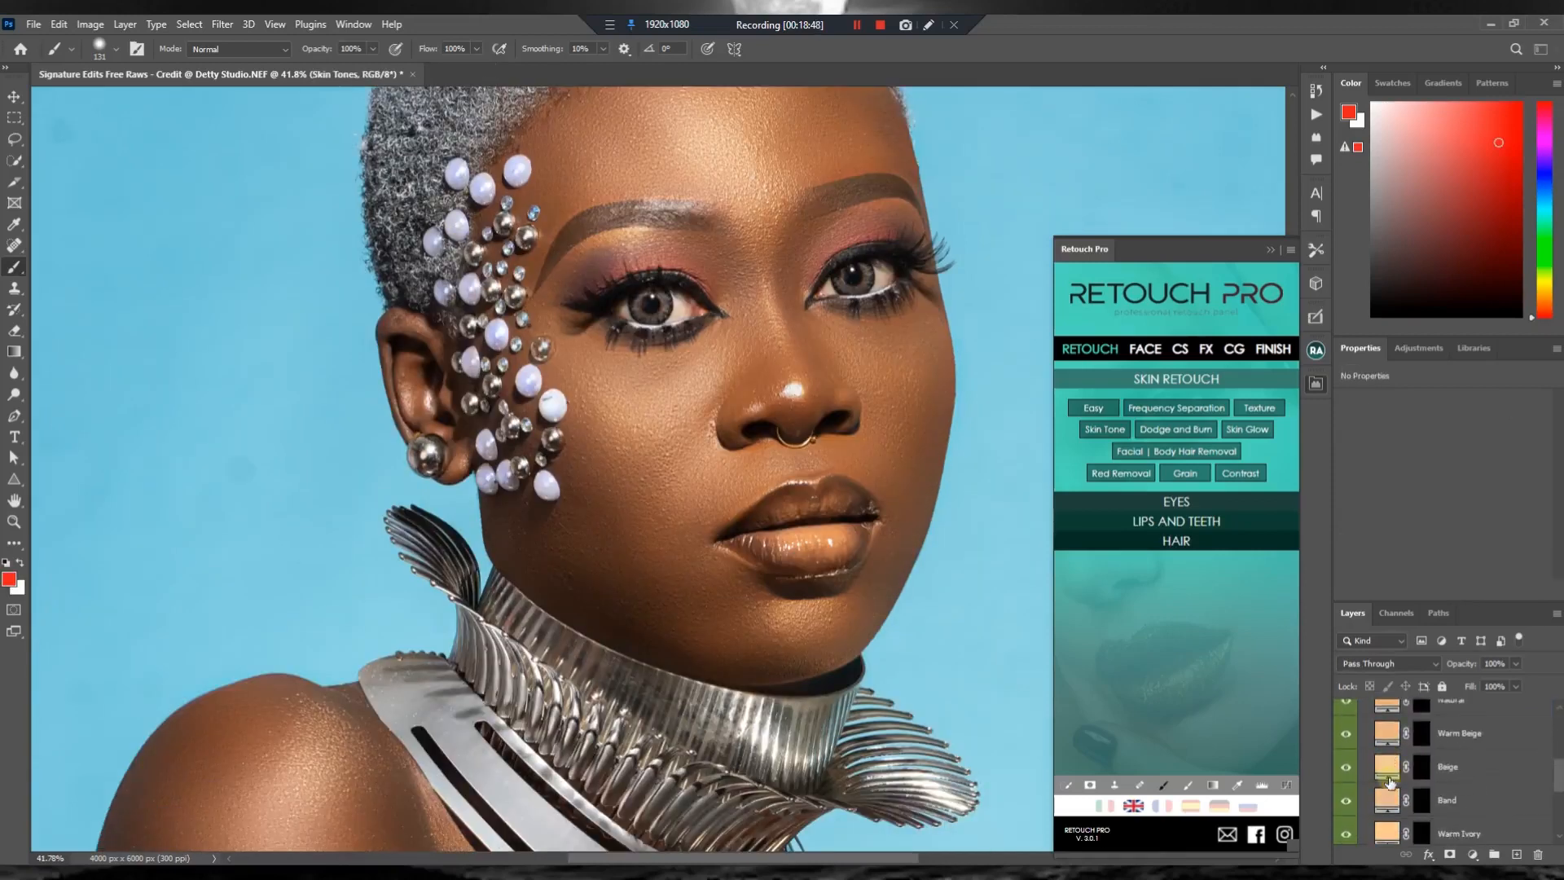
left_click(1388, 769)
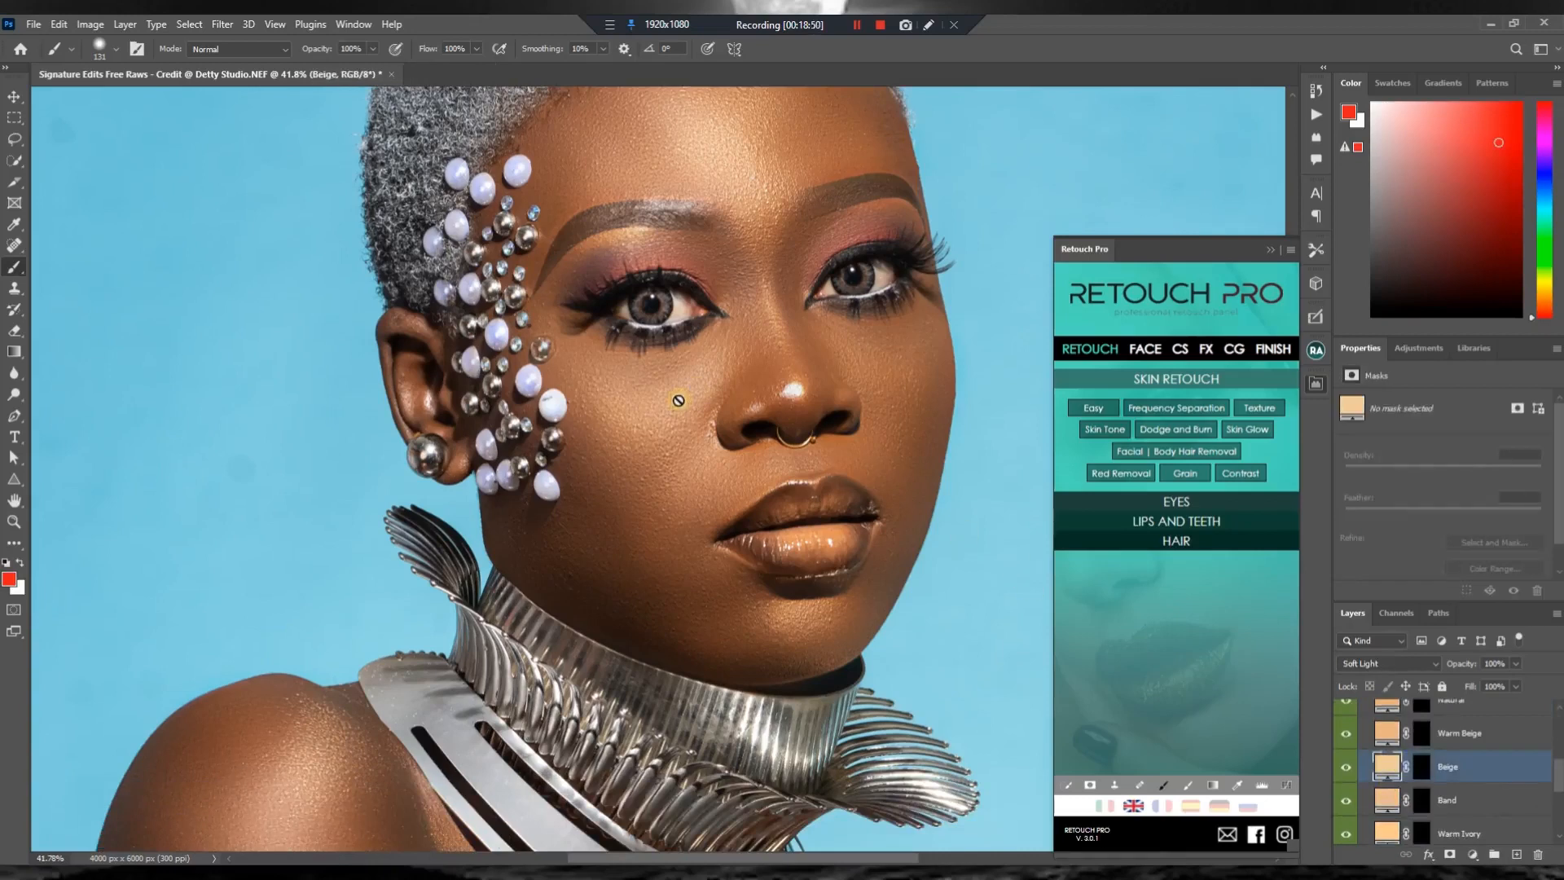
left_click(1422, 768)
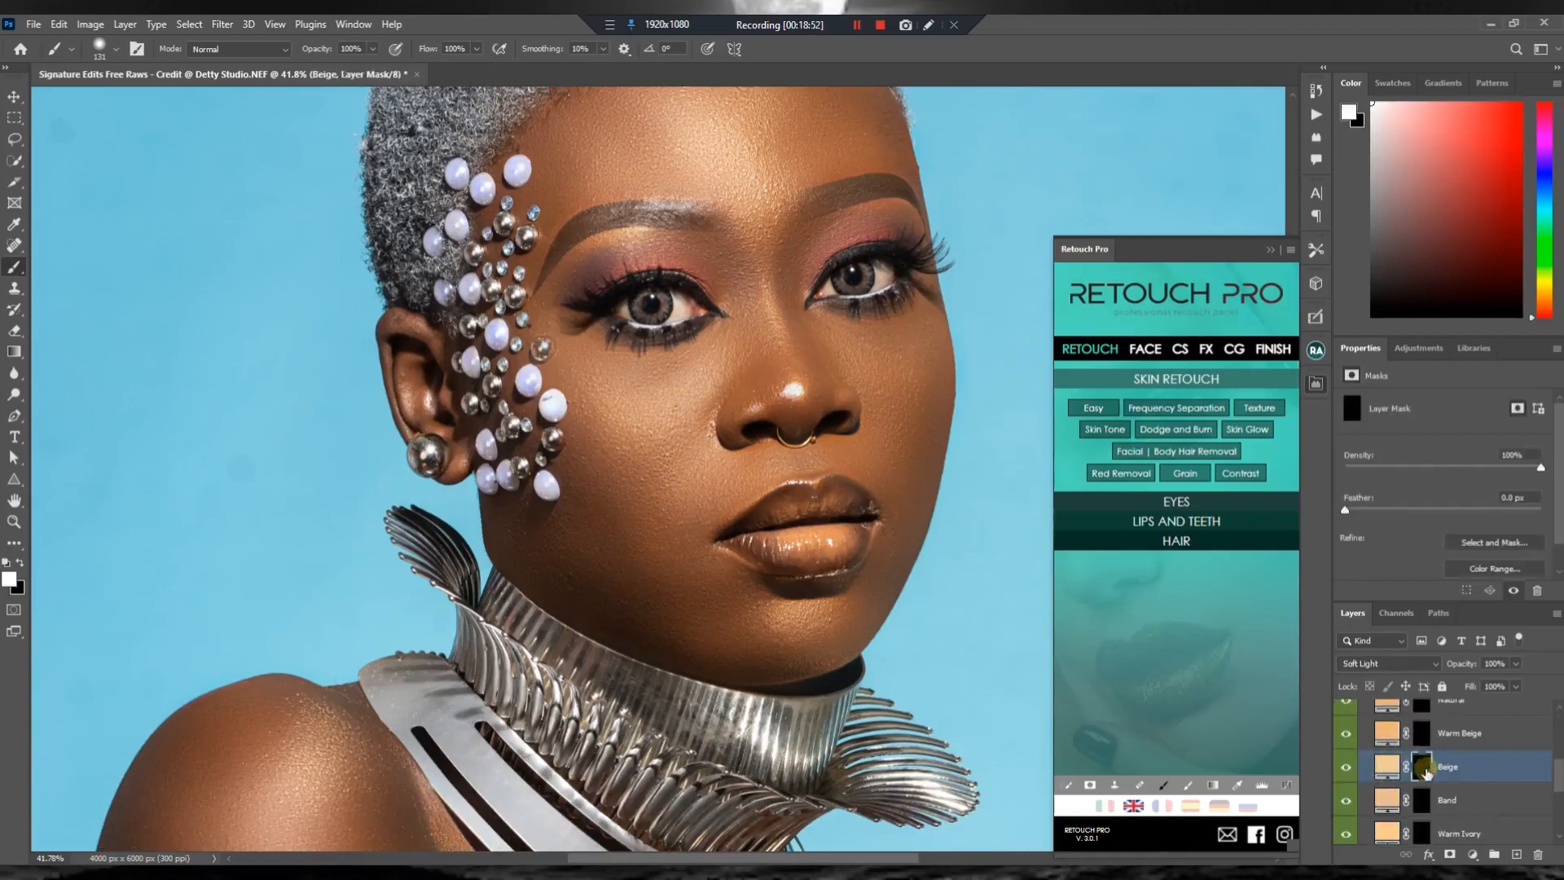
mouse_move(665, 421)
left_mouse_down()
mouse_move(685, 466)
mouse_move(620, 532)
mouse_move(632, 554)
mouse_move(629, 531)
mouse_move(662, 553)
mouse_move(675, 618)
left_mouse_up()
mouse_move(726, 599)
left_mouse_down()
mouse_move(699, 533)
mouse_move(717, 484)
mouse_move(758, 476)
mouse_move(665, 529)
mouse_move(743, 387)
mouse_move(693, 467)
mouse_move(706, 366)
mouse_move(614, 419)
mouse_move(603, 491)
mouse_move(562, 544)
mouse_move(692, 638)
mouse_move(595, 554)
mouse_move(723, 639)
mouse_move(814, 639)
mouse_move(615, 611)
left_mouse_up()
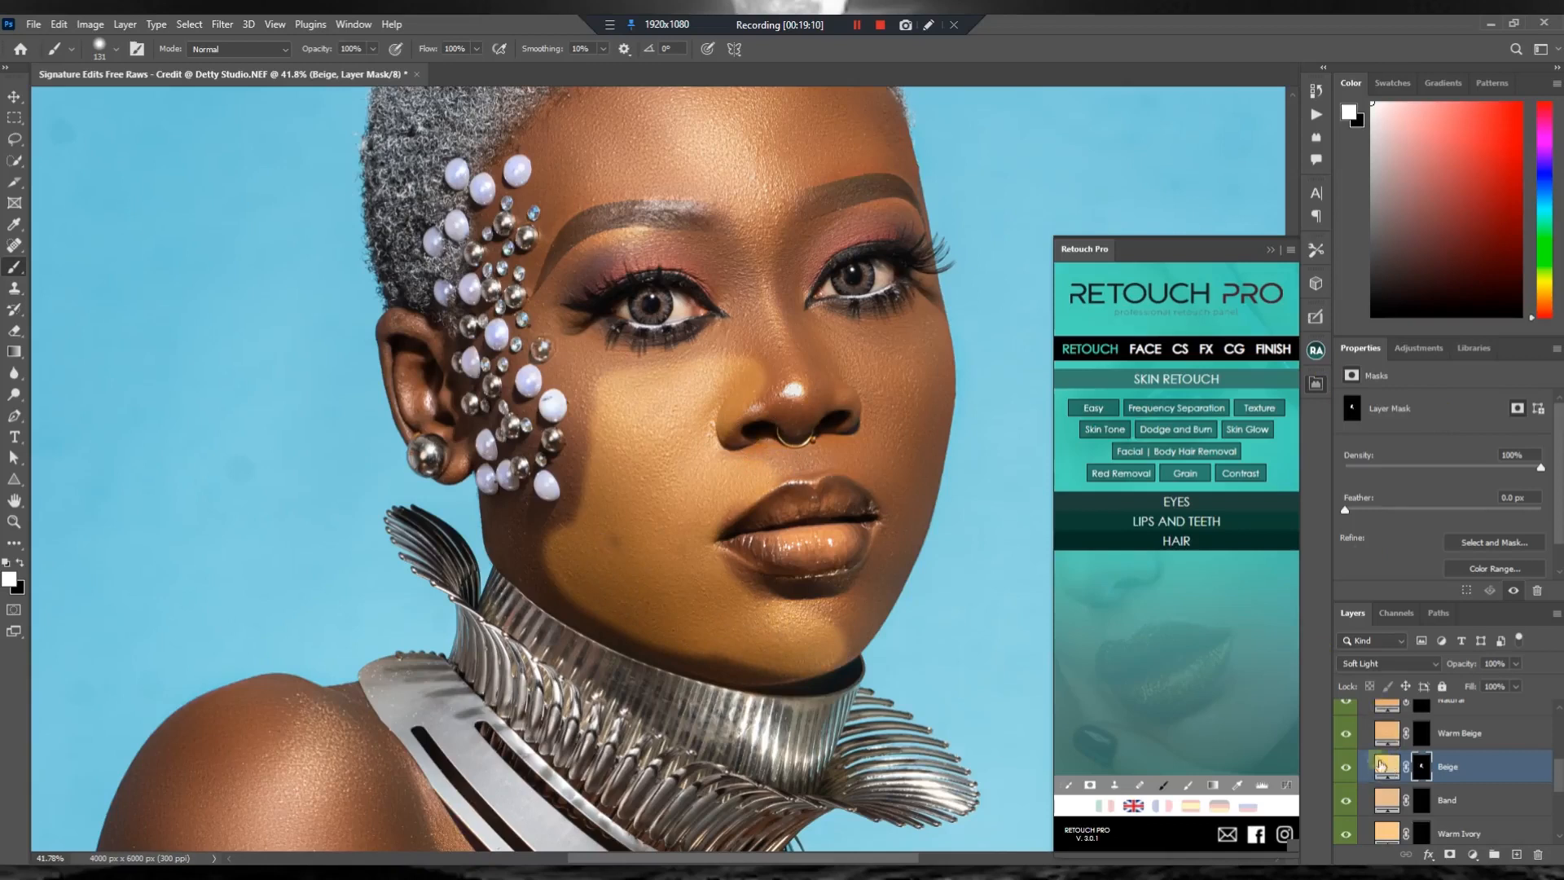
Try white and grey as the Beige layer's fill colour, and apply a more saturated orange-tan.
double_click(1383, 768)
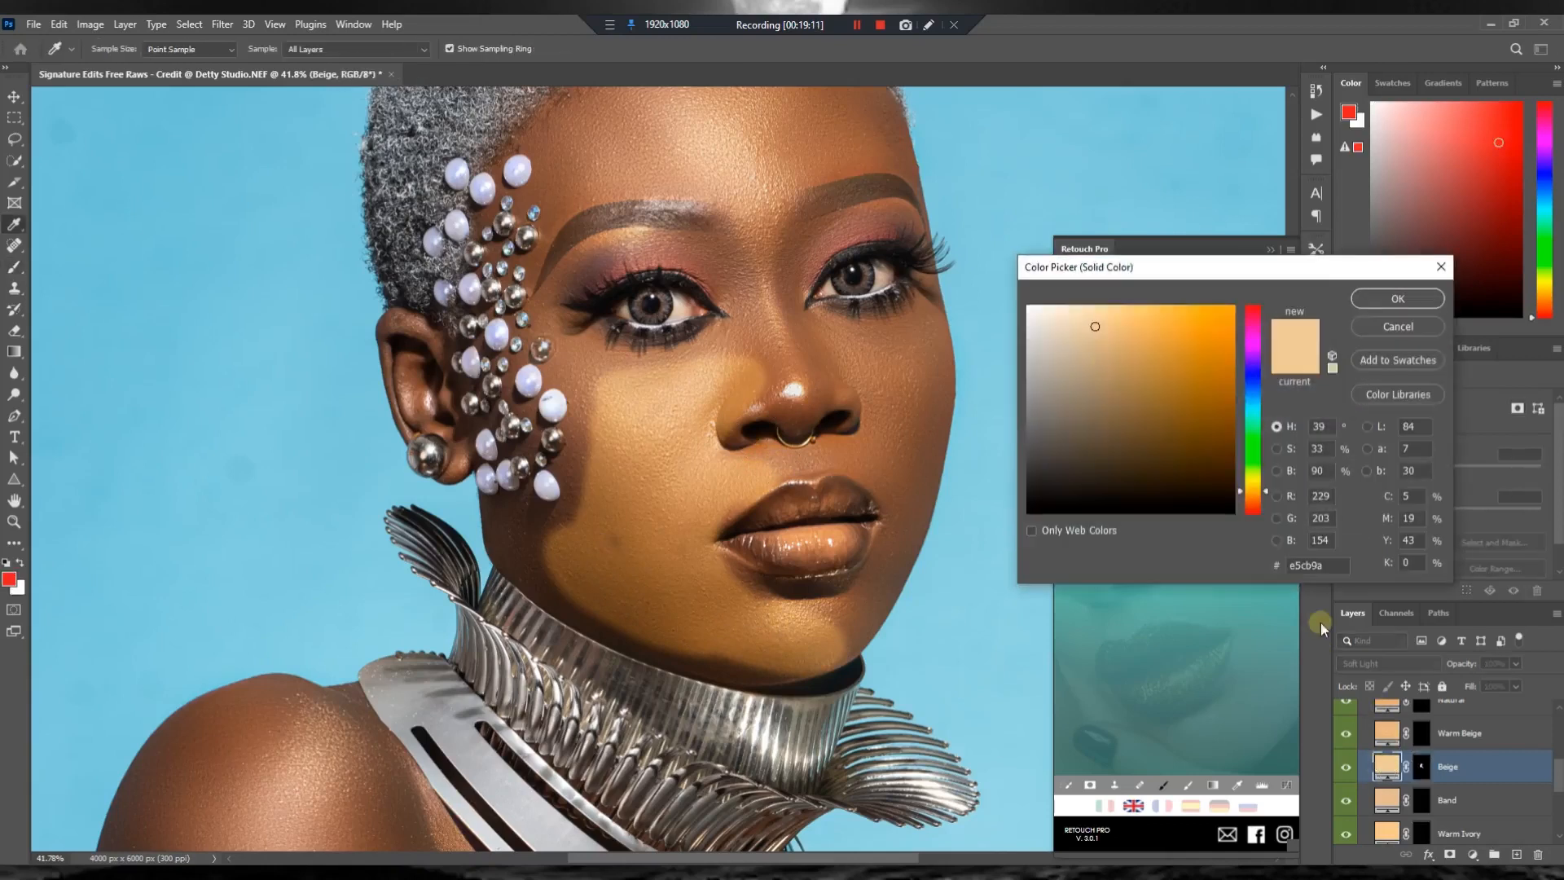
left_click_drag(1095, 327, 1010, 301)
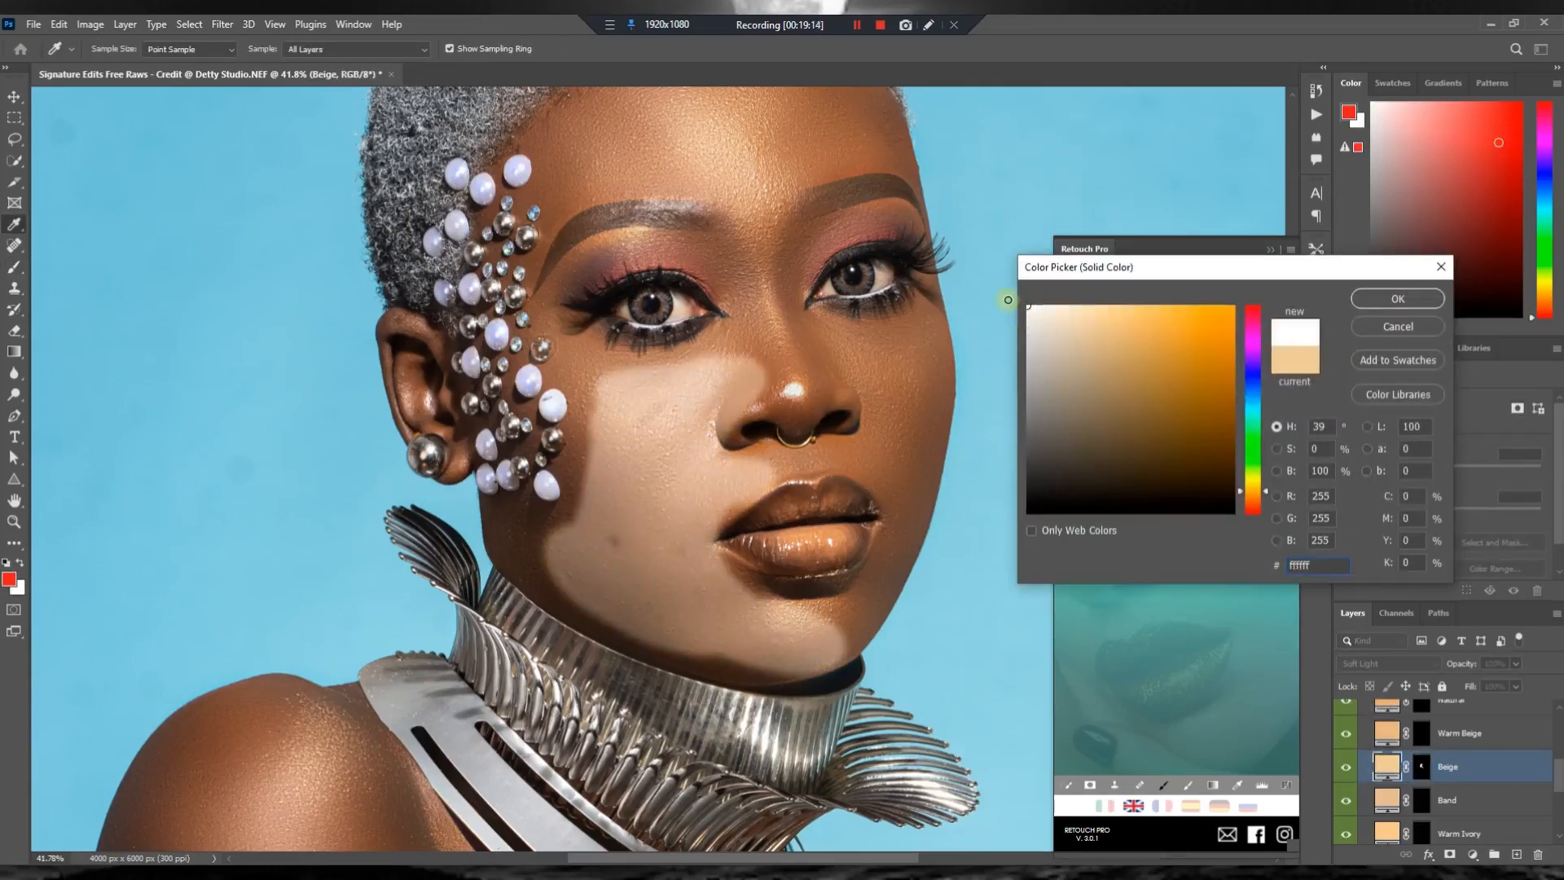
mouse_move(1111, 304)
left_mouse_down()
mouse_move(1209, 322)
mouse_move(1230, 379)
mouse_move(1173, 520)
mouse_move(1065, 541)
mouse_move(1017, 395)
mouse_move(1138, 341)
left_mouse_up()
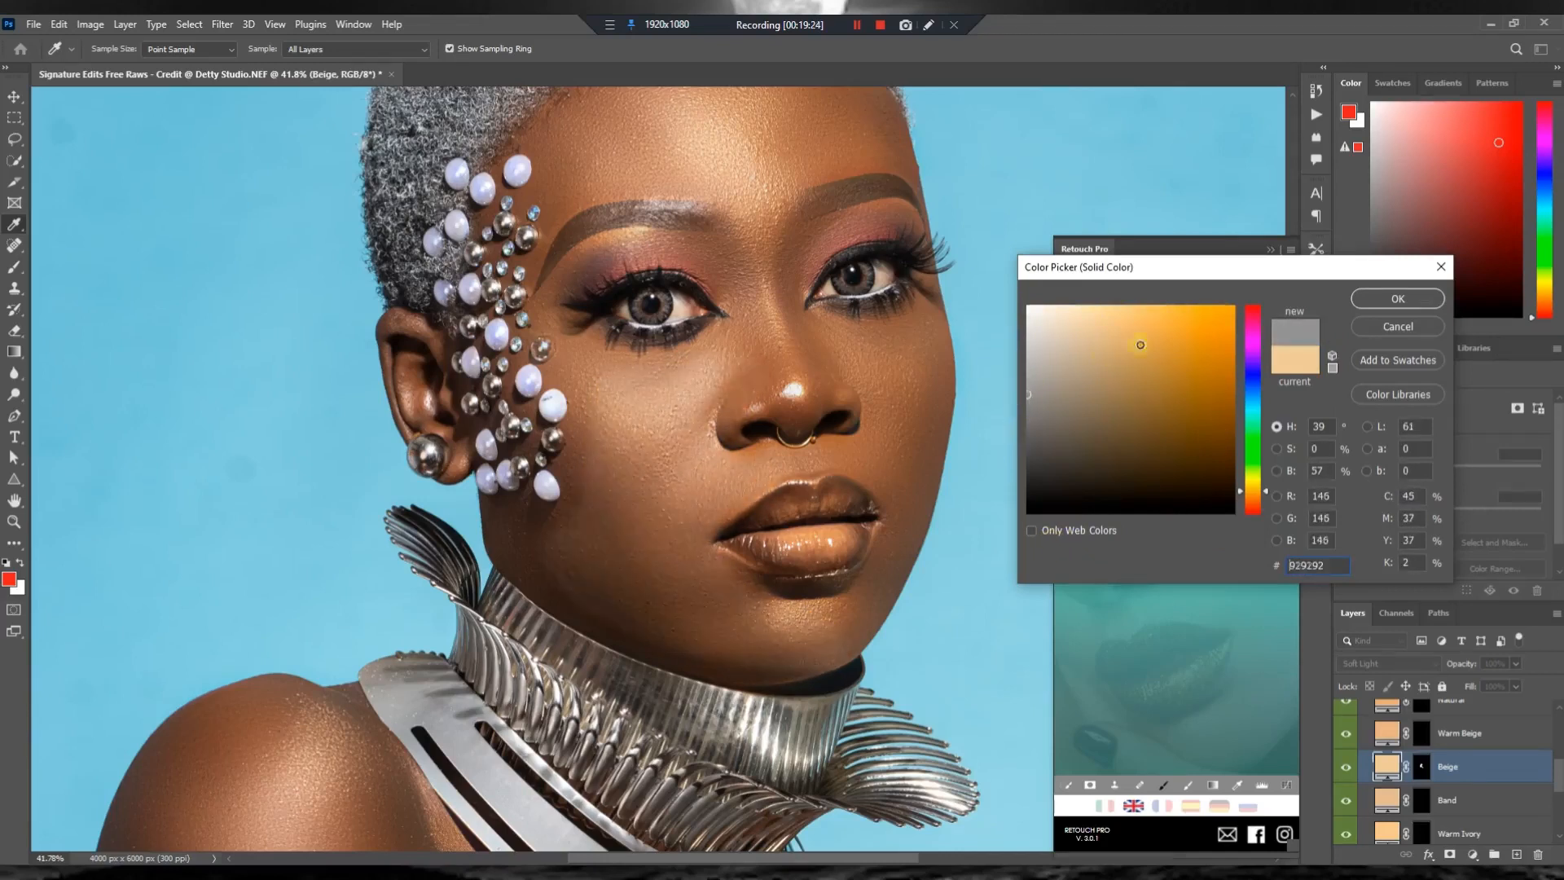
left_click(1398, 298)
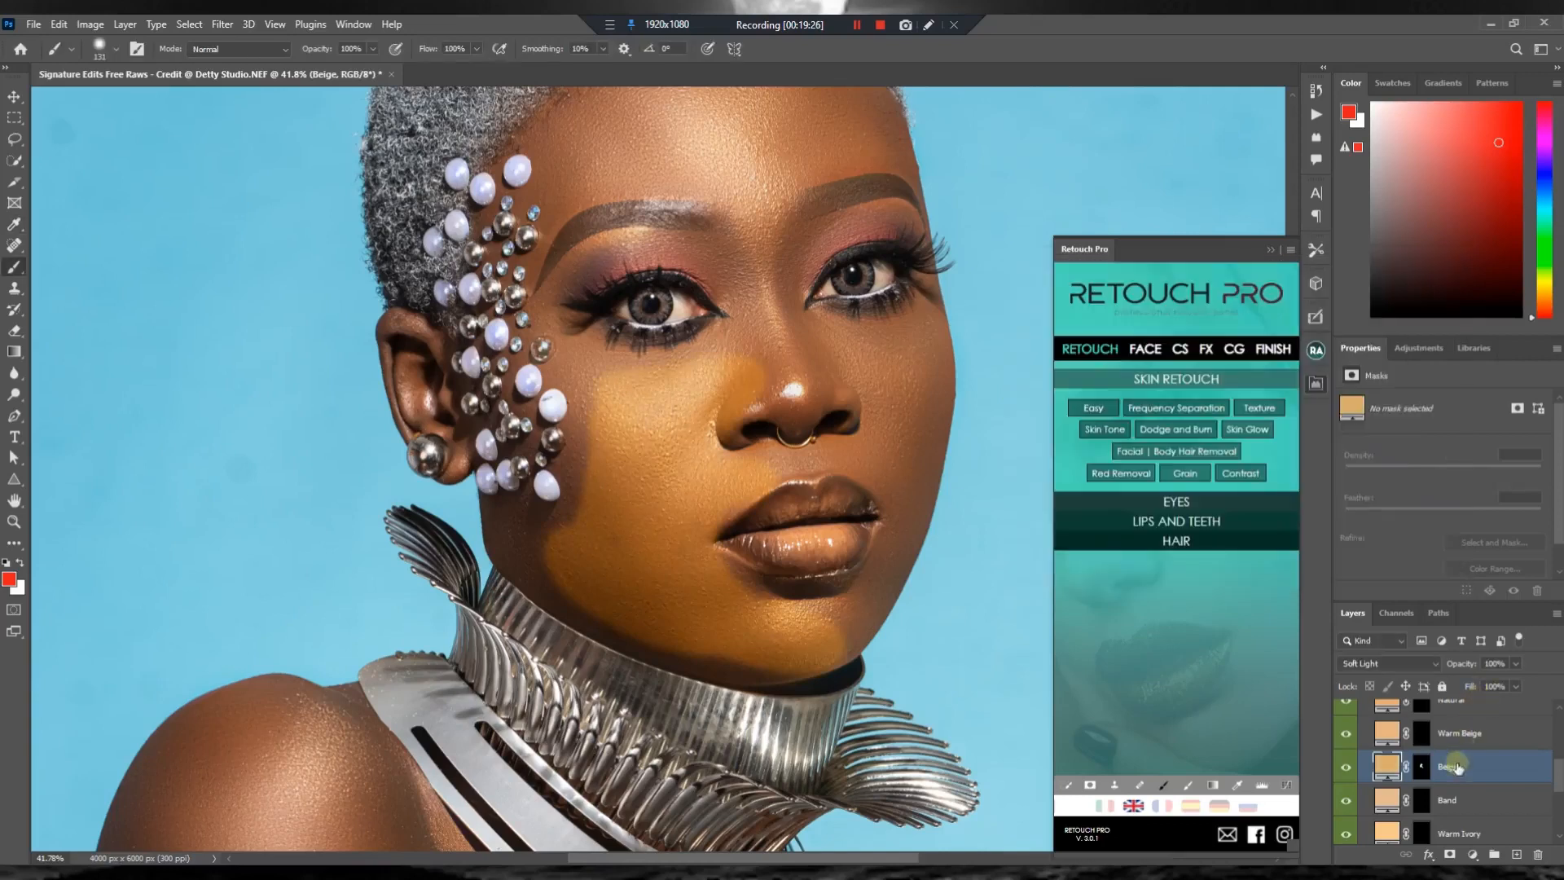
Collapse the Skin Tones group and delete it with all its colour layers.
scroll(1482, 717, "up", 5)
scroll(1493, 725, "up", 1)
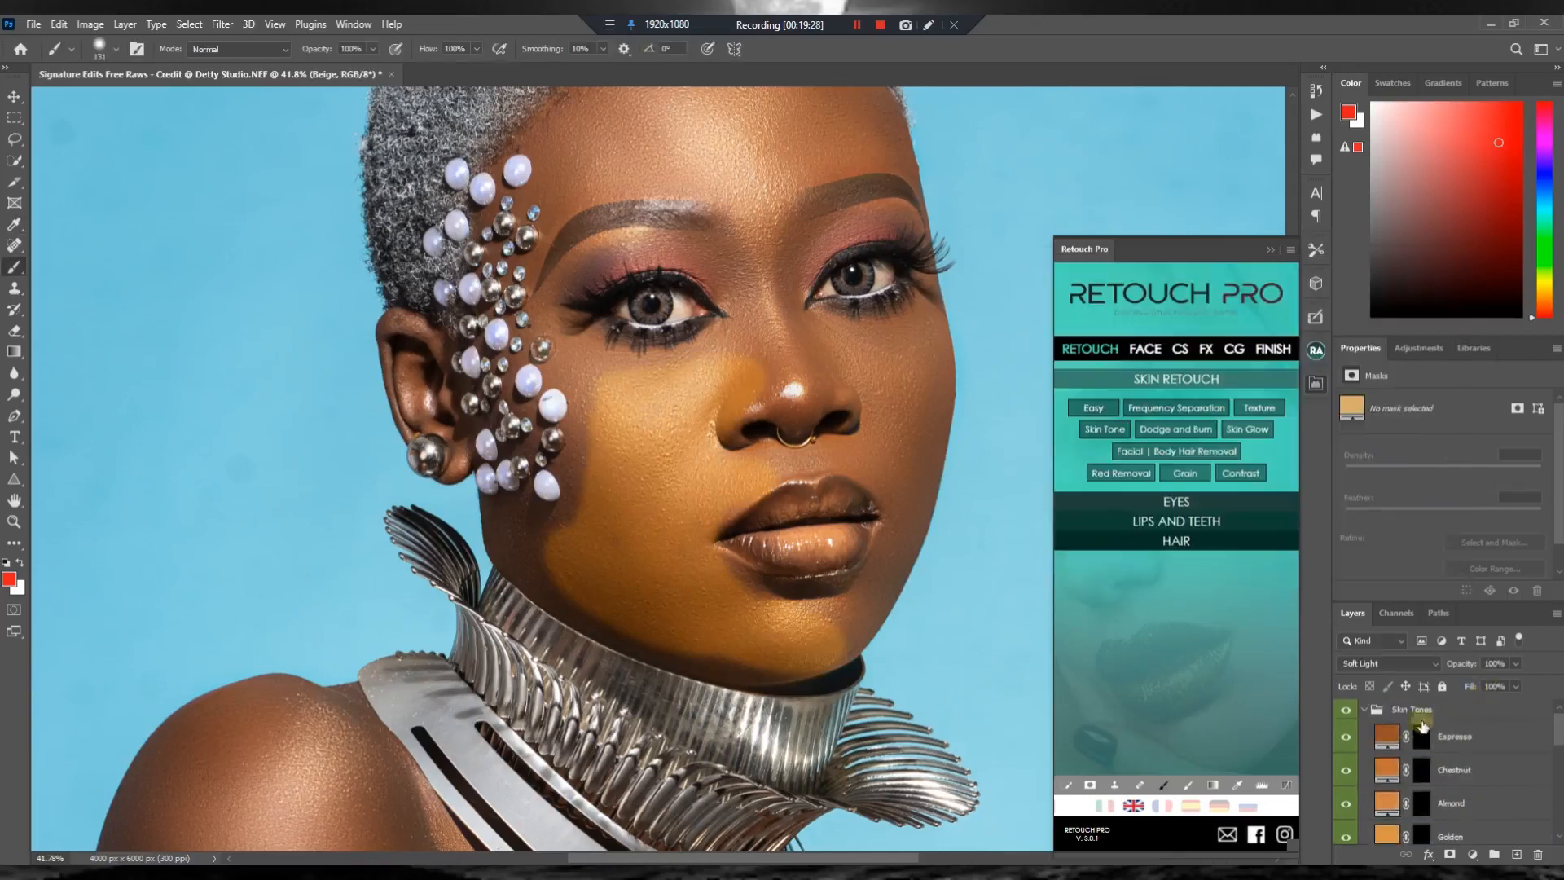
left_click(1386, 709)
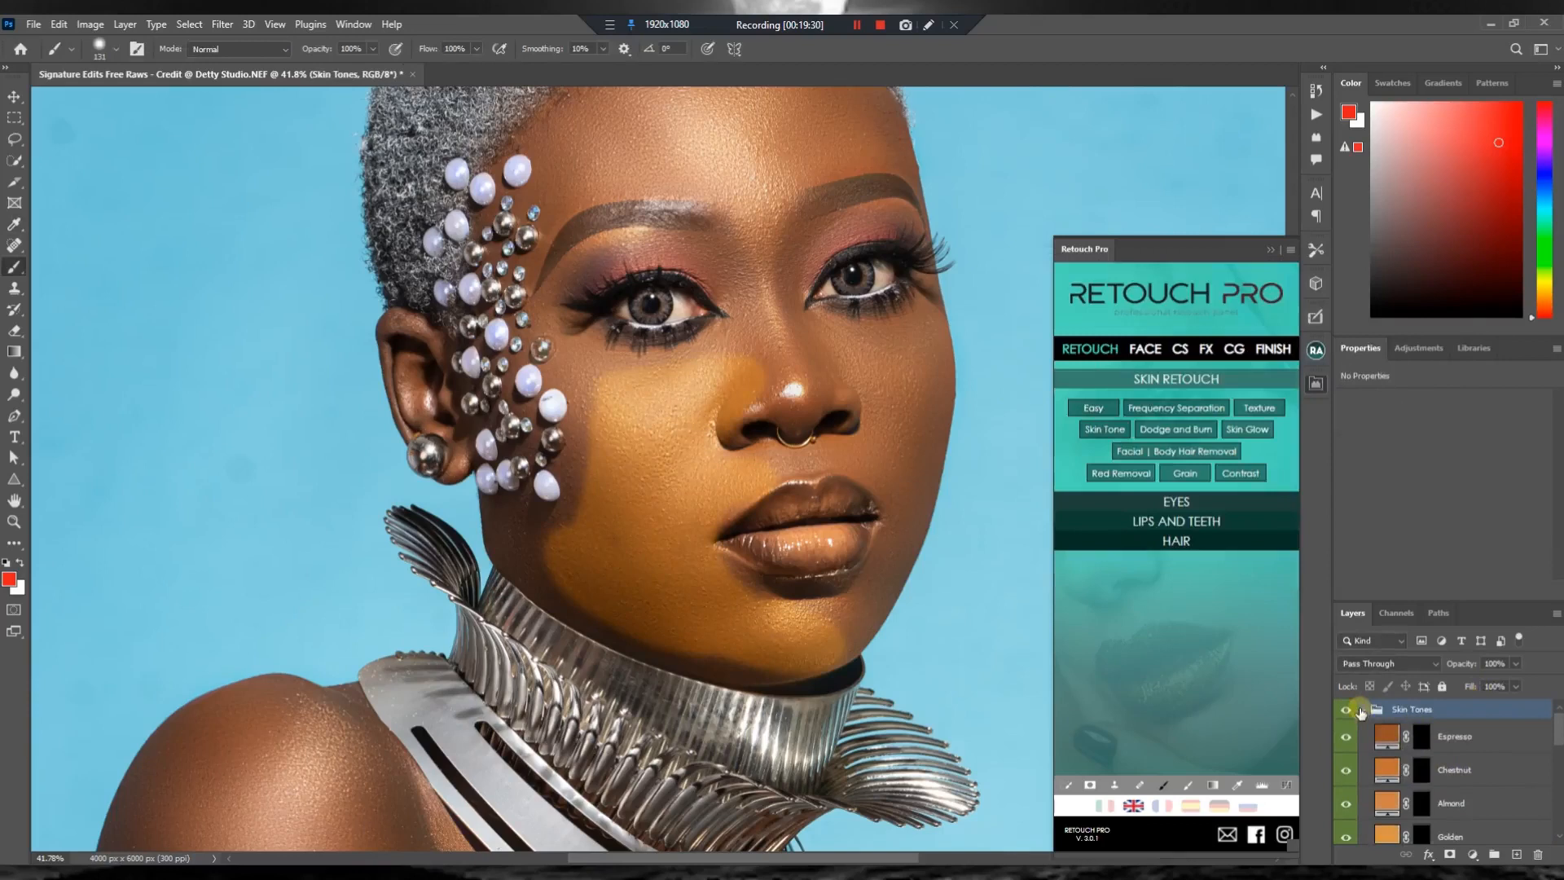
left_click(1369, 711)
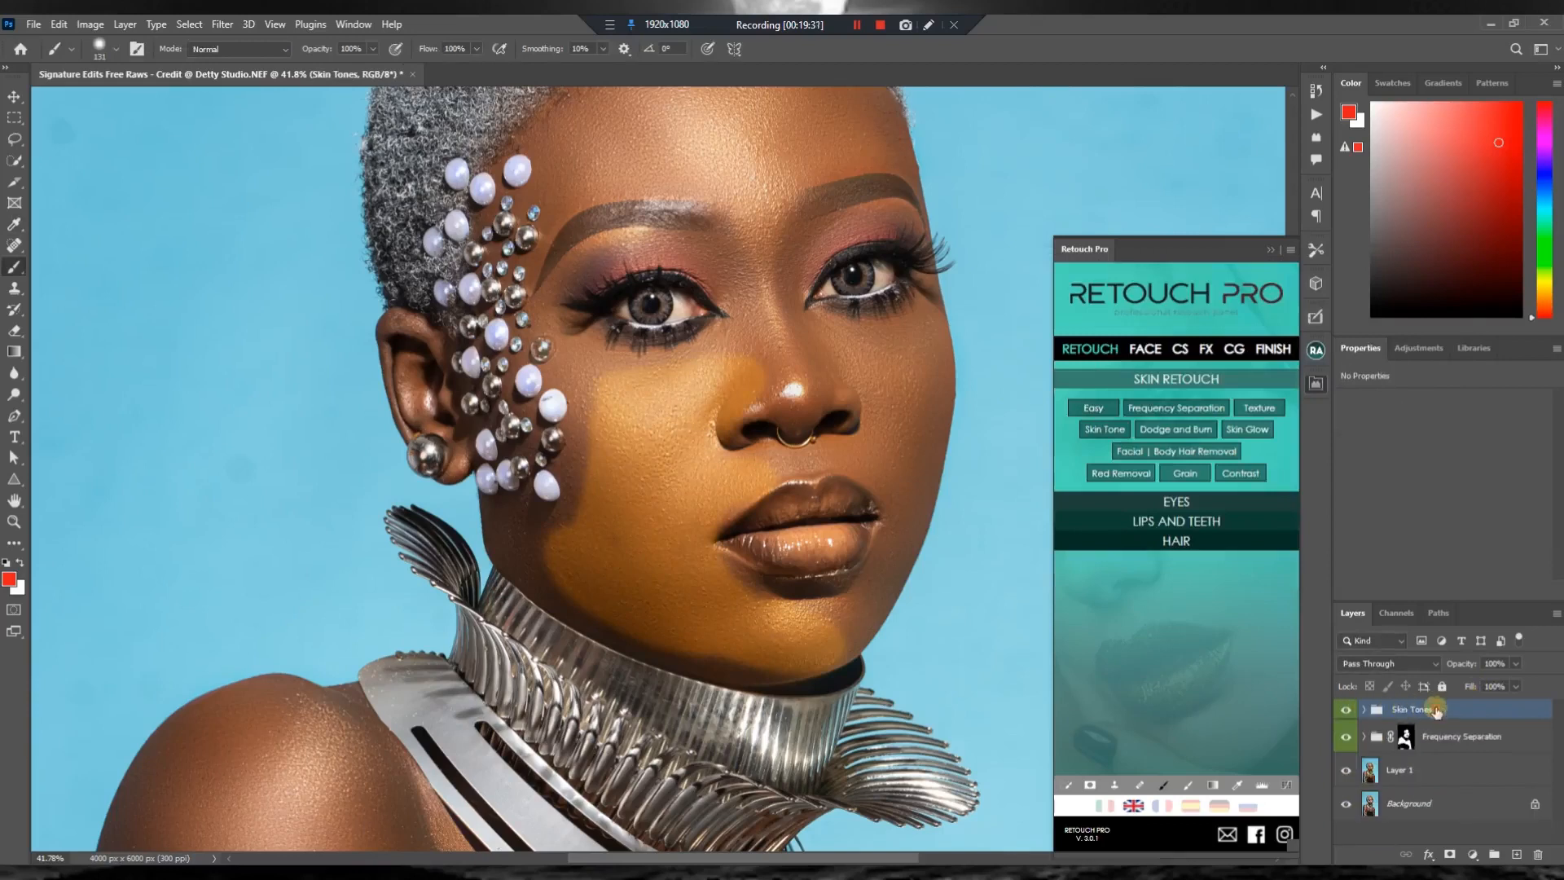
key("Delete")
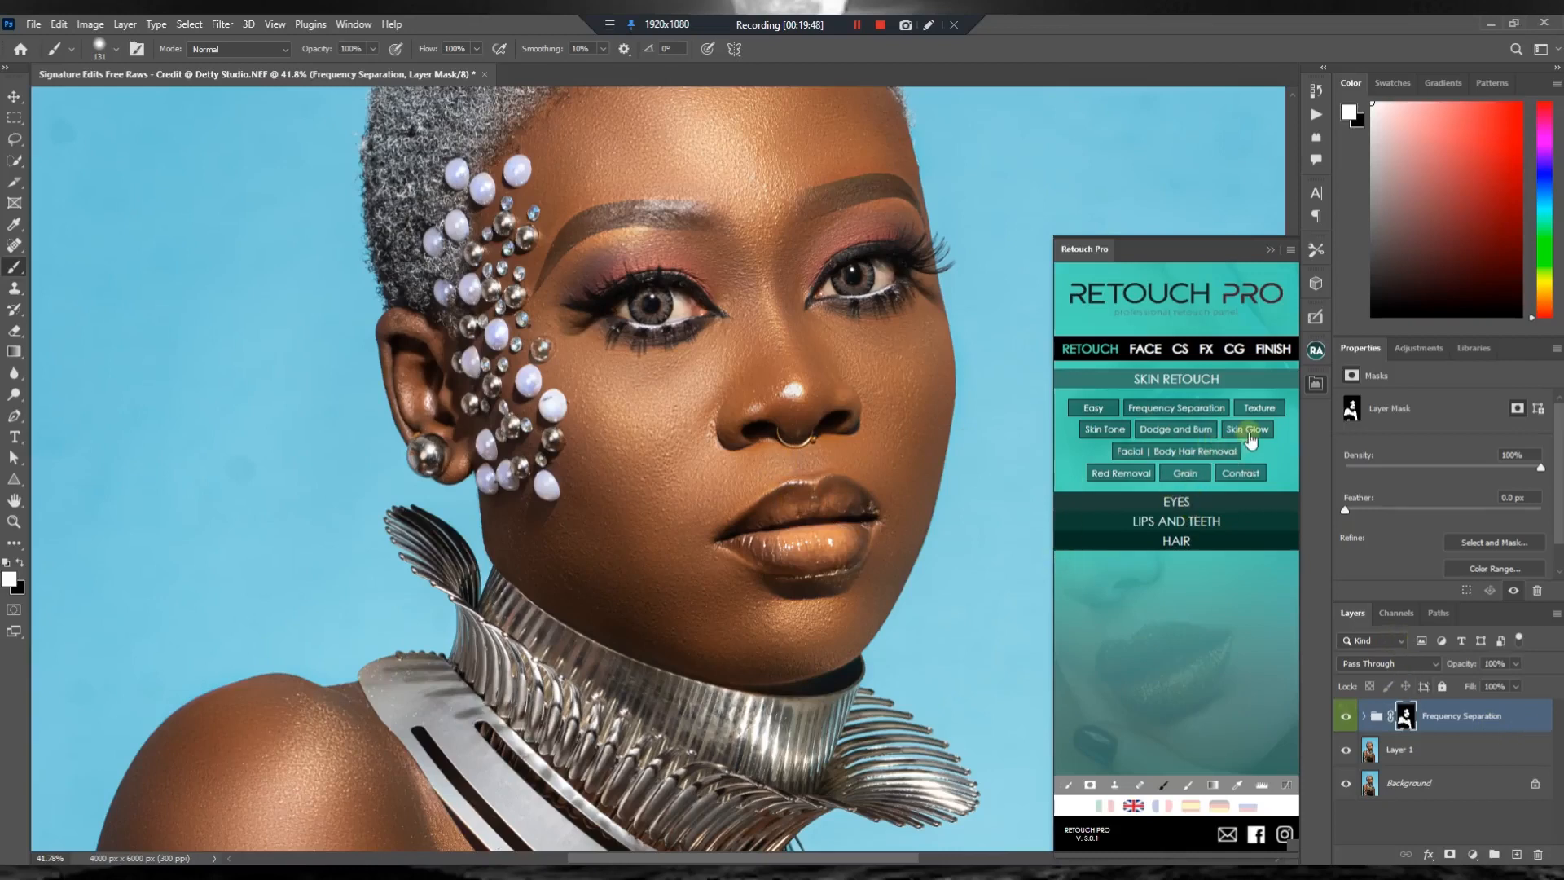
Add the Retouch Pro Skin Glow and paint white on its group mask over the face and body skin with an enlarged brush.
left_click(1250, 433)
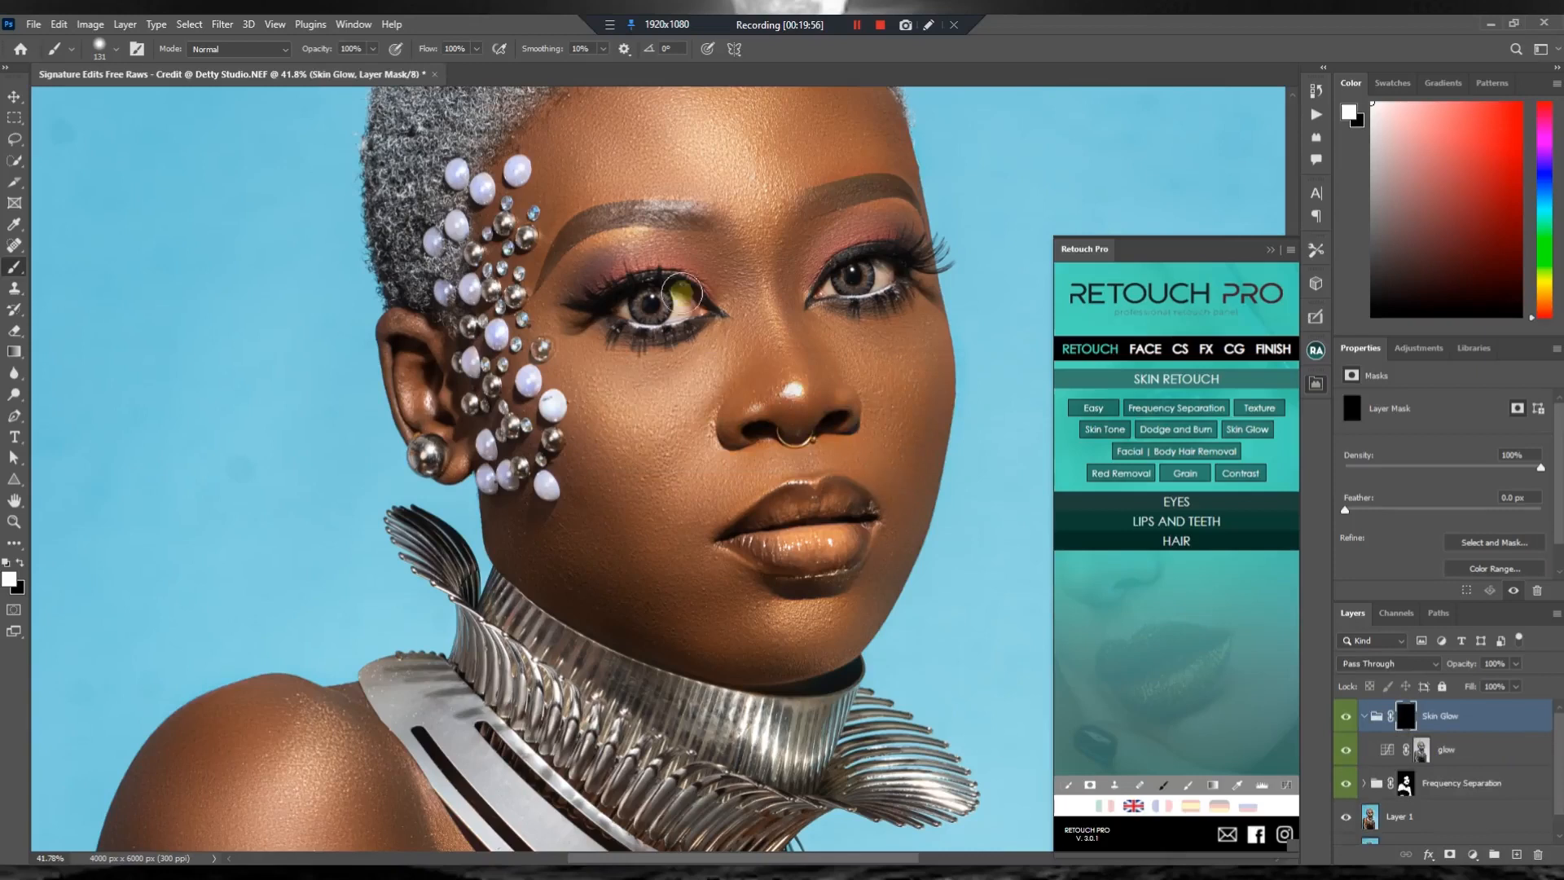
left_click_drag(806, 380, 901, 394)
right_click(701, 405, "alt")
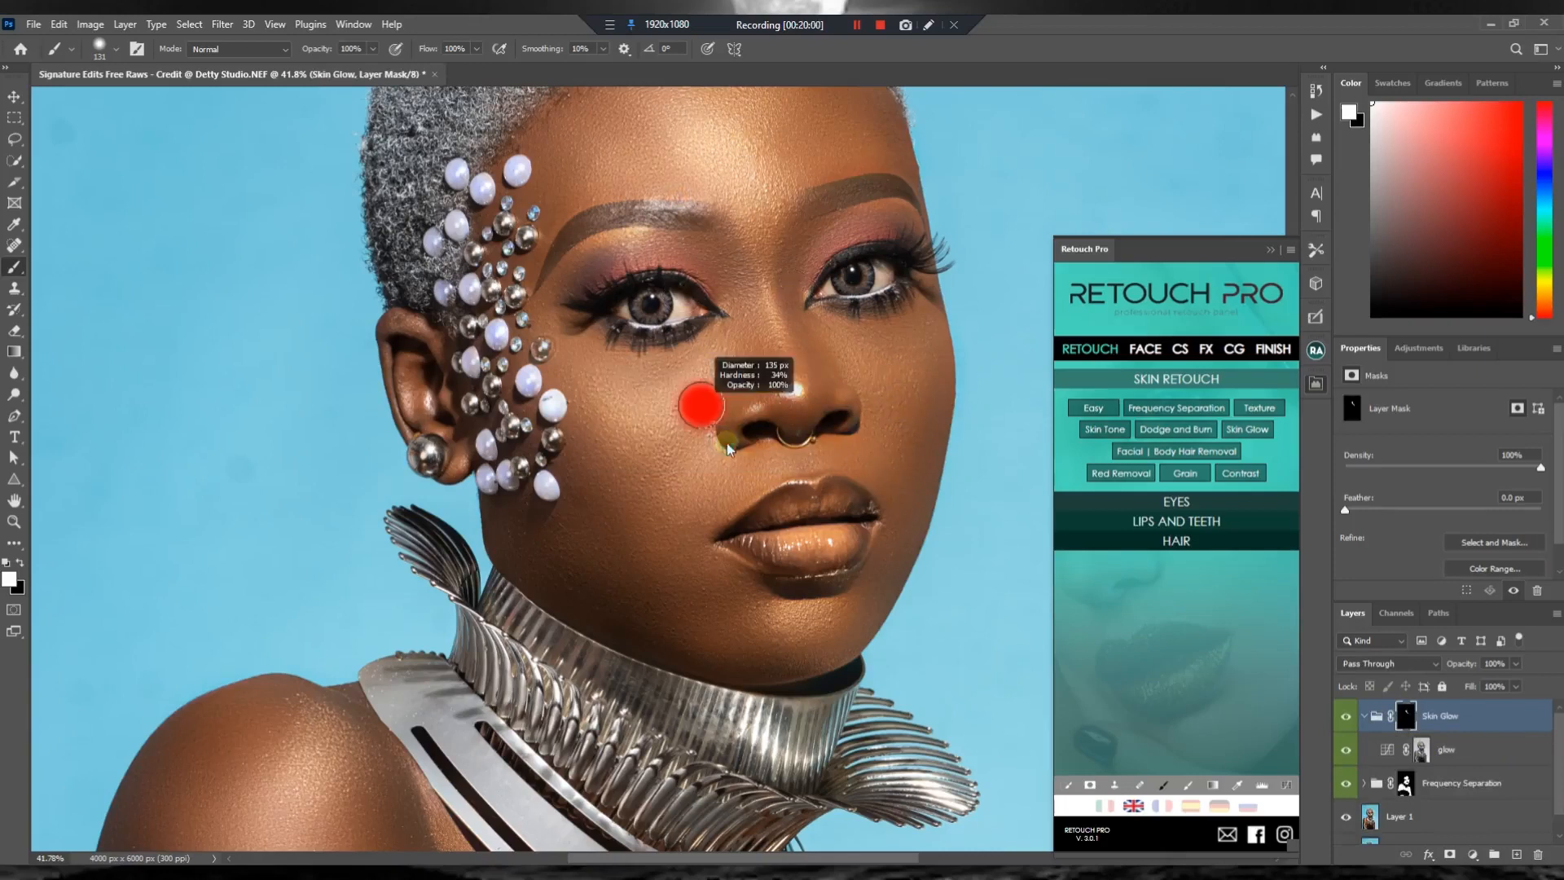
right_click(729, 441, "alt")
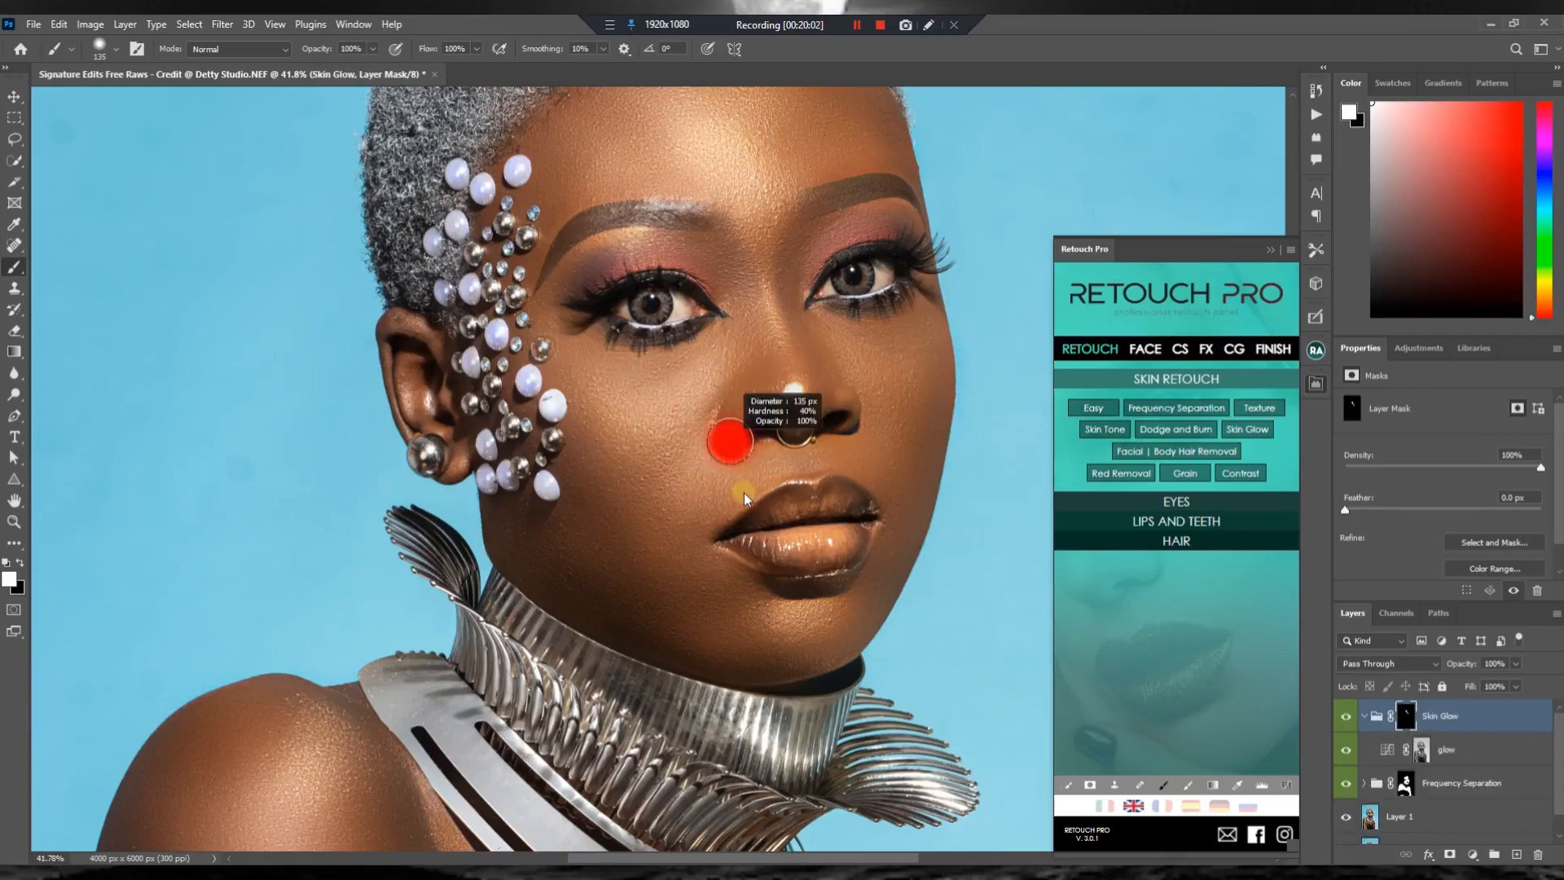
right_click(684, 454, "alt")
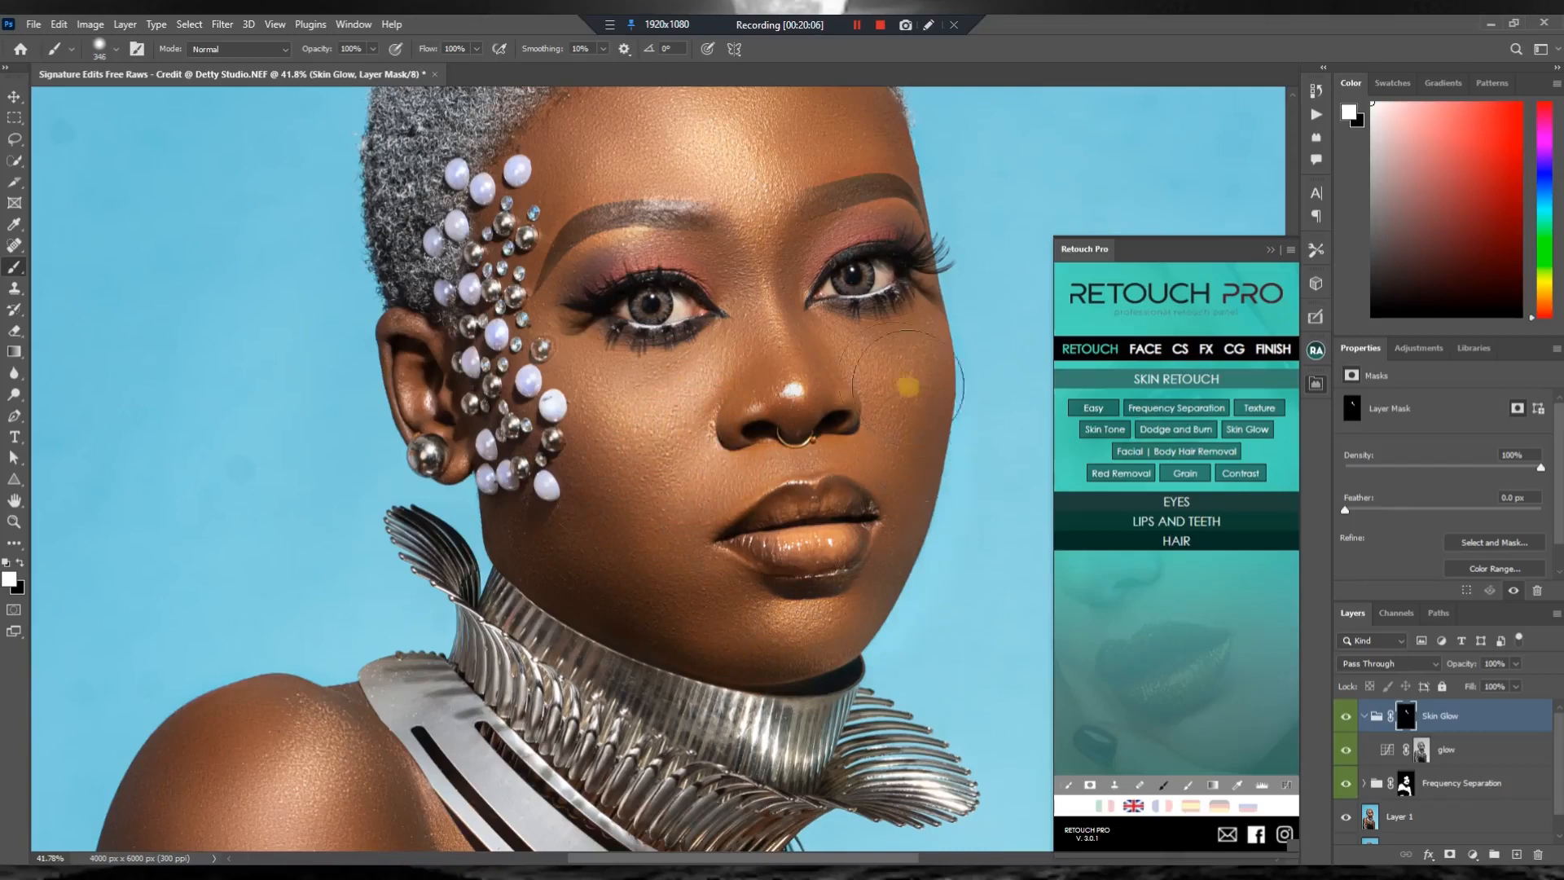
scroll(847, 367, "up", 3)
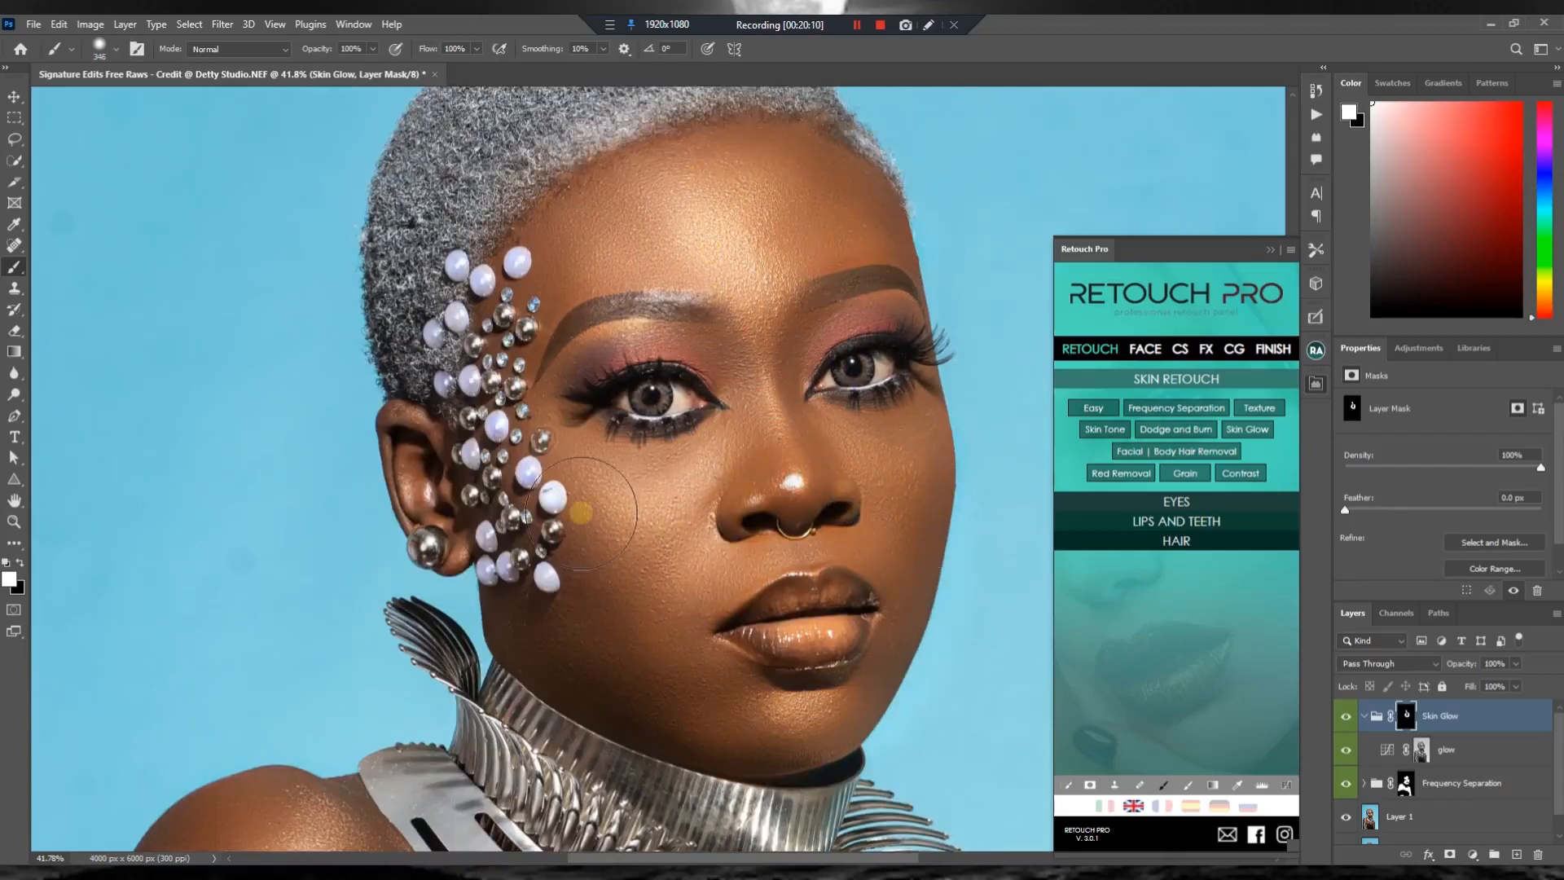
scroll(549, 489, "down", 6)
scroll(489, 538, "down", 4, "alt")
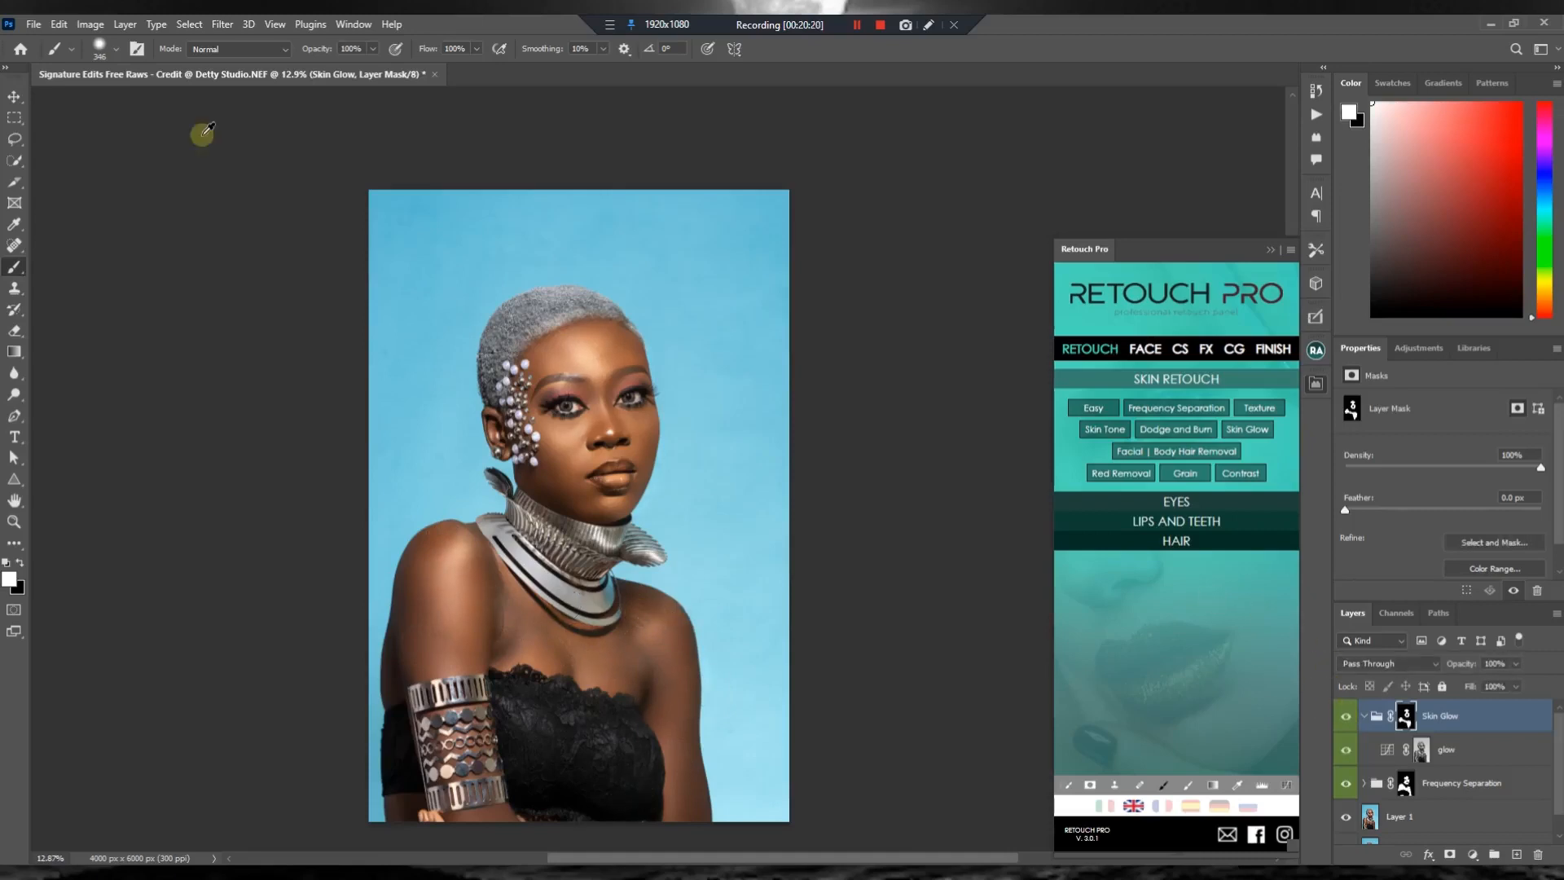
Examine the glow on the forehead, cheeks and nose up close, and collapse the Skin Glow group.
scroll(573, 382, "up", 3)
scroll(573, 382, "up", 5)
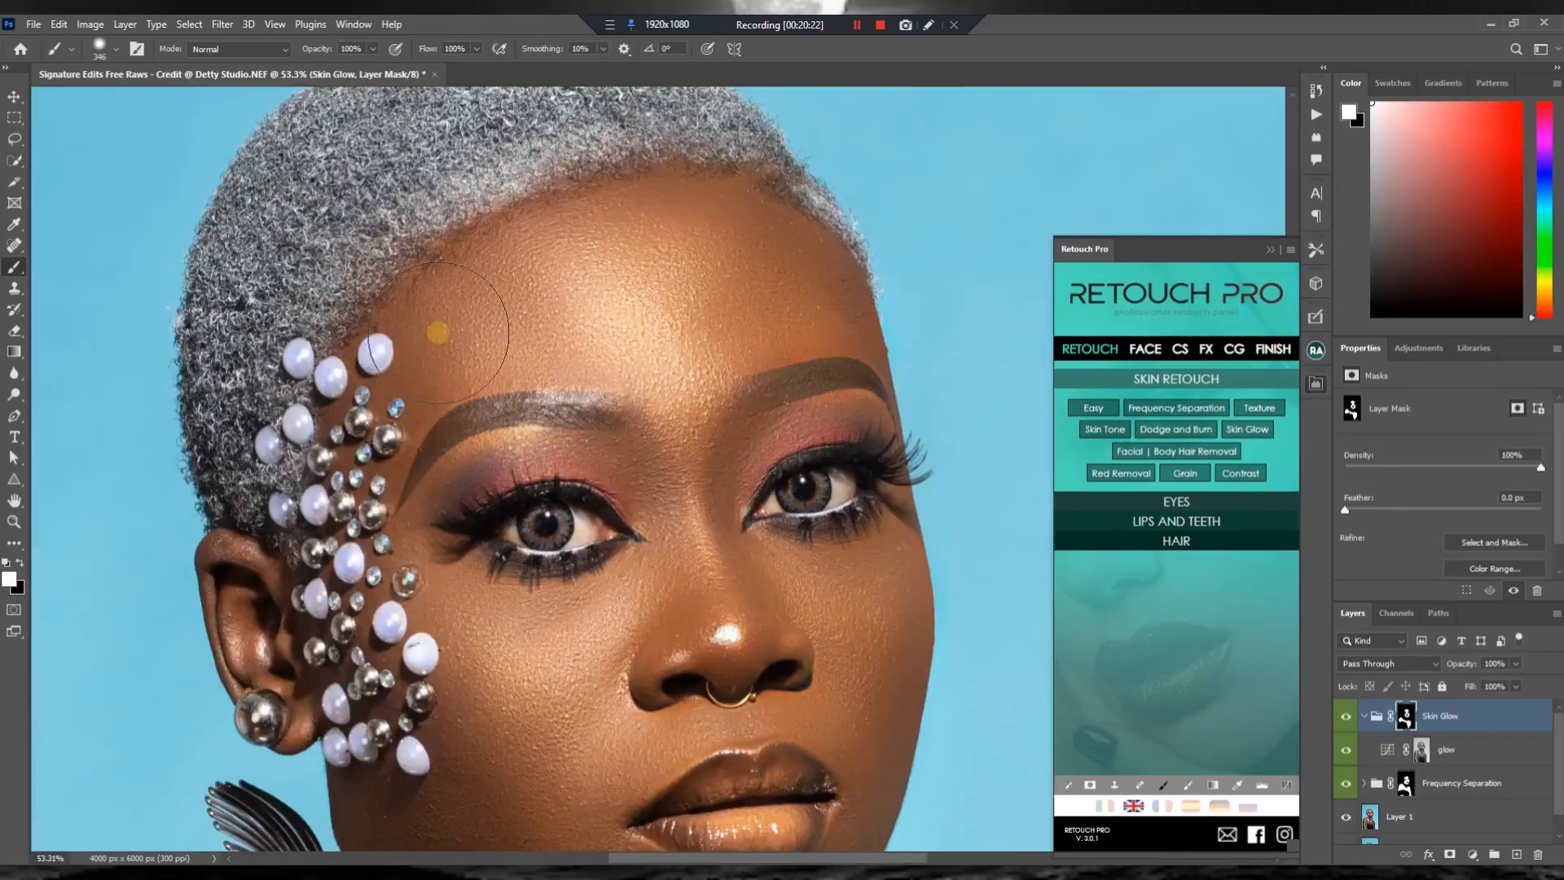
scroll(787, 276, "down", 2)
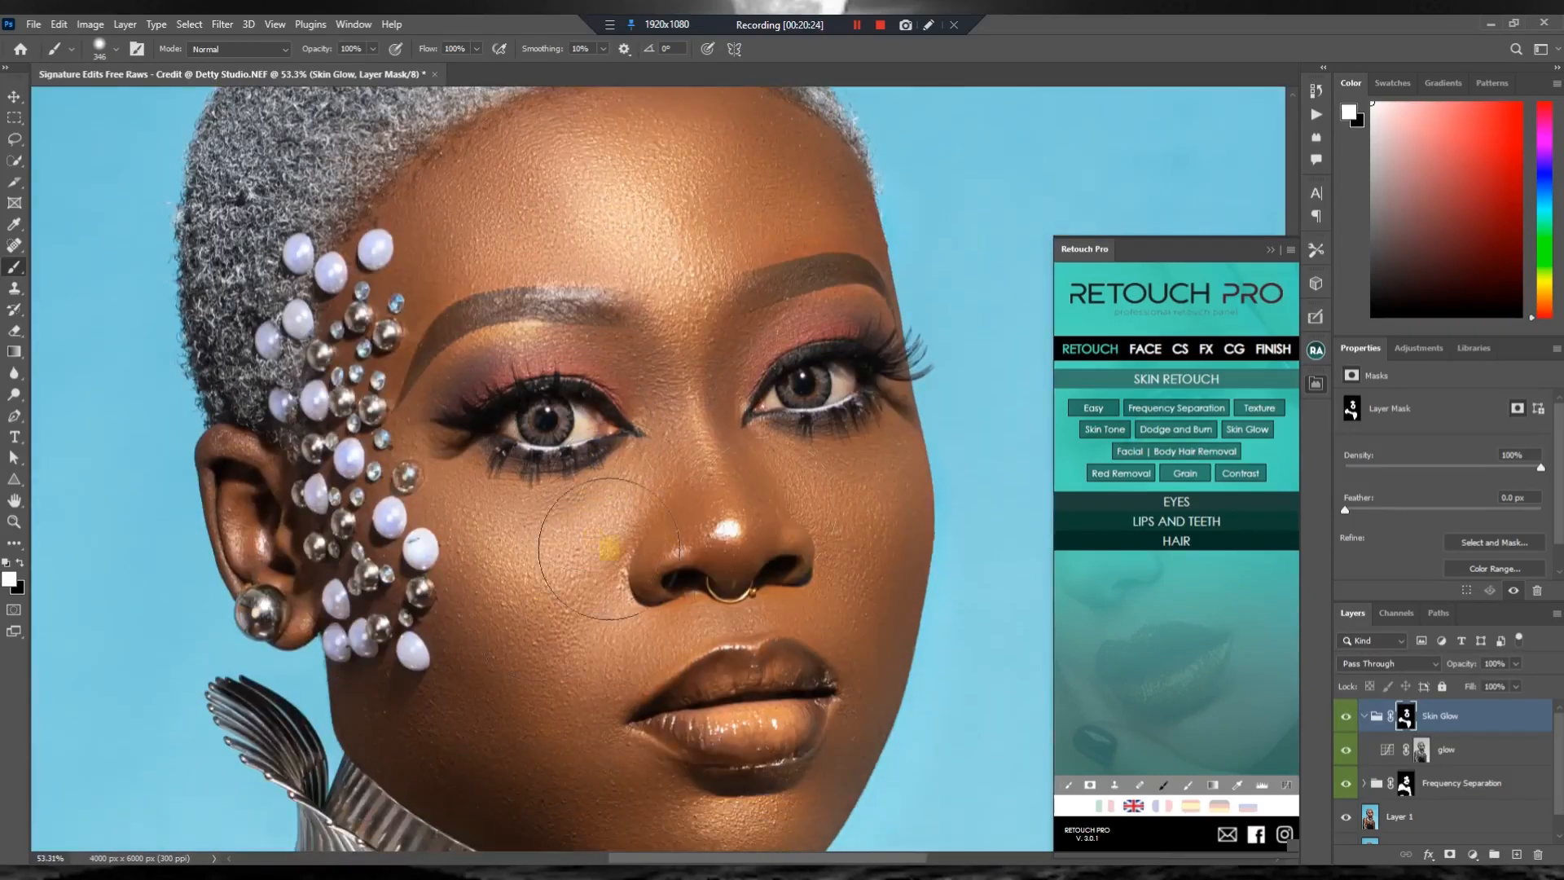
scroll(531, 407, "up", 2)
scroll(570, 277, "up", 4)
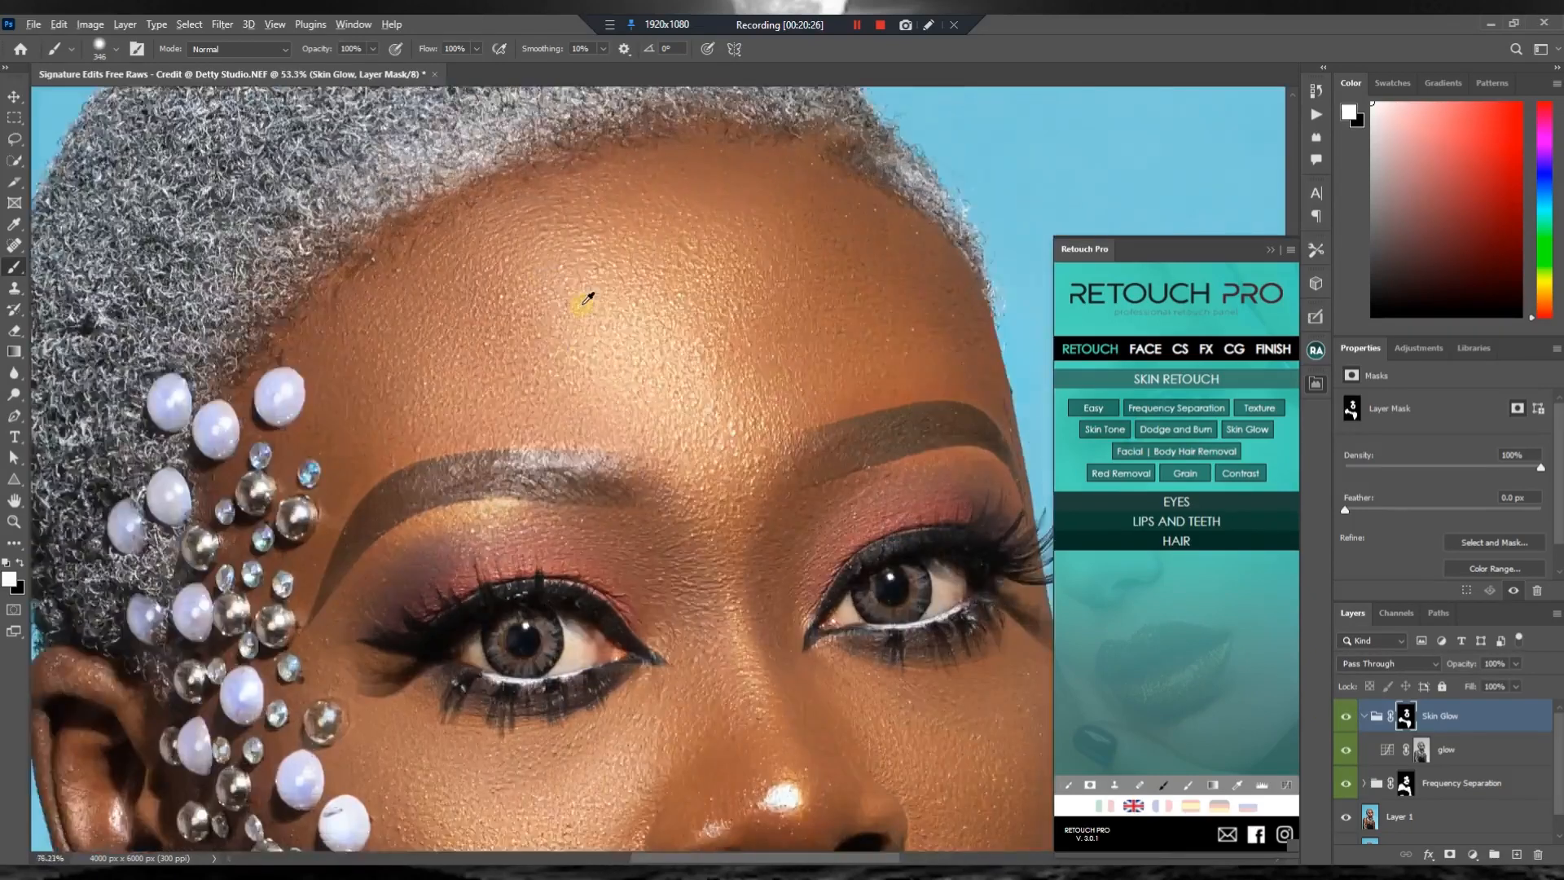
scroll(583, 304, "down", 2)
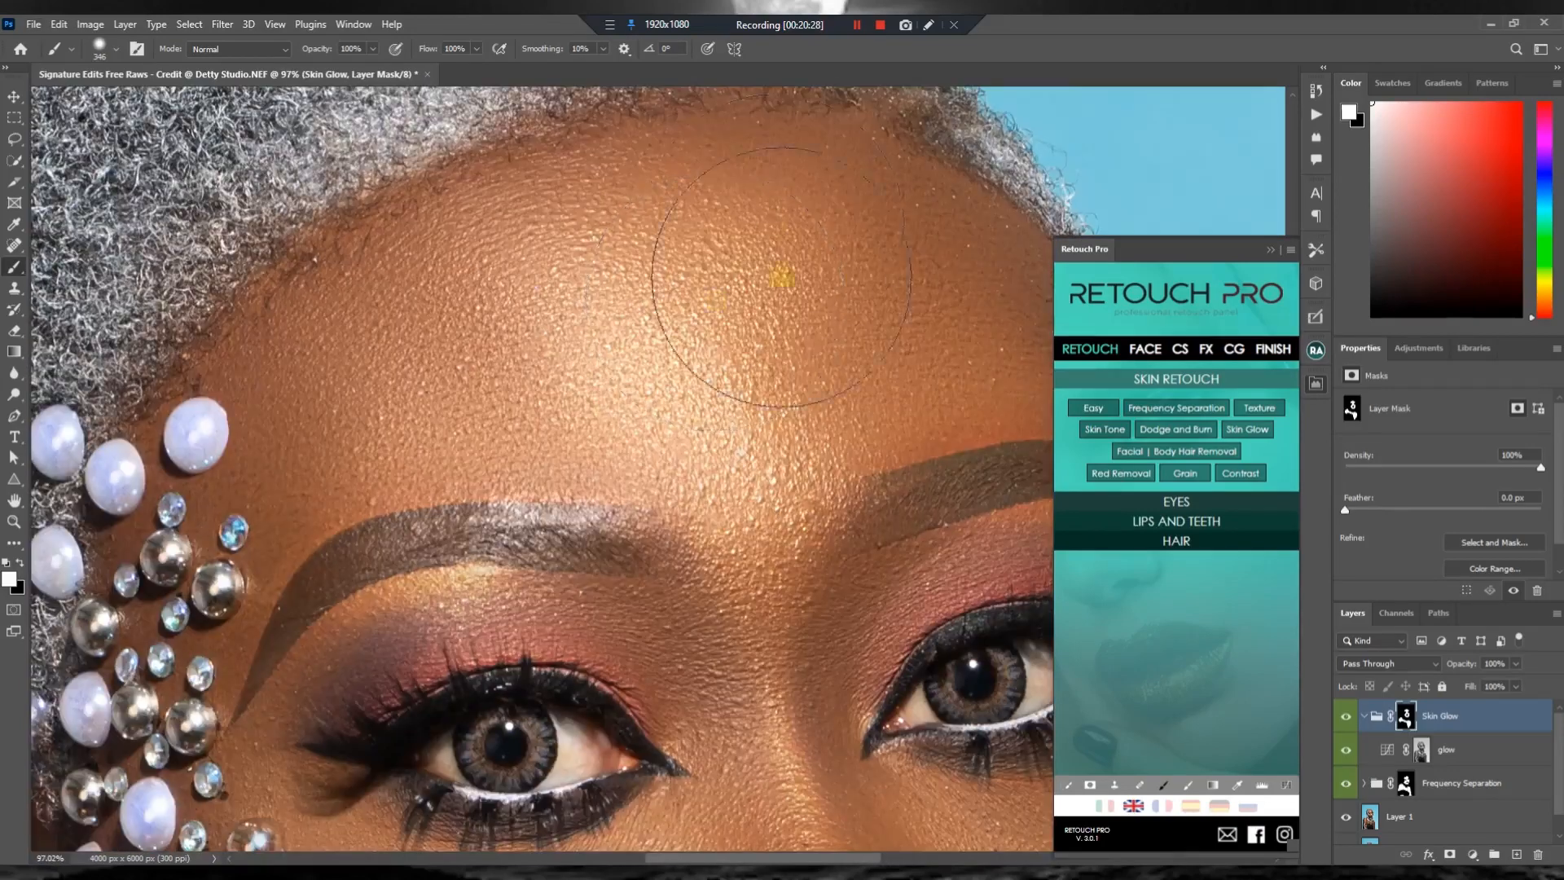
scroll(705, 242, "up", 2)
scroll(664, 273, "down", 3)
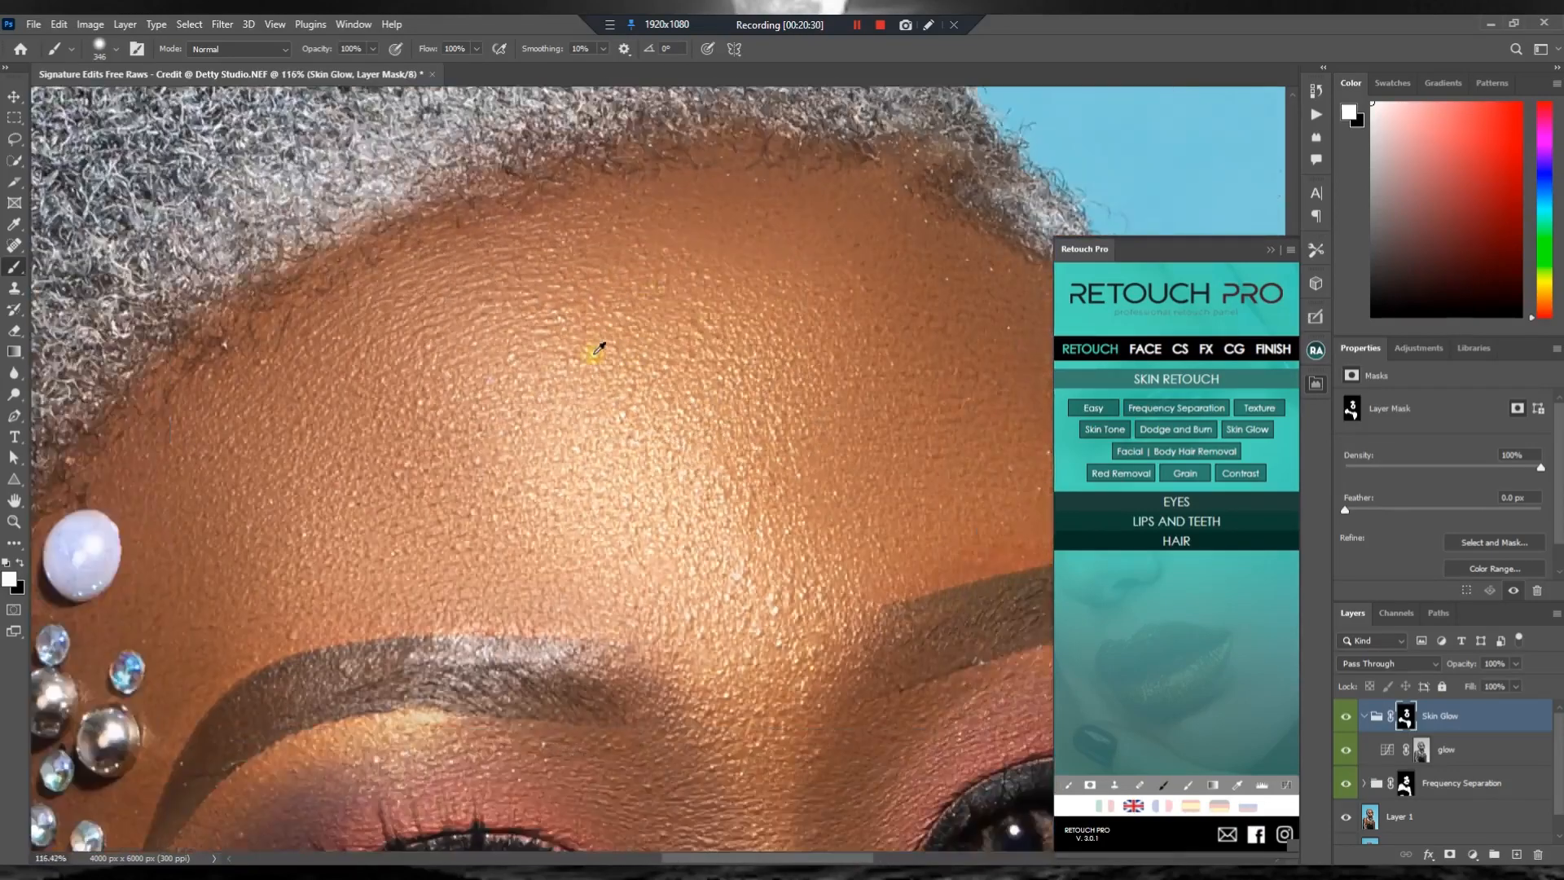
scroll(607, 338, "down", 4)
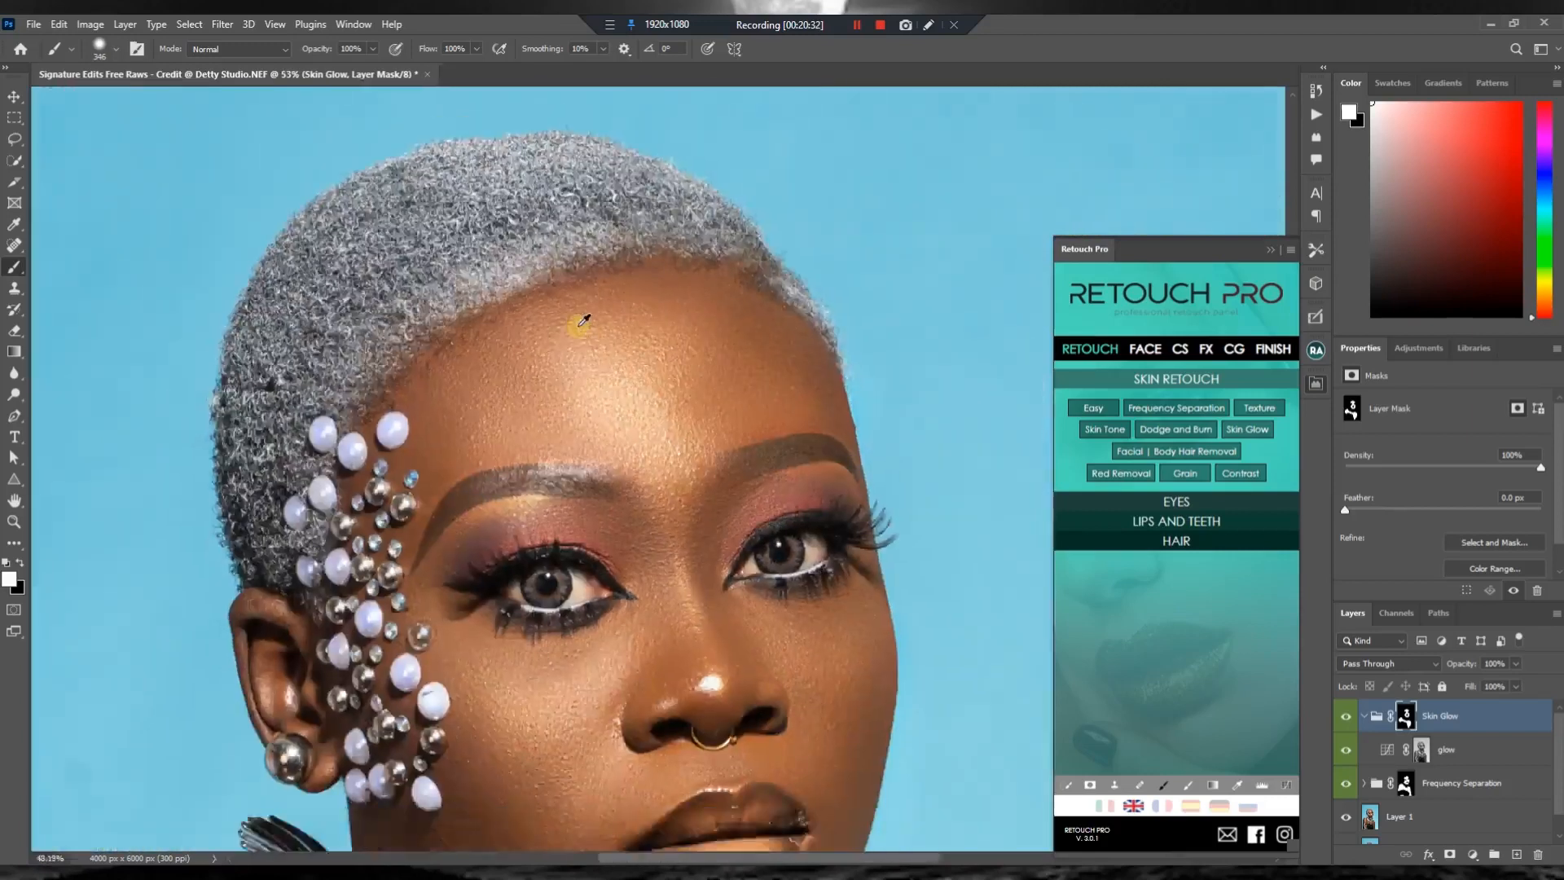
scroll(623, 507, "up", 2)
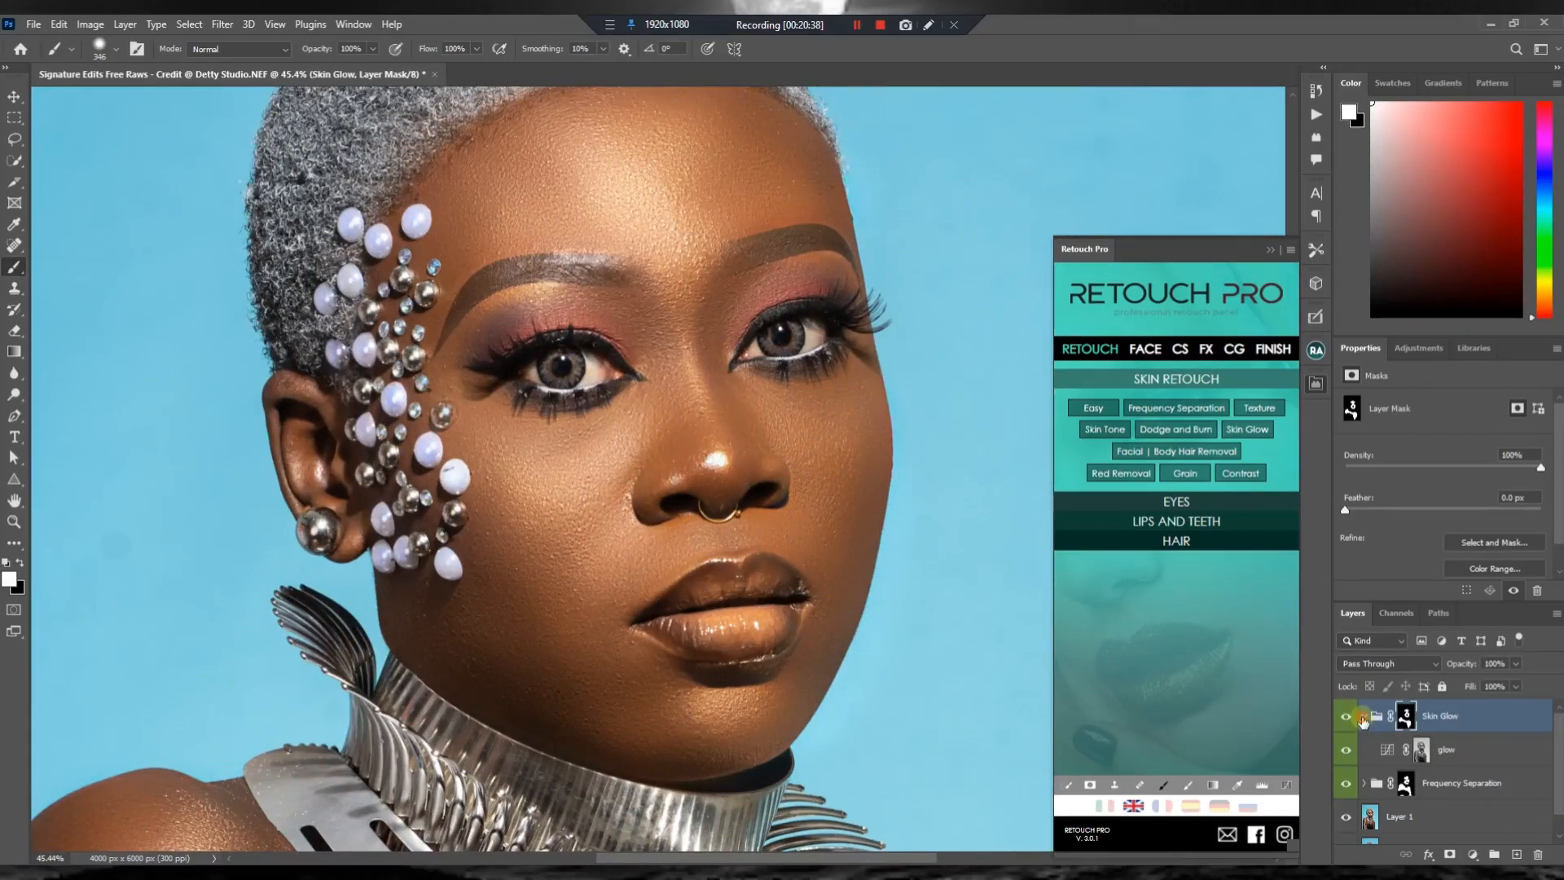
left_click(1363, 716)
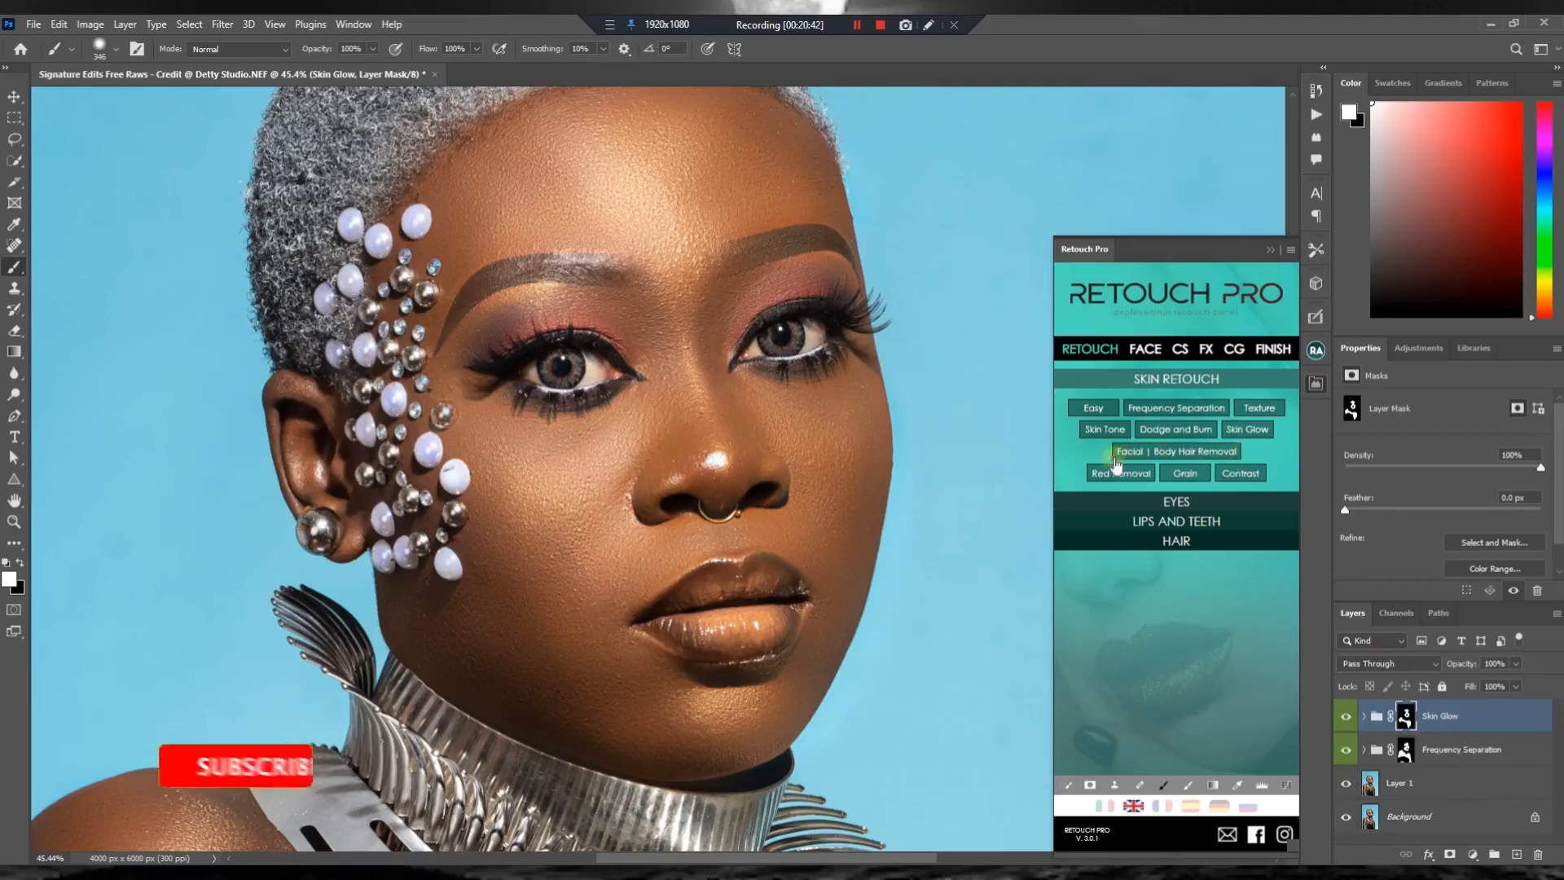
Add the Retouch Pro Grain effect and invert the Grain AI group's mask to black.
left_click(1184, 480)
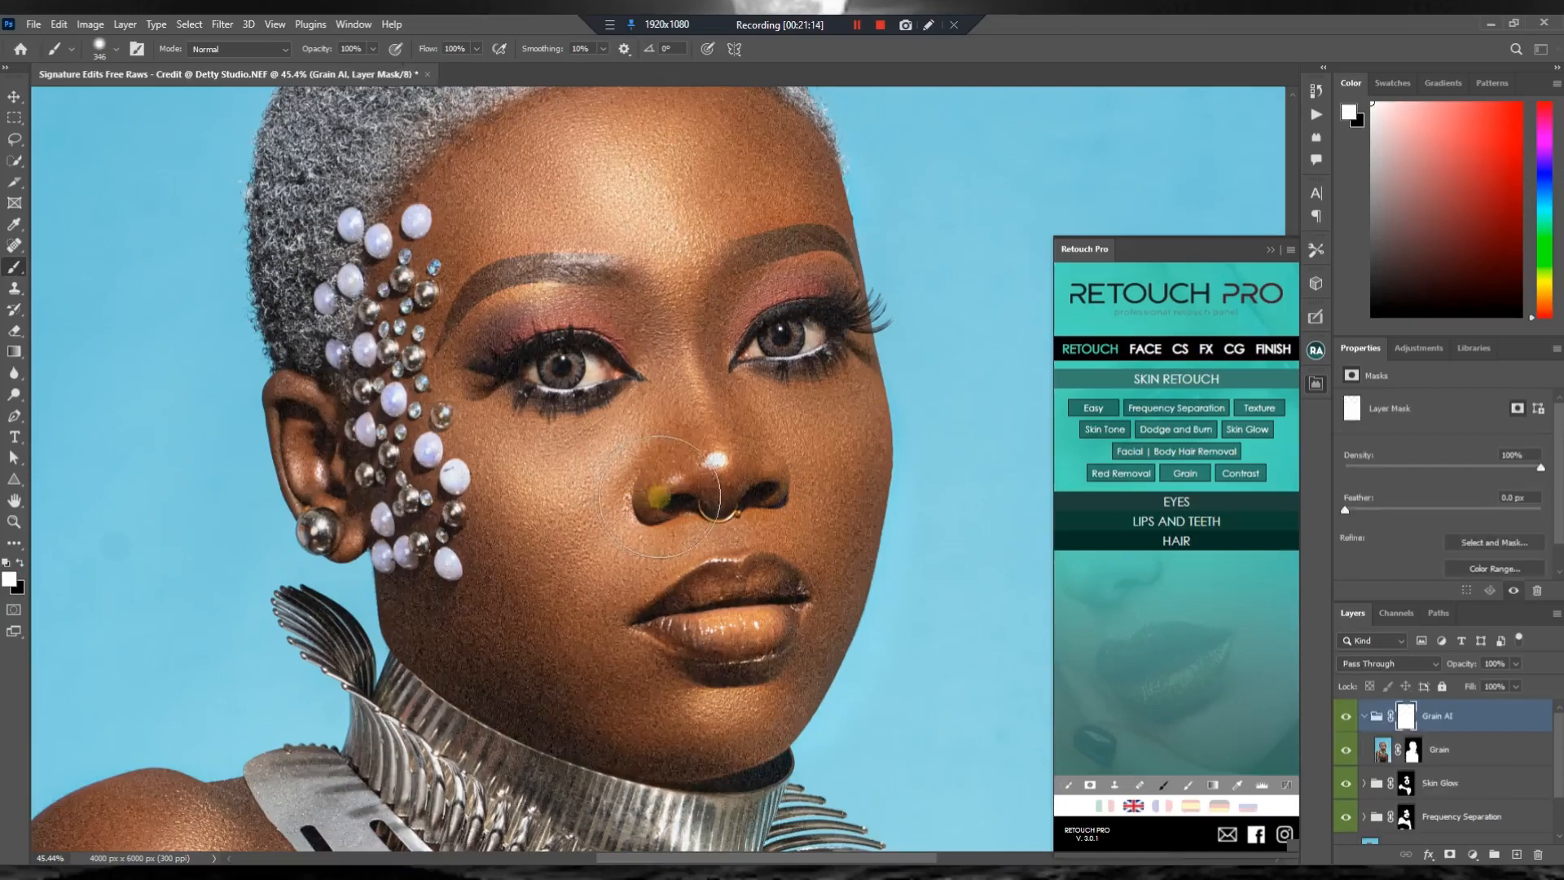
scroll(657, 503, "down", 5)
scroll(657, 503, "down", 4)
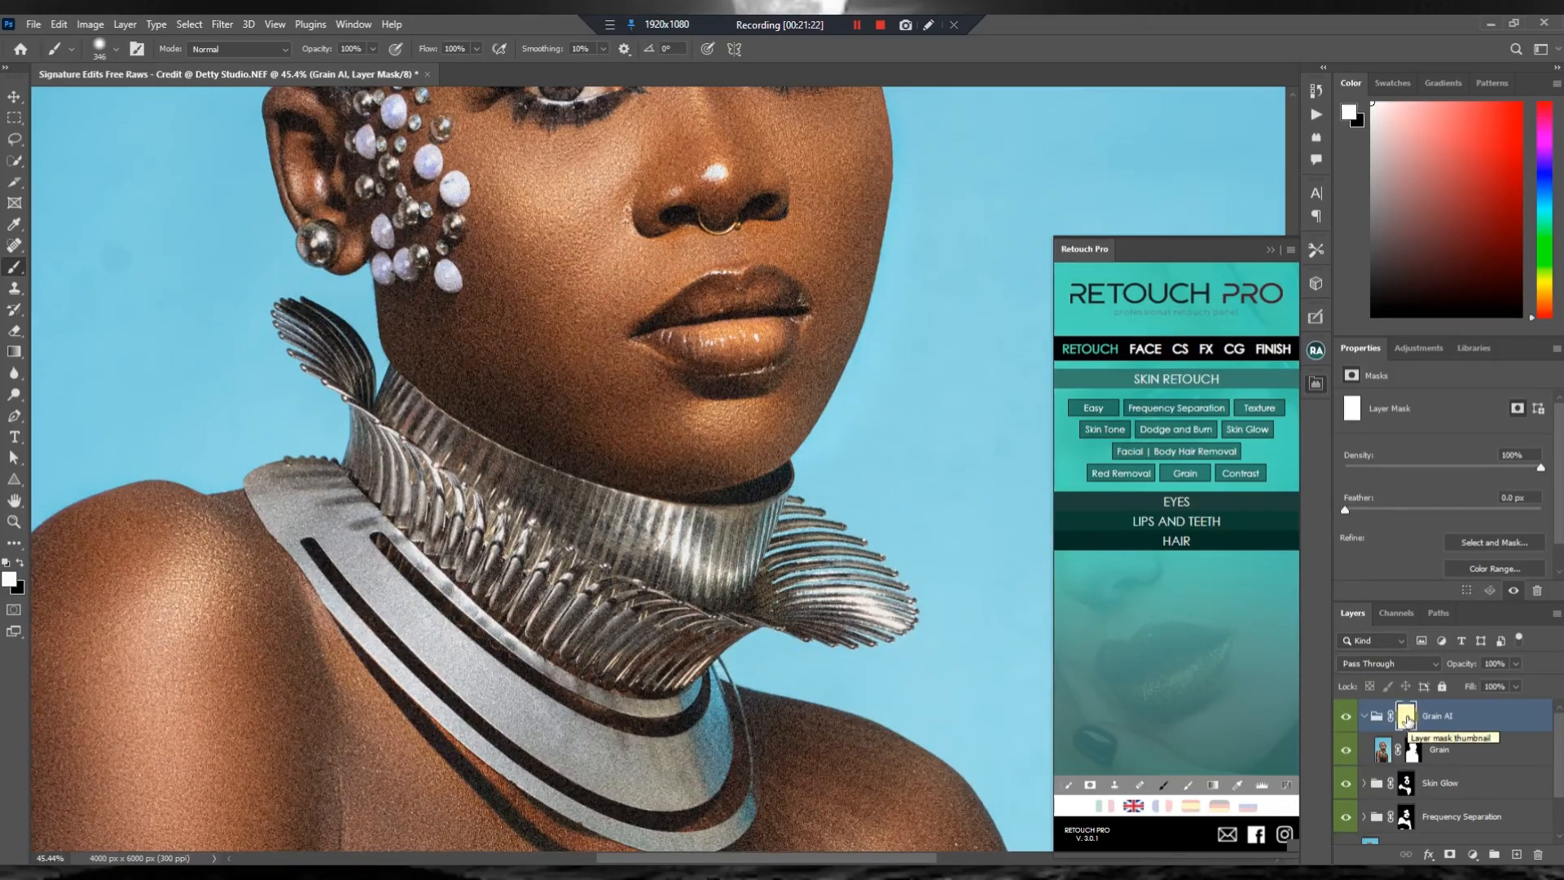
left_click_drag(1407, 719, 1407, 721)
key("ctrl+i")
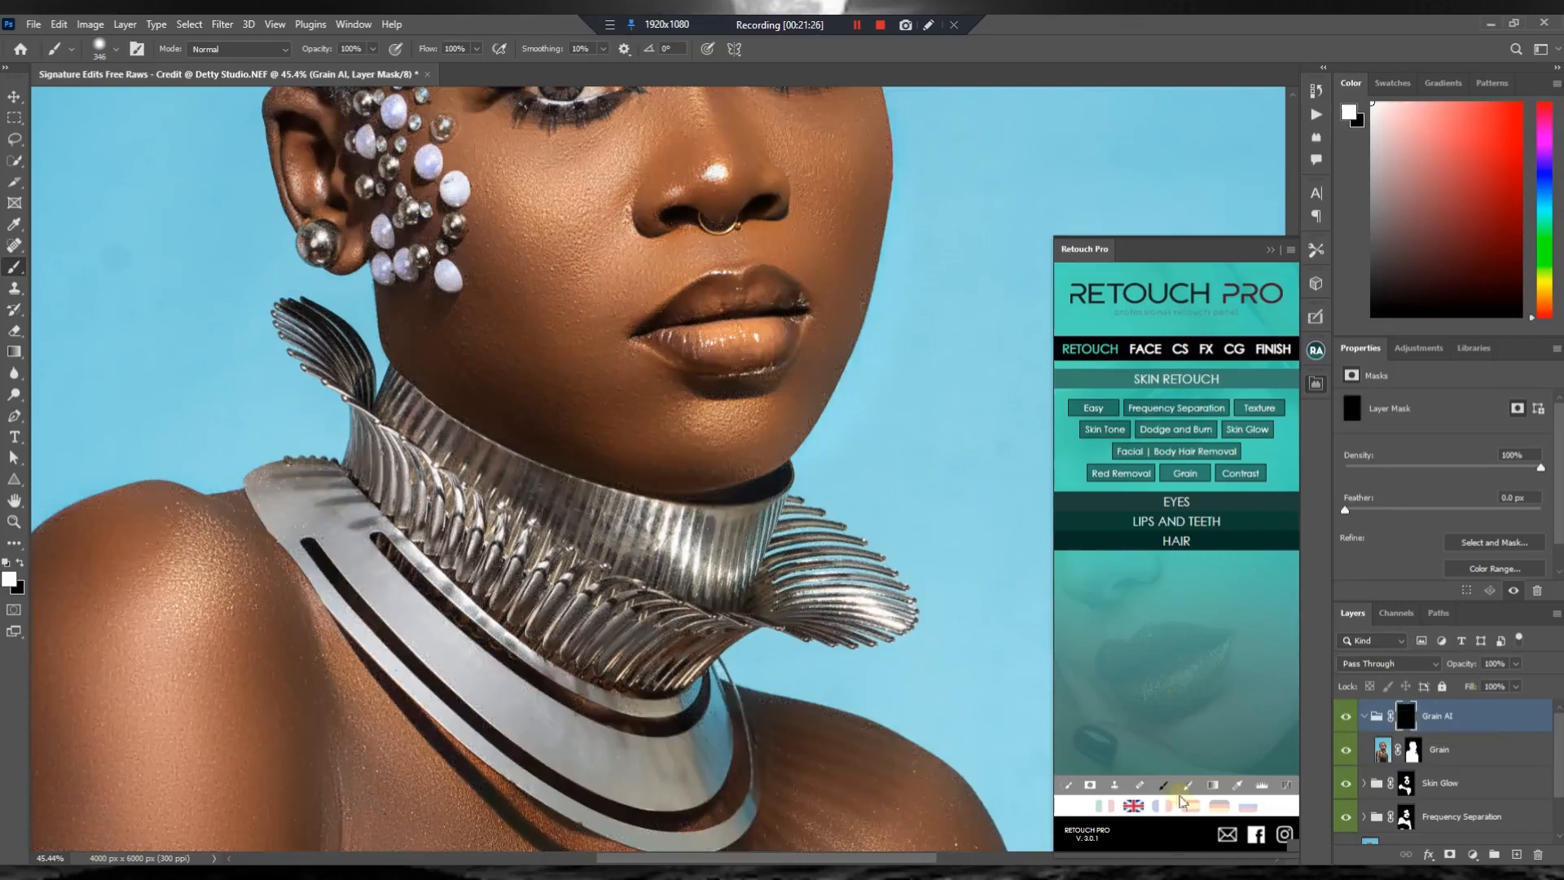
Paint white on the Grain AI mask over the cheeks, nose and forehead, and delete the Grain AI group.
mouse_move(506, 367)
left_mouse_down()
mouse_move(681, 431)
mouse_move(664, 426)
mouse_move(597, 325)
left_mouse_up()
scroll(598, 325, "up", 2)
mouse_move(724, 212)
left_mouse_down()
mouse_move(755, 244)
mouse_move(828, 233)
mouse_move(848, 332)
left_mouse_up()
scroll(848, 332, "up", 3)
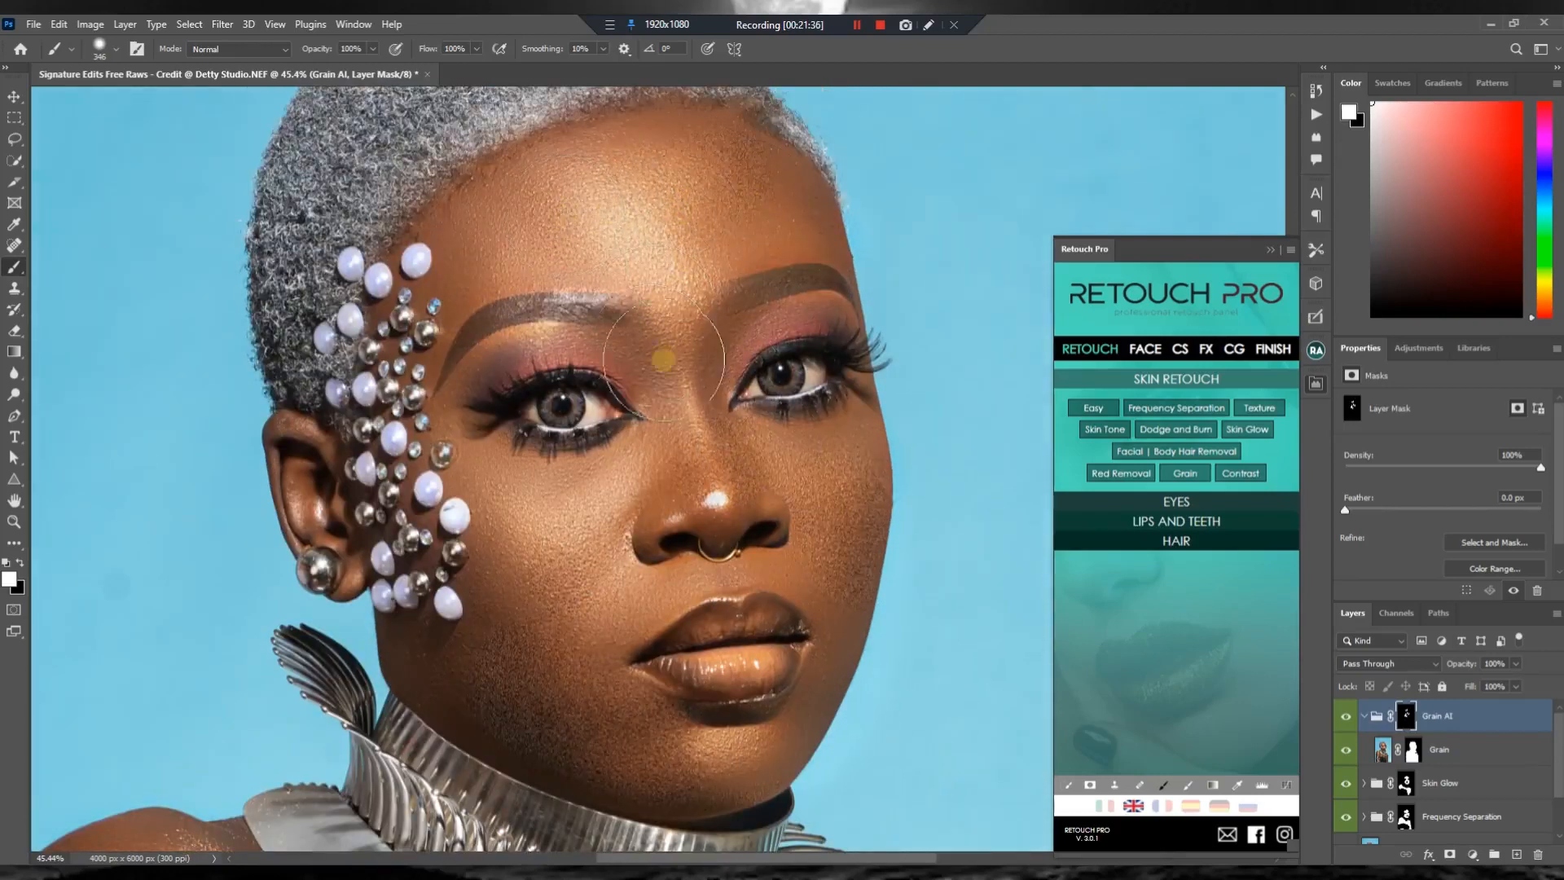
scroll(731, 214, "down", 2)
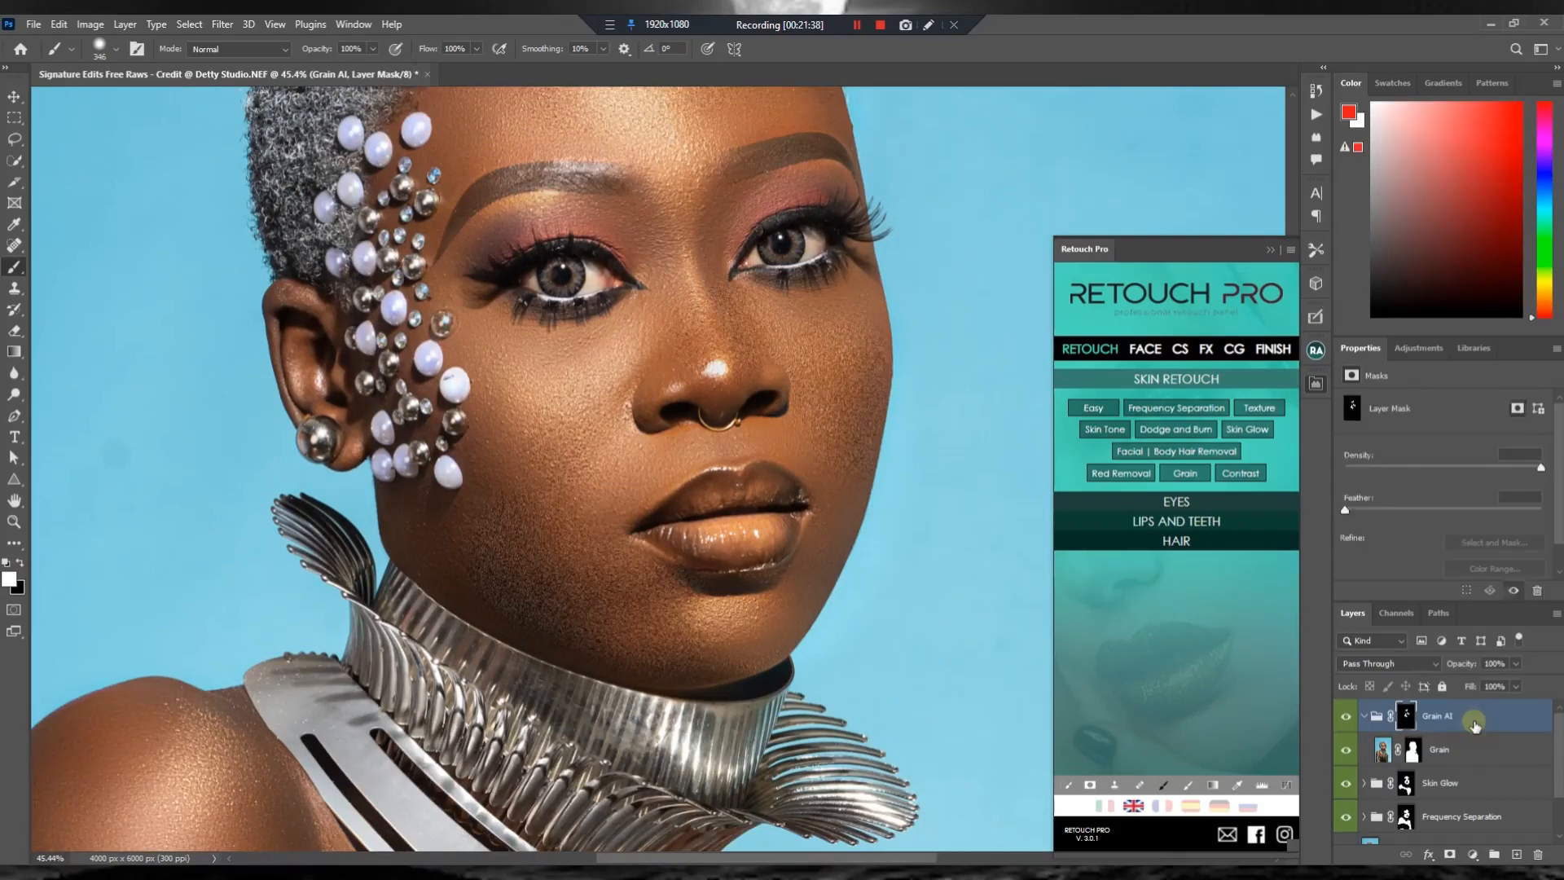
key("Delete")
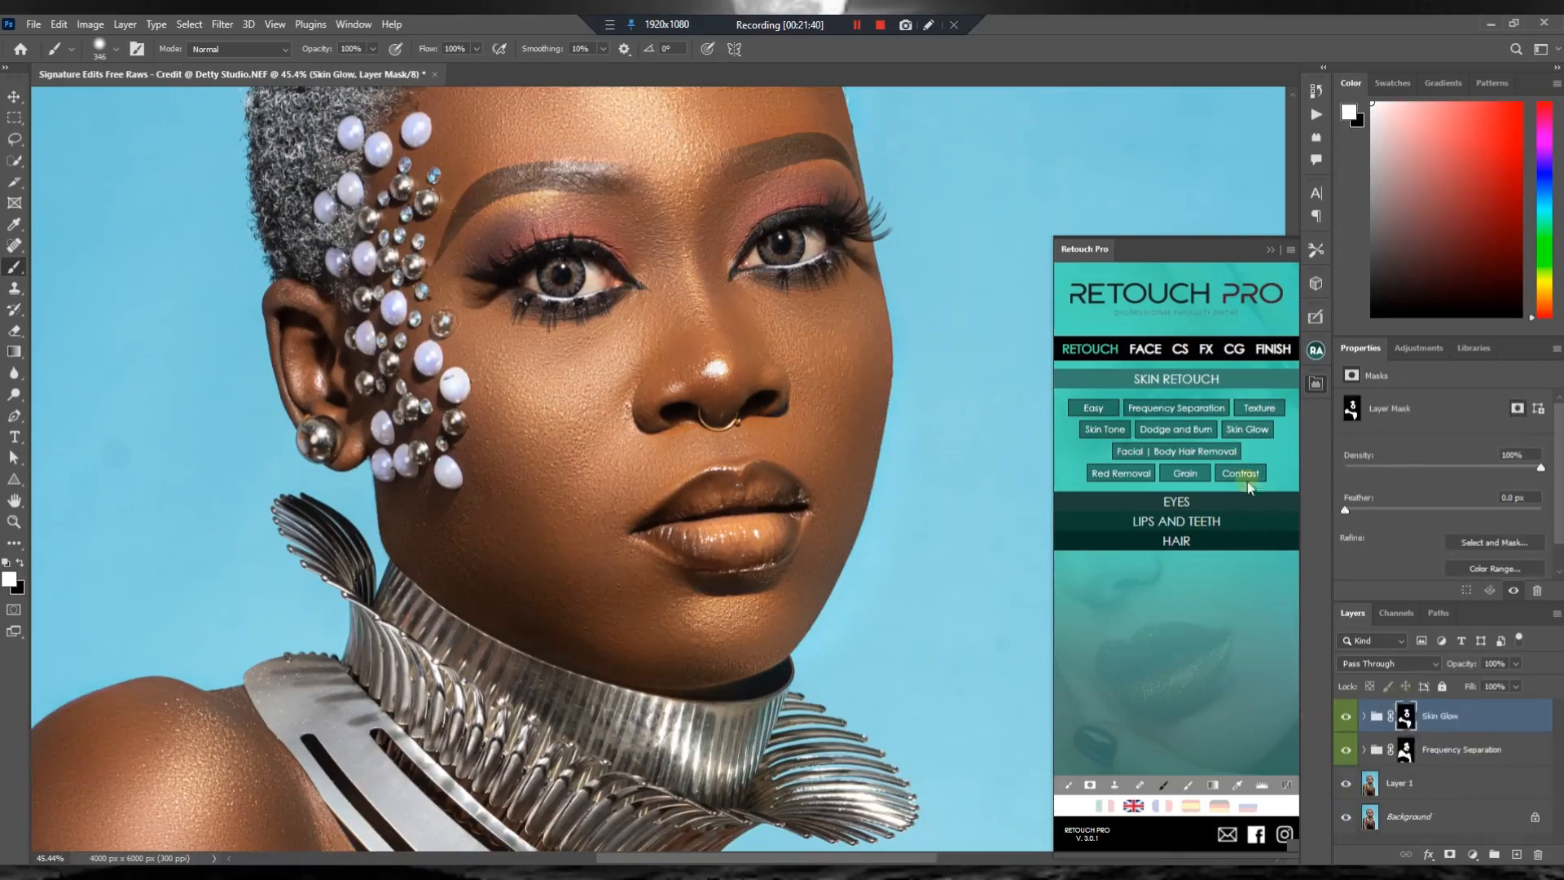
Add the Retouch Pro Contrast effect, compare it hidden and shown, and set the Contrast AI group's opacity to 50%.
left_click(1230, 477)
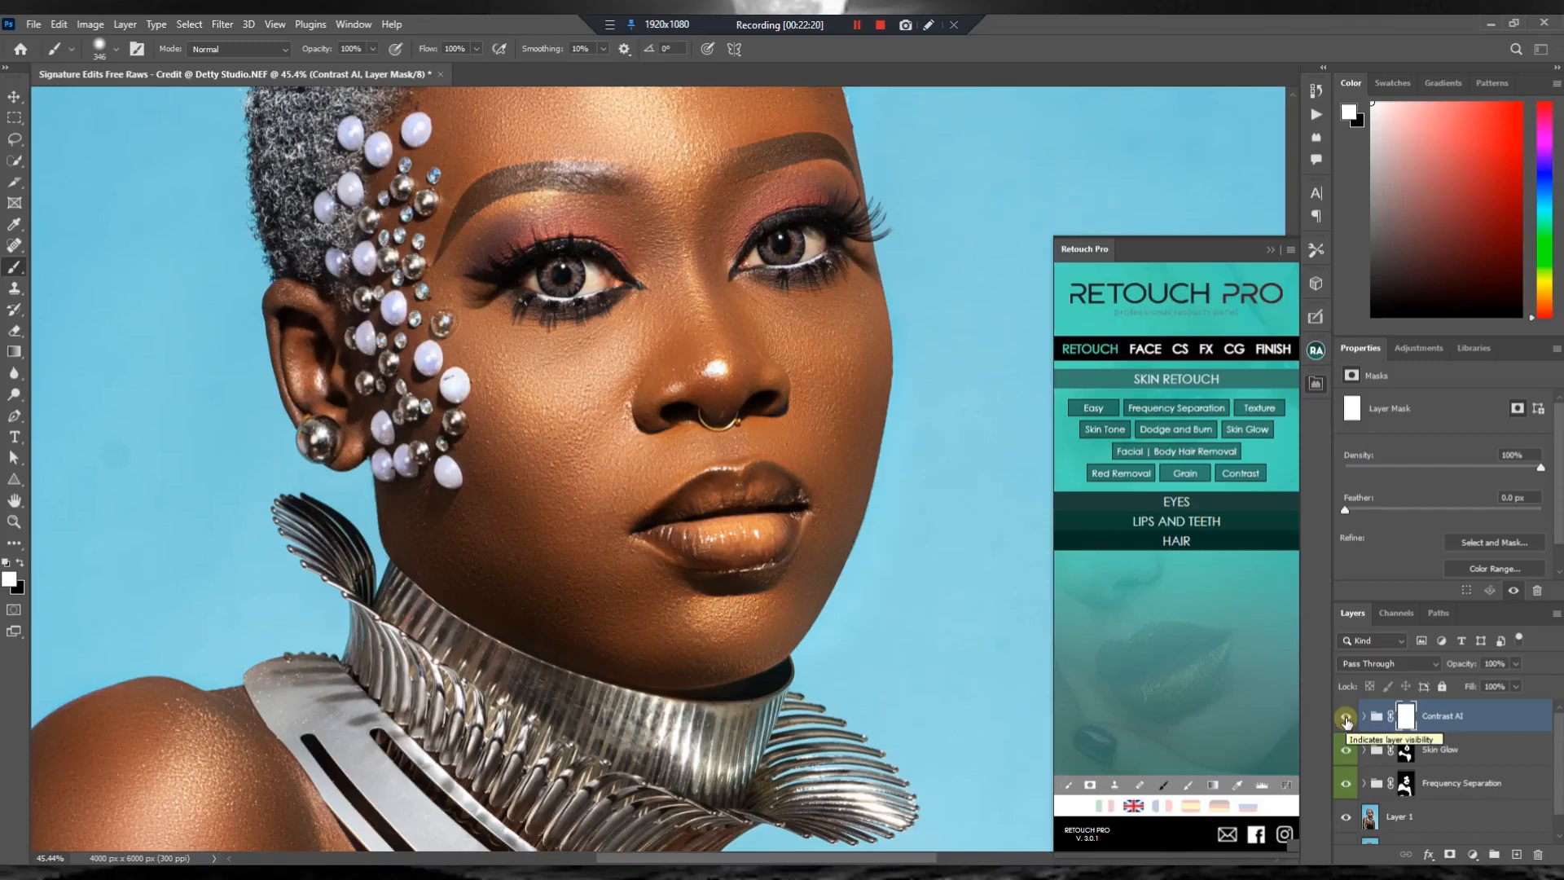
left_click(1346, 720)
left_click(1346, 720)
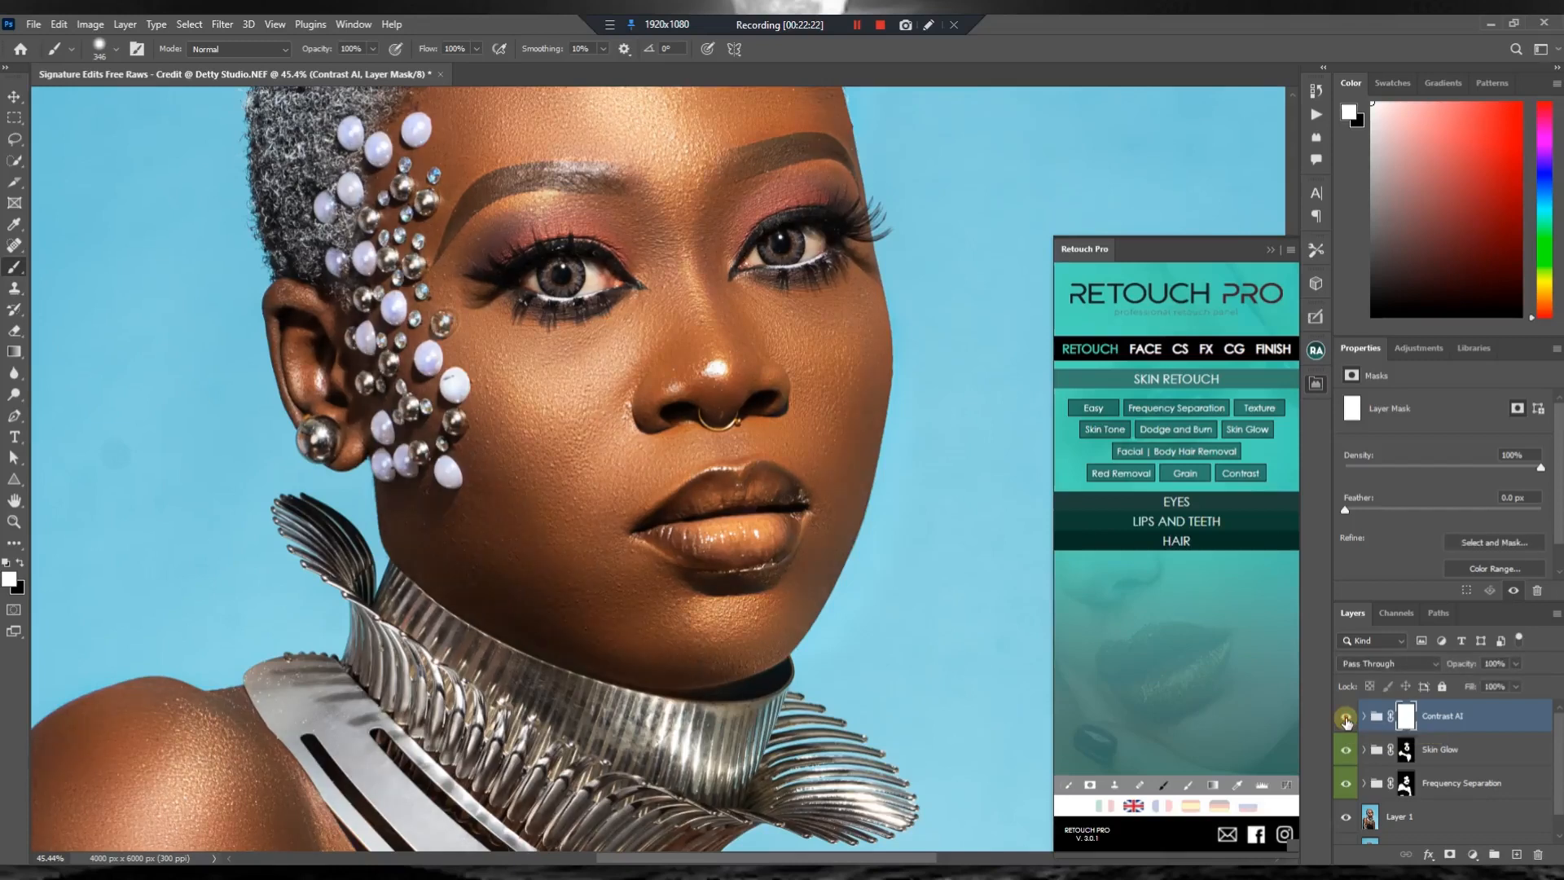
left_click(1513, 663)
left_click_drag(1480, 688, 1475, 687)
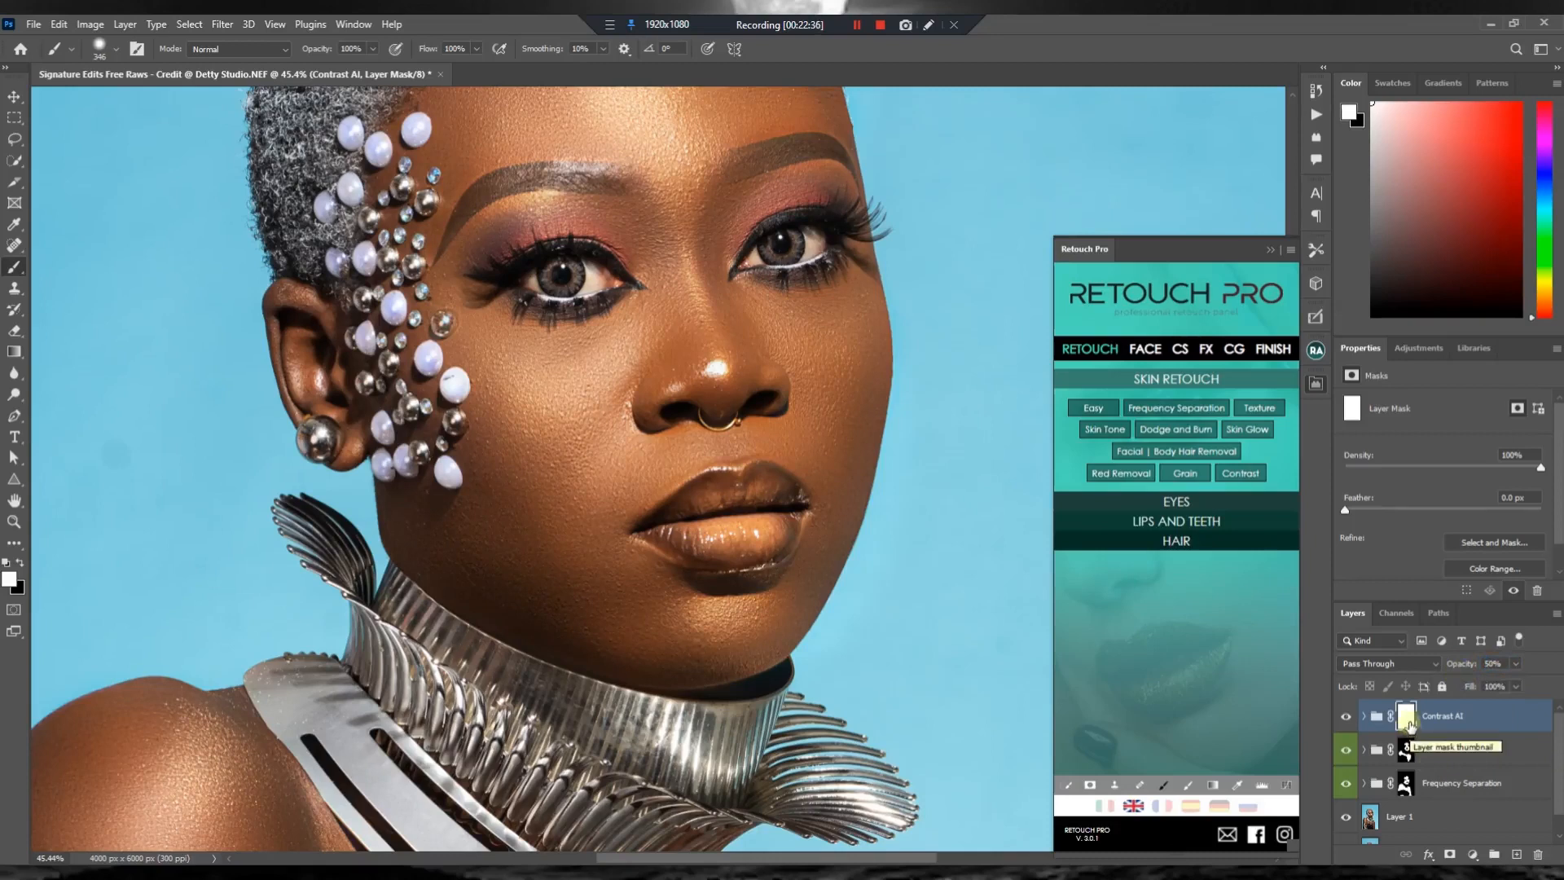
left_click(797, 531)
scroll(798, 530, "down", 3)
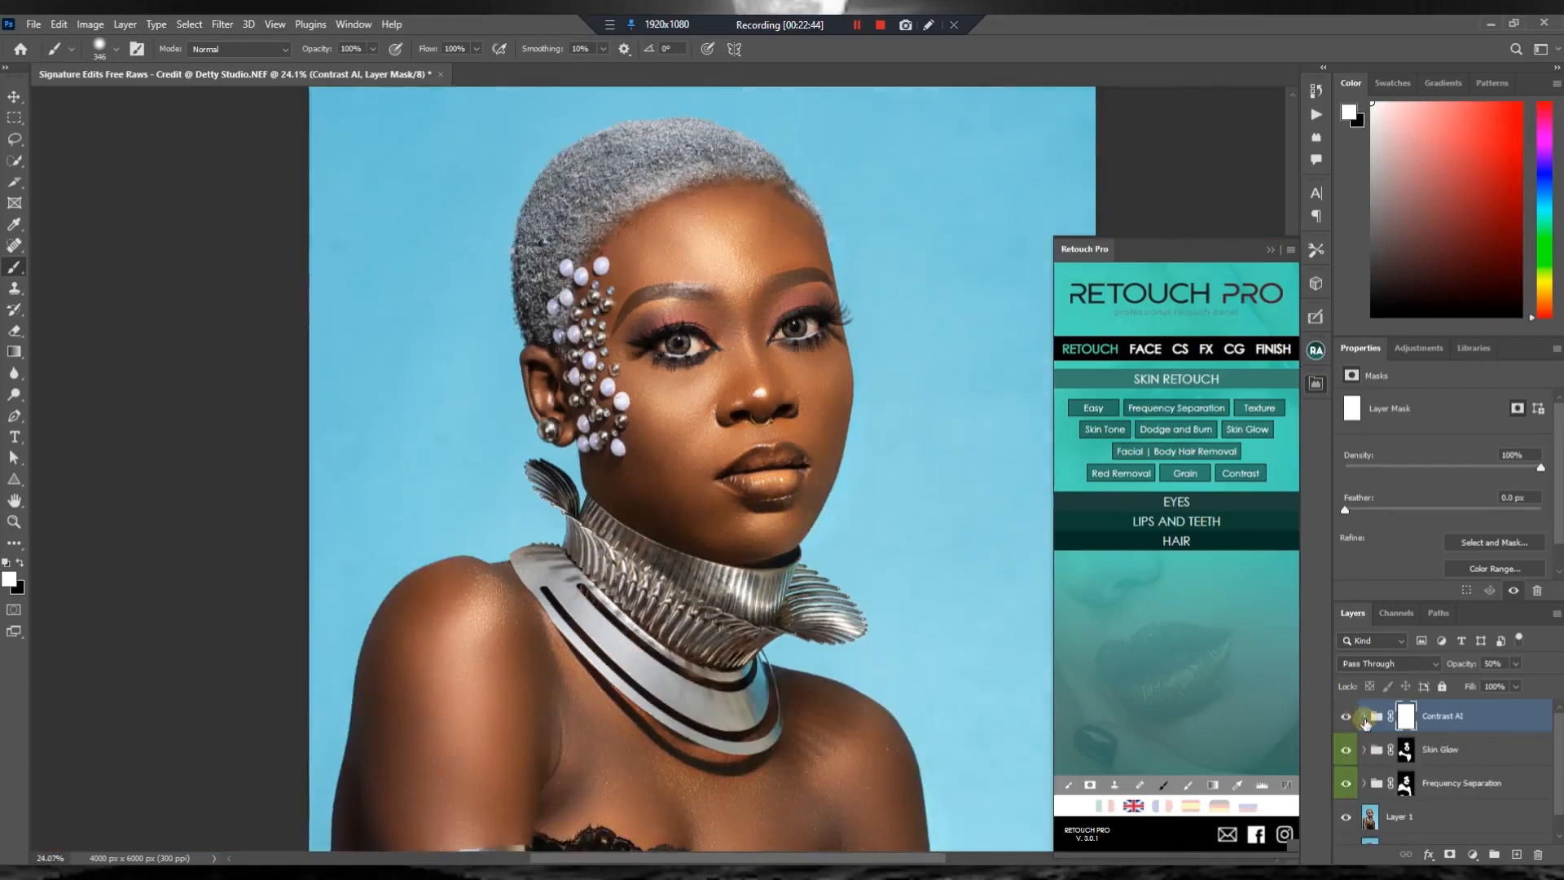
Group Contrast AI, Skin Glow and Frequency Separation together, and compare the portrait with the new group hidden and shown.
left_click(1447, 722)
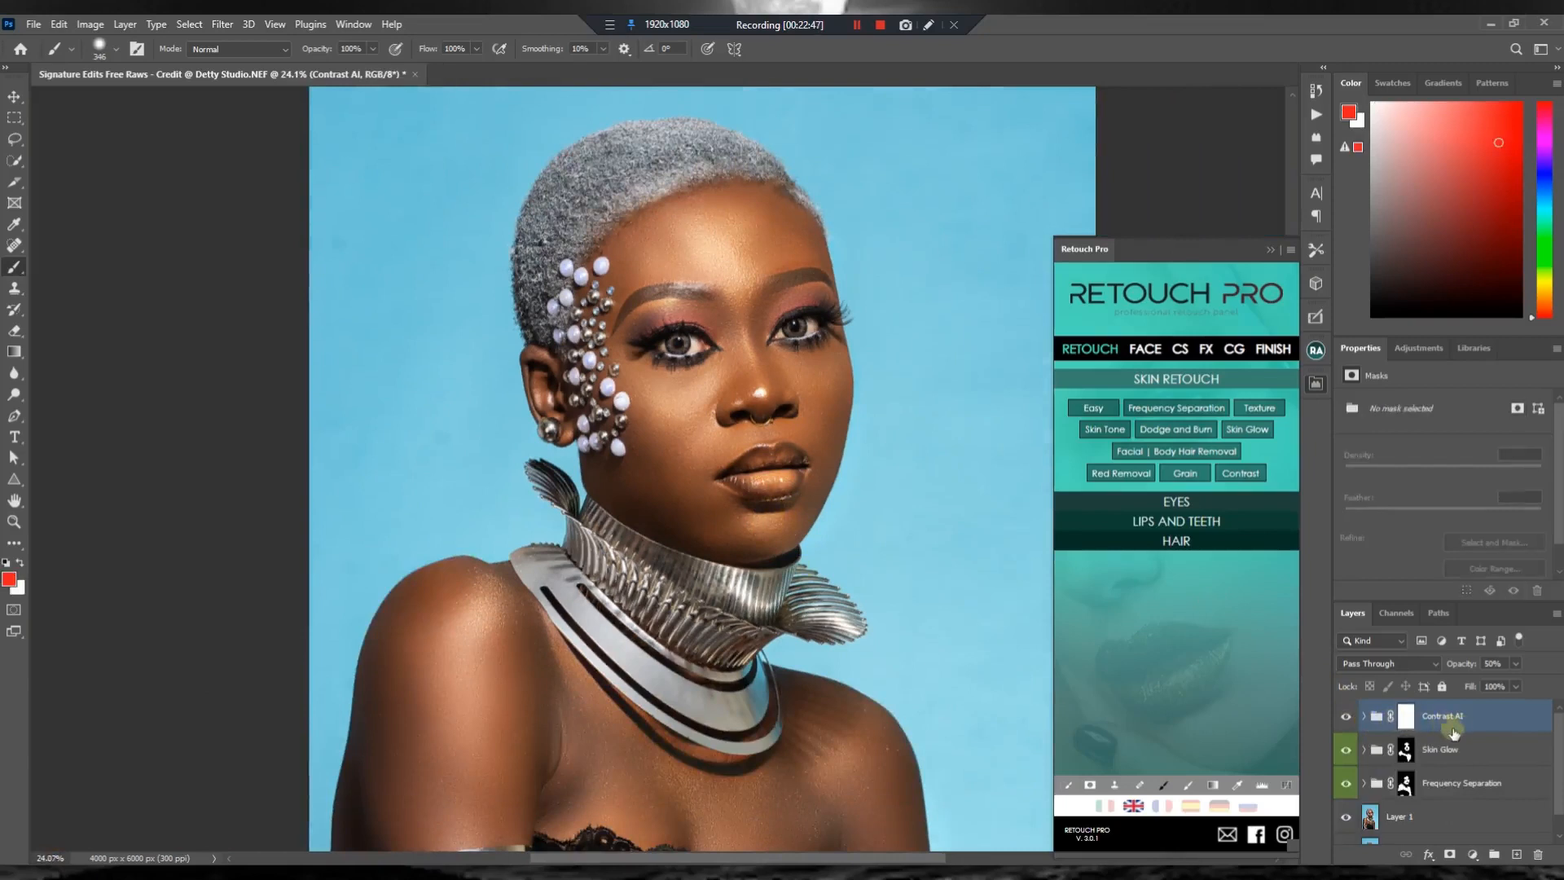
left_click(1458, 781, "shift")
left_click_drag(1459, 781, 1494, 857)
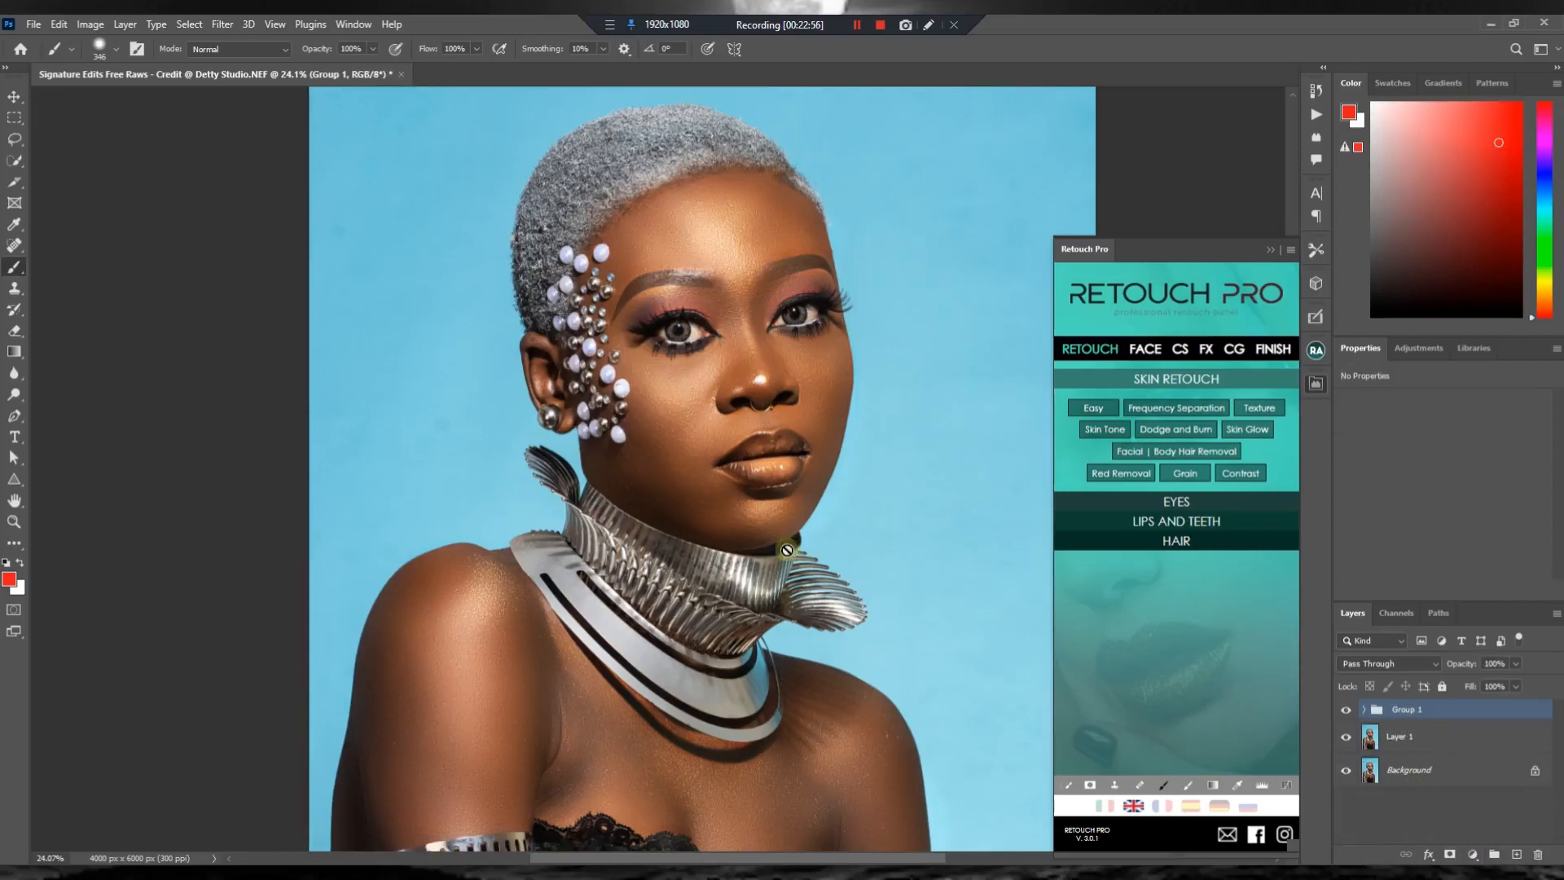
left_click(1345, 713)
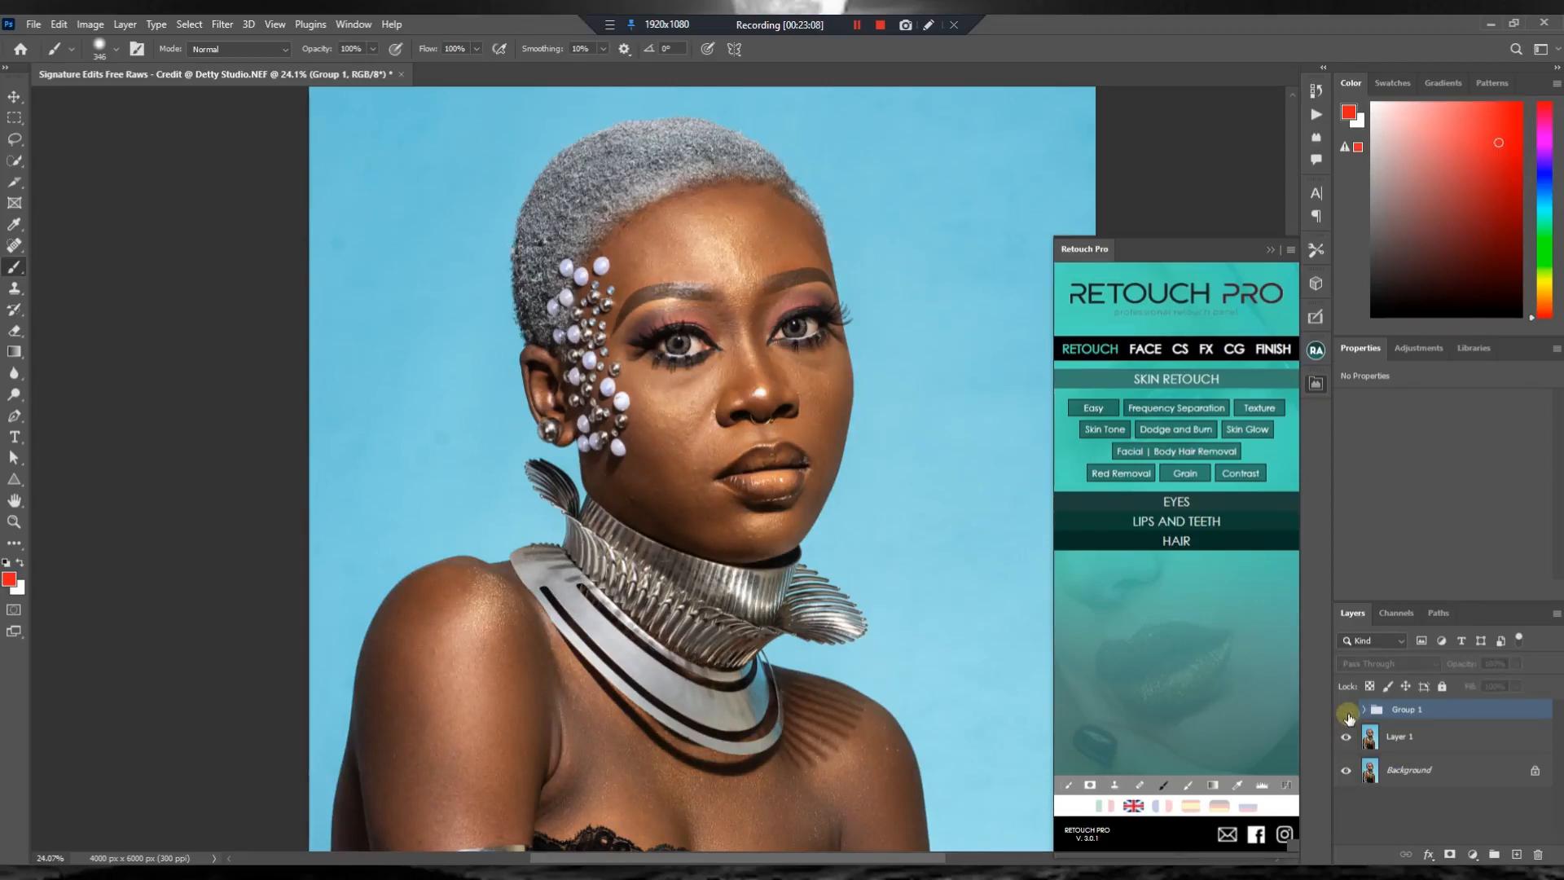
left_click(1348, 713)
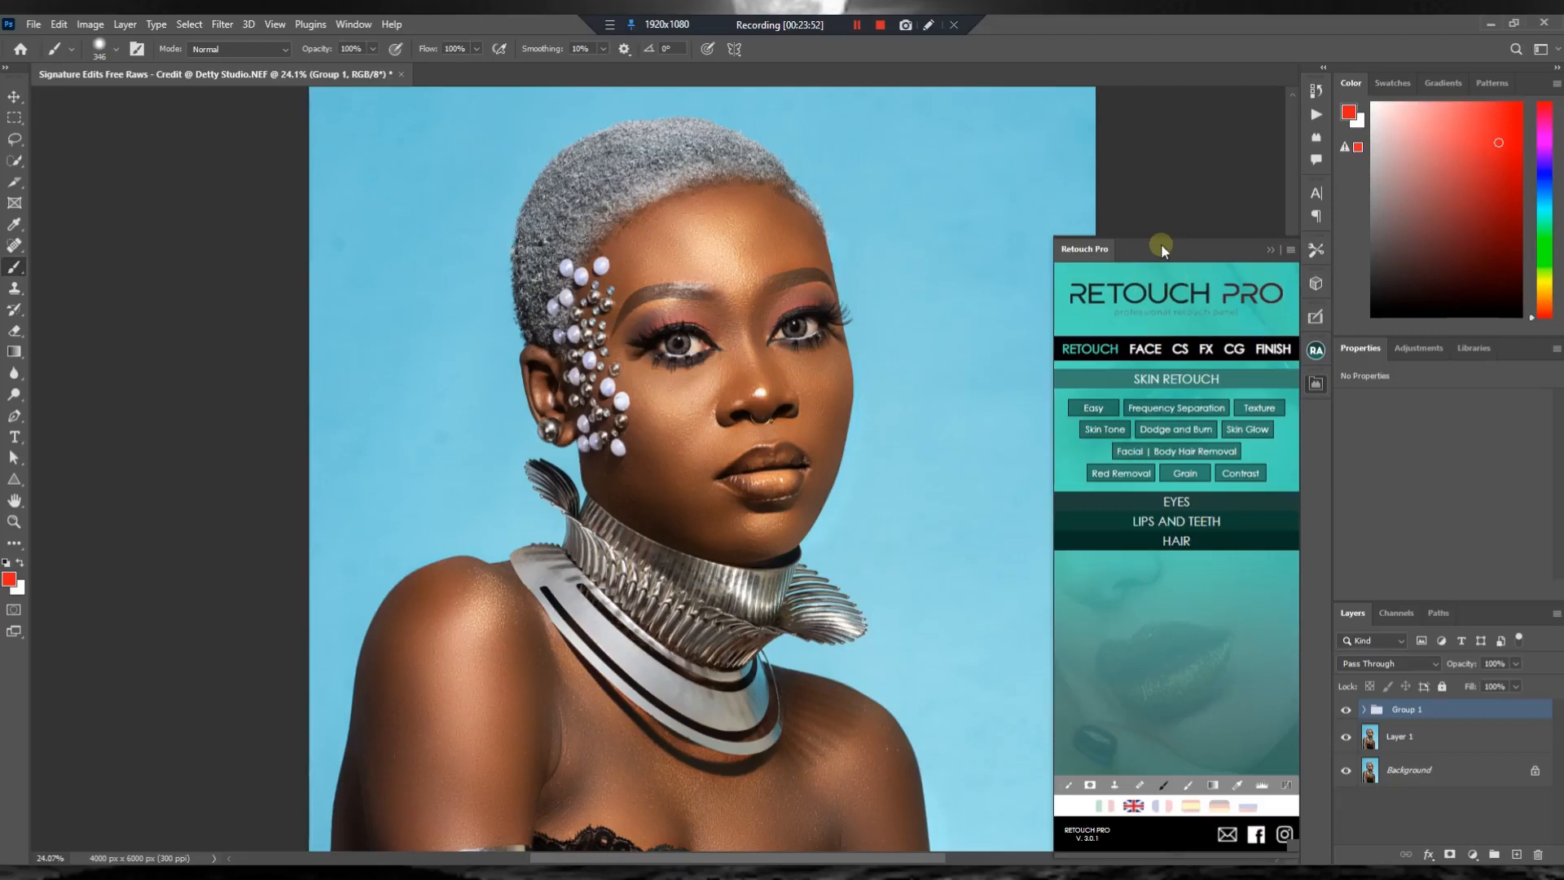
Collapse the Retouch Pro panel, switch to the Move tool and expand Group 1 in the layer stack.
left_click(1269, 249)
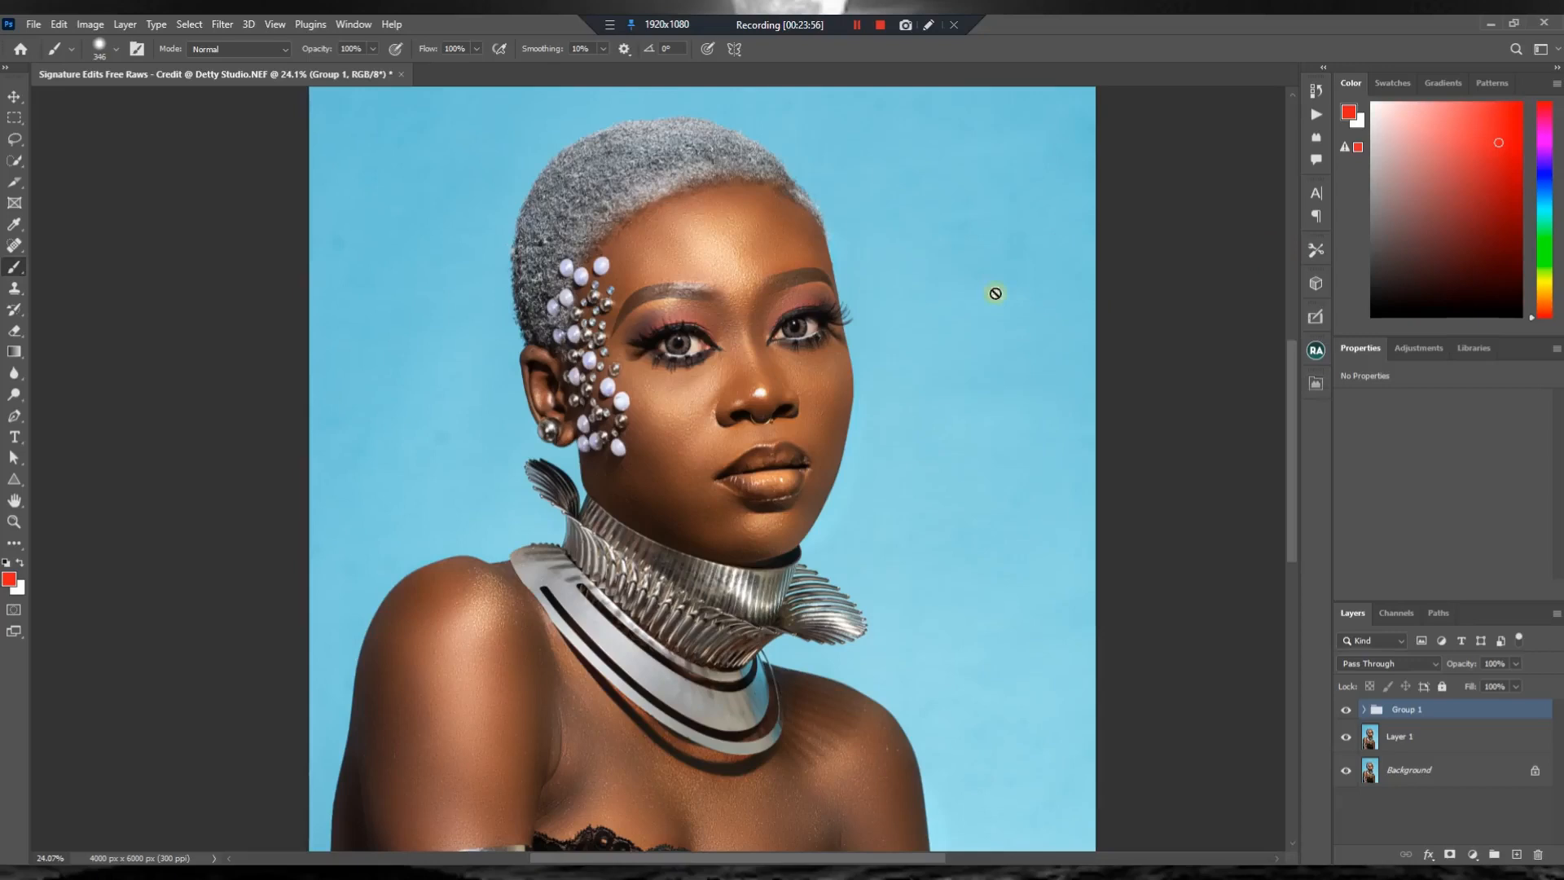
left_click(16, 101)
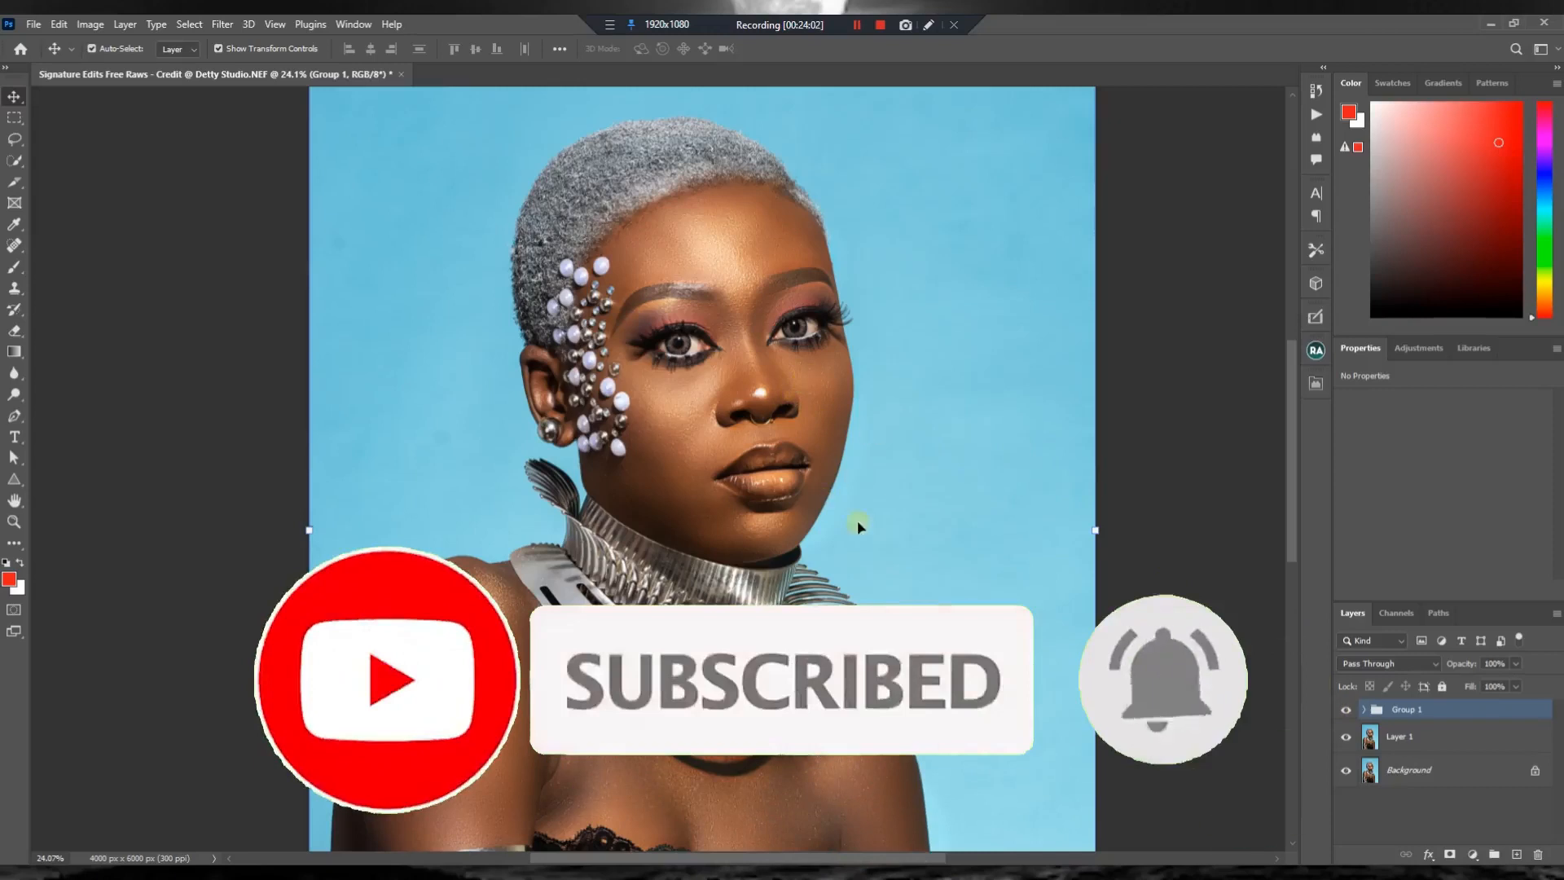
left_click_drag(855, 524, 857, 498)
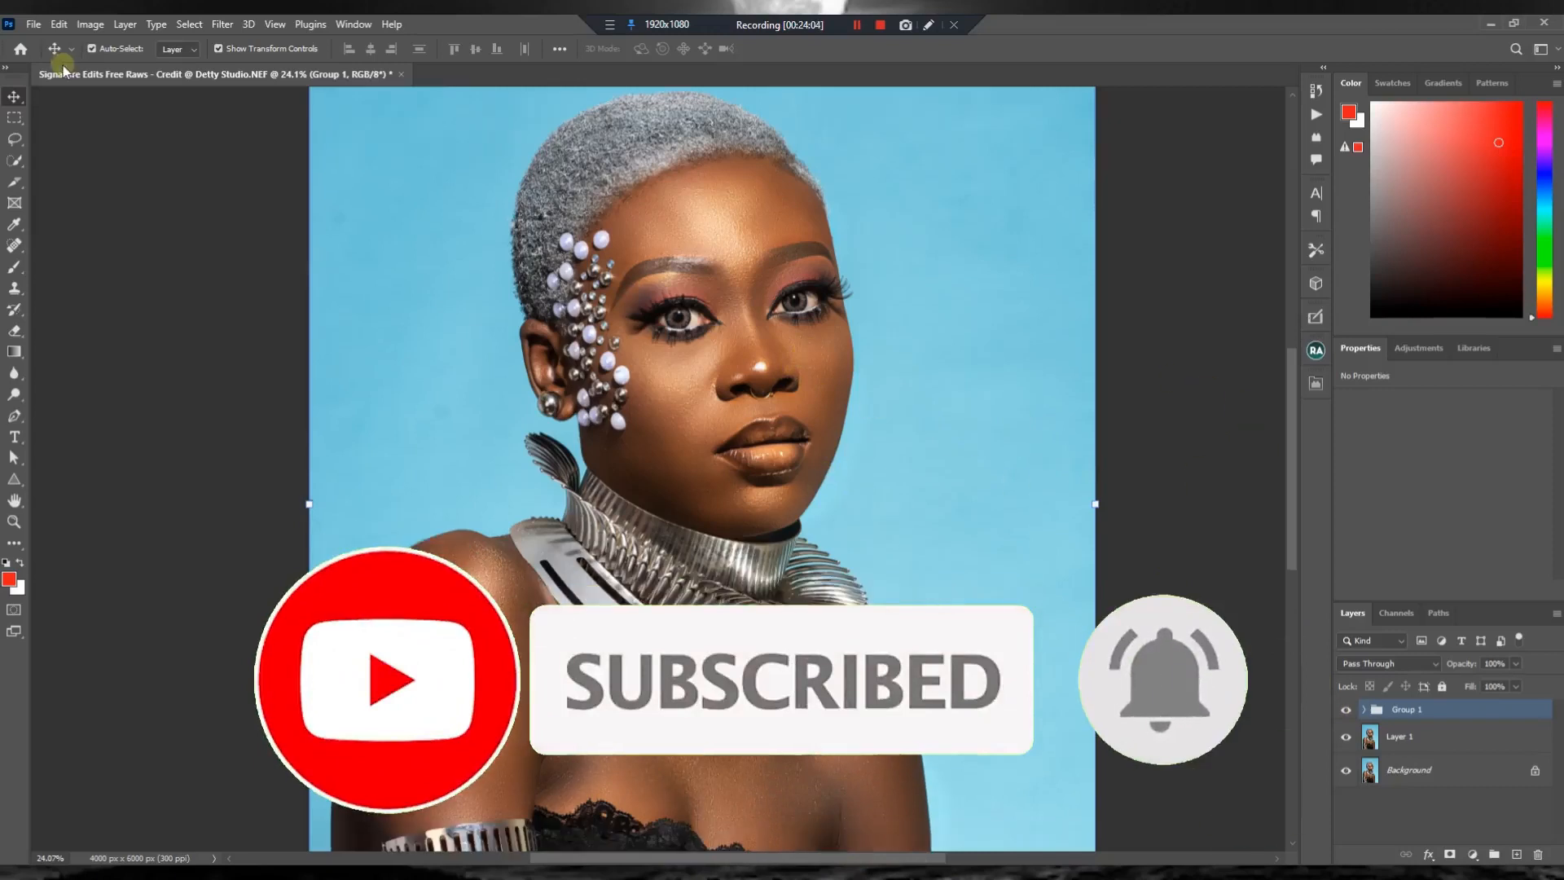
left_click(436, 245)
left_click(1378, 709)
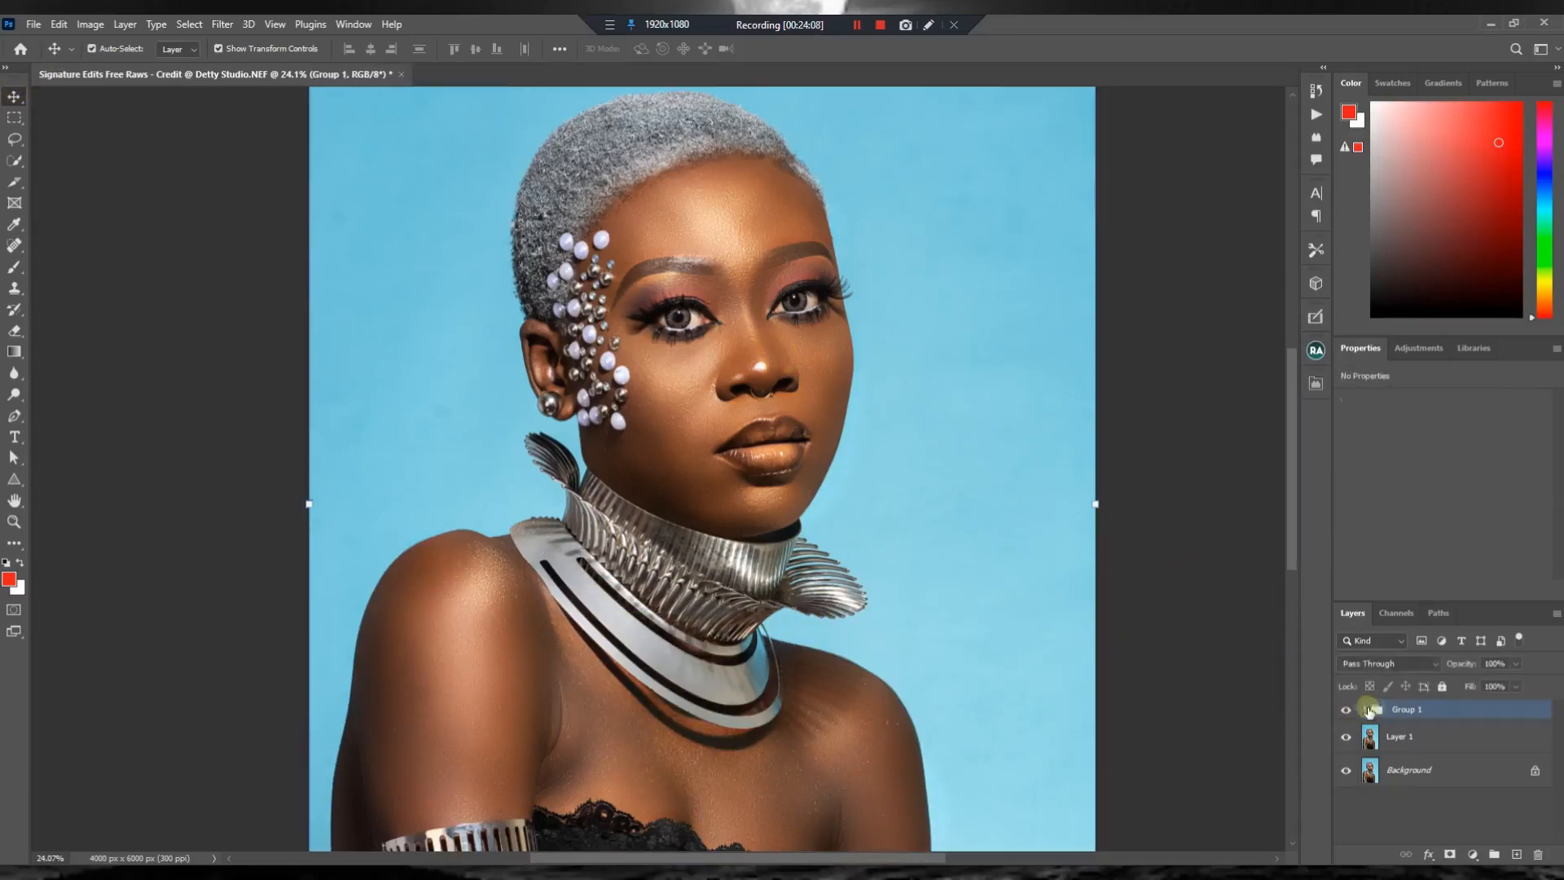
left_click(1363, 709)
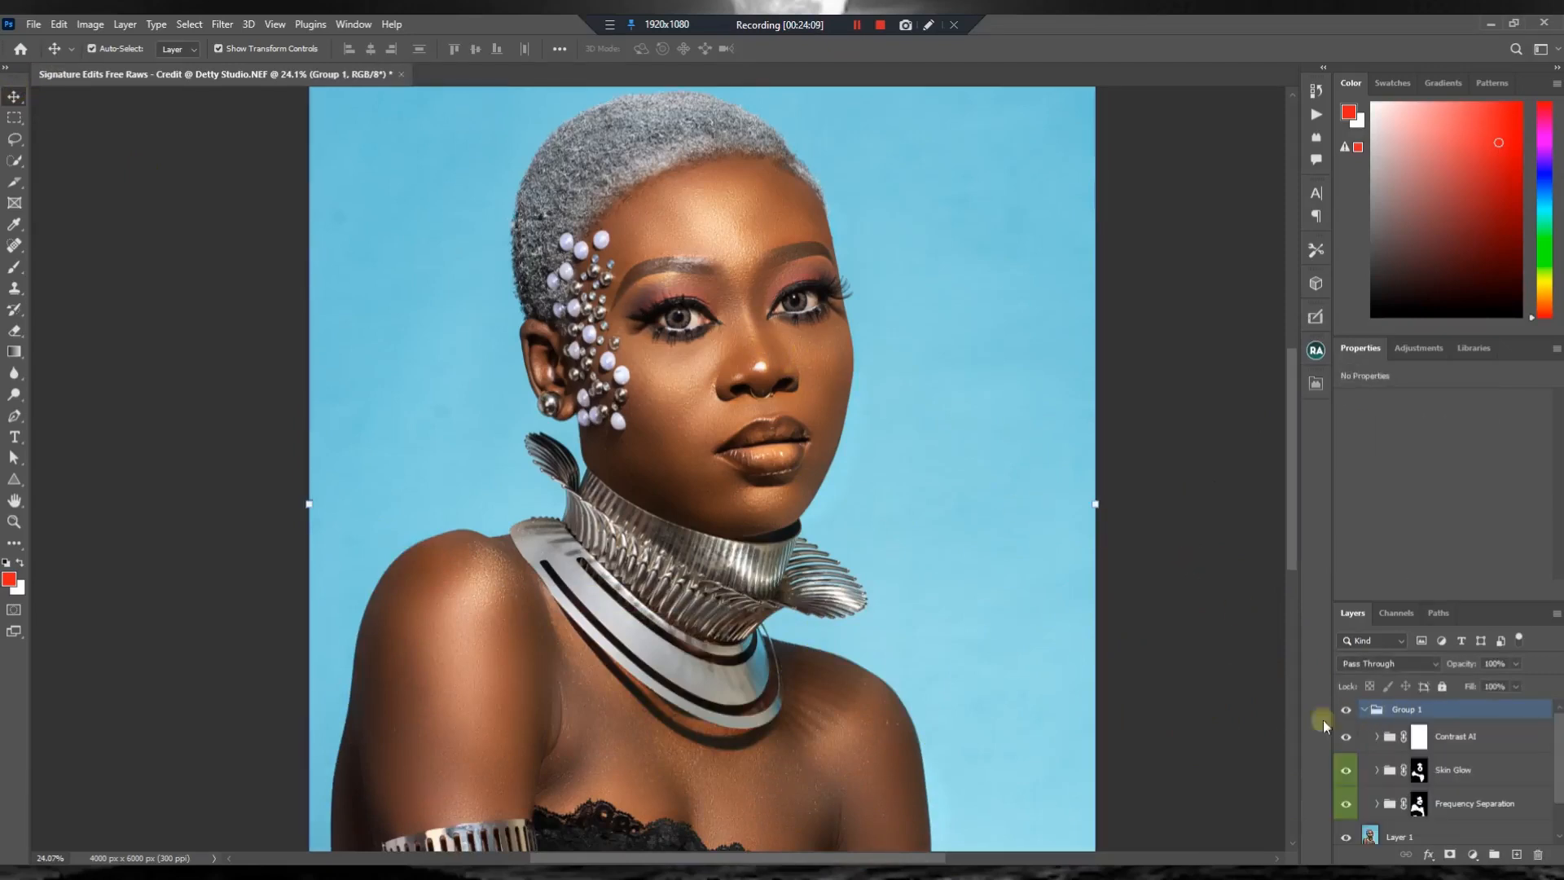
Reopen the Retouch Pro panel and look through its Eyes, Lips and Teeth, and Hair tools.
left_click(1315, 381)
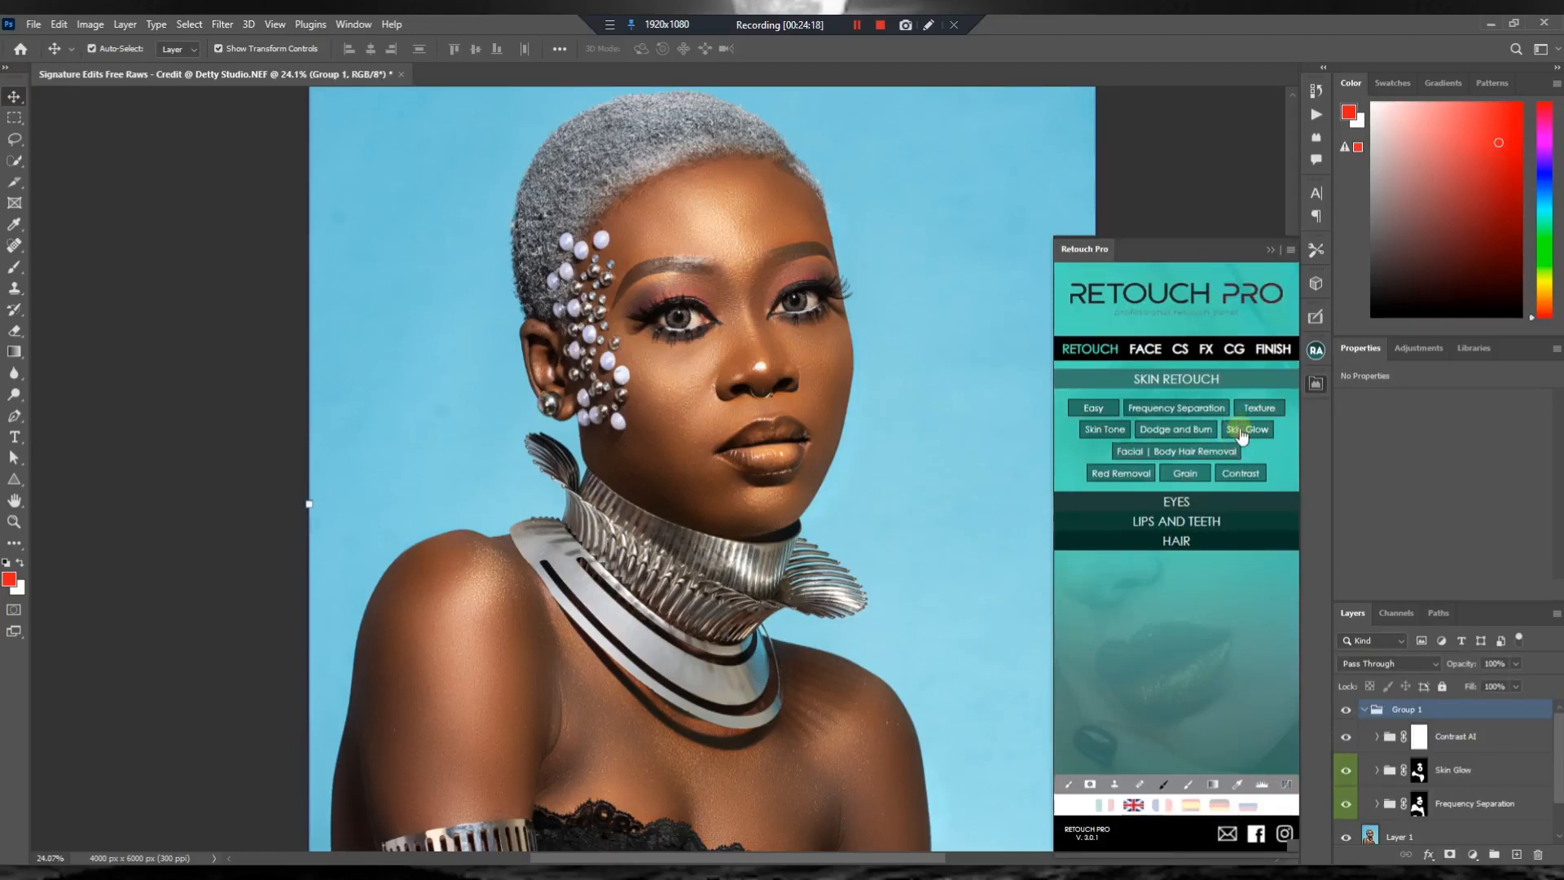
left_click(1173, 505)
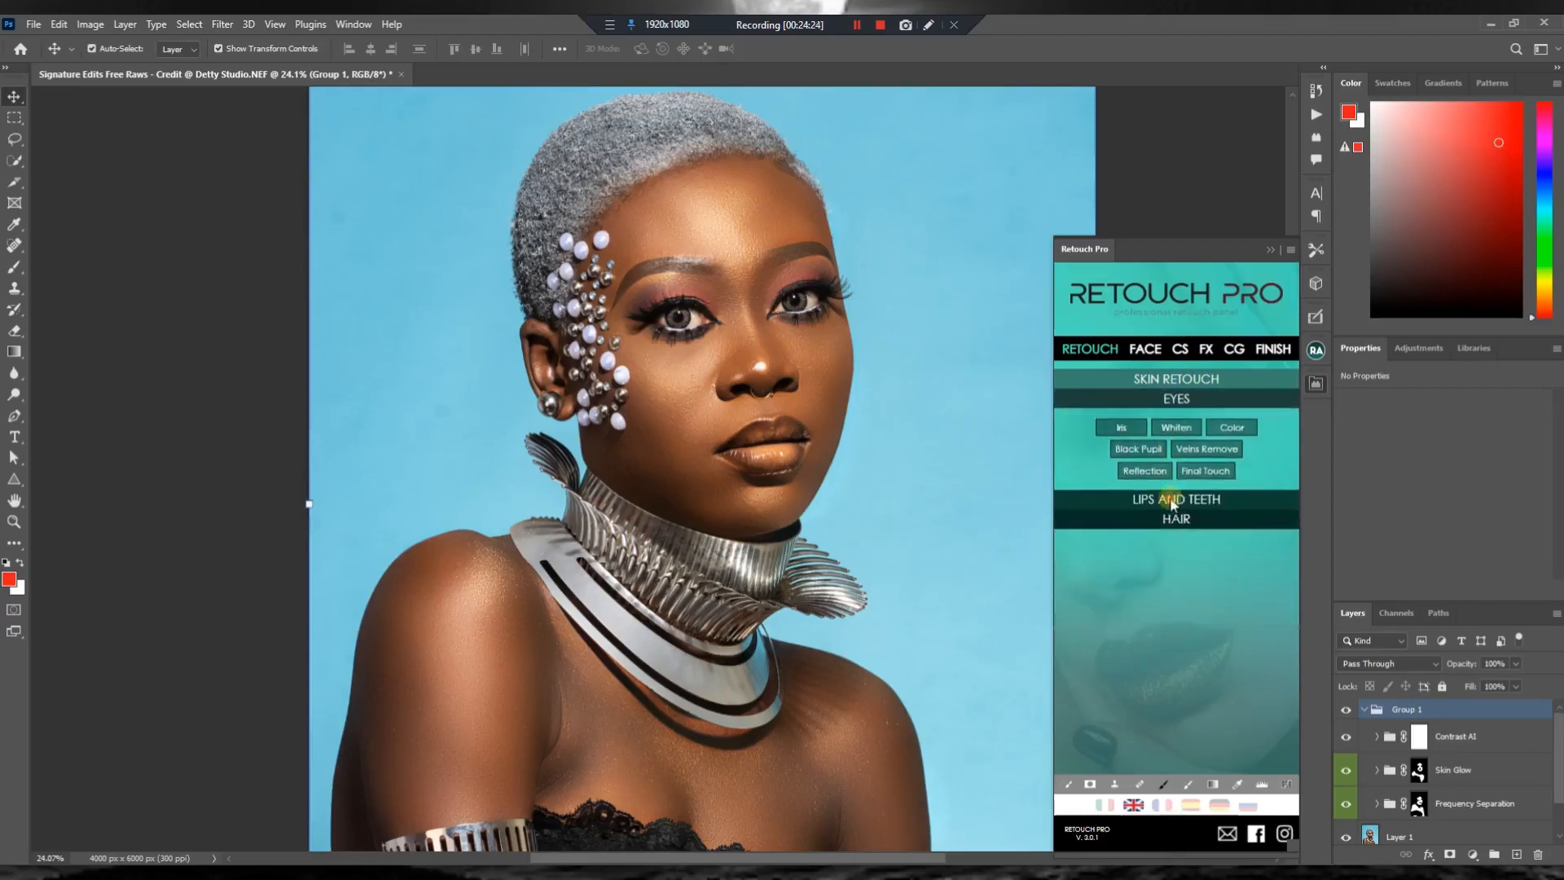
left_click(1173, 506)
left_click(1173, 503)
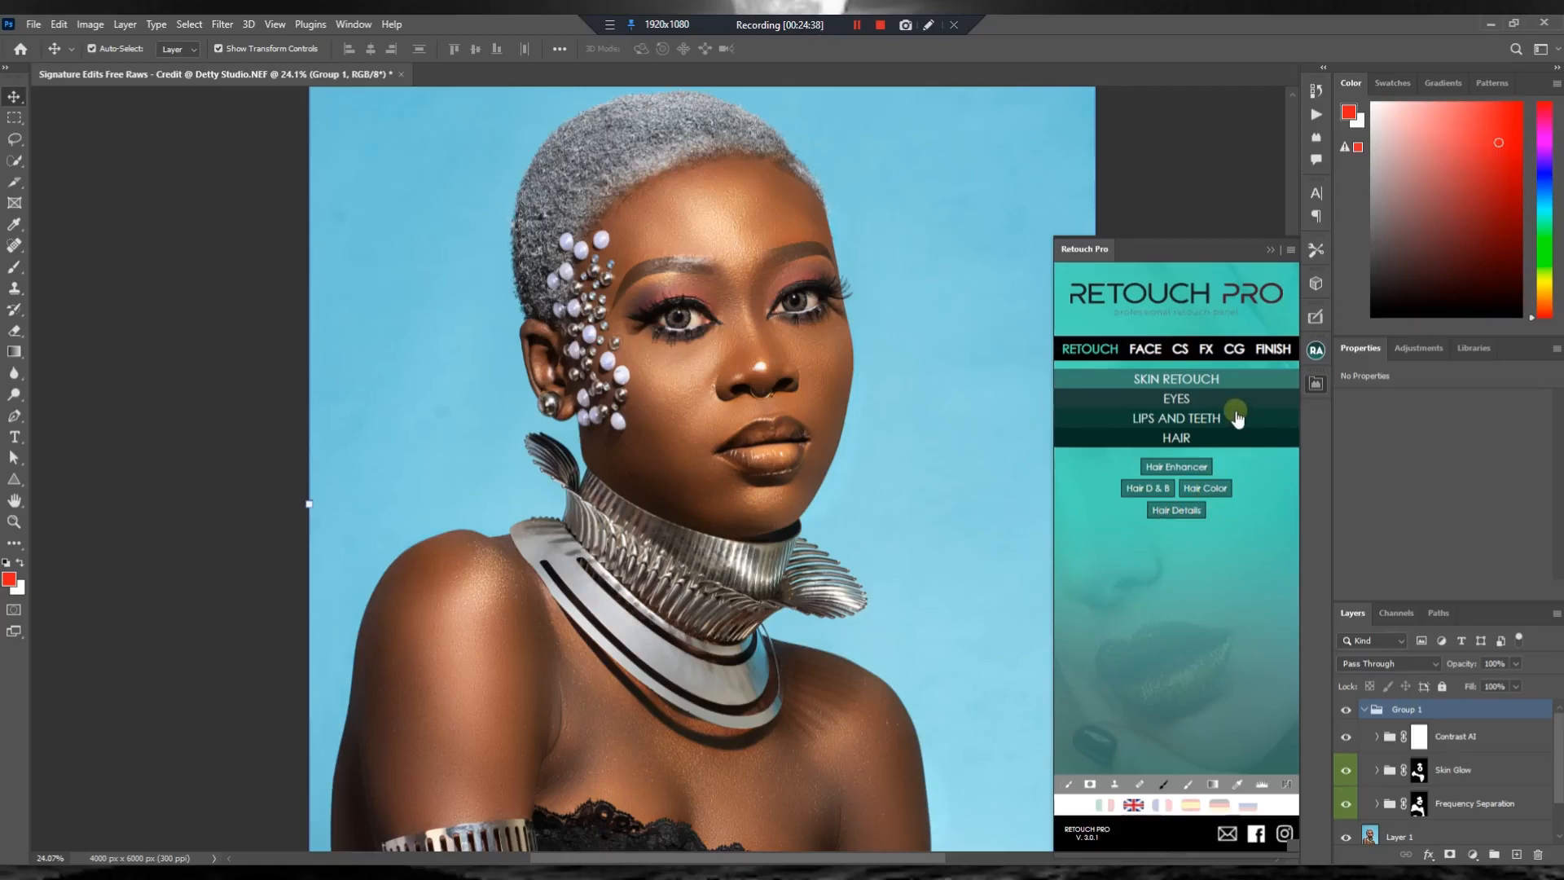
left_click(941, 299)
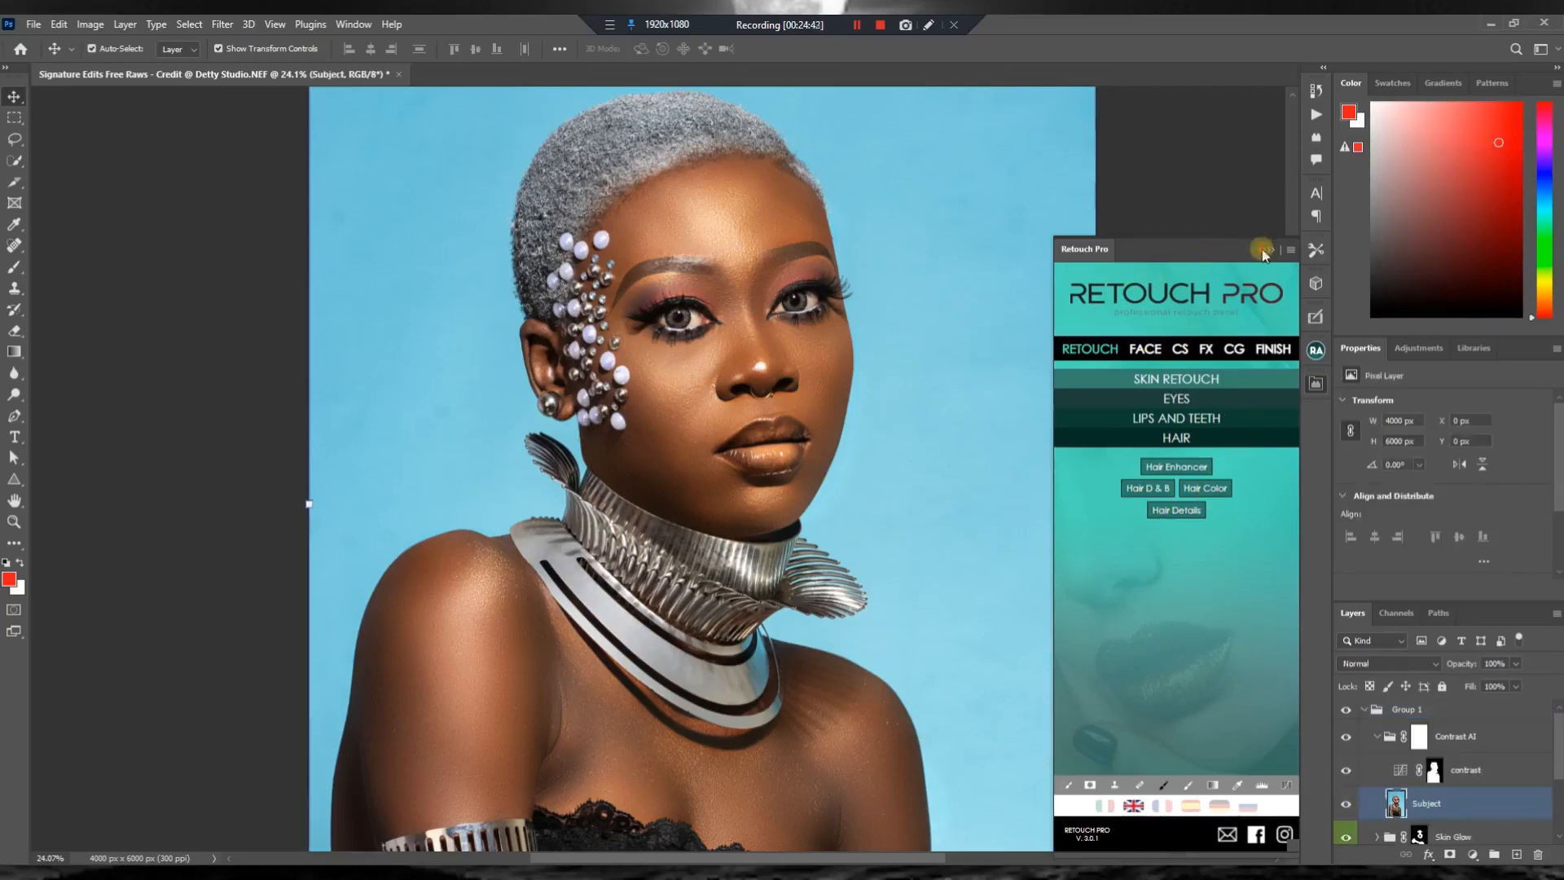